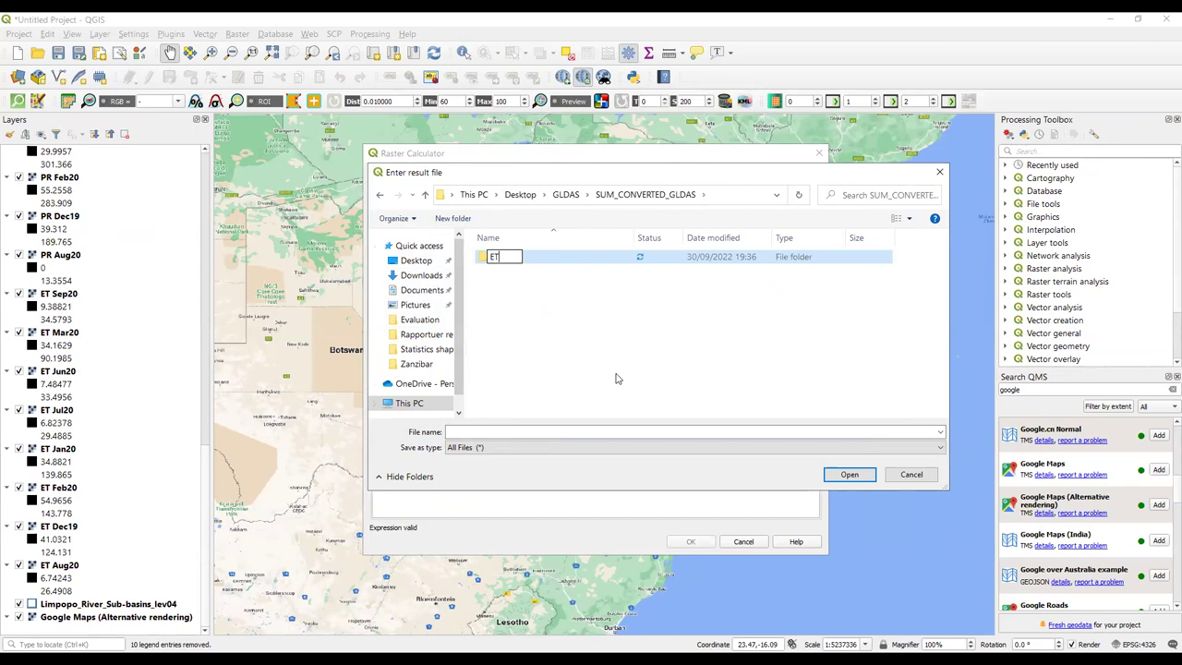
- Save the output raster as ET_WET in the ET folder and run the wet-season evapotranspiration sum
{"action": "left_click", "coordinate": [532, 429]}
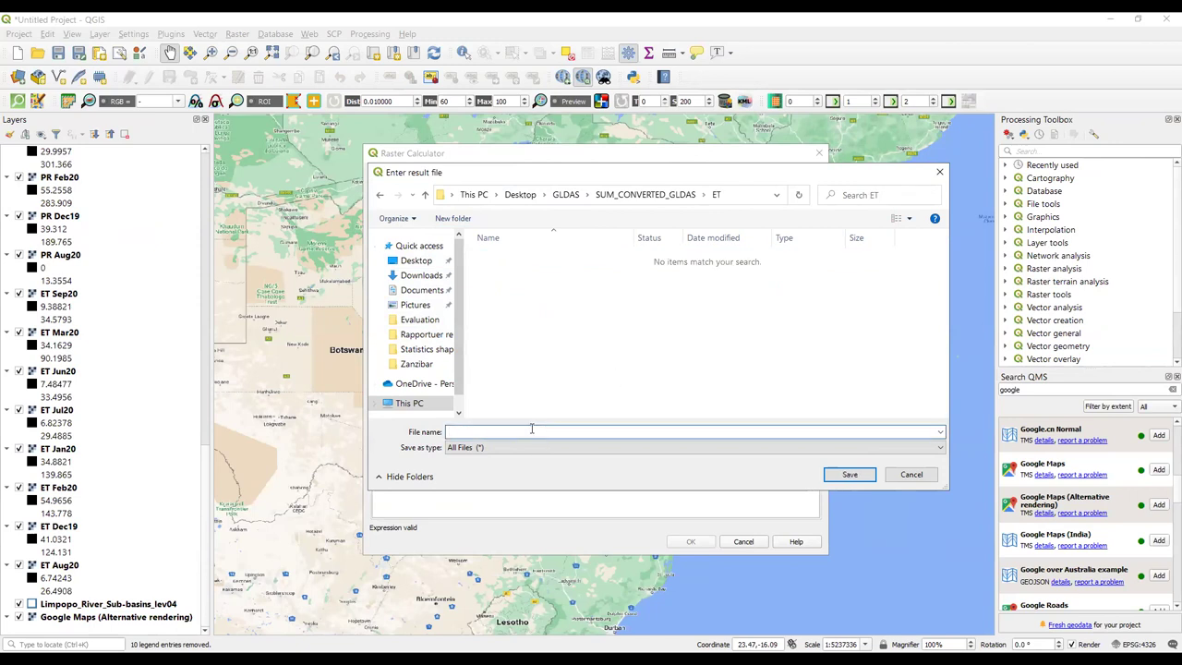
{"action": "type", "text": "ET_WE"}
{"action": "left_click", "coordinate": [835, 476]}
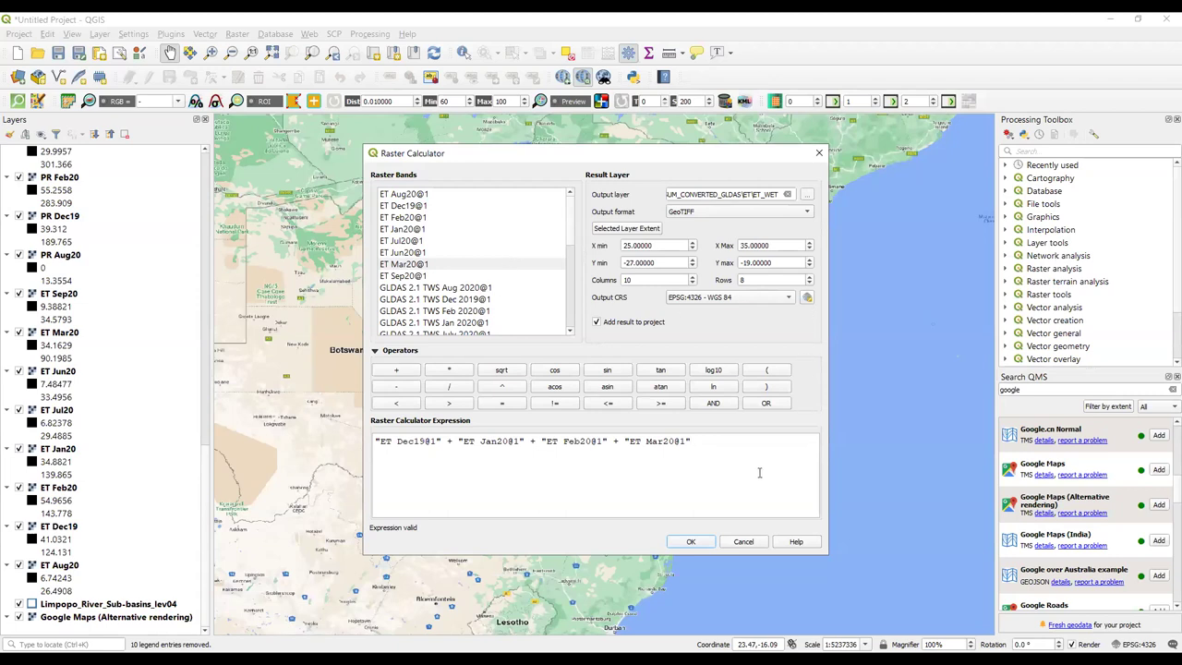
{"action": "left_click", "coordinate": [692, 541]}
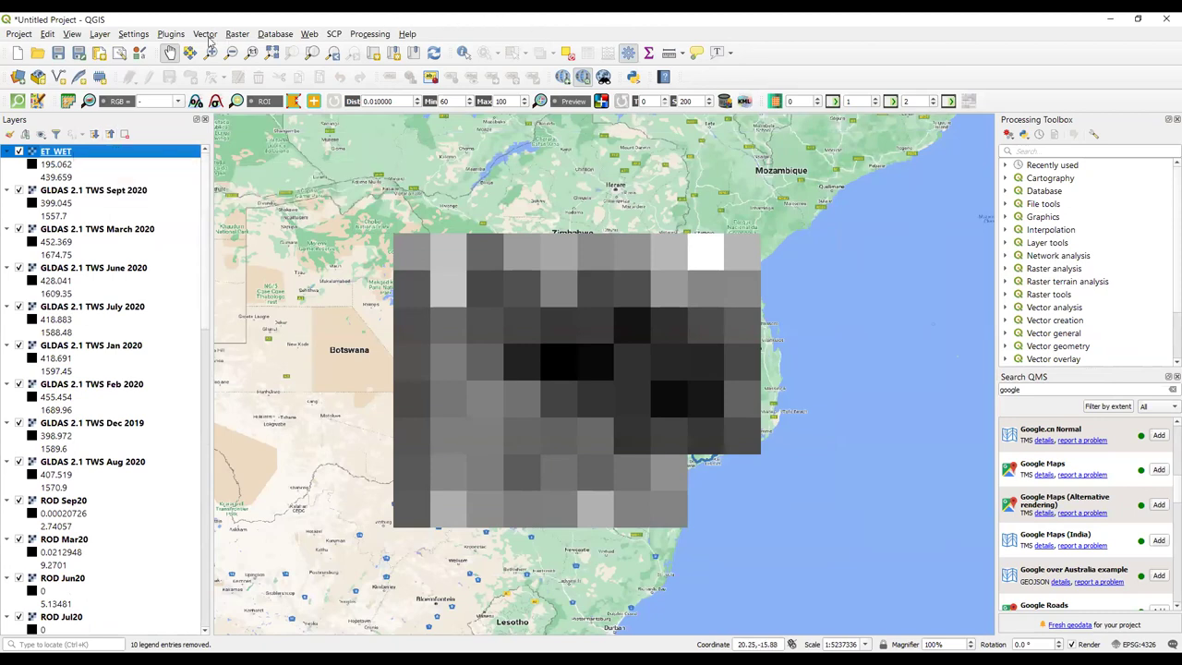
- Build a new Raster Calculator expression summing the ET Jun20, ET Jul20, ET Aug20 and ET Sep20 bands
{"action": "left_click", "coordinate": [237, 34]}
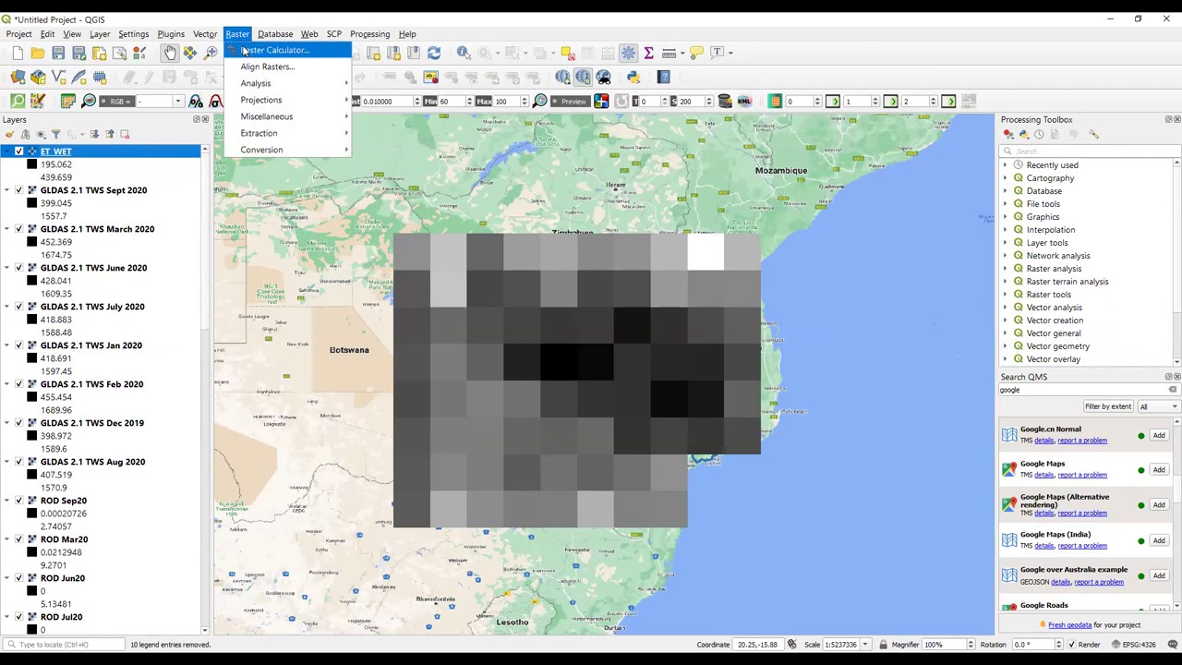
{"action": "key", "text": "Return"}
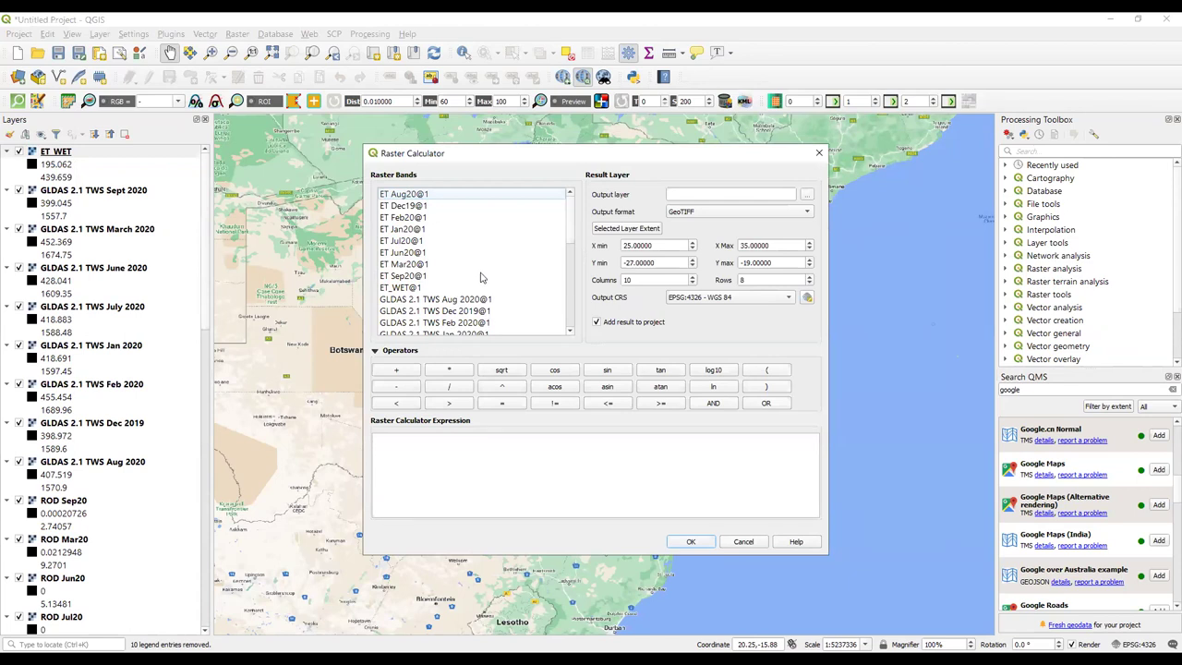
{"action": "double_click", "coordinate": [403, 253]}
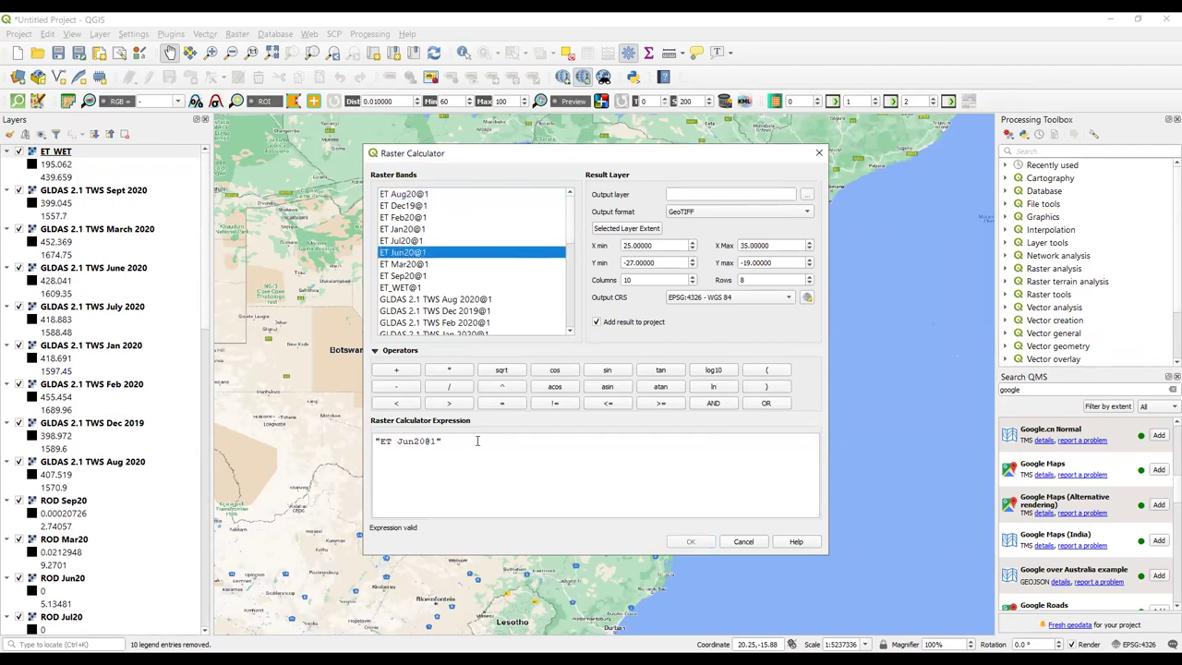
{"action": "left_click", "coordinate": [477, 440]}
{"action": "left_click", "coordinate": [397, 370]}
{"action": "double_click", "coordinate": [404, 241]}
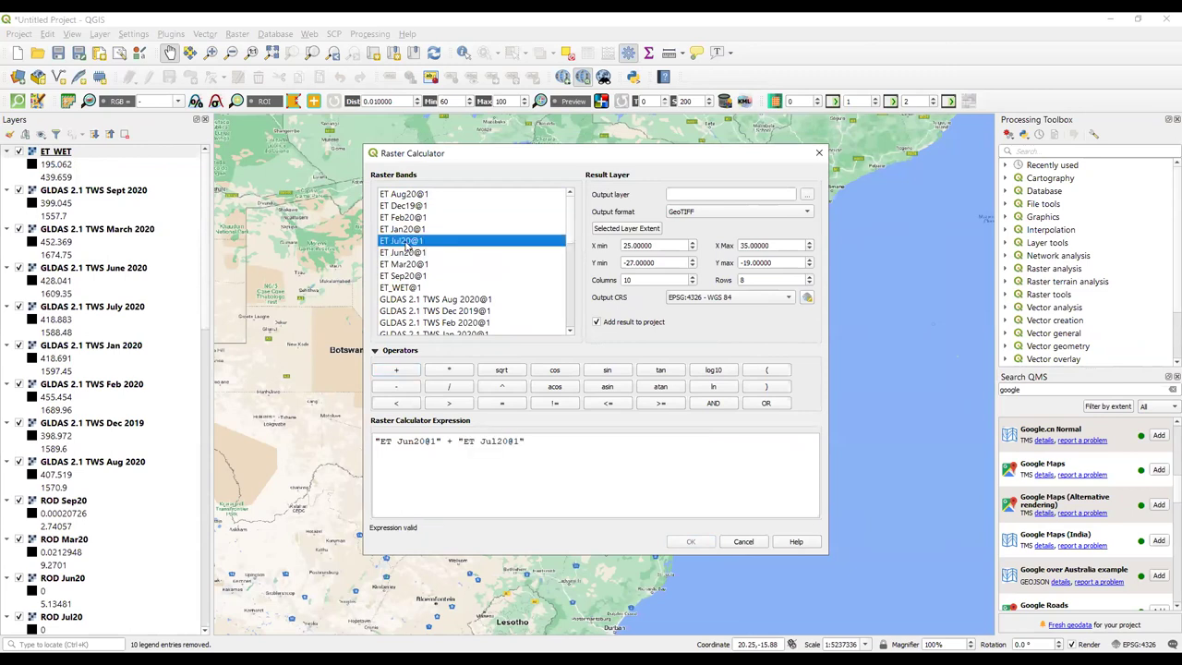
{"action": "left_click", "coordinate": [545, 440]}
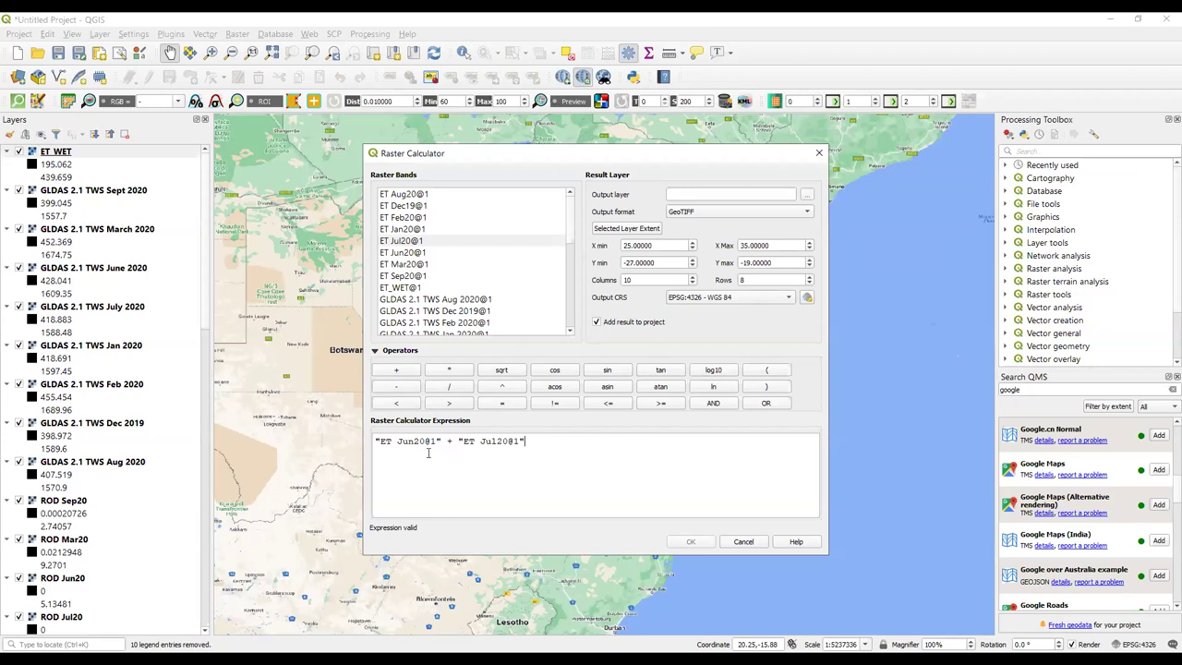
{"action": "left_click", "coordinate": [406, 373]}
{"action": "double_click", "coordinate": [412, 194]}
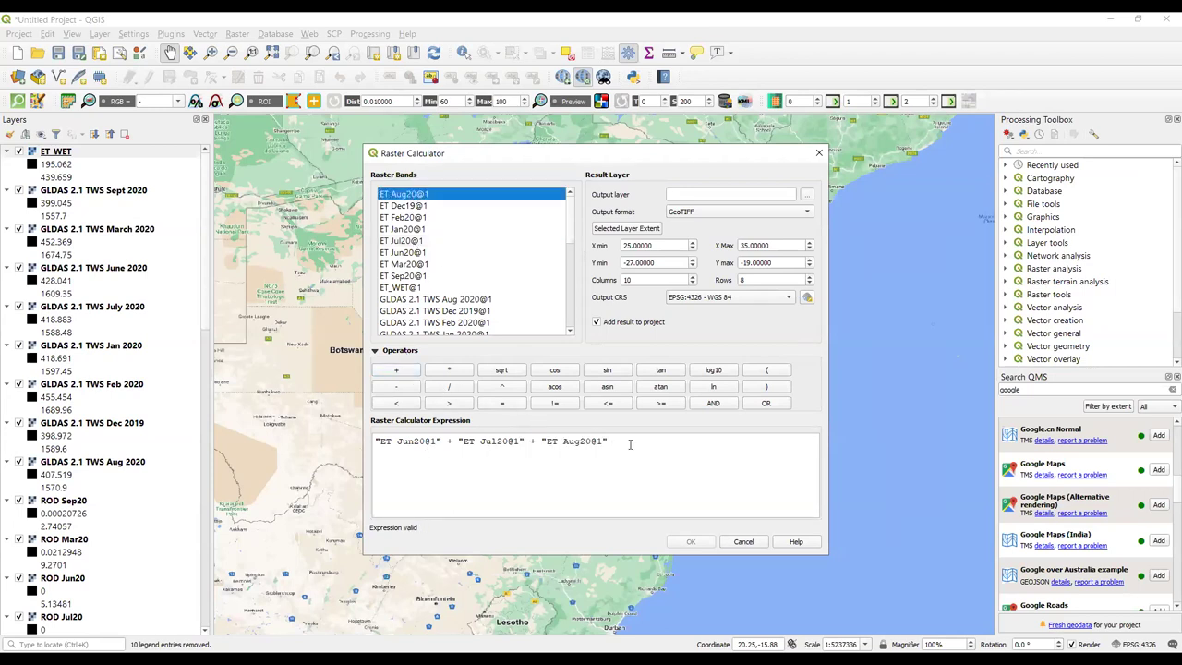
{"action": "left_click", "coordinate": [403, 374]}
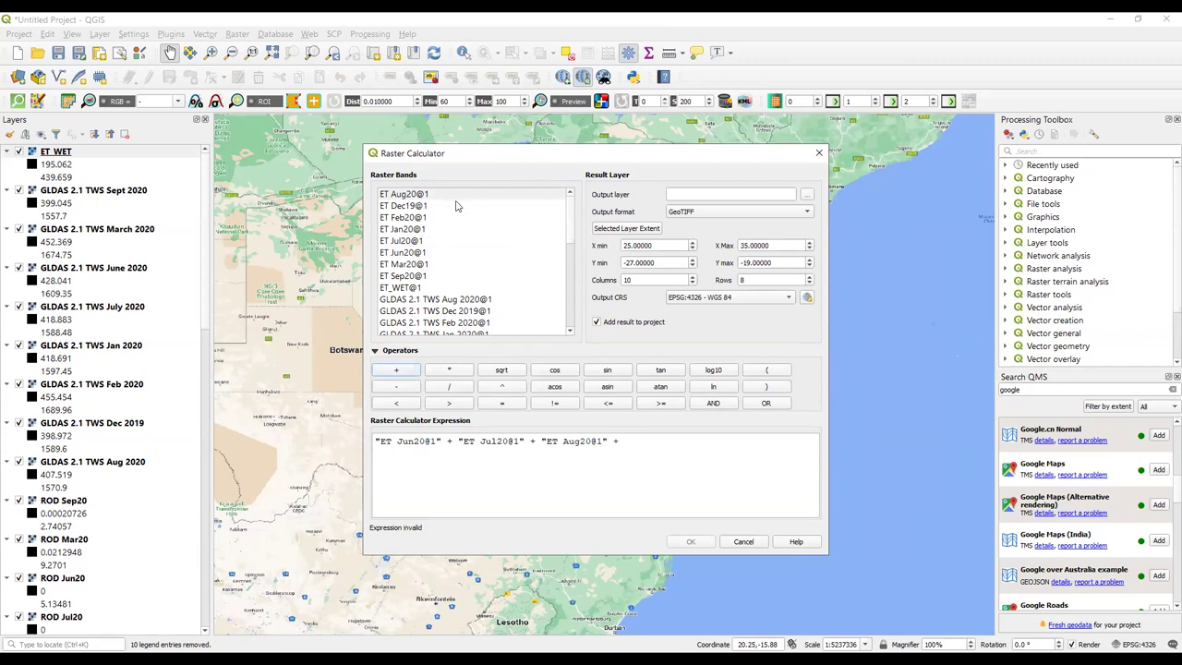
{"action": "double_click", "coordinate": [410, 276]}
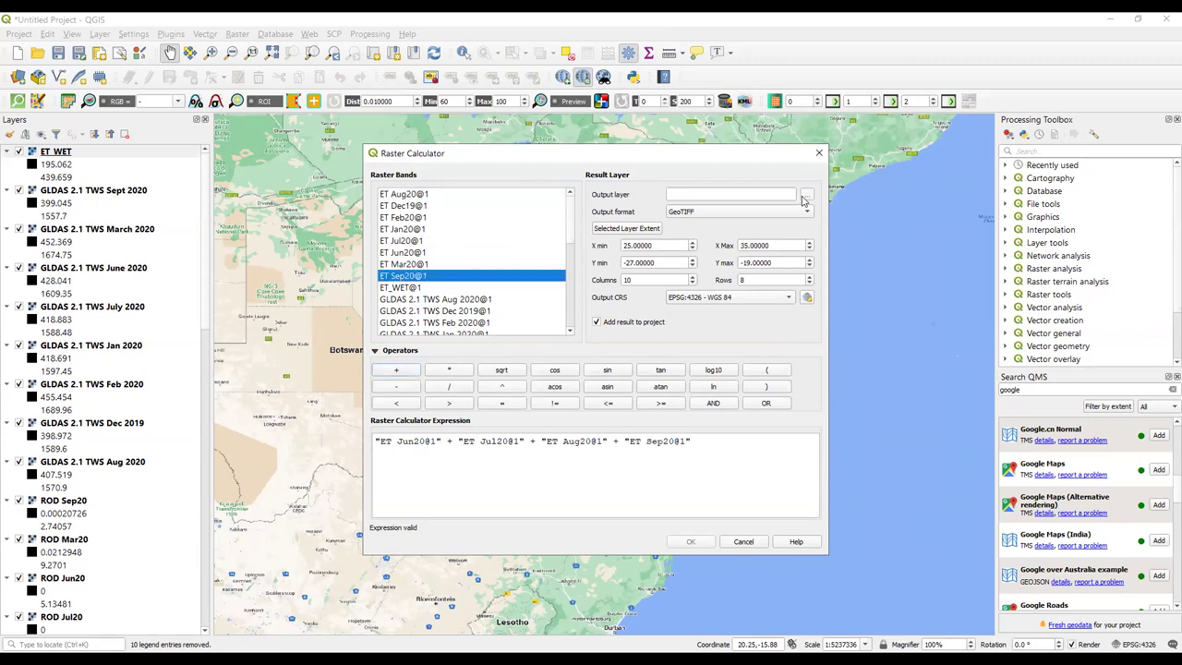
- Save the output raster as ET_DRY in the ET folder and run the calculation
{"action": "left_click", "coordinate": [805, 198]}
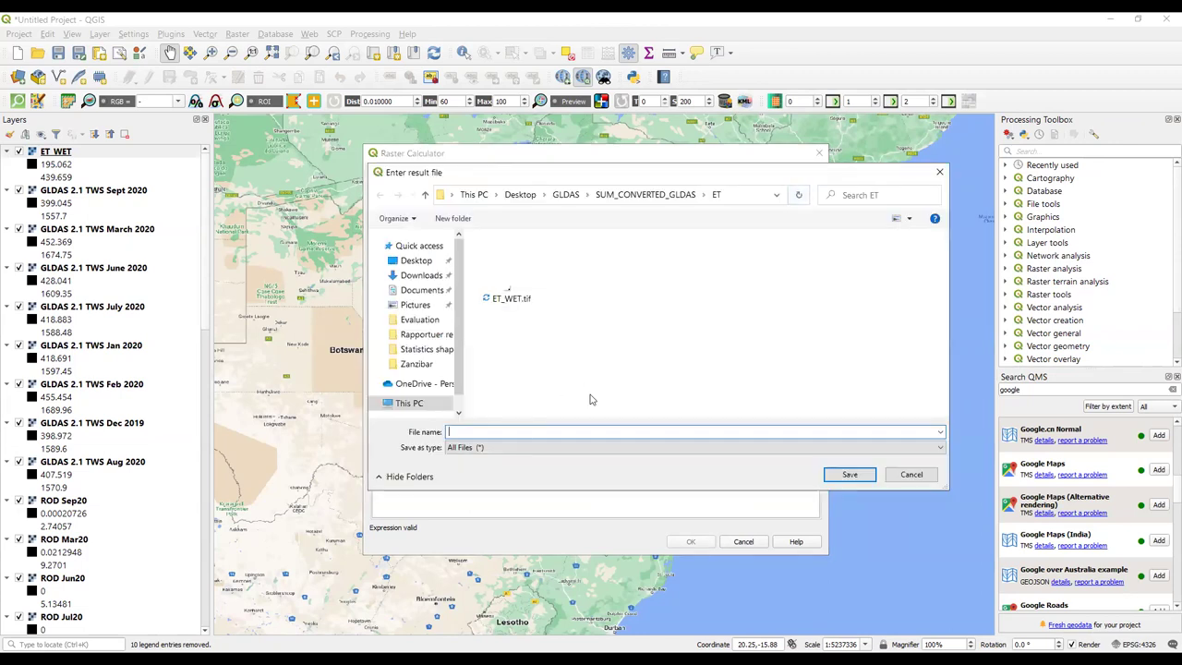
{"action": "type", "text": "ET_DRY"}
{"action": "left_click", "coordinate": [850, 474]}
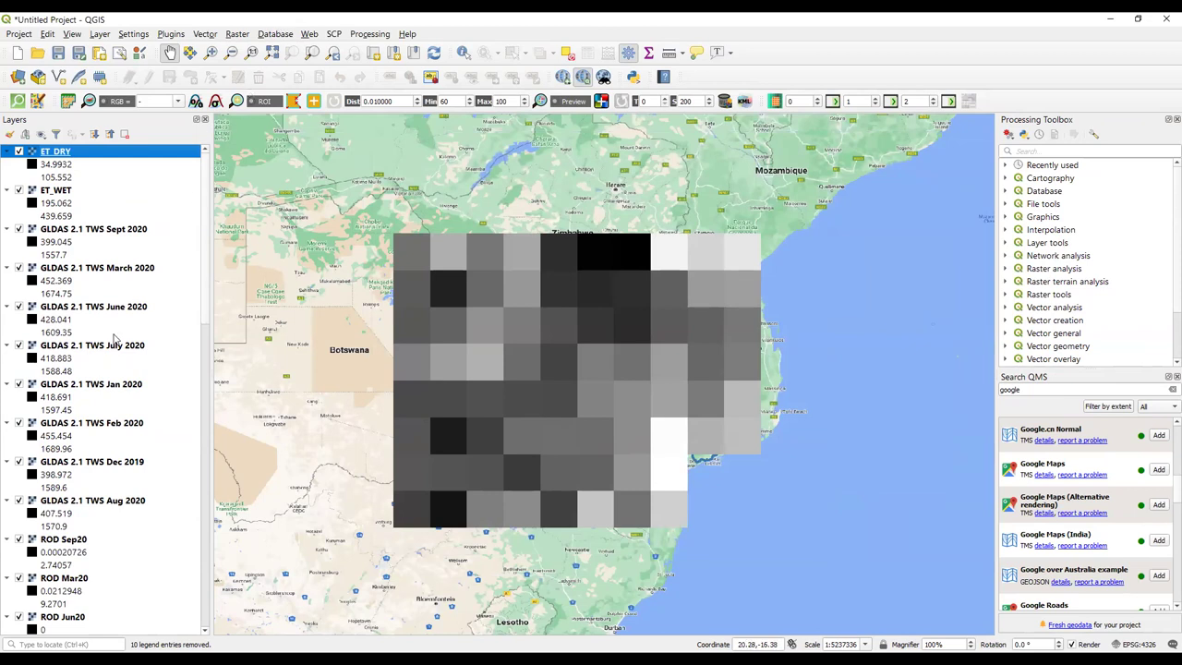
- Build a new Raster Calculator expression summing the PR Dec19, PR Jan20, PR Feb20 and PR Mar20 bands
{"action": "left_click", "coordinate": [238, 35]}
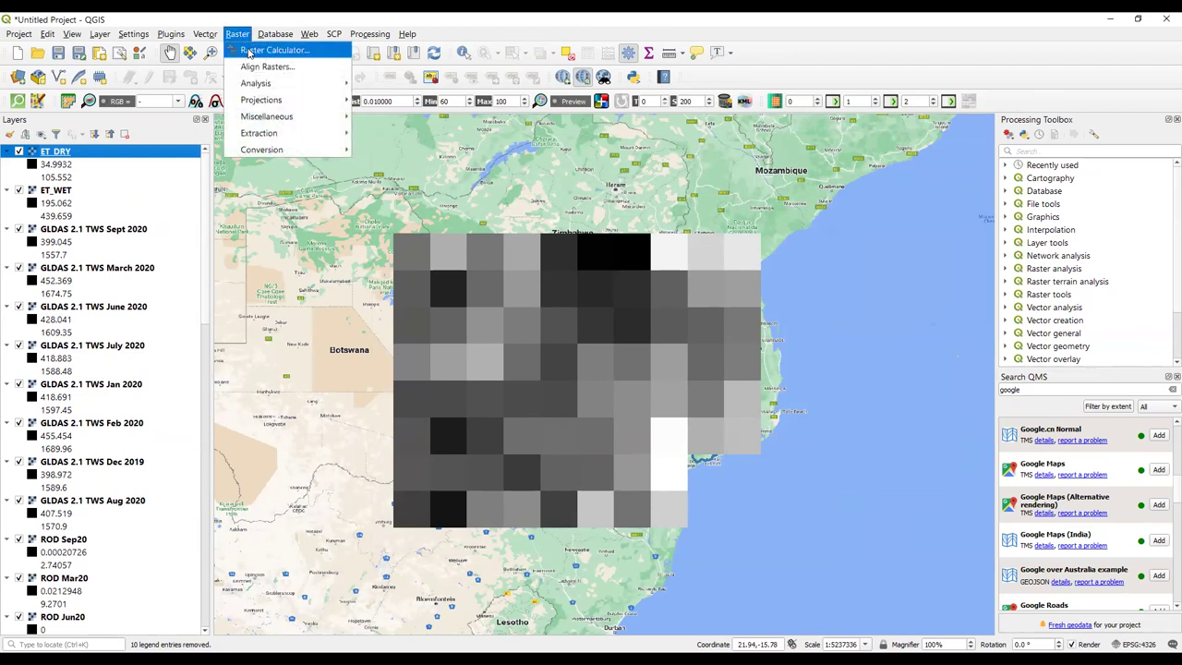
{"action": "key", "text": "Return"}
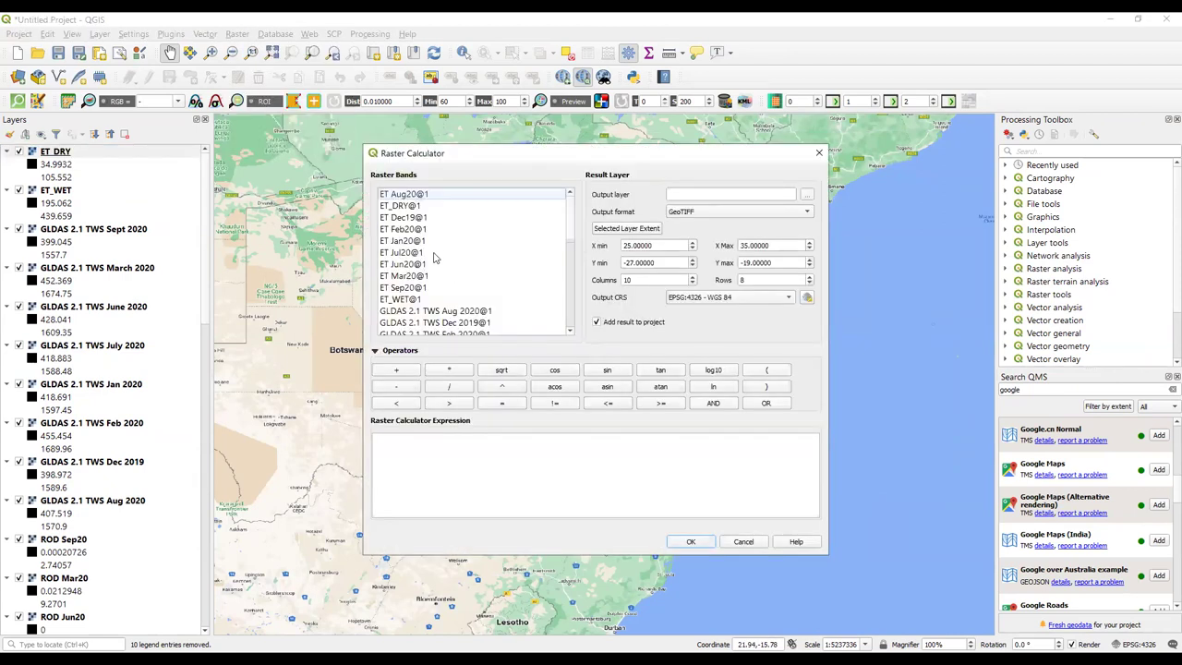
{"action": "scroll", "coordinate": [452, 264], "scroll_direction": "down", "scroll_amount": 1}
{"action": "scroll", "coordinate": [452, 264], "scroll_direction": "down", "scroll_amount": 4}
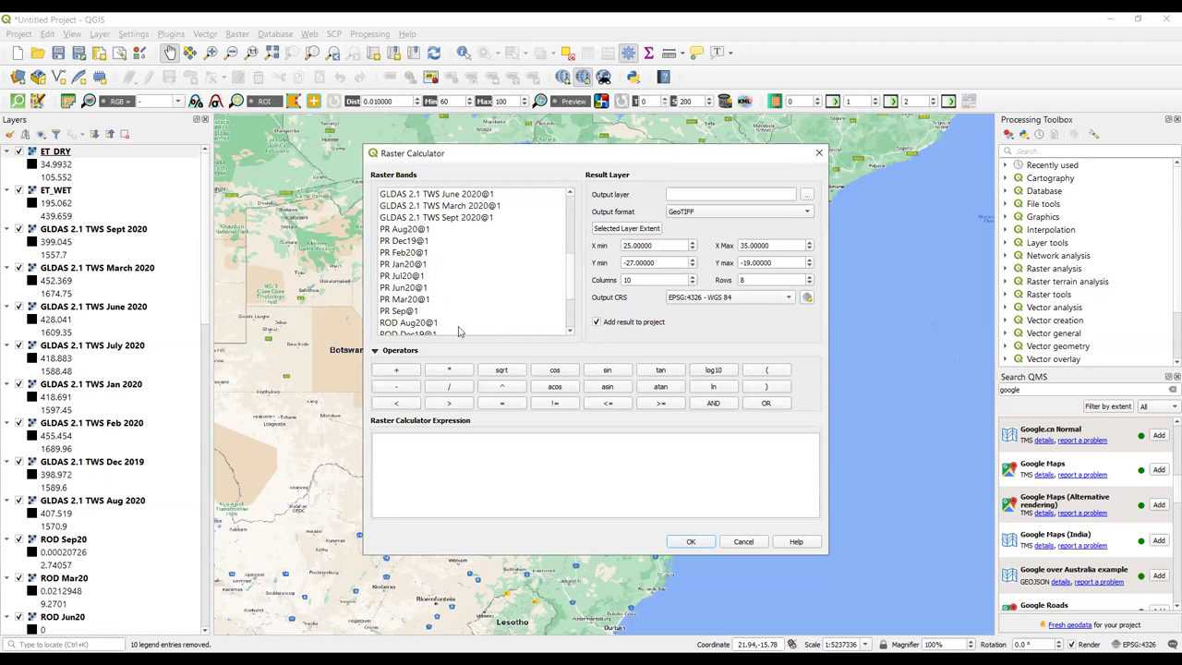
{"action": "double_click", "coordinate": [409, 243]}
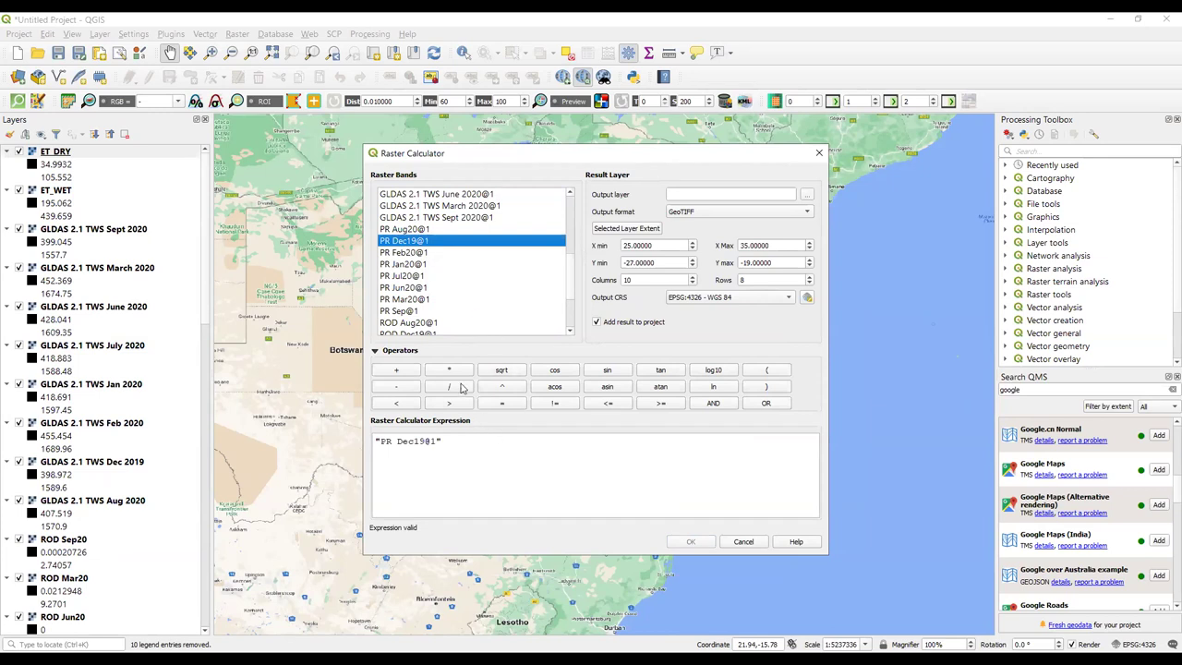
{"action": "left_click", "coordinate": [406, 373]}
{"action": "left_click", "coordinate": [413, 265]}
{"action": "double_click", "coordinate": [413, 265]}
{"action": "left_click", "coordinate": [407, 373]}
{"action": "left_click", "coordinate": [406, 254]}
{"action": "double_click", "coordinate": [407, 254]}
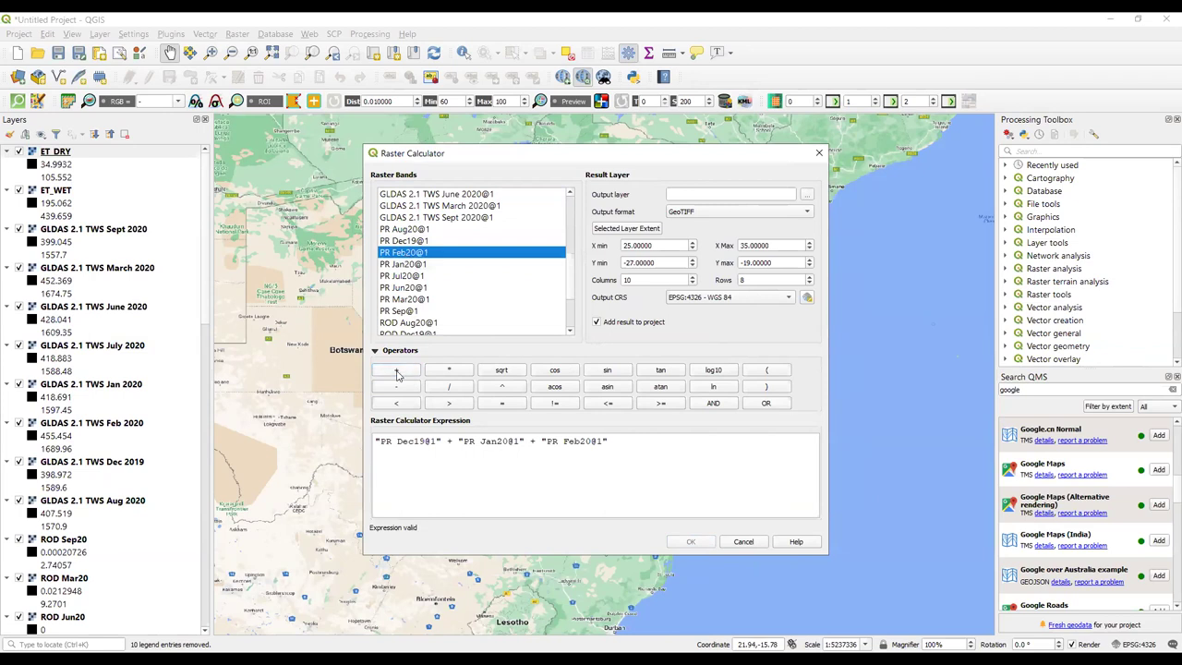
{"action": "left_click", "coordinate": [401, 373]}
{"action": "double_click", "coordinate": [406, 300]}
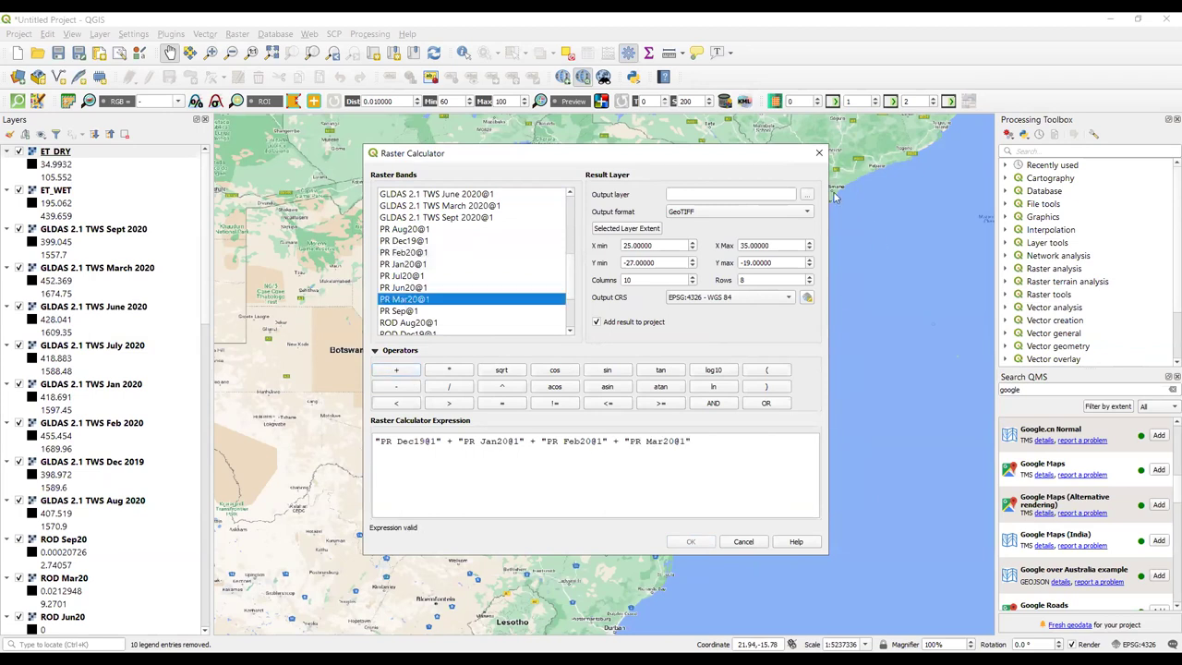
- Create a folder named PR inside SUM_CONVERTED_GLDAS for the result file and open it
{"action": "left_click", "coordinate": [807, 196]}
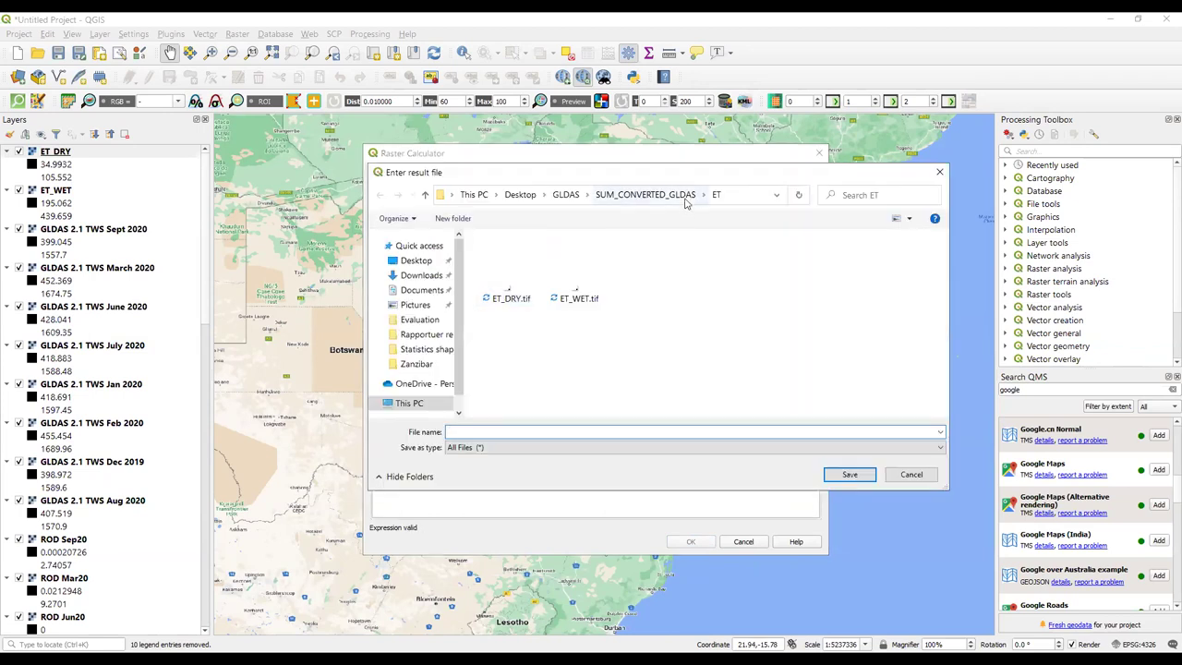
{"action": "left_click", "coordinate": [453, 218]}
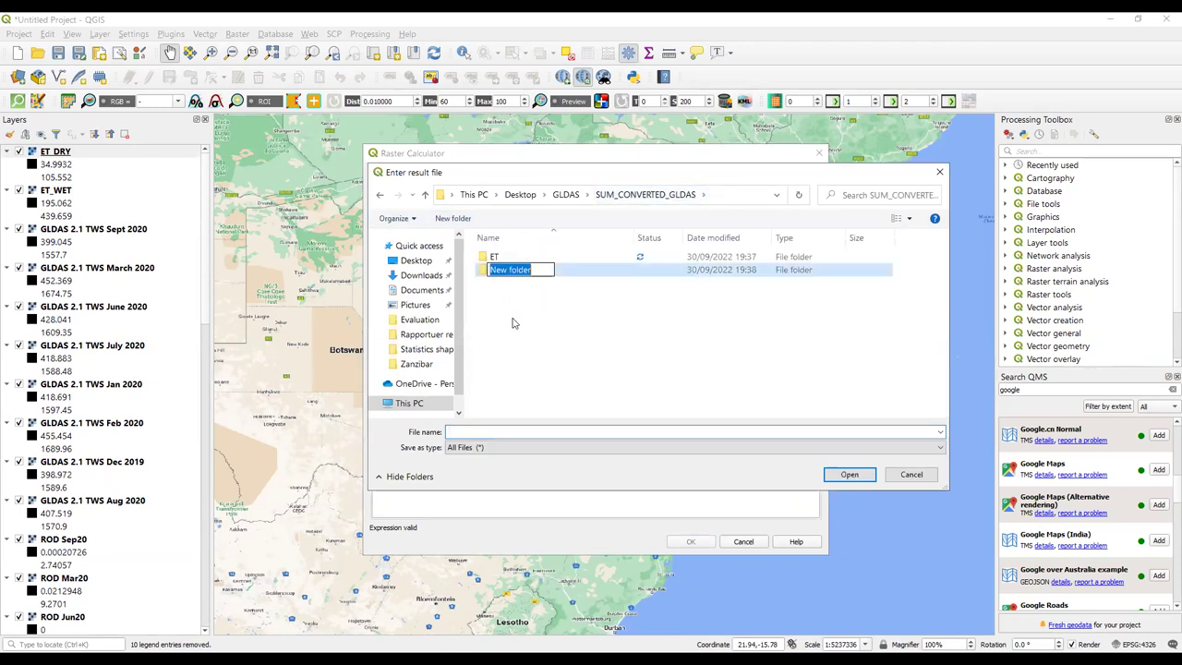
{"action": "type", "text": "PR"}
{"action": "key", "text": "Return"}
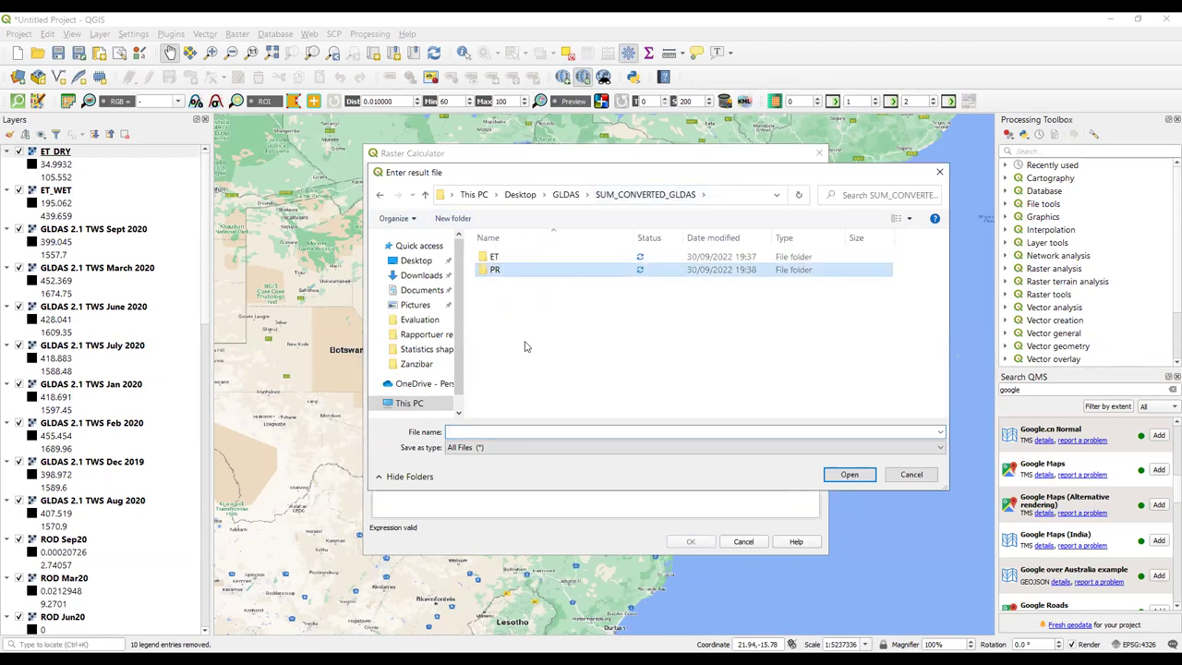
{"action": "key", "text": "Return"}
- Save the output raster as PR_WET in the PR folder and run the calculation
{"action": "left_click", "coordinate": [531, 431]}
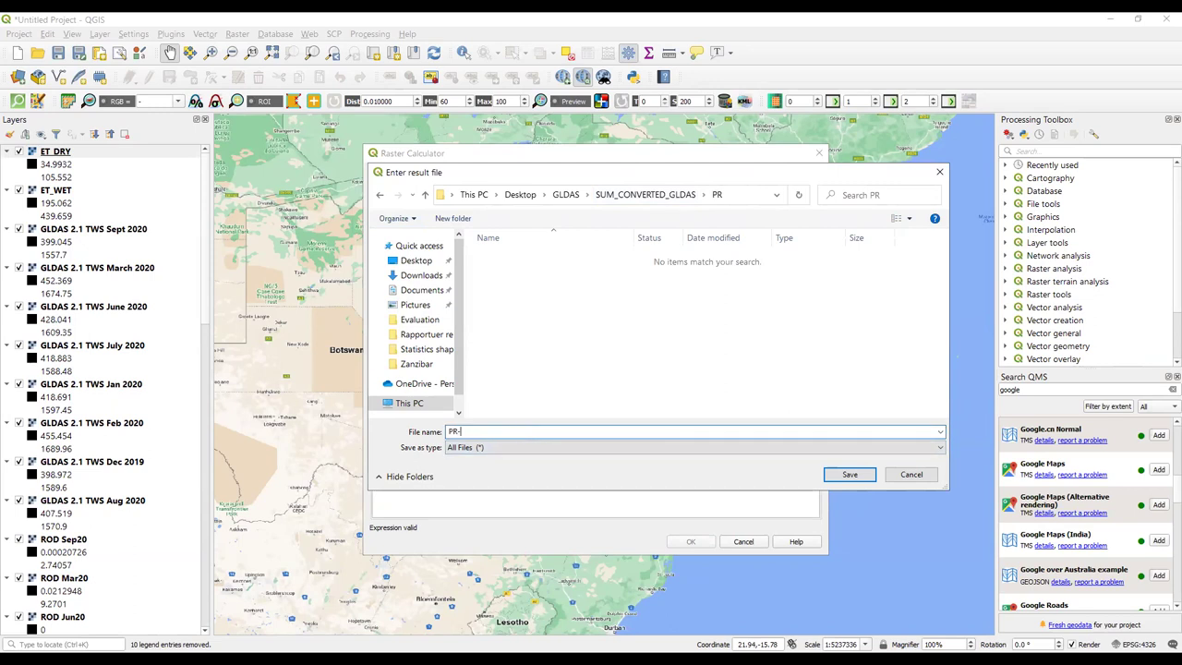
{"action": "type", "text": "PR_WET"}
{"action": "key", "text": "Return"}
{"action": "left_click", "coordinate": [690, 541]}
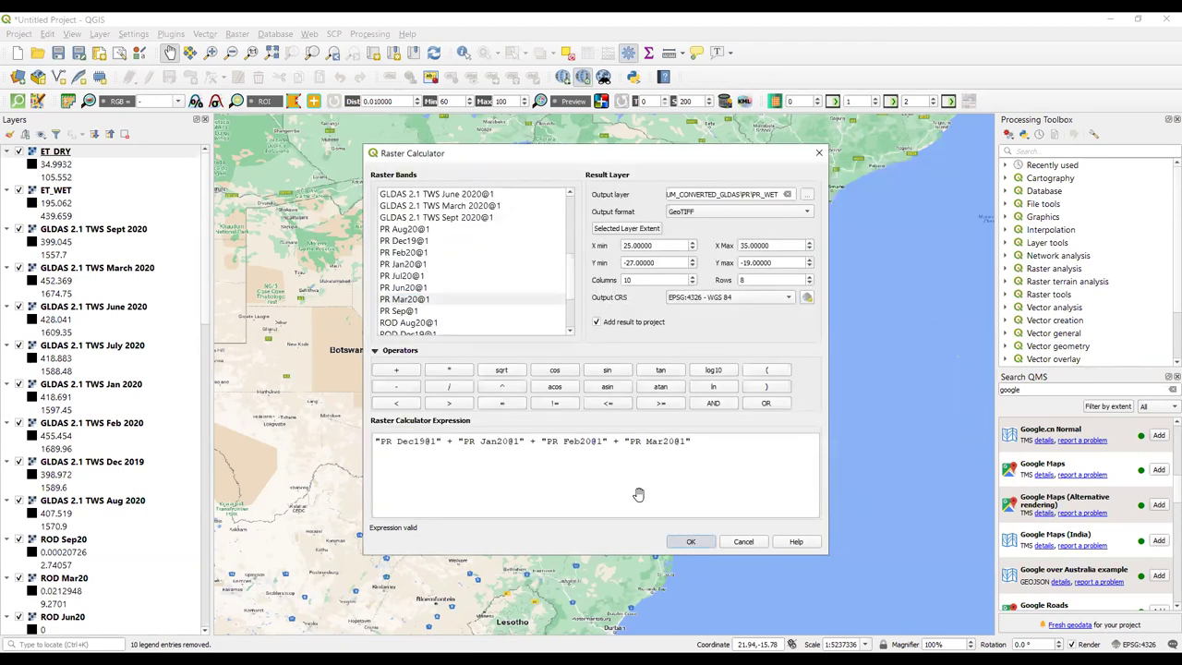
- Build a new Raster Calculator expression summing the PR Jun20, PR Jul20, PR Sep and PR Aug20 bands
{"action": "left_click", "coordinate": [237, 35]}
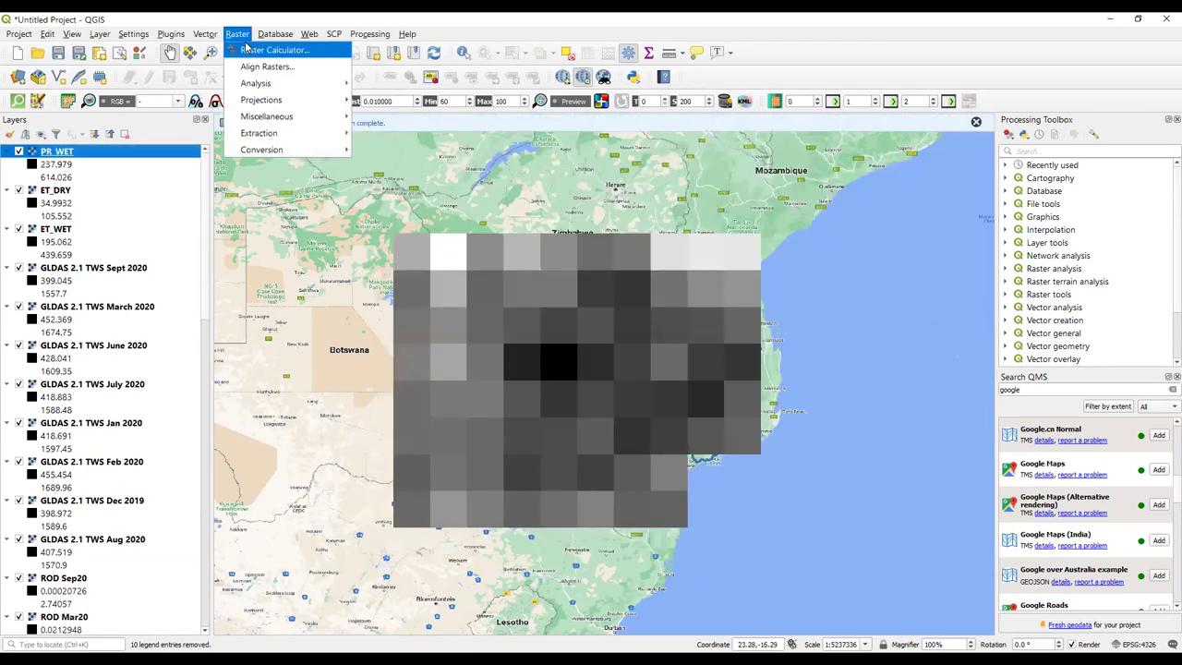
{"action": "key", "text": "Return"}
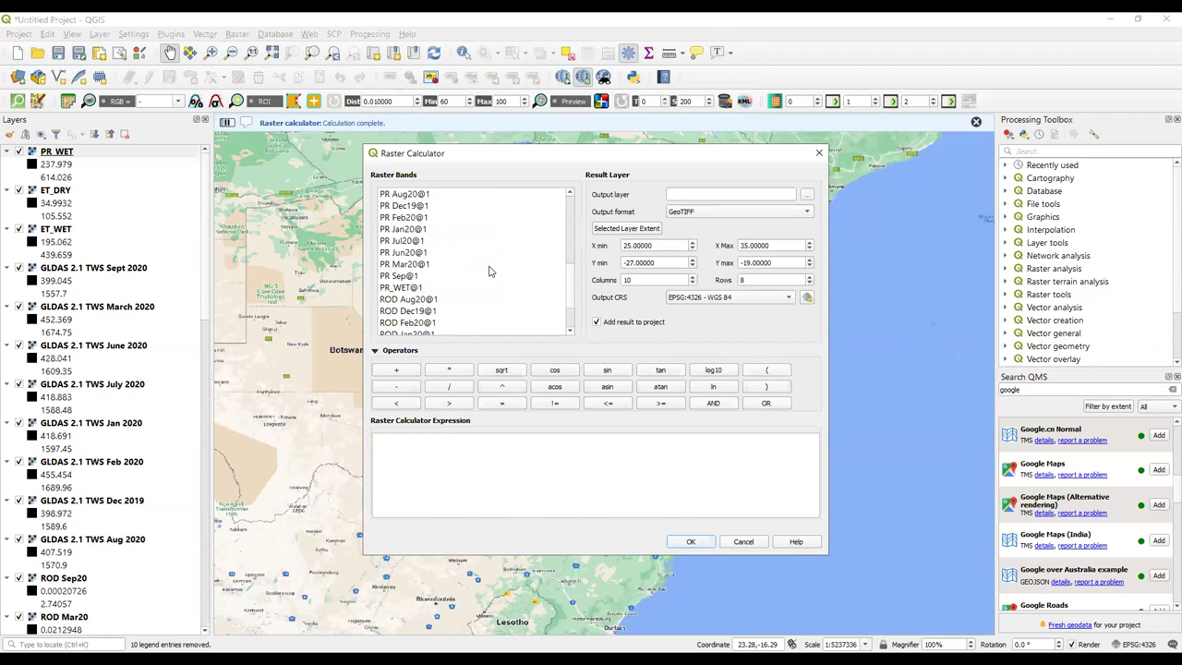
{"action": "scroll", "coordinate": [489, 270], "scroll_direction": "up", "scroll_amount": 1}
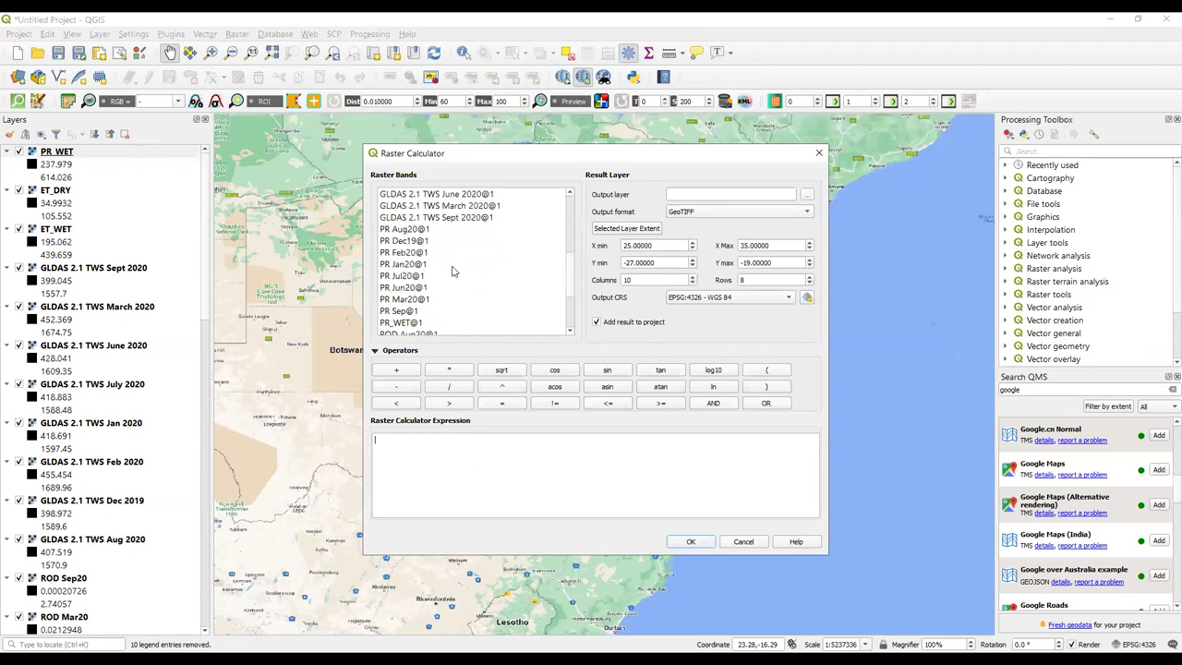
{"action": "double_click", "coordinate": [409, 288]}
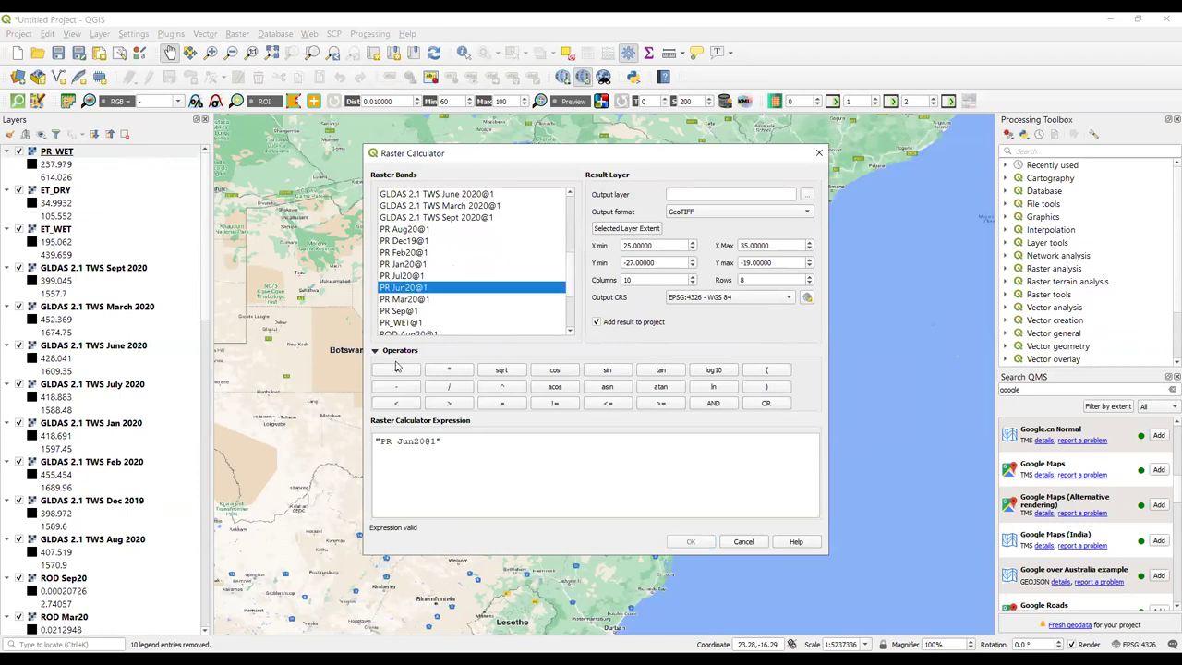
{"action": "left_click", "coordinate": [396, 370]}
{"action": "left_click", "coordinate": [416, 276]}
{"action": "double_click", "coordinate": [415, 276]}
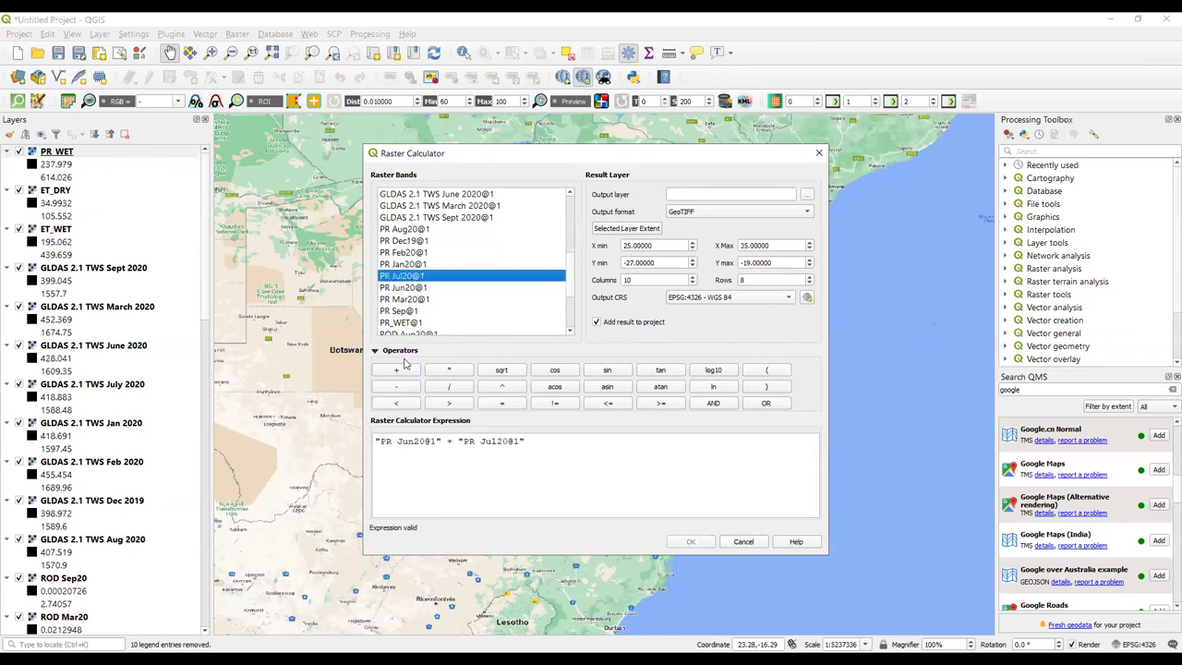
{"action": "left_click", "coordinate": [397, 370]}
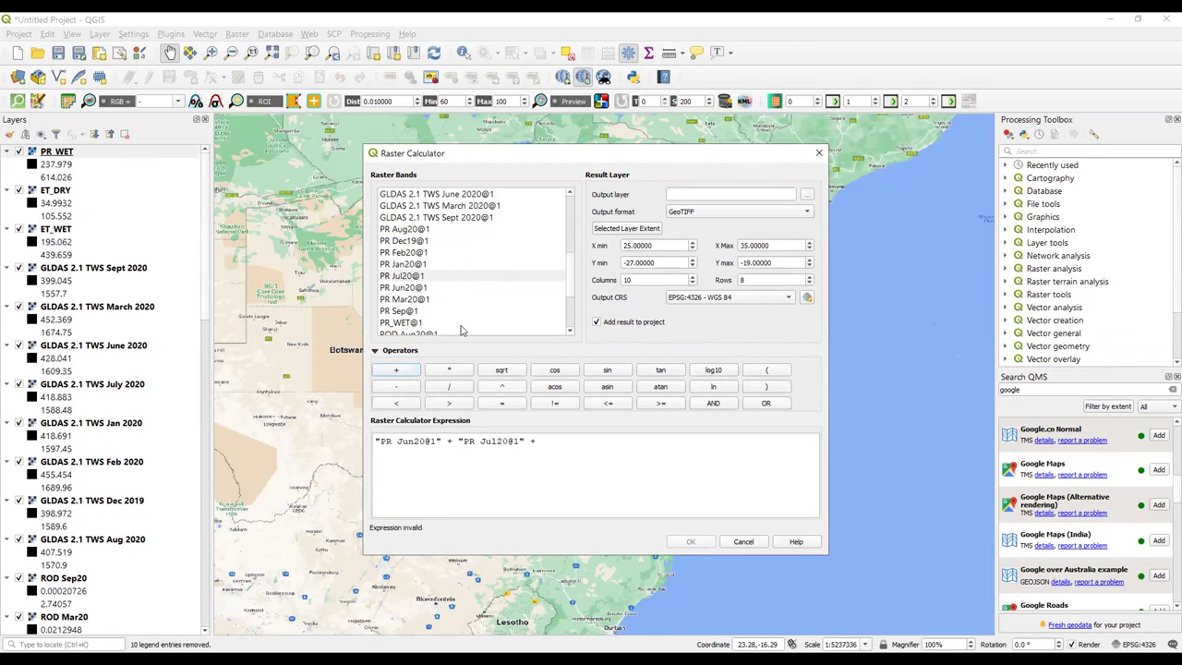
{"action": "left_click", "coordinate": [415, 277]}
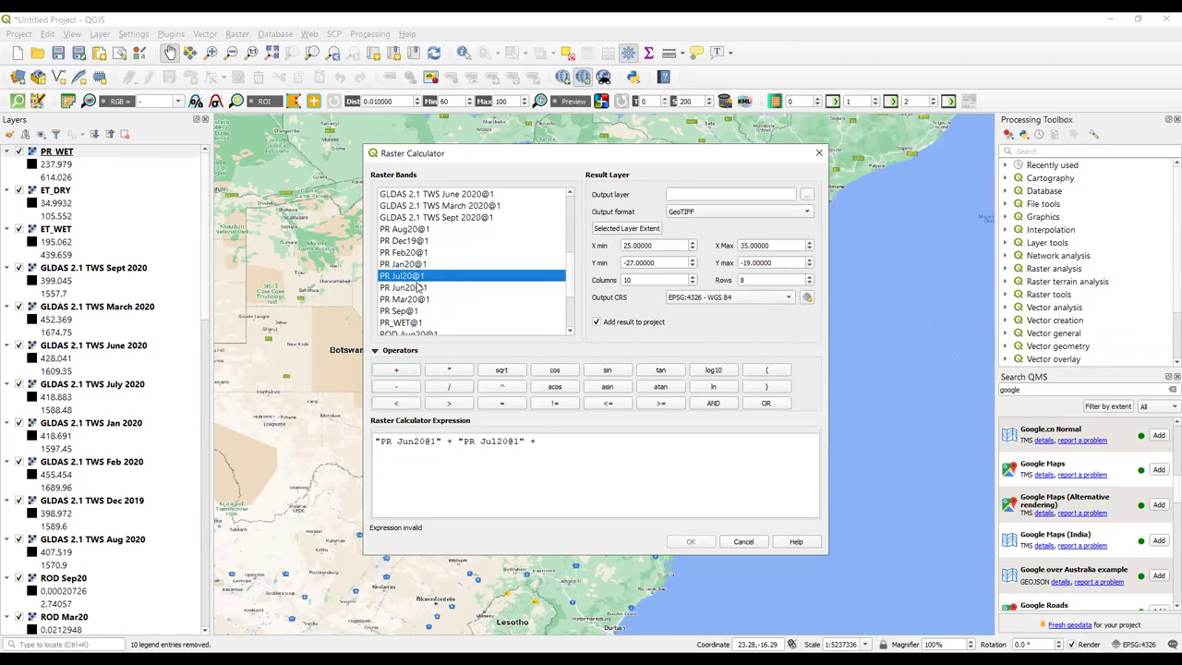
{"action": "scroll", "coordinate": [417, 289], "scroll_direction": "down", "scroll_amount": 1}
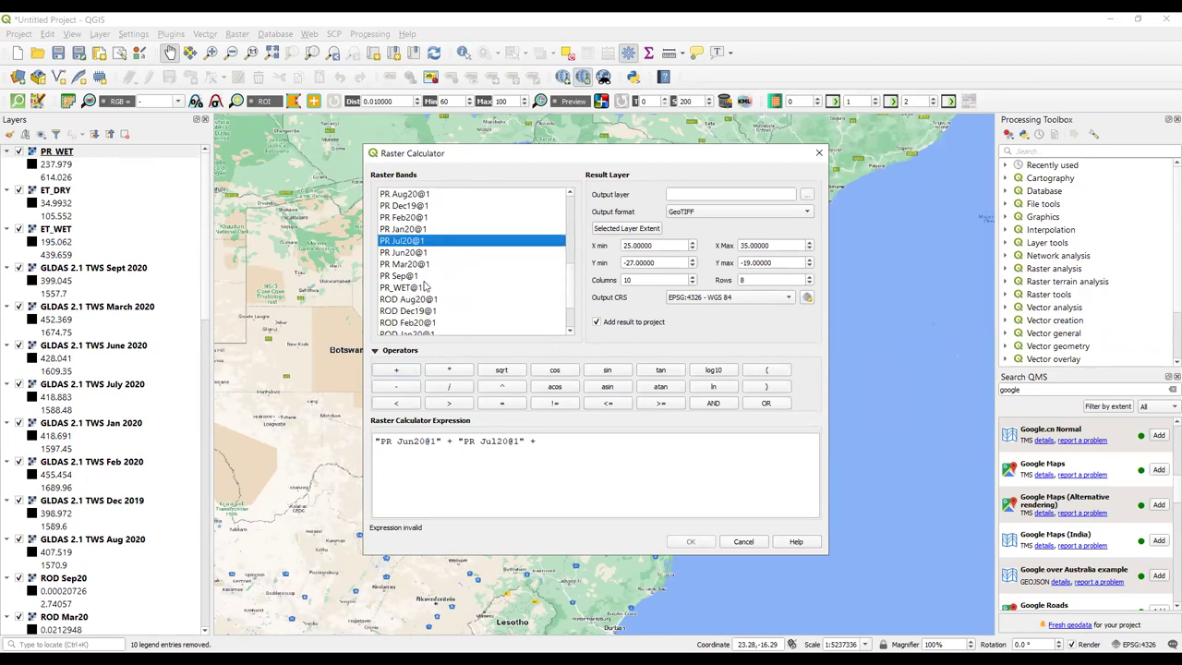
{"action": "double_click", "coordinate": [406, 276]}
{"action": "left_click", "coordinate": [632, 447]}
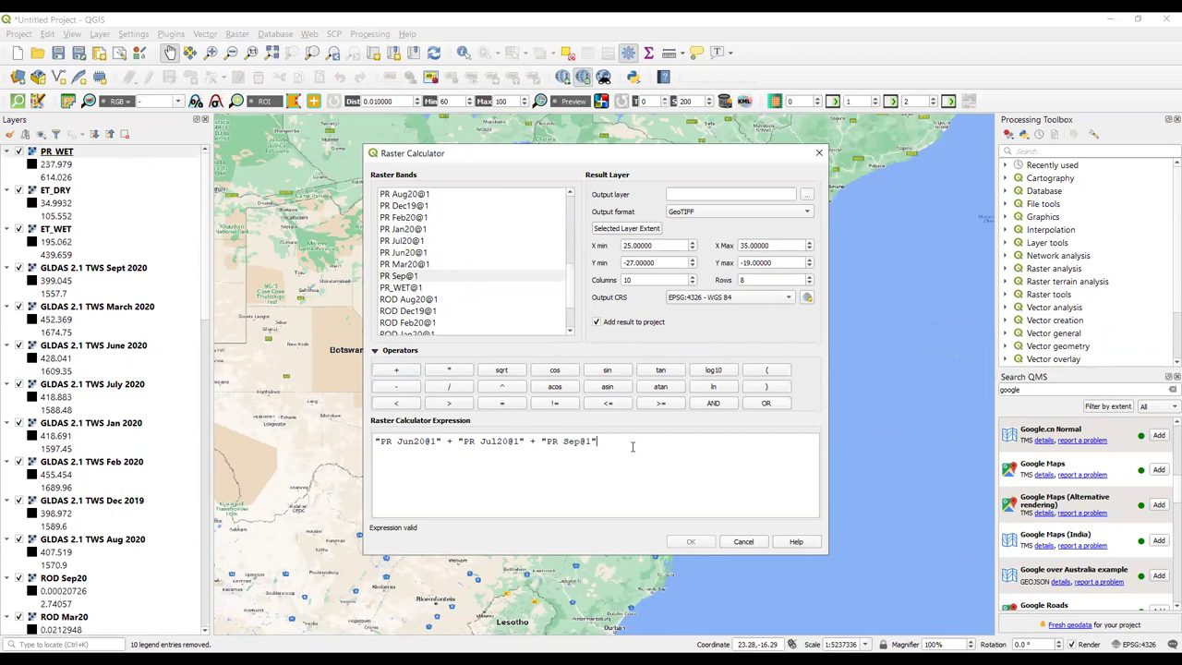
{"action": "left_click", "coordinate": [399, 375]}
{"action": "double_click", "coordinate": [412, 197]}
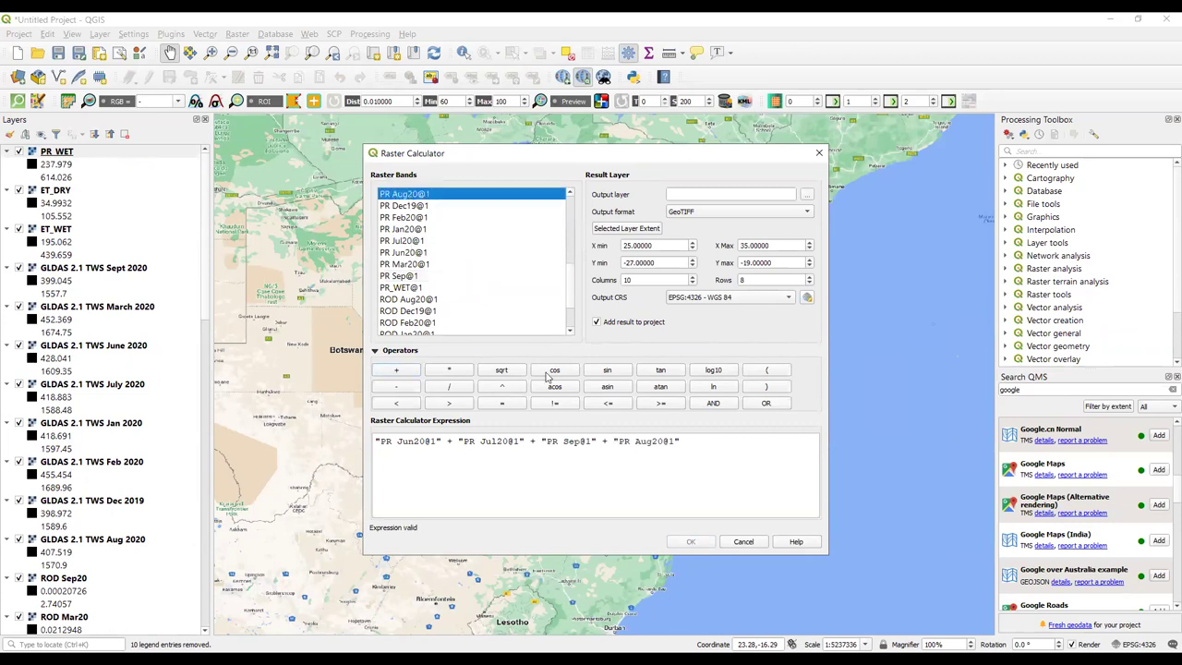
- Save the output raster as PR_DRY in the PR folder and run the calculation
{"action": "left_click", "coordinate": [807, 194]}
{"action": "type", "text": "PPR_DR"}
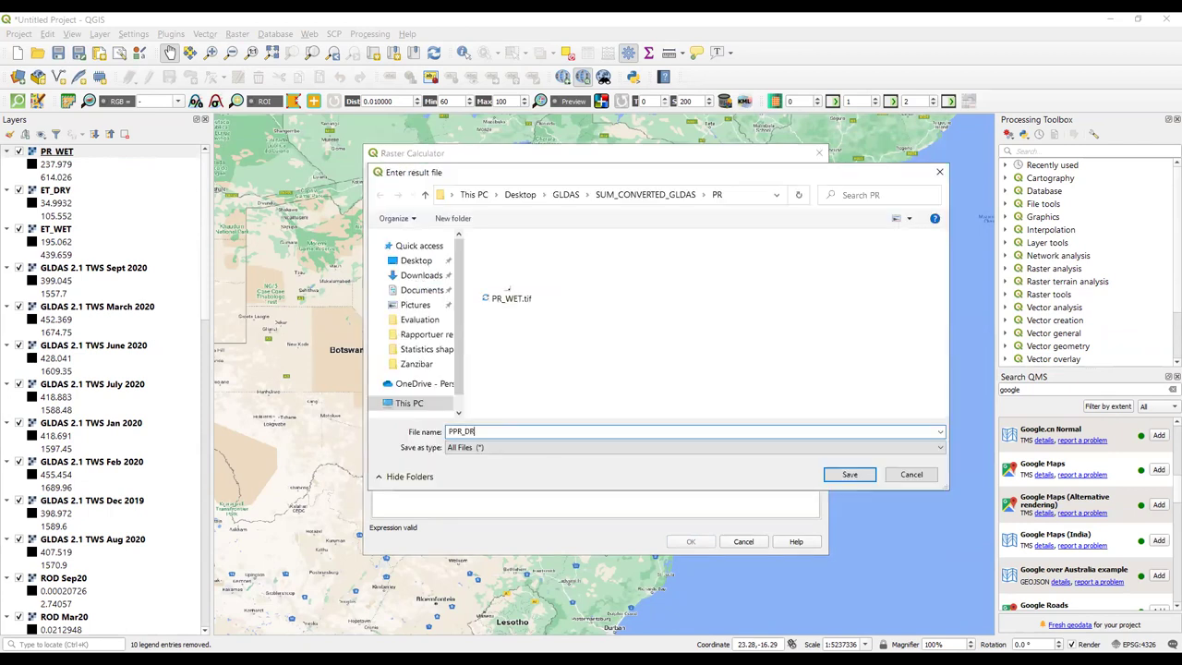
{"action": "type", "text": "Y"}
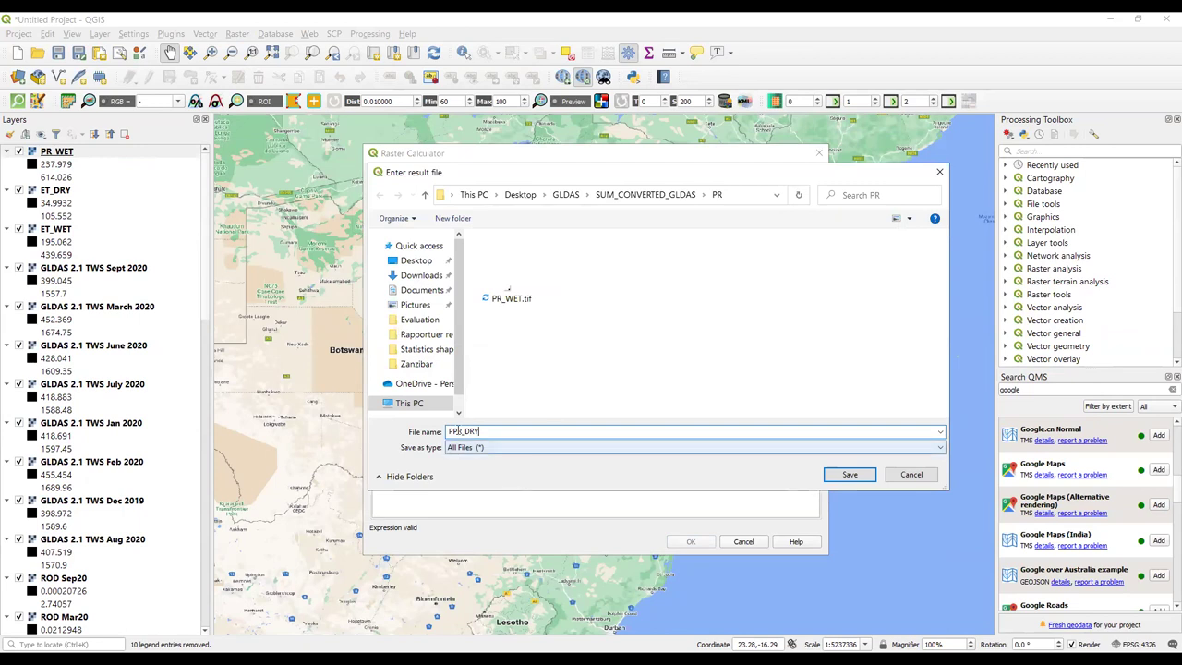
{"action": "key", "text": "Left"}
{"action": "key", "text": "Left"}
{"action": "key", "text": "Left"}
{"action": "key", "text": "Left"}
{"action": "key", "text": "Left"}
{"action": "key", "text": "BackSpace"}
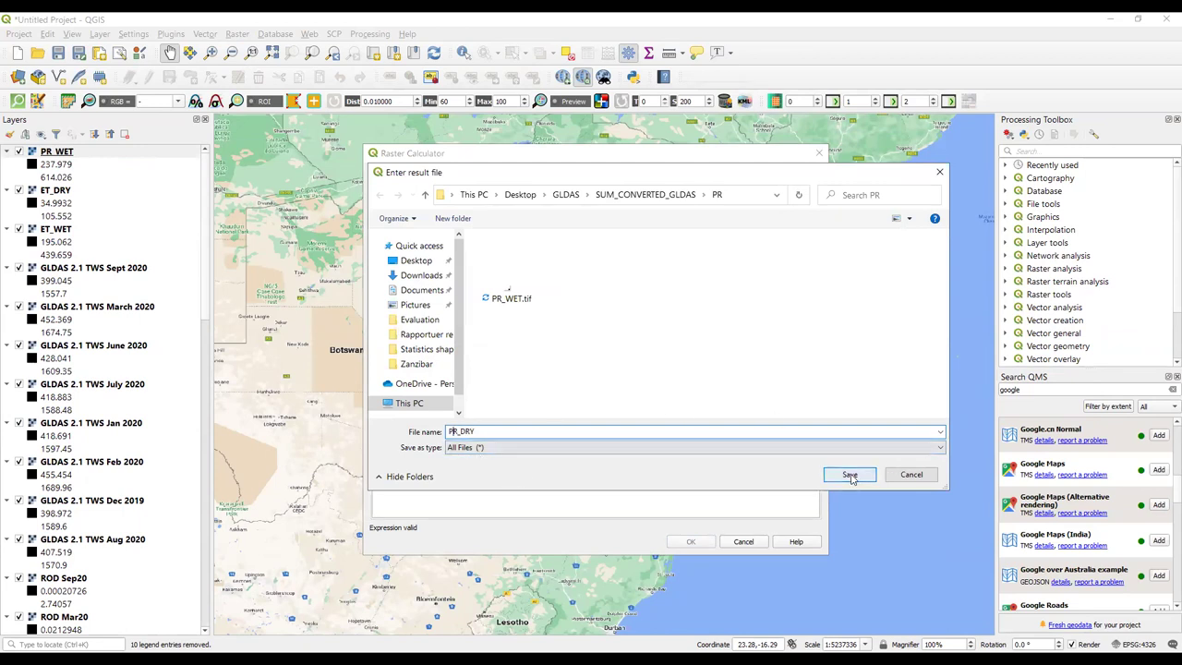
{"action": "key", "text": "Return"}
{"action": "left_click", "coordinate": [690, 541]}
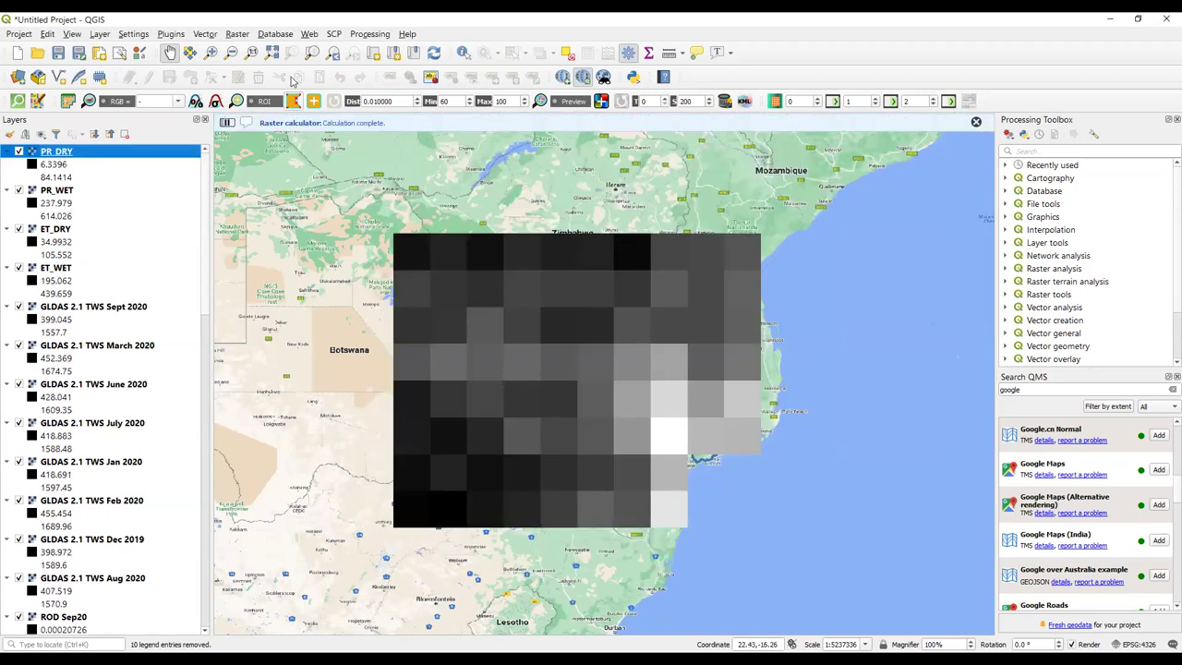
- Build a new Raster Calculator expression summing the ROD Dec19, ROD Jan20, ROD Feb20 and ROD Mar20 bands
{"action": "left_click", "coordinate": [236, 35]}
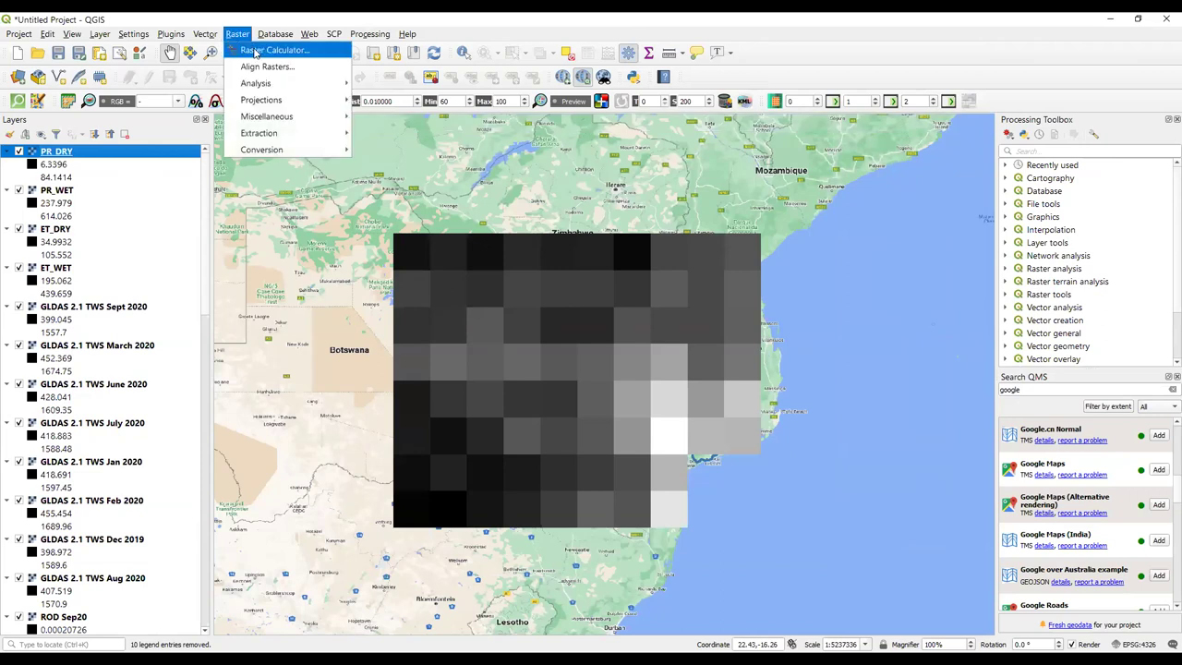
{"action": "key", "text": "Return"}
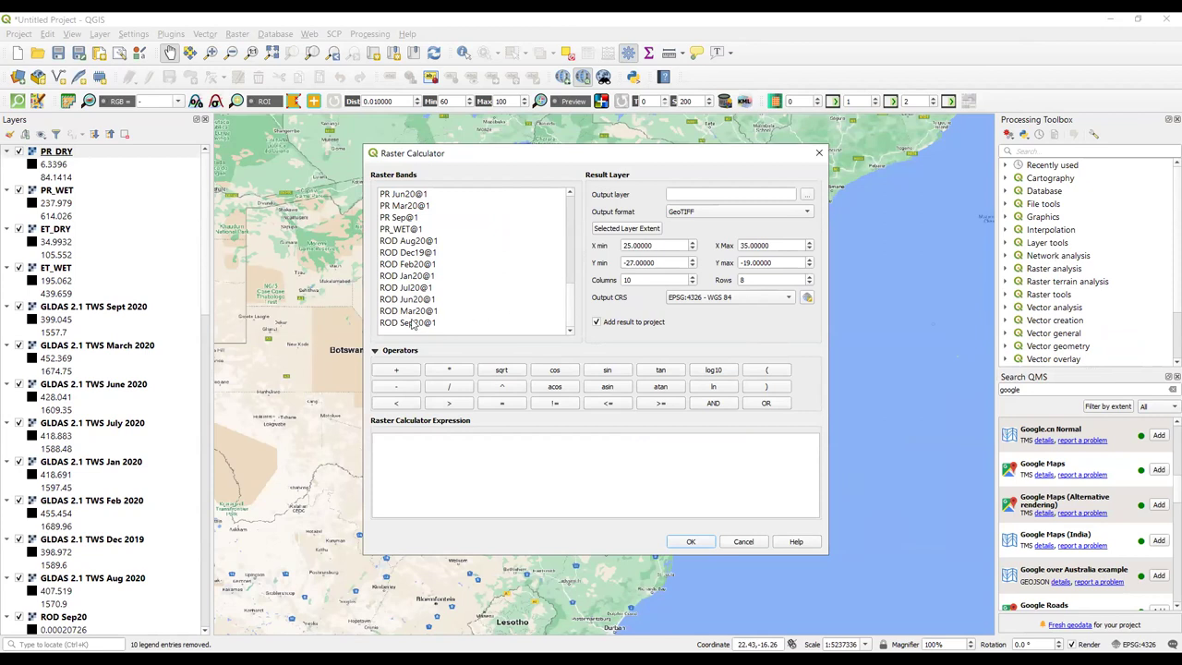
{"action": "double_click", "coordinate": [413, 253]}
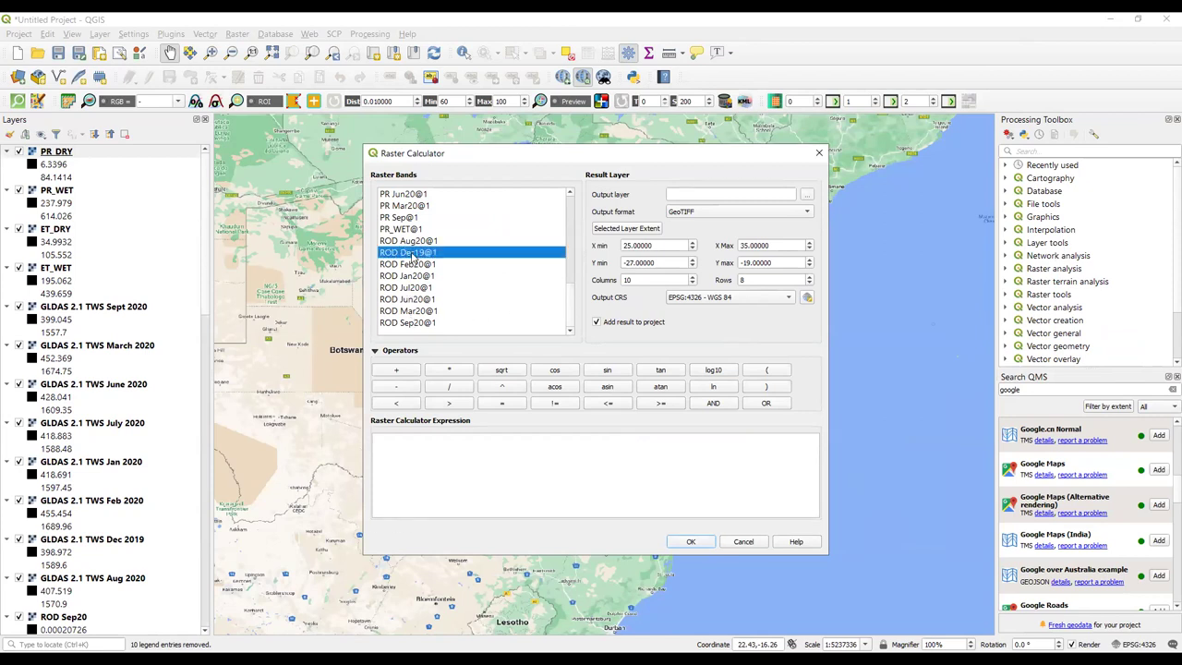
{"action": "left_click", "coordinate": [404, 373]}
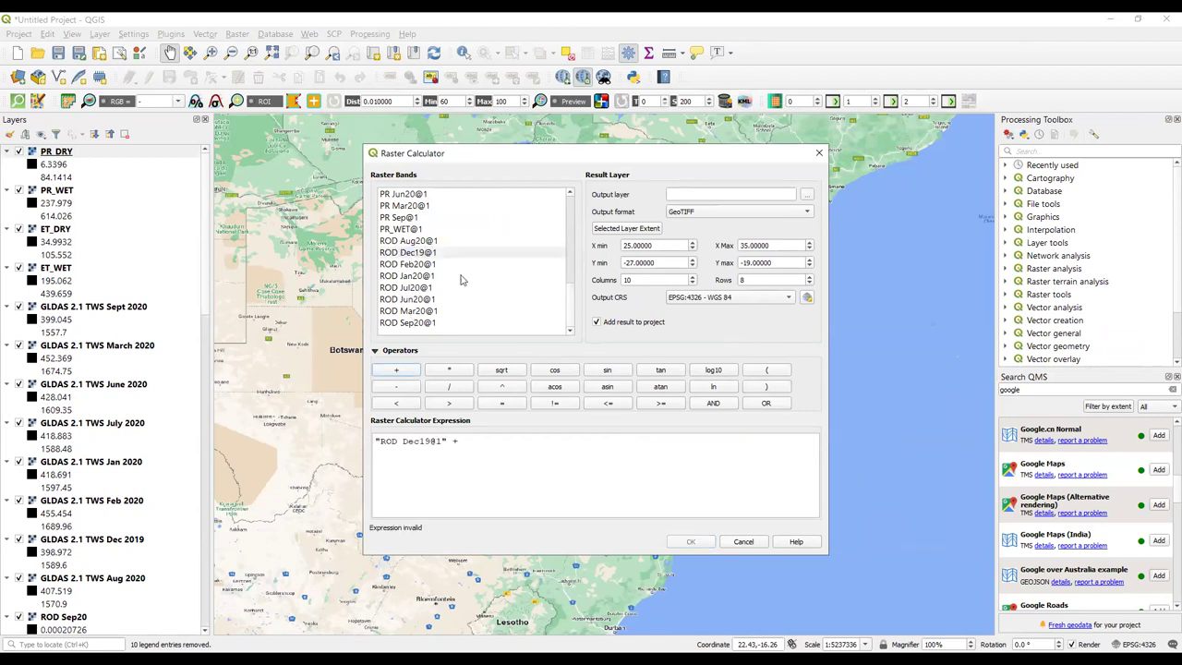
{"action": "double_click", "coordinate": [408, 276]}
{"action": "left_click", "coordinate": [395, 374]}
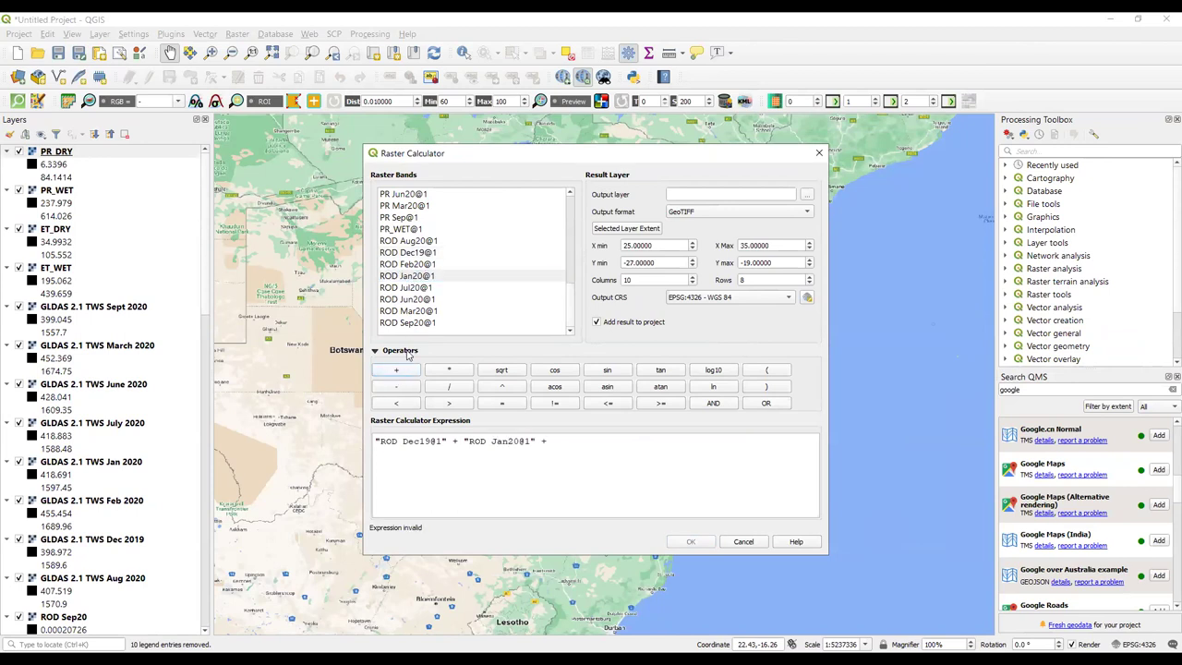
{"action": "double_click", "coordinate": [415, 265]}
{"action": "left_click", "coordinate": [400, 372]}
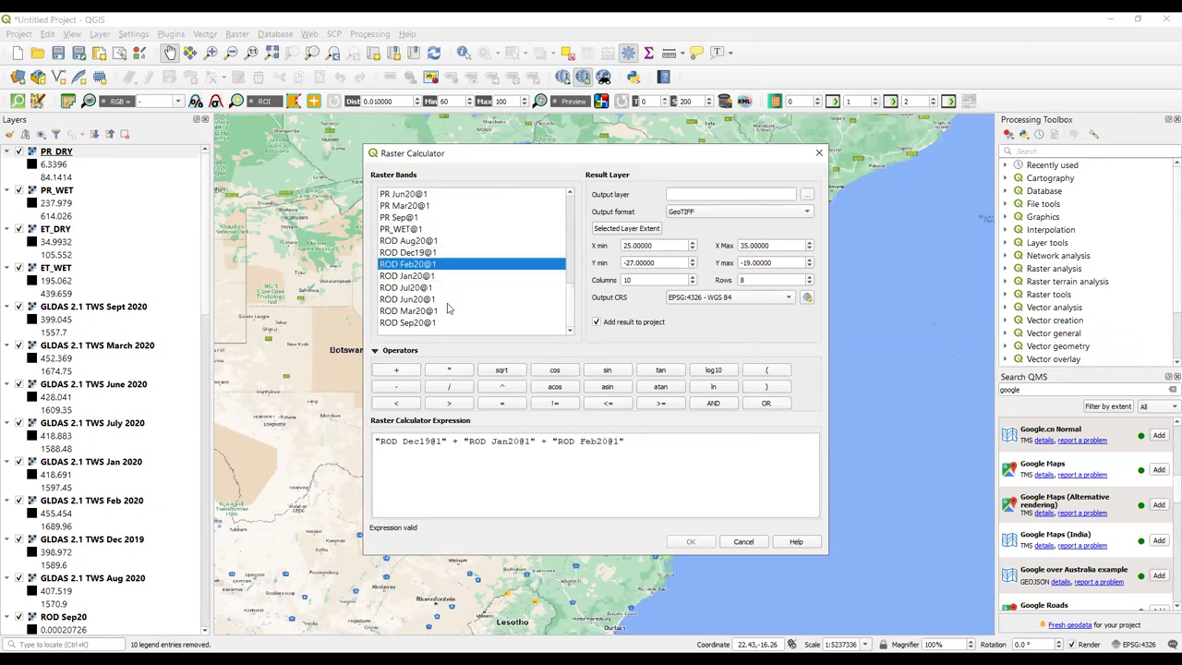
{"action": "double_click", "coordinate": [415, 312]}
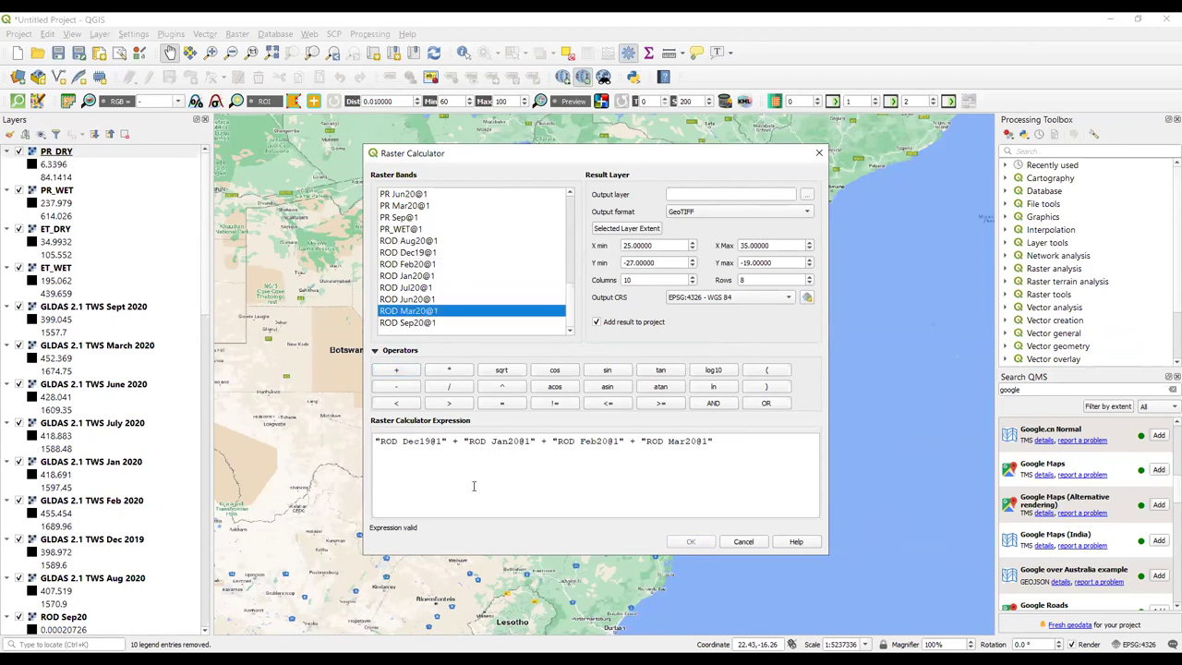
- Create a folder named ROF inside SUM_CONVERTED_GLDAS for the result file and open it
{"action": "left_click", "coordinate": [806, 196]}
{"action": "left_click", "coordinate": [635, 194]}
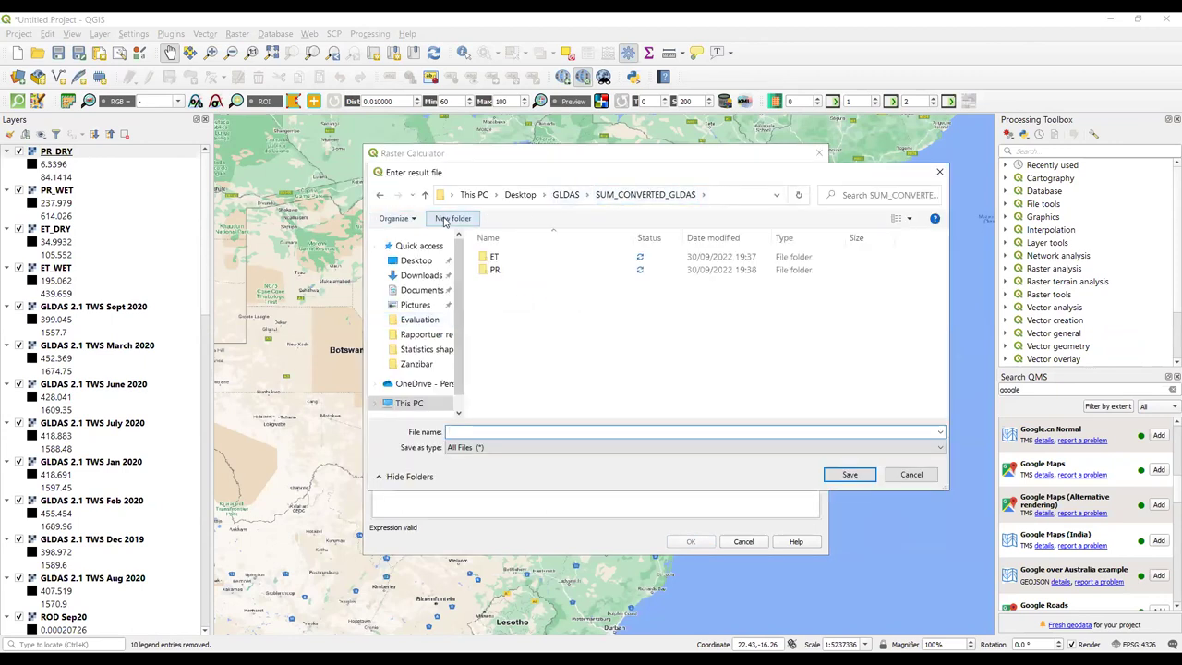
{"action": "left_click", "coordinate": [443, 220]}
{"action": "type", "text": "ROF"}
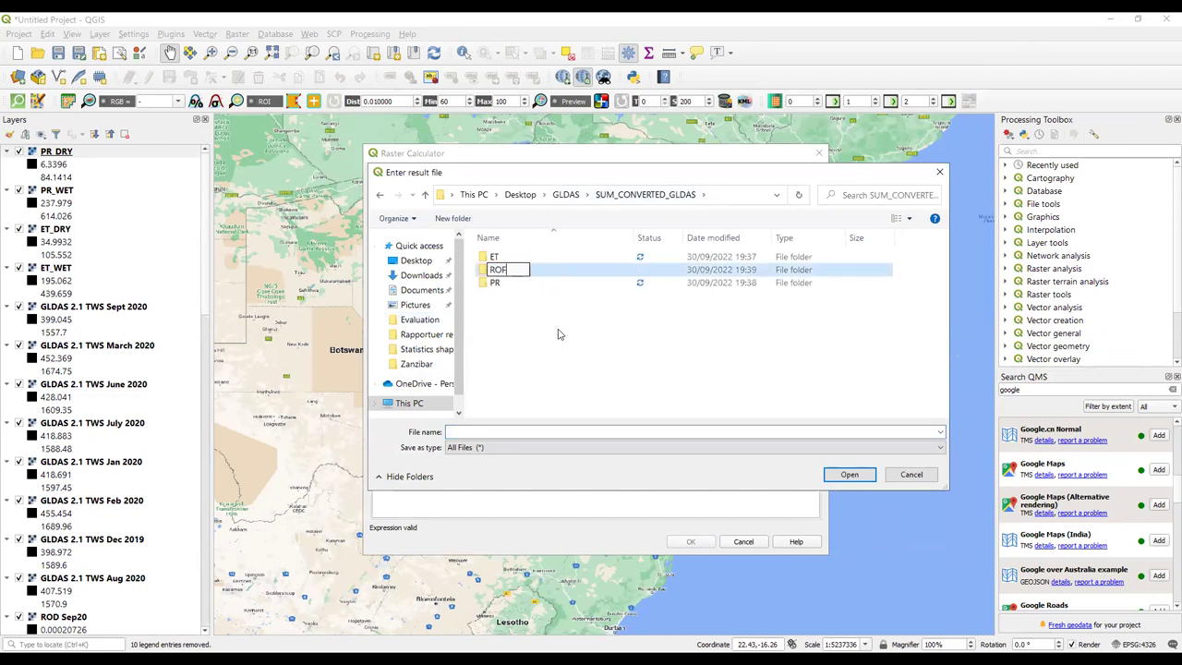
{"action": "key", "text": "Return"}
{"action": "key", "text": "Return"}
- Save the output raster as ROF_WET in the ROF folder and run the calculation
{"action": "left_click", "coordinate": [517, 431]}
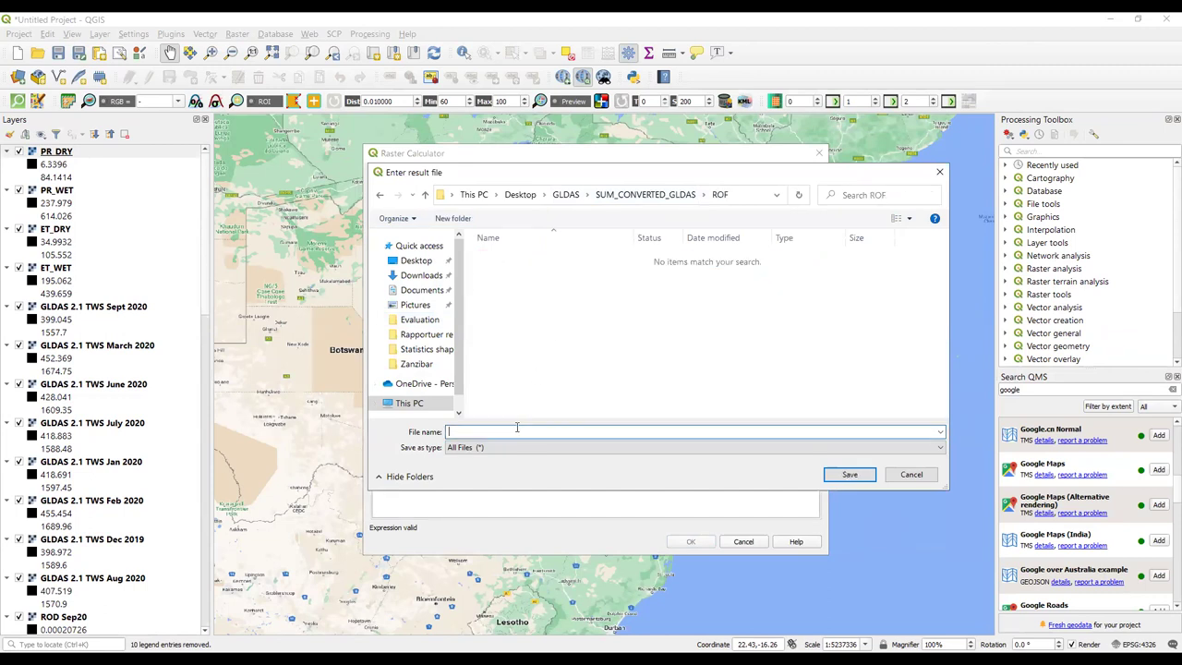
{"action": "type", "text": "RO"}
{"action": "type", "text": "_WET"}
{"action": "key", "text": "Return"}
{"action": "left_click", "coordinate": [690, 542]}
- Build a new Raster Calculator expression summing the ROD Jun20, ROD Jul20, ROD Aug20 and ROD Sep20 bands
{"action": "key", "text": "alt+r"}
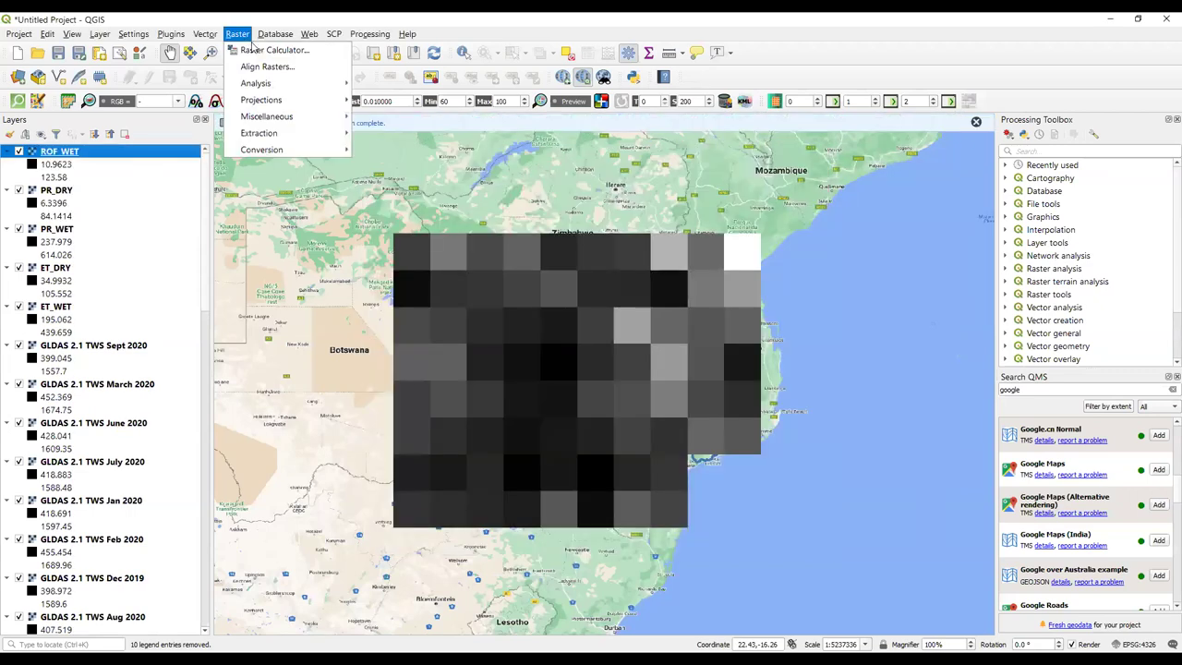
{"action": "key", "text": "Return"}
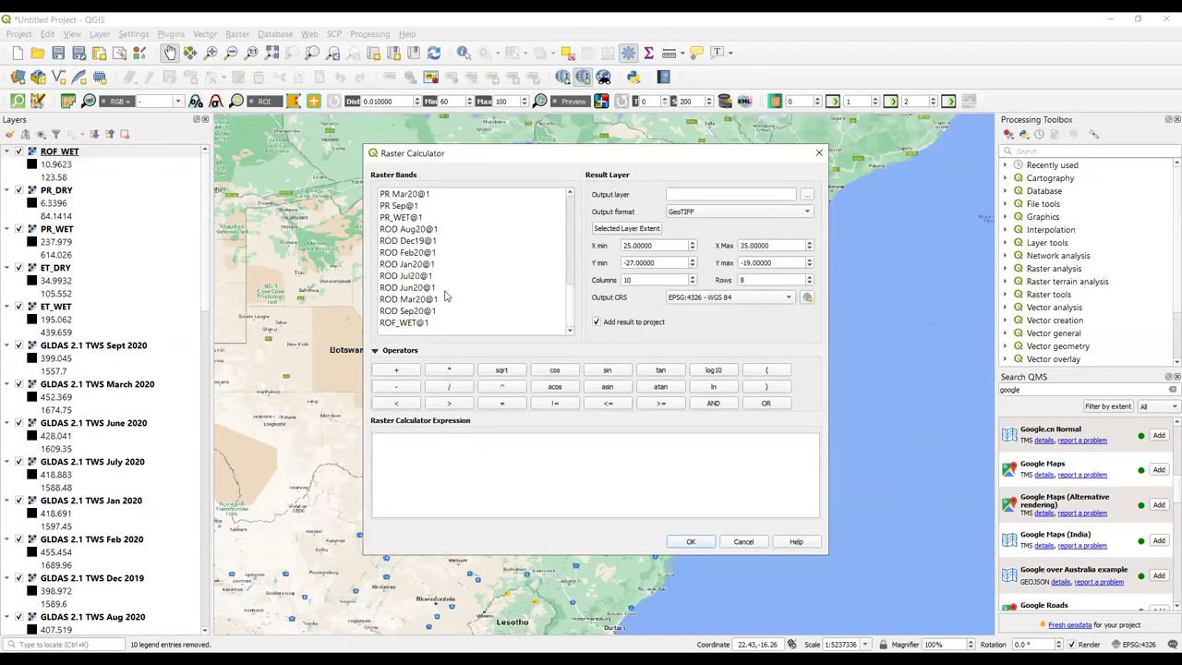
{"action": "left_click", "coordinate": [413, 288]}
{"action": "double_click", "coordinate": [412, 288]}
{"action": "left_click", "coordinate": [407, 370]}
{"action": "left_click", "coordinate": [414, 276]}
{"action": "double_click", "coordinate": [415, 276]}
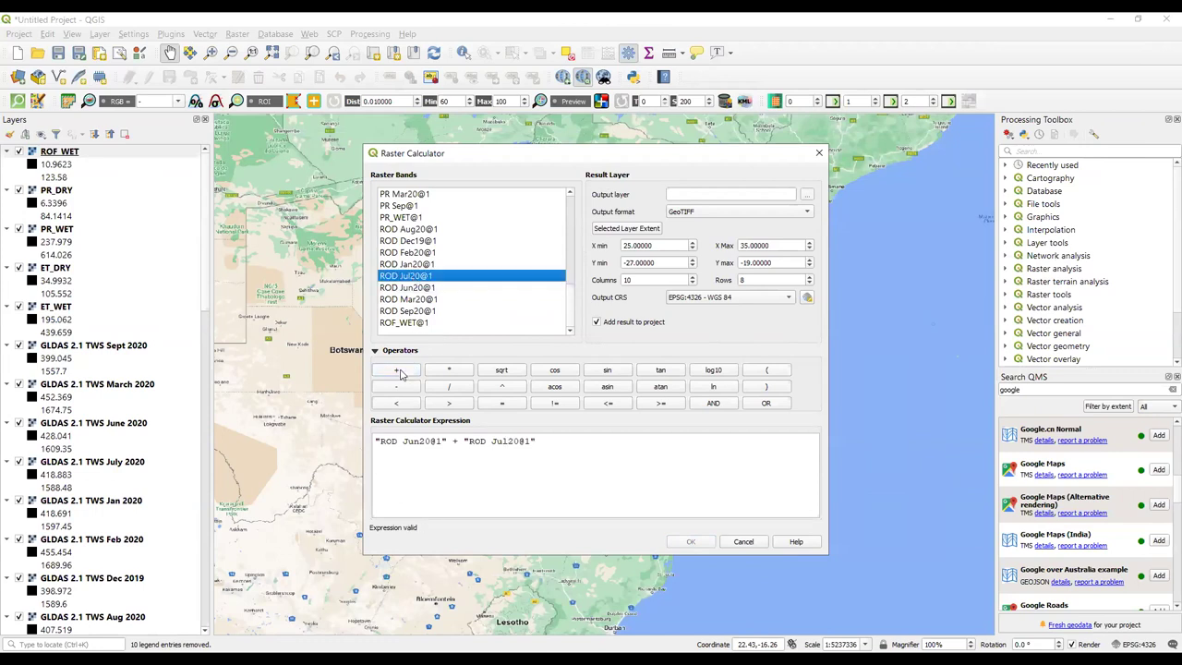
{"action": "left_click", "coordinate": [400, 371]}
{"action": "double_click", "coordinate": [415, 229]}
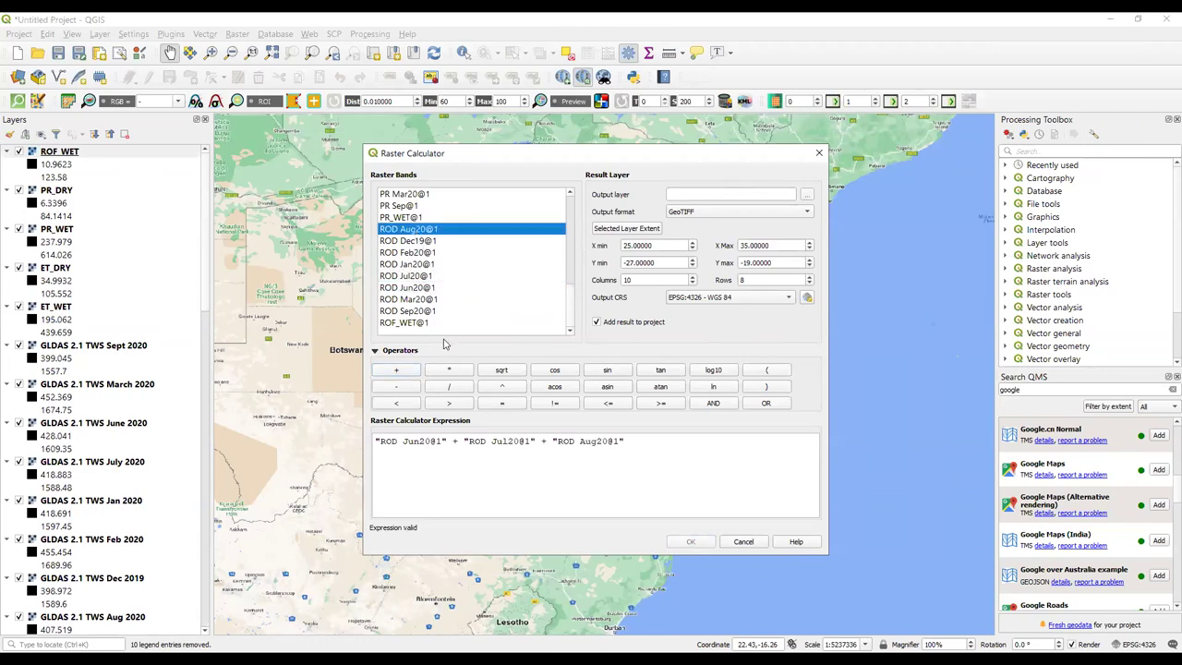
{"action": "left_click", "coordinate": [403, 372]}
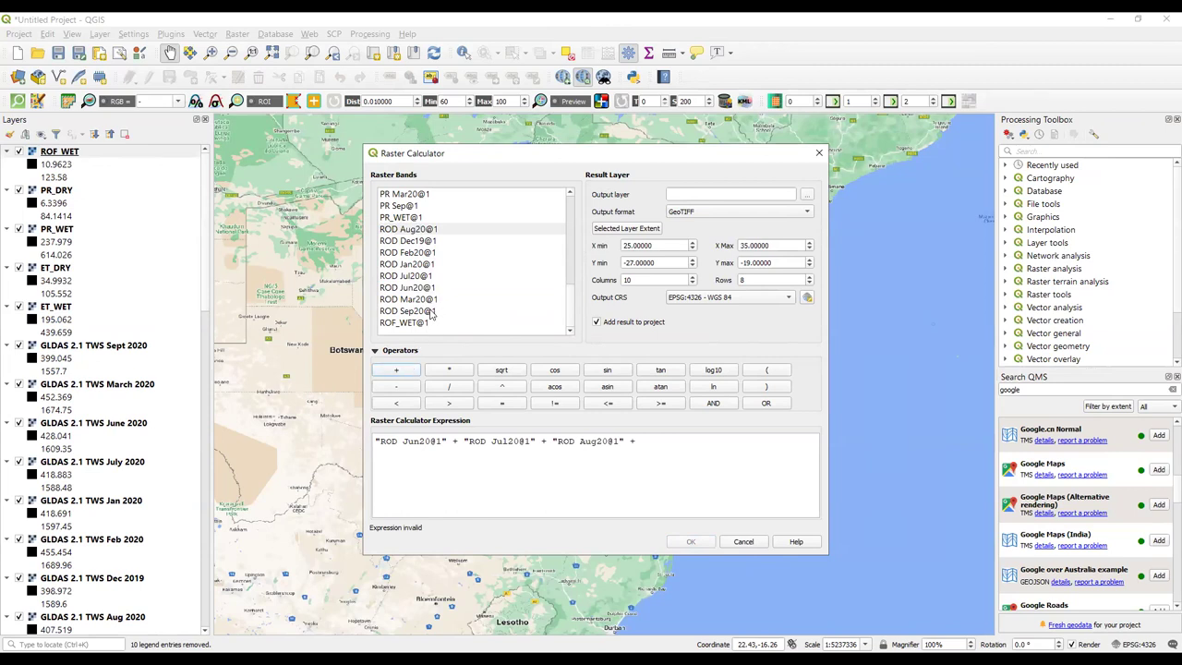
{"action": "double_click", "coordinate": [423, 311]}
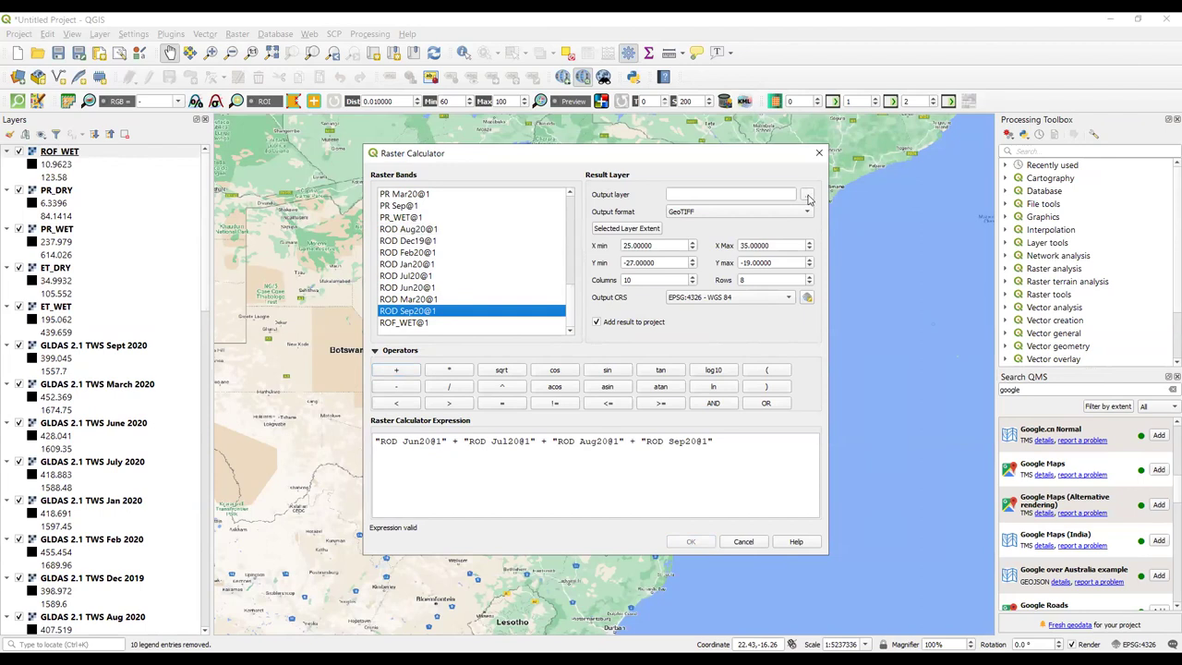
- Save the output raster as ROF_DRY in the ROF folder and run the calculation
{"action": "left_click", "coordinate": [808, 198]}
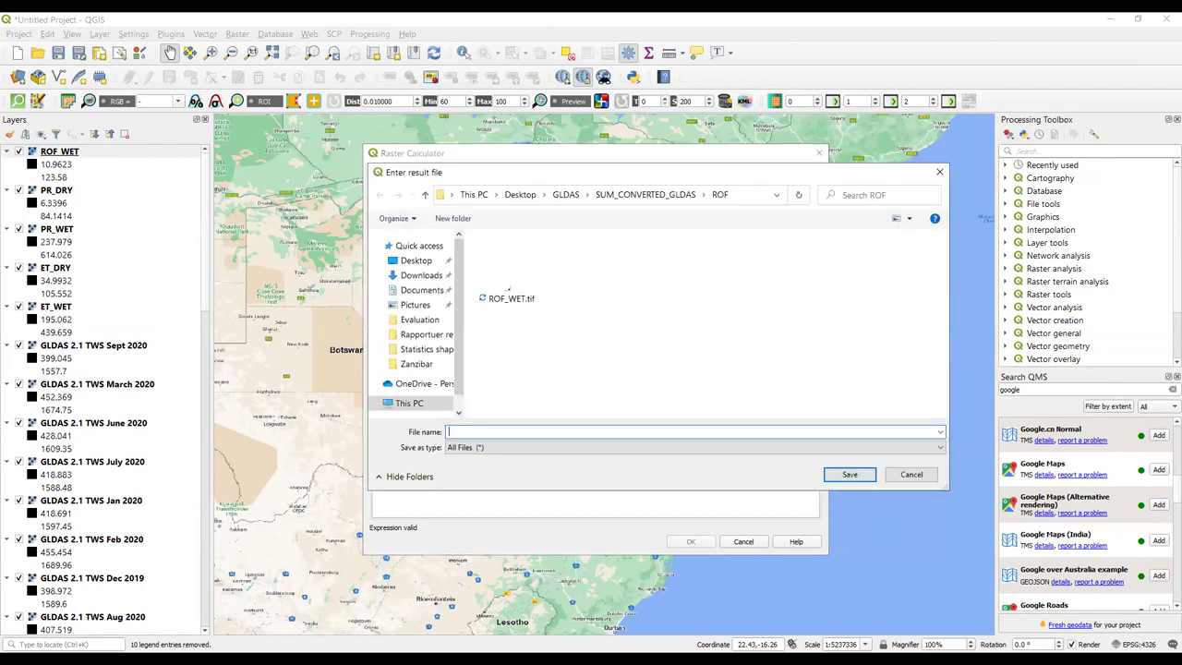
{"action": "type", "text": "ROF_"}
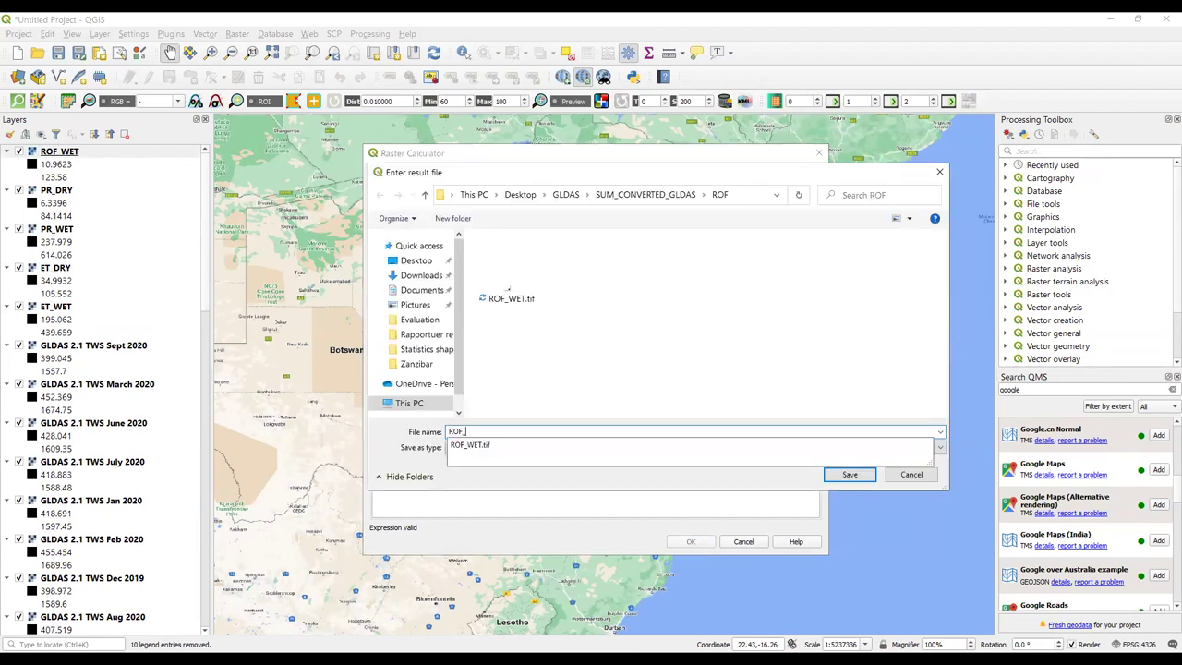
{"action": "type", "text": "DRY"}
{"action": "key", "text": "Return"}
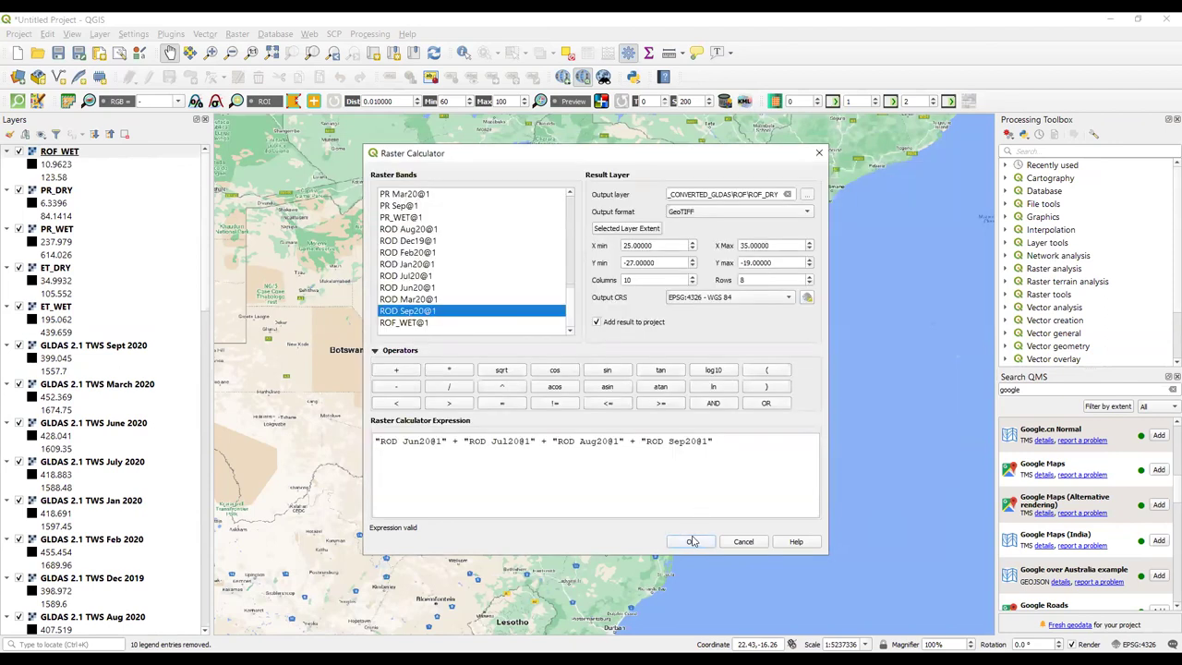
{"action": "left_click", "coordinate": [691, 539]}
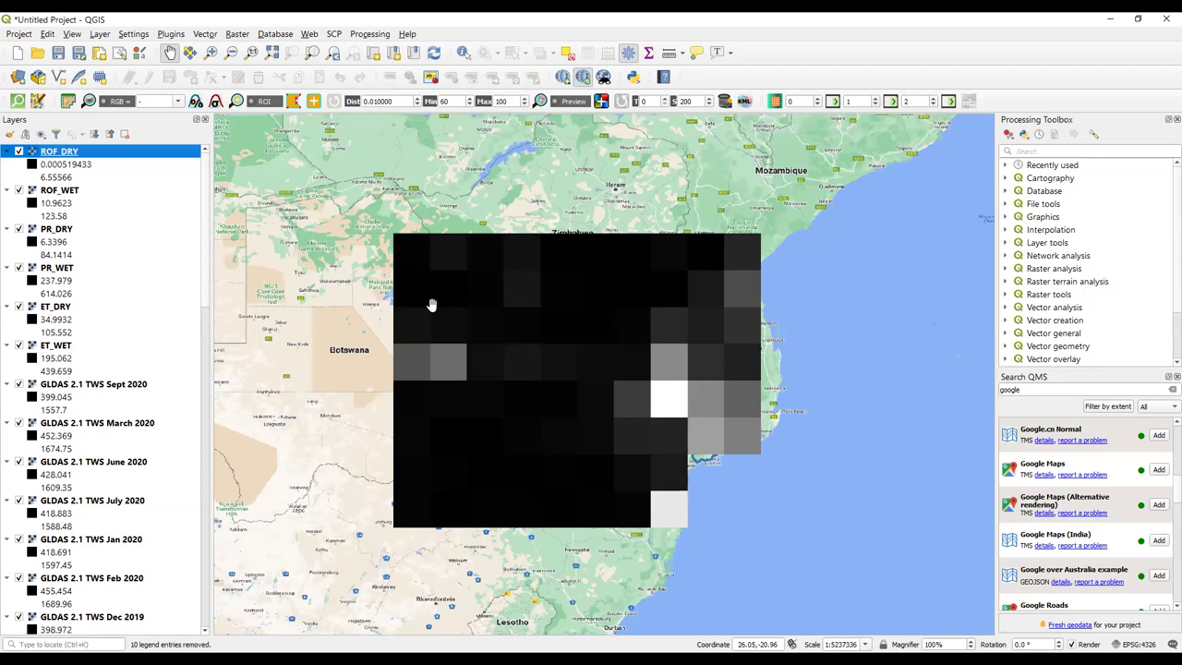
- Build a new Raster Calculator expression subtracting the GLDAS 2.1 TWS Dec 2019 band from the GLDAS 2.1 TWS March 2020 band
{"action": "left_click", "coordinate": [240, 35]}
{"action": "left_click", "coordinate": [254, 49]}
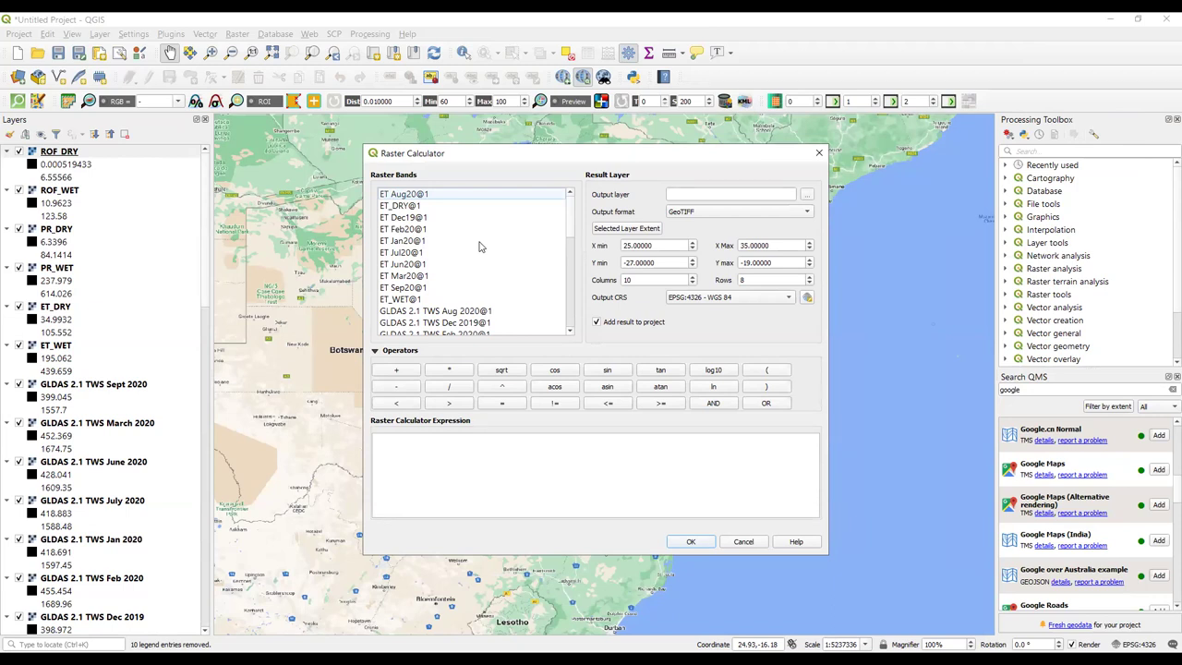
{"action": "scroll", "coordinate": [479, 246], "scroll_direction": "down", "scroll_amount": 8}
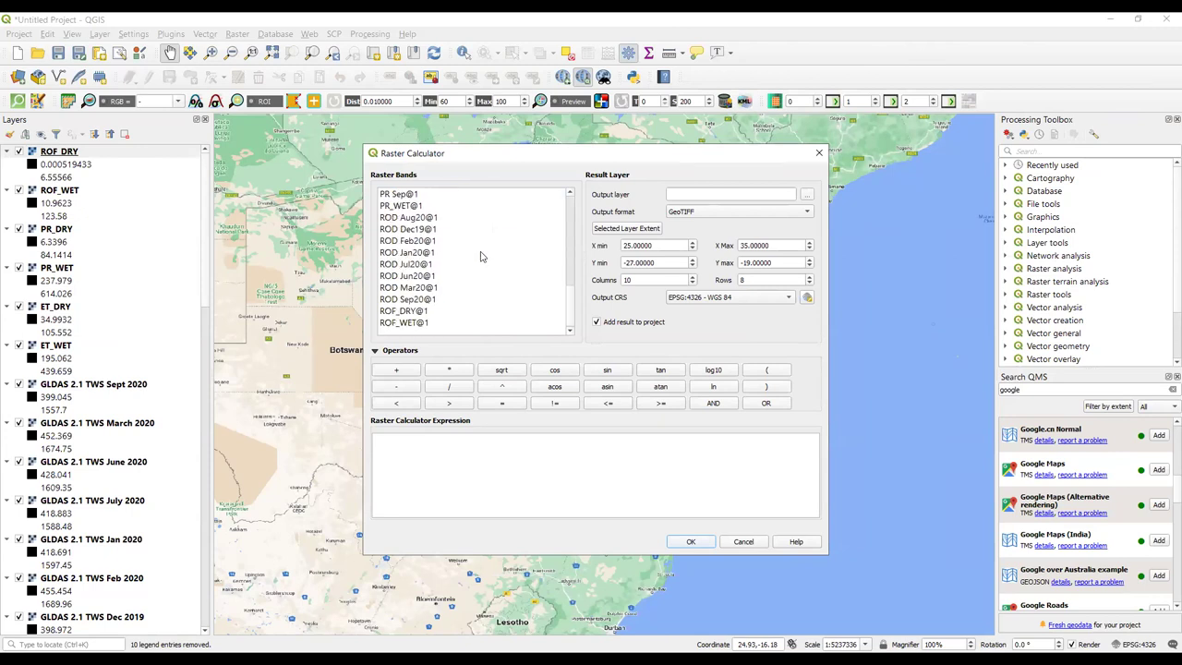
{"action": "scroll", "coordinate": [480, 256], "scroll_direction": "up", "scroll_amount": 6}
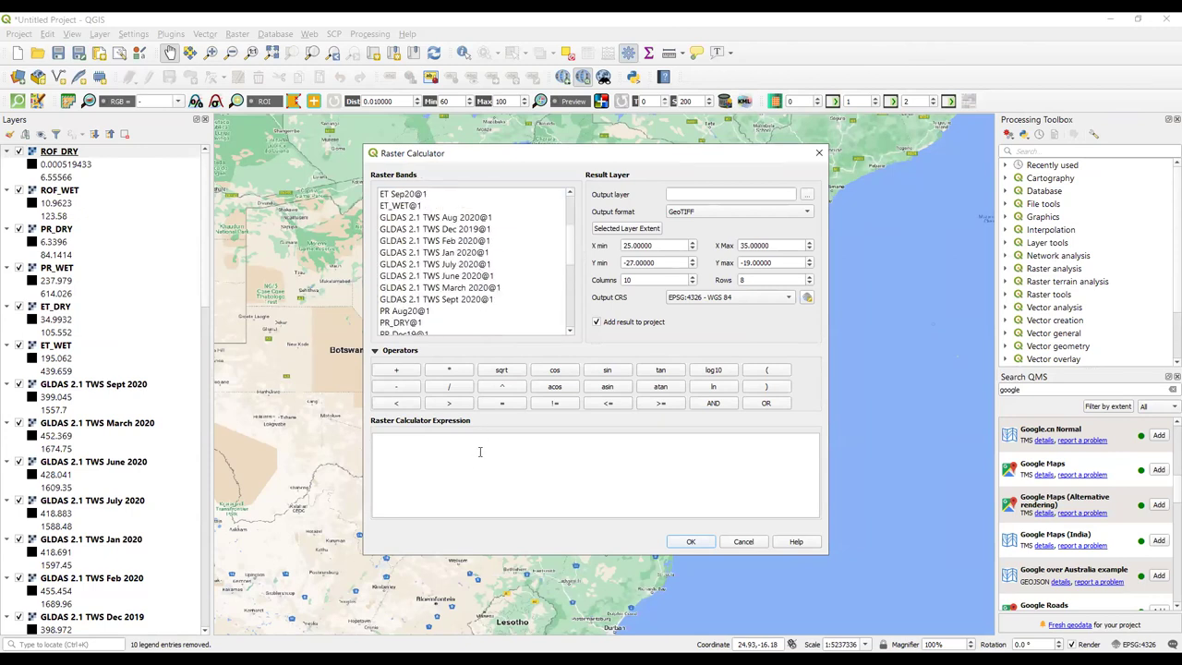
{"action": "double_click", "coordinate": [476, 291]}
{"action": "left_click", "coordinate": [403, 390]}
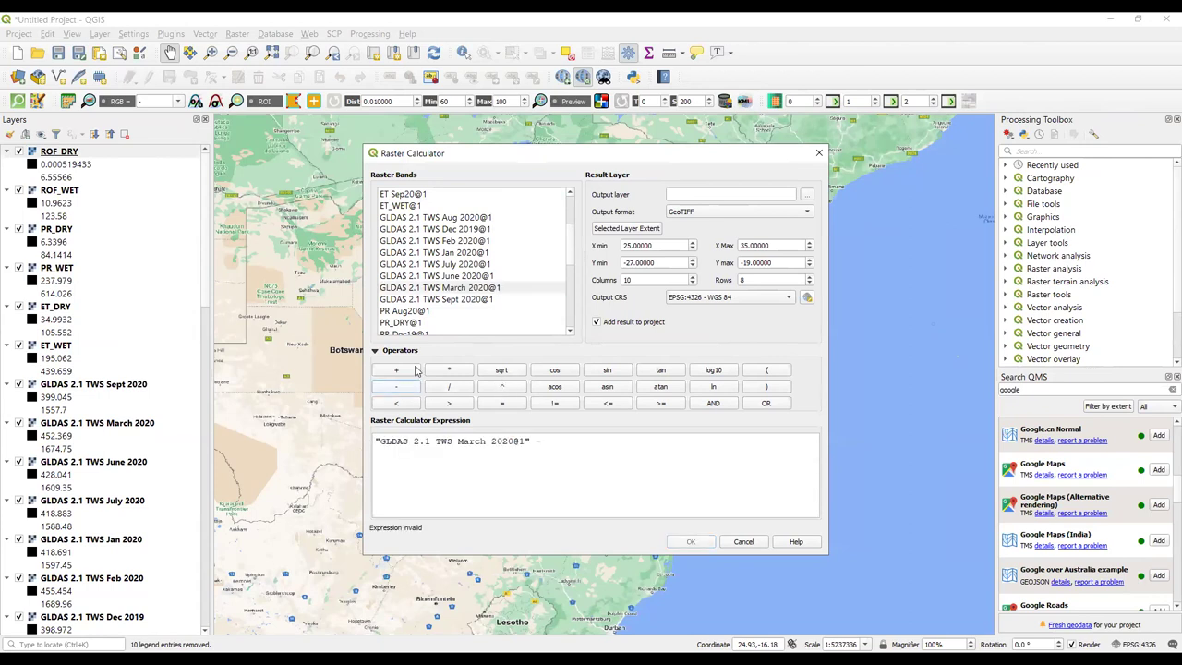
{"action": "double_click", "coordinate": [472, 229]}
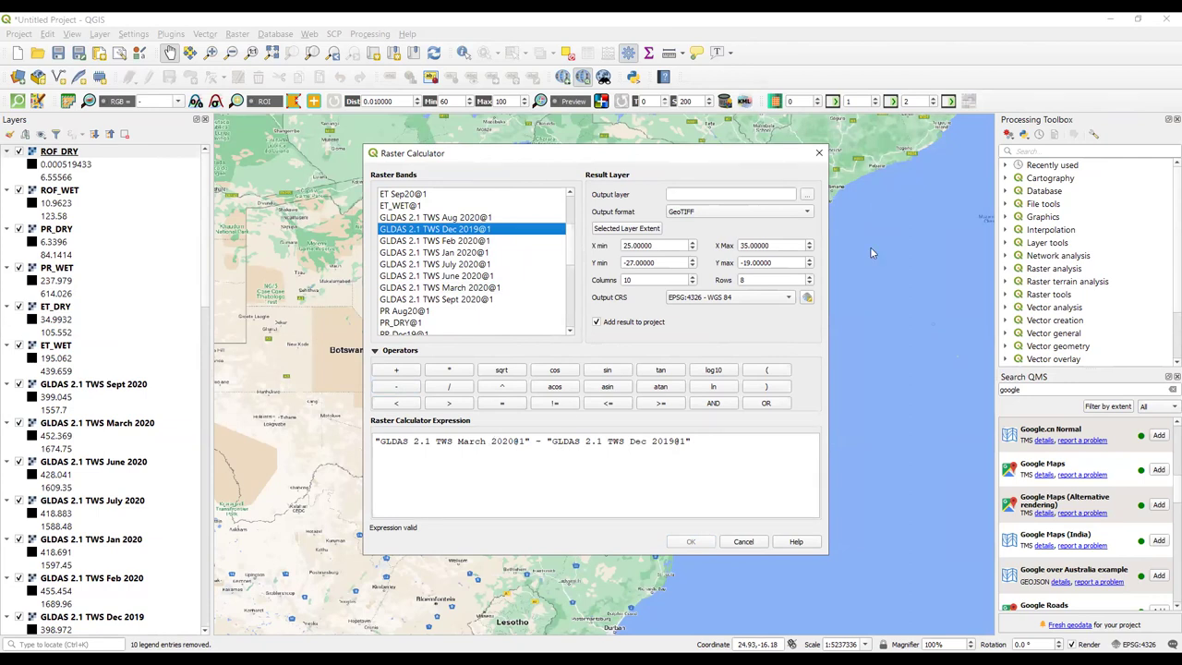
- Create a folder named TWS inside SUM_CONVERTED_GLDAS for the result file and open it
{"action": "left_click", "coordinate": [807, 198]}
{"action": "left_click", "coordinate": [452, 217]}
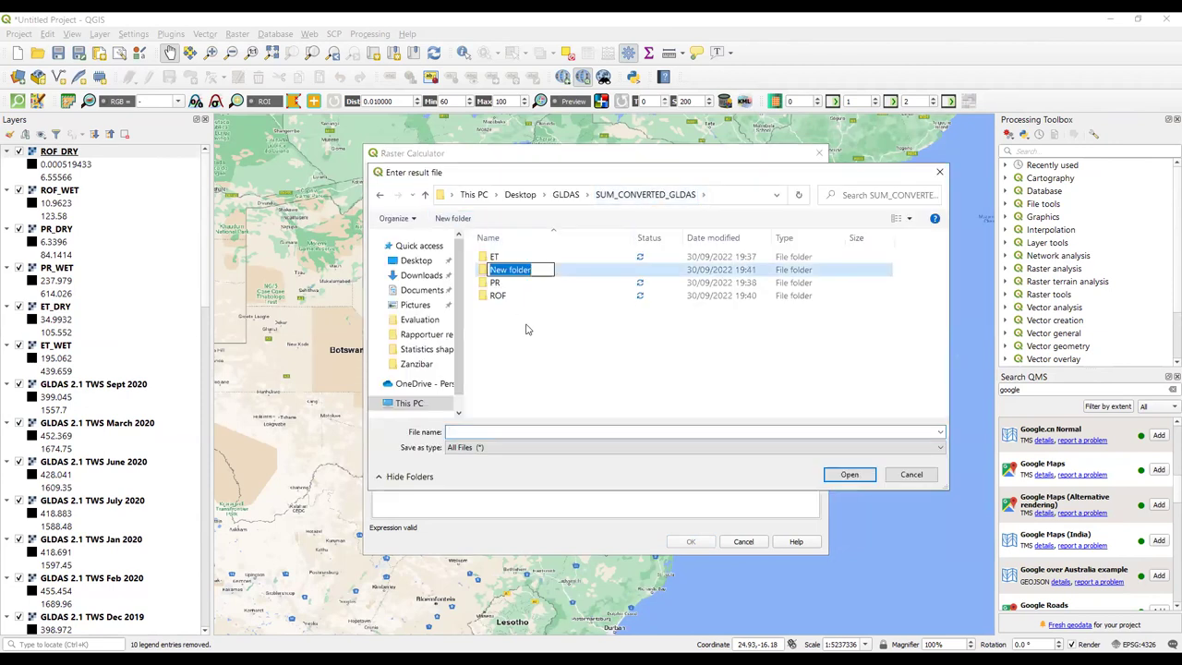
{"action": "type", "text": "TWS"}
{"action": "key", "text": "Return"}
{"action": "key", "text": "Return"}
- Save the output raster as TWS_WET in the TWS folder and run the calculation
{"action": "left_click", "coordinate": [518, 432]}
{"action": "type", "text": "TWS"}
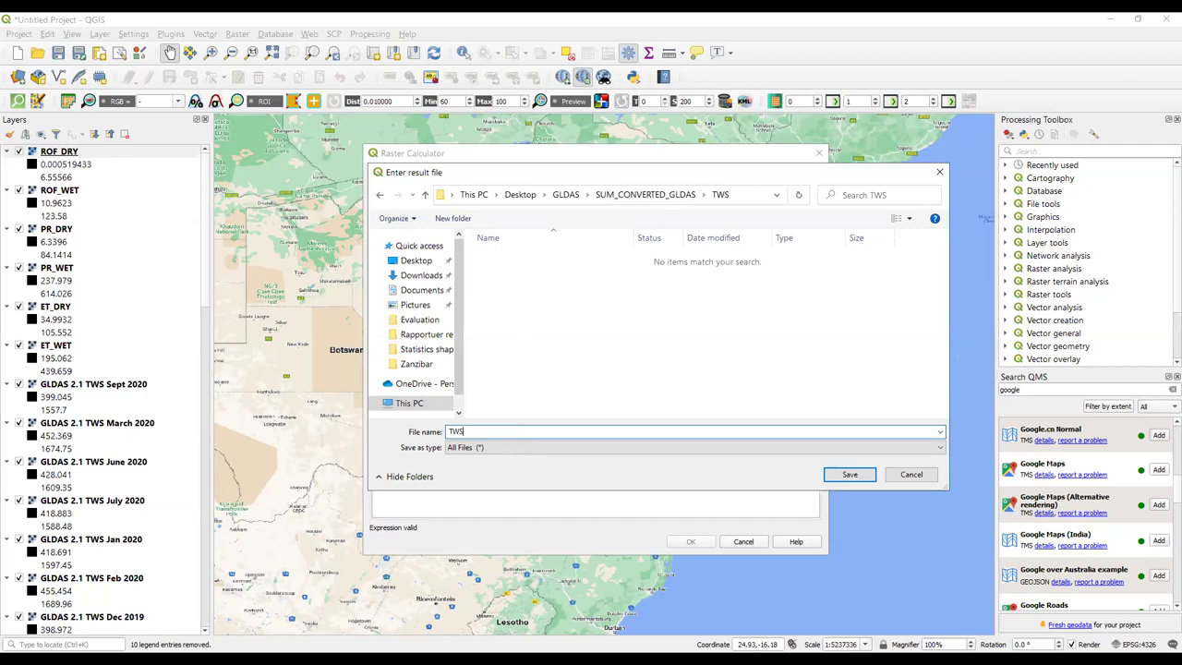
{"action": "type", "text": "_WET"}
{"action": "key", "text": "Return"}
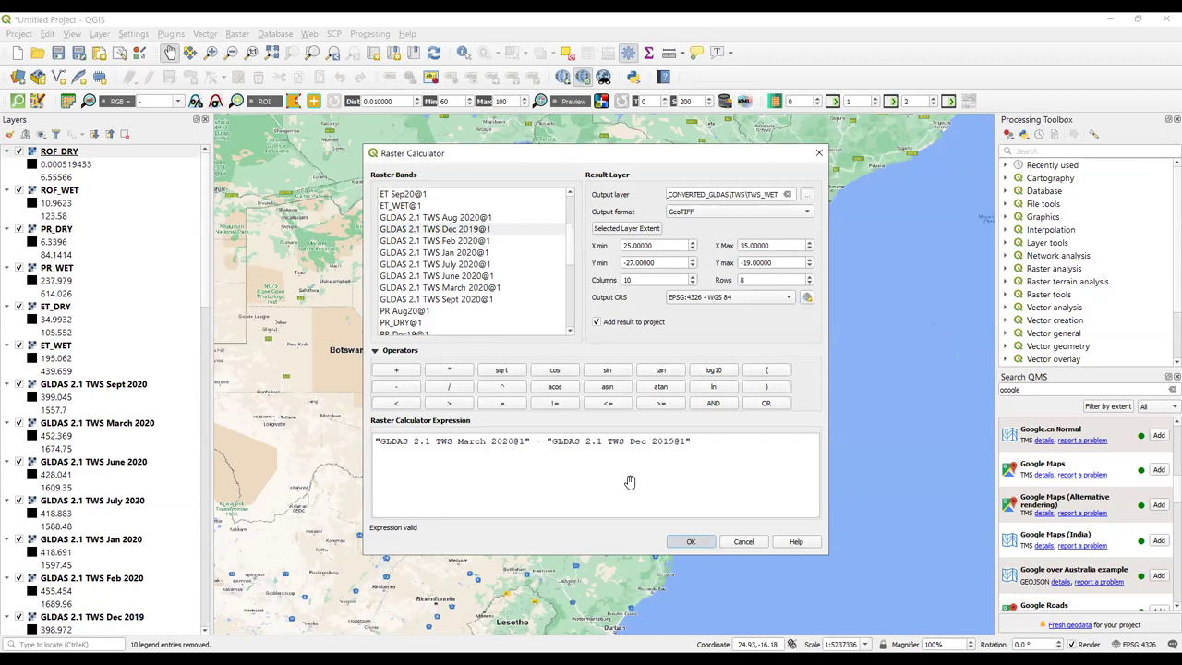
{"action": "key", "text": "Return"}
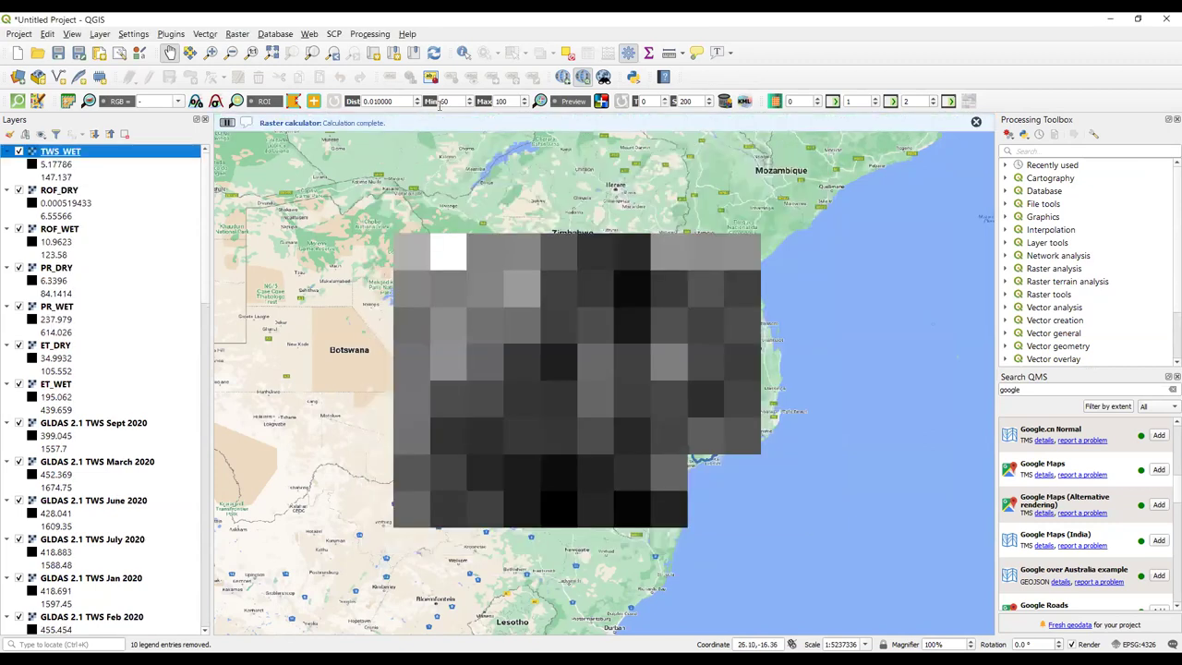
- Build a new Raster Calculator expression subtracting the GLDAS 2.1 TWS June 2020 band from the GLDAS 2.1 TWS Sept 2020 band
{"action": "left_click", "coordinate": [239, 35]}
{"action": "left_click", "coordinate": [269, 48]}
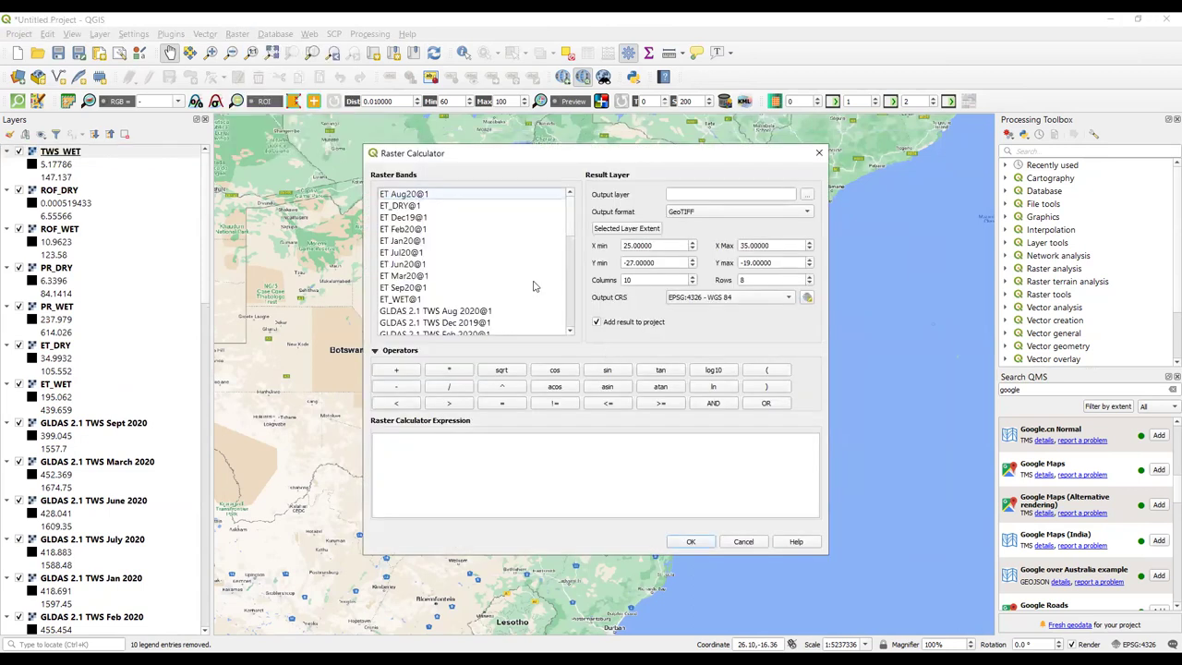
{"action": "scroll", "coordinate": [463, 306], "scroll_direction": "down", "scroll_amount": 6}
{"action": "scroll", "coordinate": [462, 305], "scroll_direction": "up", "scroll_amount": 3}
{"action": "scroll", "coordinate": [461, 304], "scroll_direction": "down", "scroll_amount": 8}
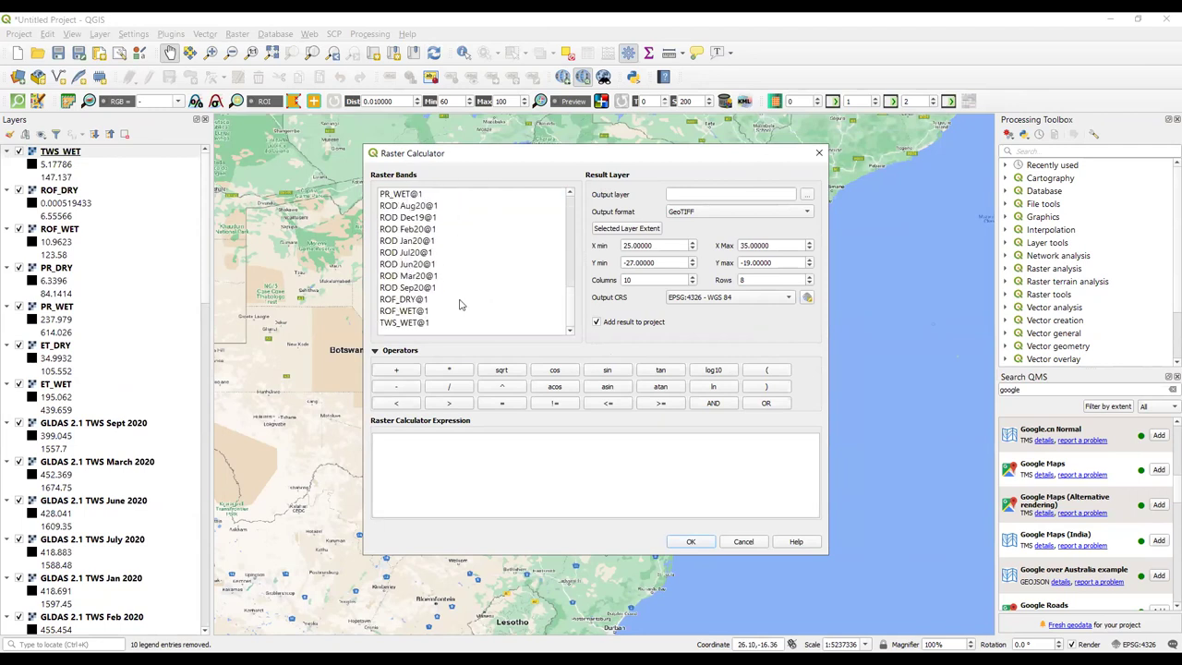
{"action": "scroll", "coordinate": [420, 307], "scroll_direction": "up", "scroll_amount": 1}
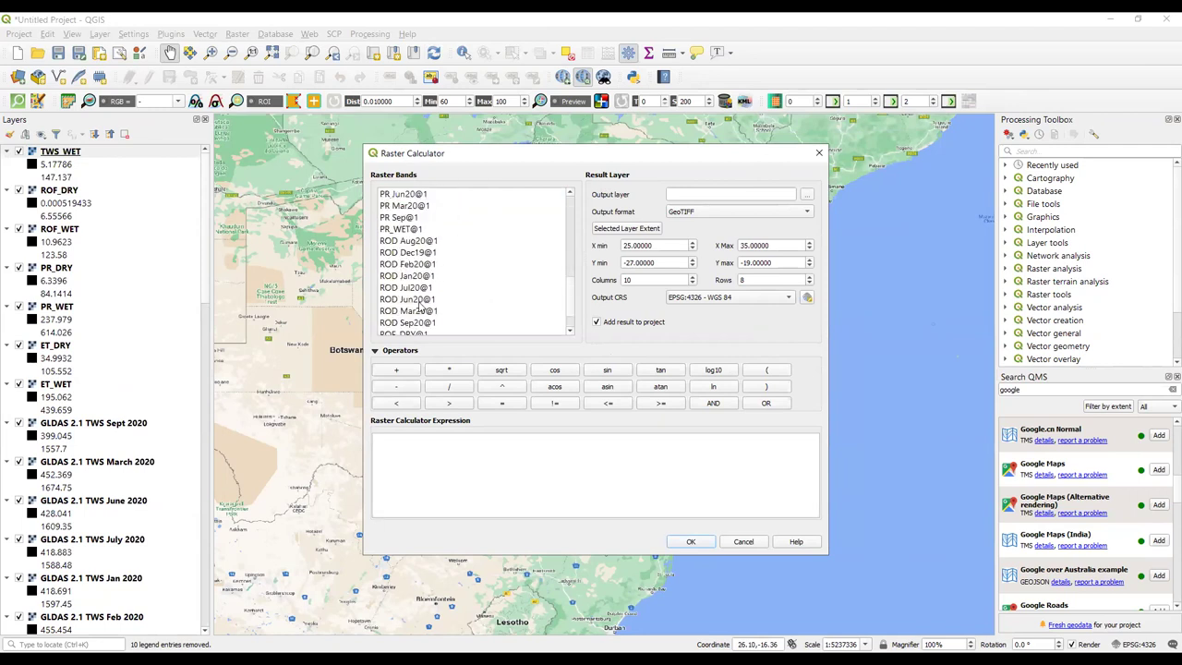
{"action": "scroll", "coordinate": [420, 306], "scroll_direction": "up", "scroll_amount": 3}
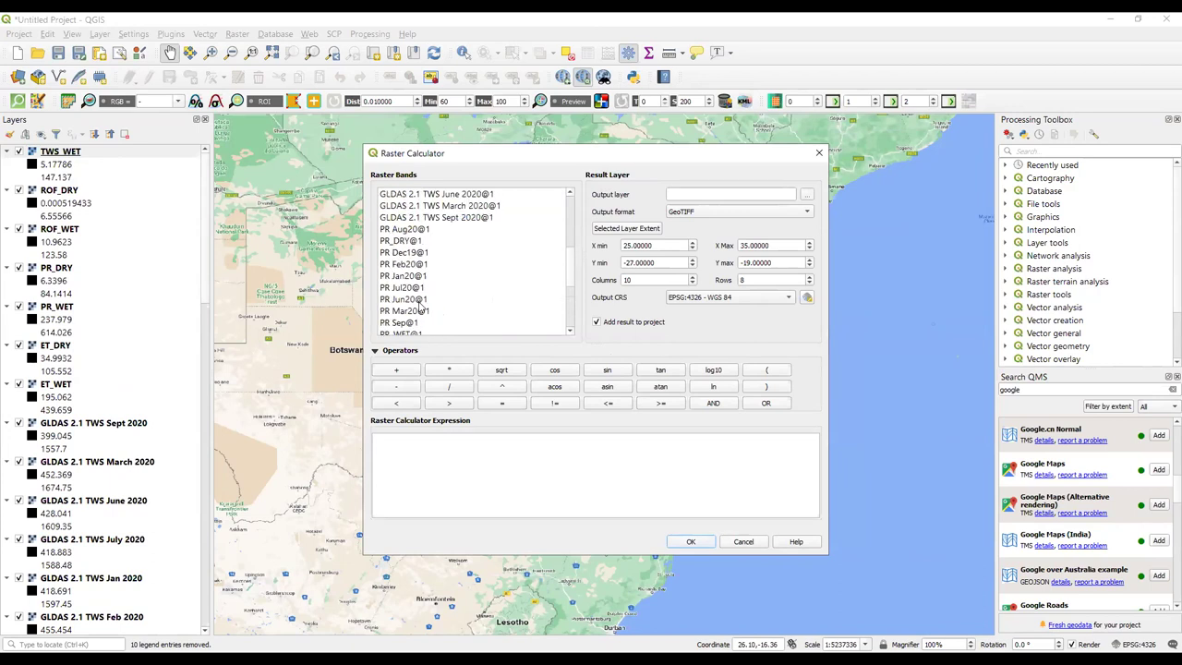
{"action": "scroll", "coordinate": [420, 307], "scroll_direction": "up", "scroll_amount": 3}
{"action": "scroll", "coordinate": [420, 306], "scroll_direction": "down", "scroll_amount": 1}
{"action": "double_click", "coordinate": [455, 289]}
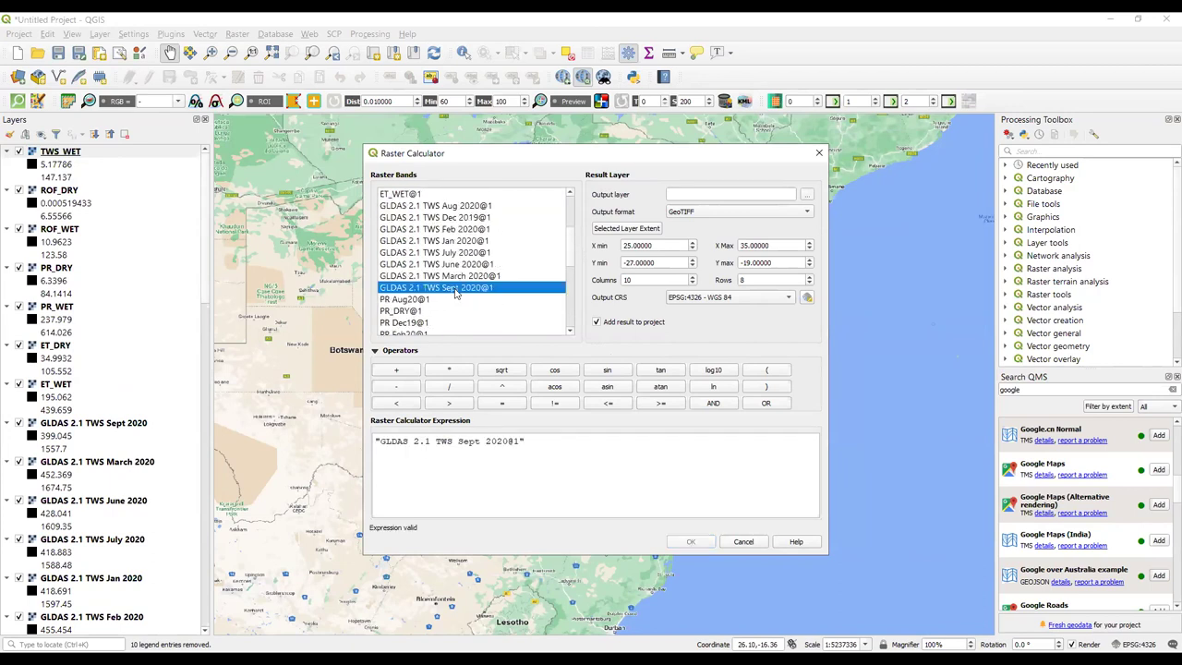
{"action": "left_click", "coordinate": [403, 389]}
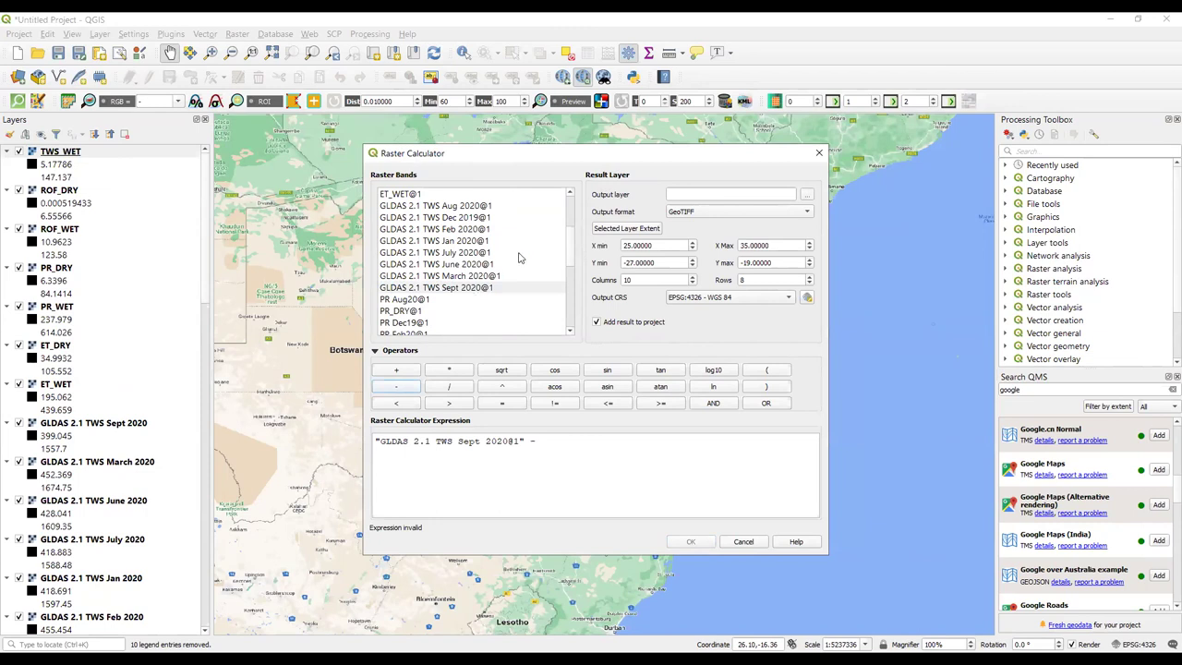
{"action": "double_click", "coordinate": [456, 265]}
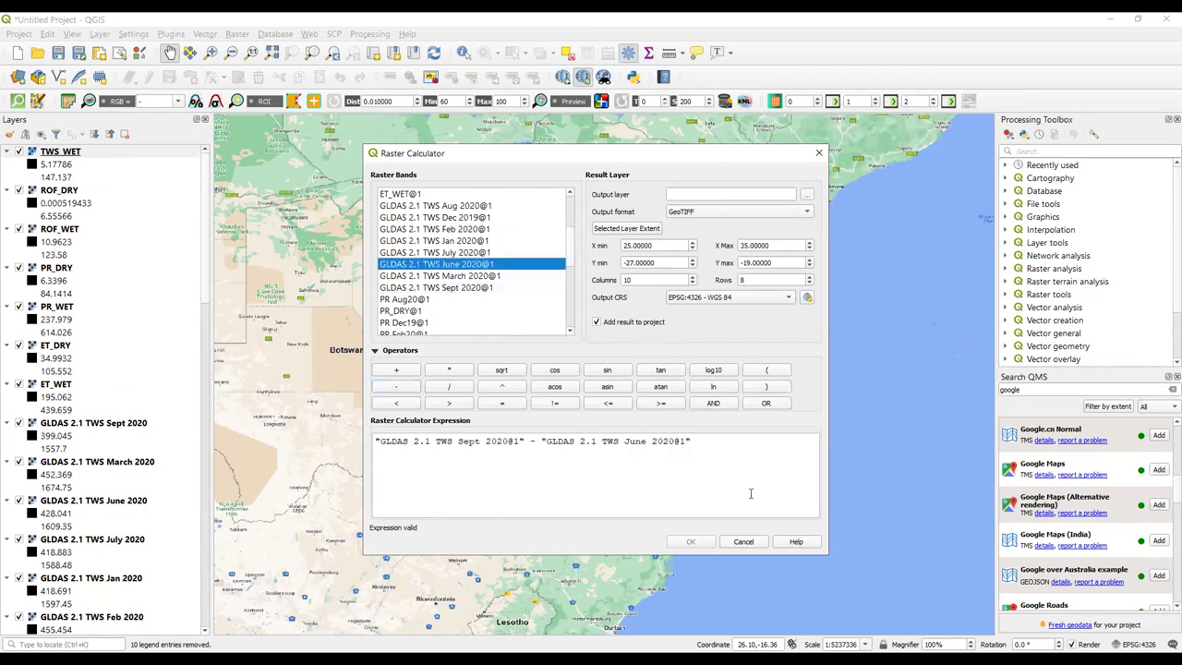
{"action": "left_click", "coordinate": [746, 442]}
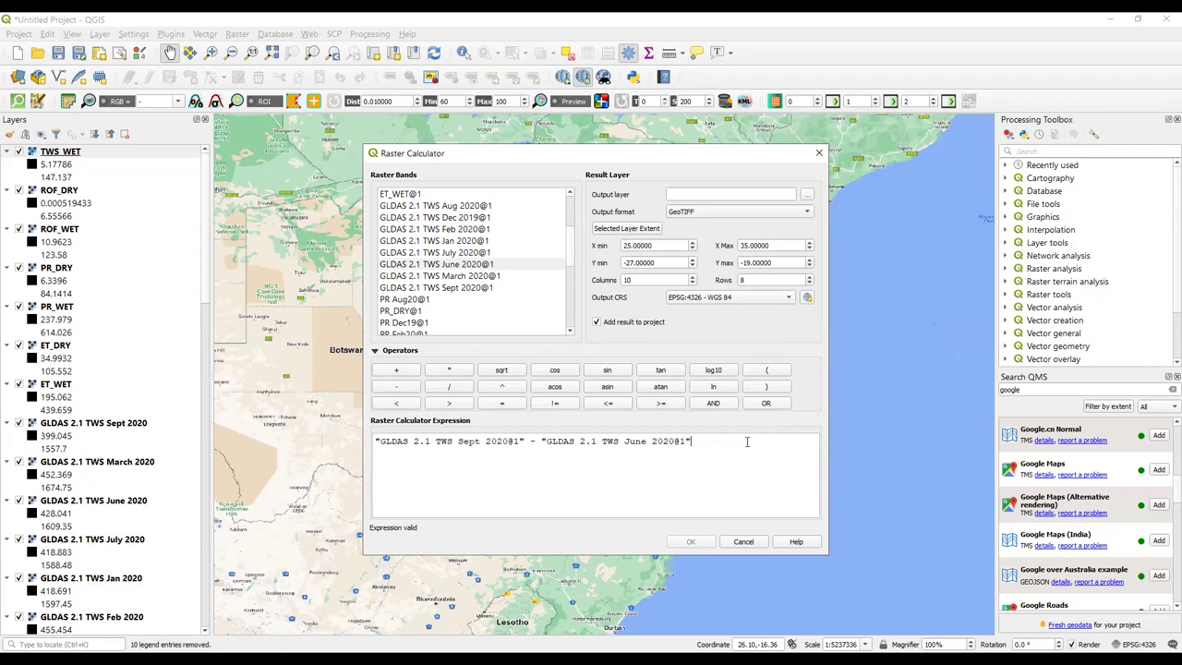
- Save the output raster as TWS_DRY in the TWS folder and run the calculation
{"action": "left_click", "coordinate": [809, 195]}
{"action": "type", "text": "T"}
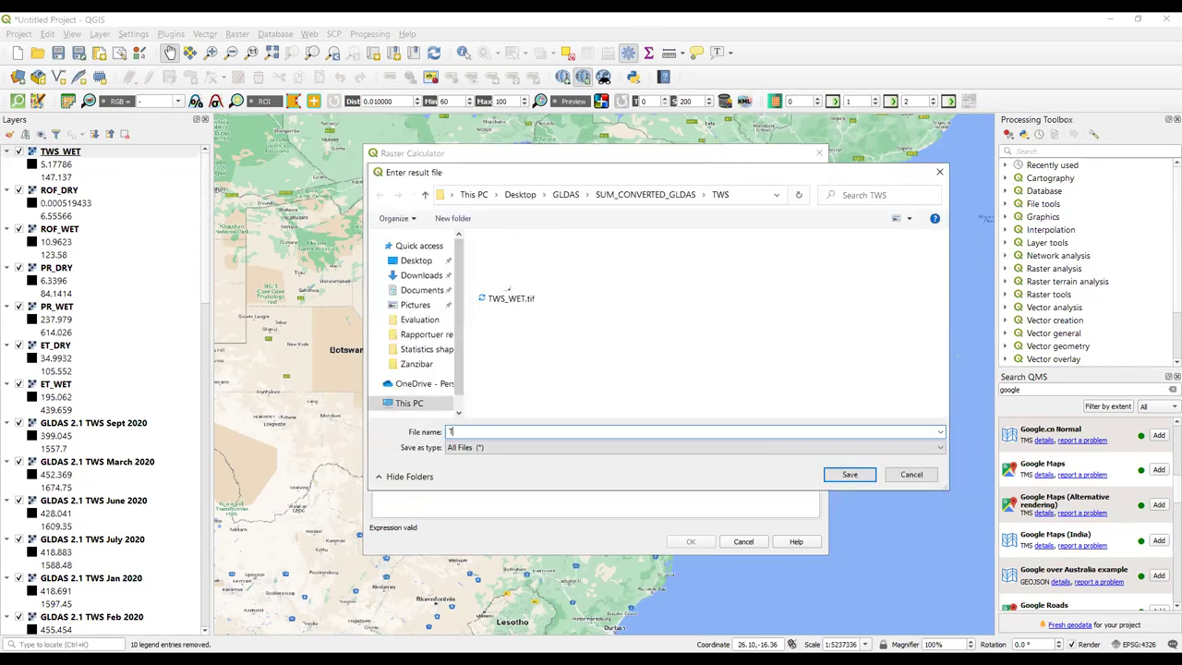
{"action": "type", "text": "WS_DRY"}
{"action": "left_click", "coordinate": [845, 473]}
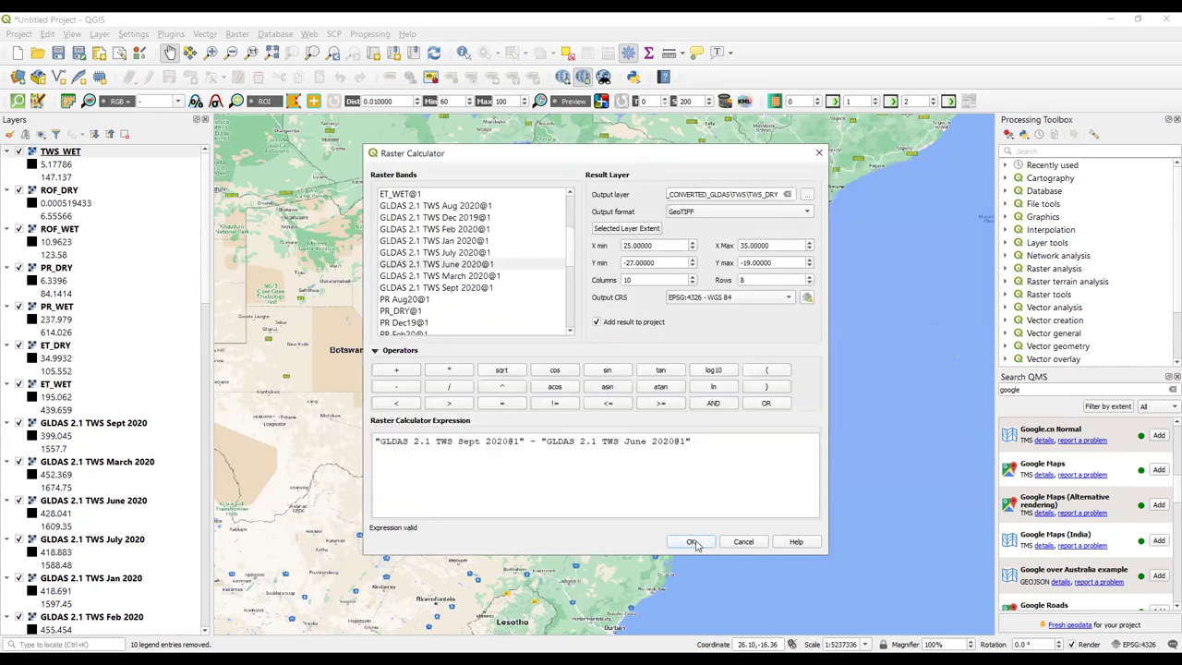
{"action": "left_click", "coordinate": [694, 543]}
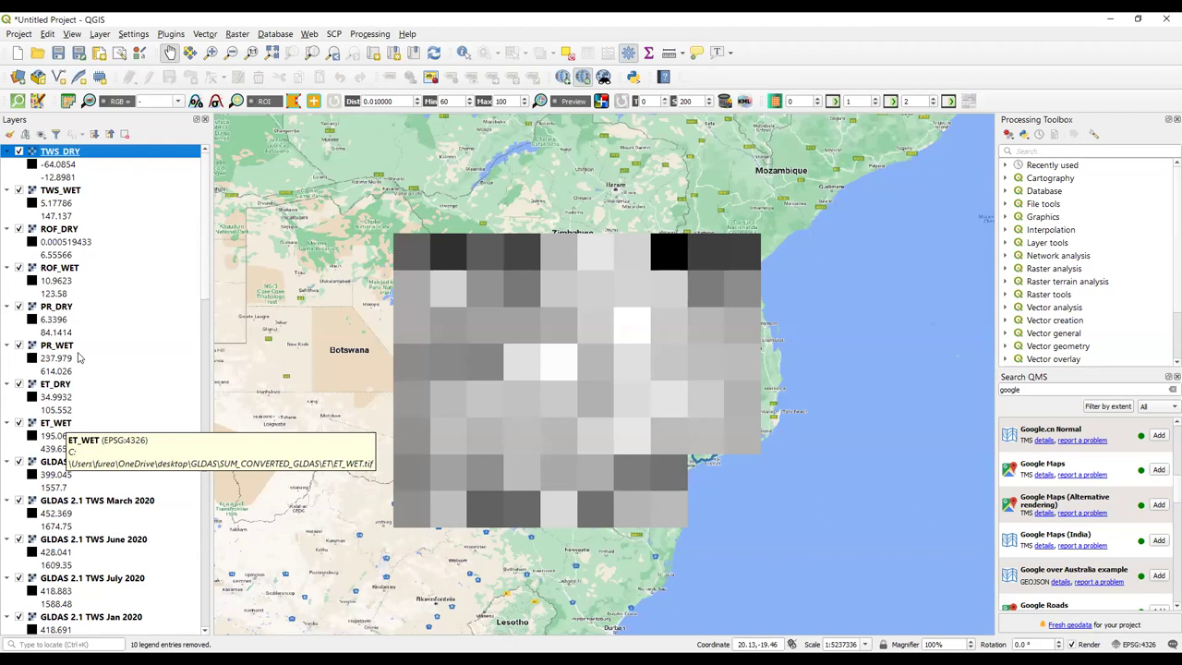
- Remove all monthly raster layers from GLDAS 2.1 TWS Sept 2020 through ET Aug20 from the project
{"action": "scroll", "coordinate": [104, 402], "scroll_direction": "down", "scroll_amount": 2}
{"action": "left_click", "coordinate": [89, 386]}
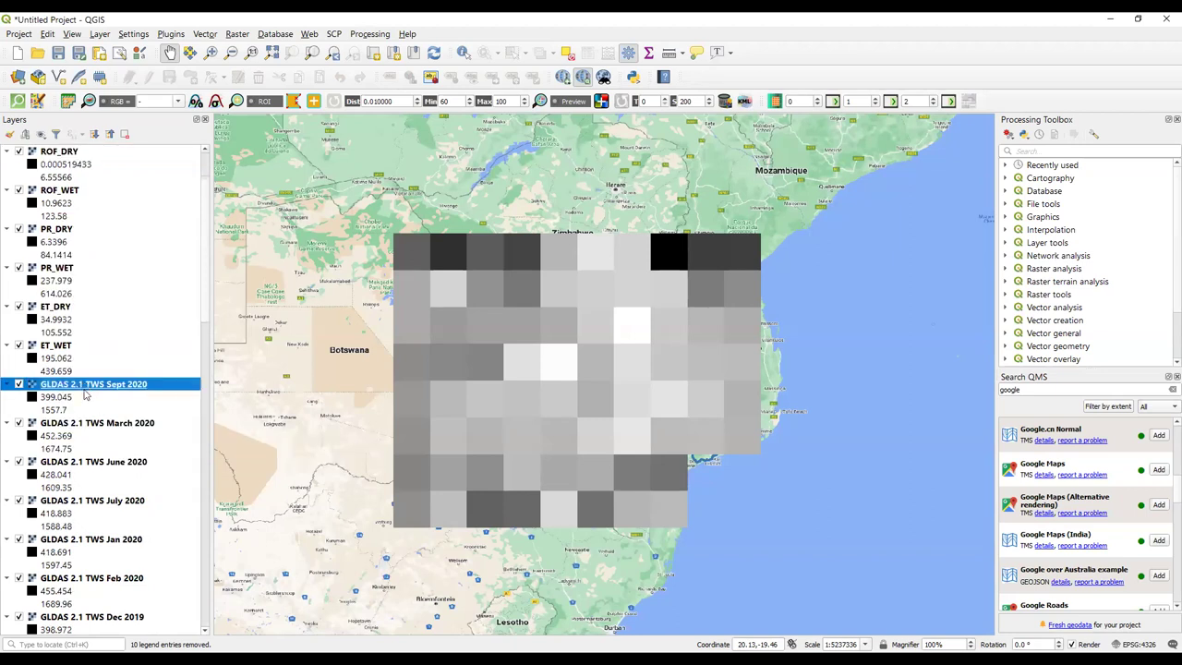
{"action": "scroll", "coordinate": [85, 395], "scroll_direction": "down", "scroll_amount": 15}
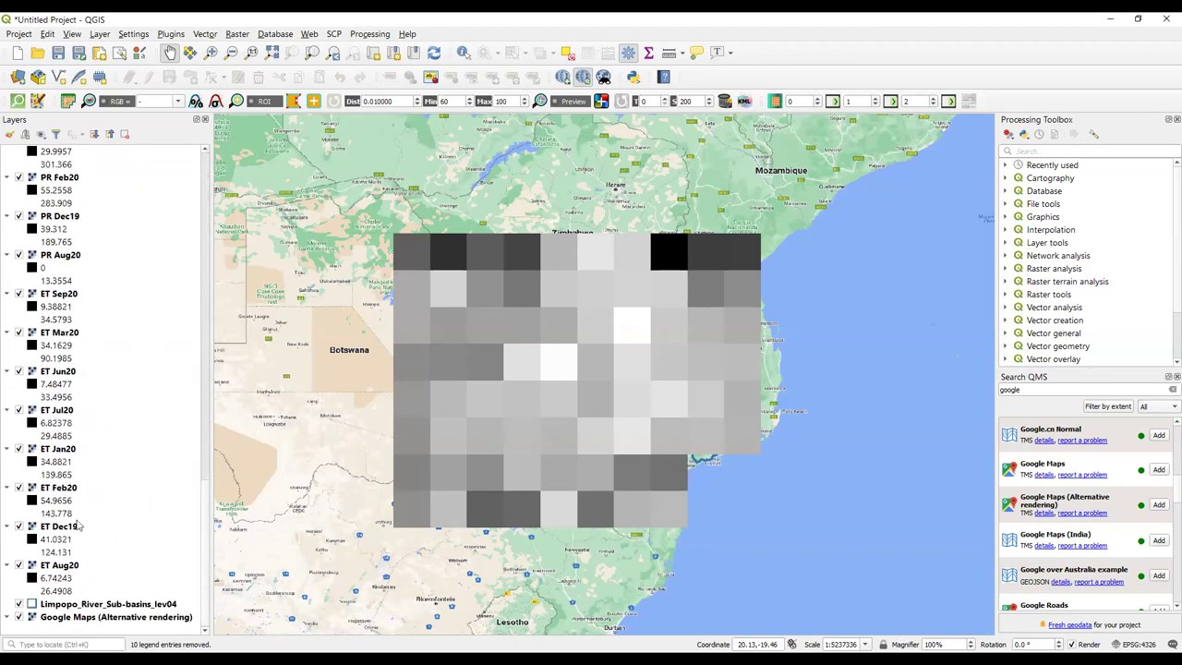
{"action": "left_click", "coordinate": [64, 567], "text": "shift"}
{"action": "right_click", "coordinate": [64, 567]}
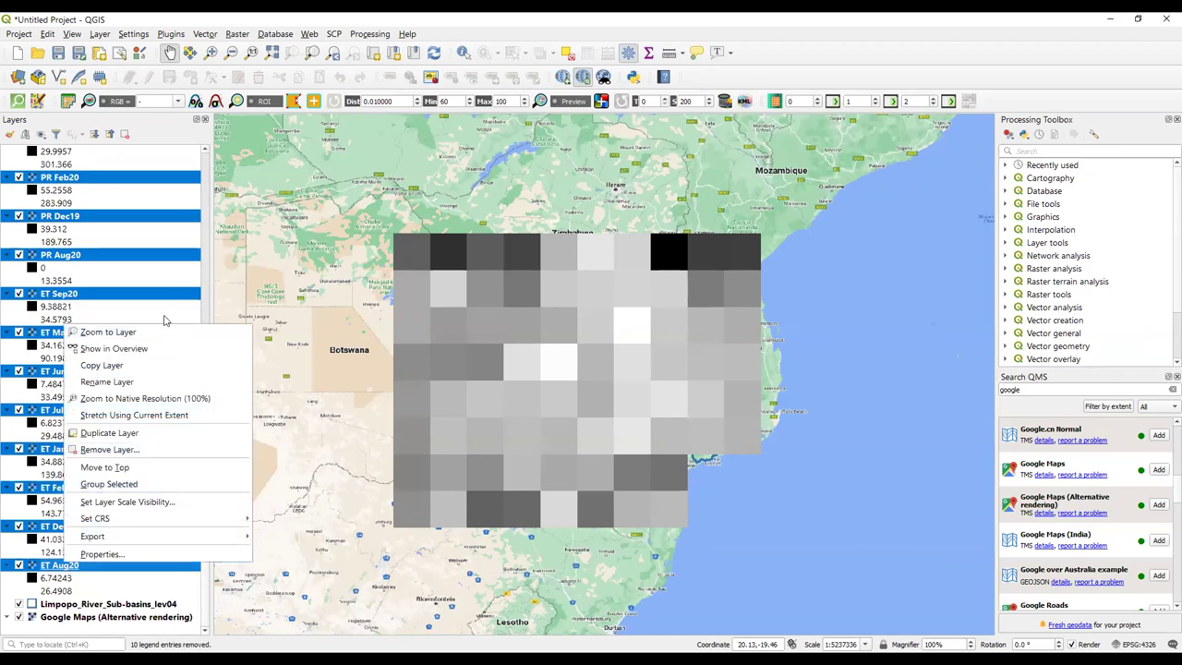
{"action": "left_click", "coordinate": [120, 450]}
{"action": "left_click", "coordinate": [580, 352]}
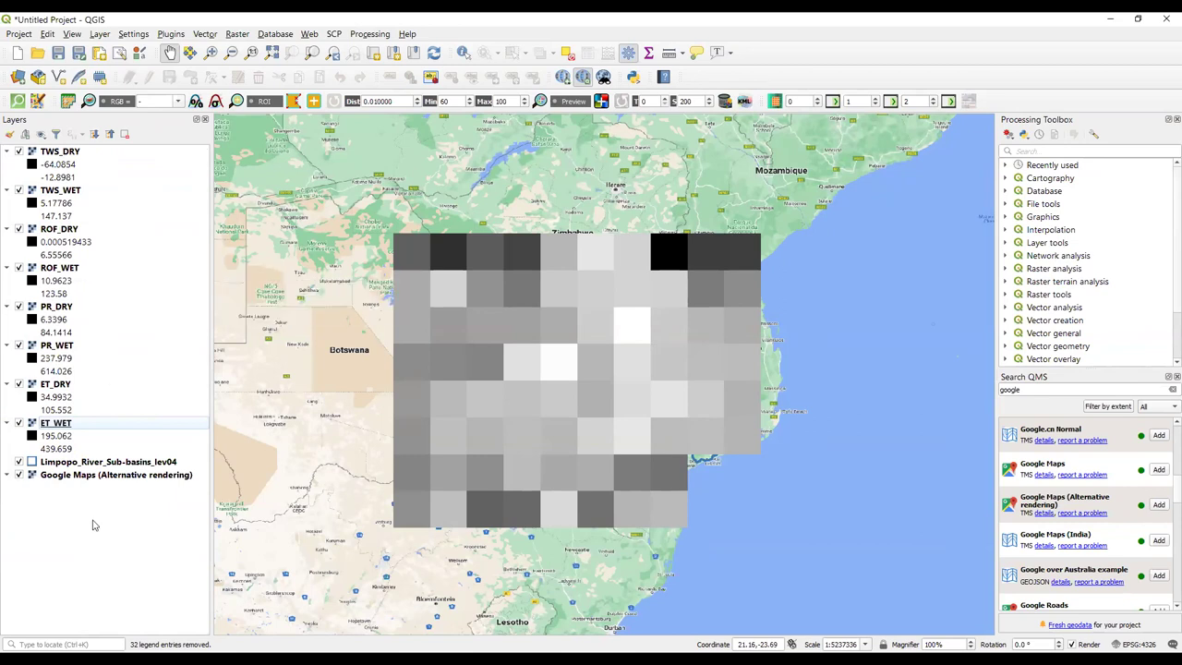
- Move the Limpopo_River_Sub-basins_lev04 layer above TWS_DRY in the layer order
{"action": "left_click_drag", "start_coordinate": [95, 468], "coordinate": [120, 157]}
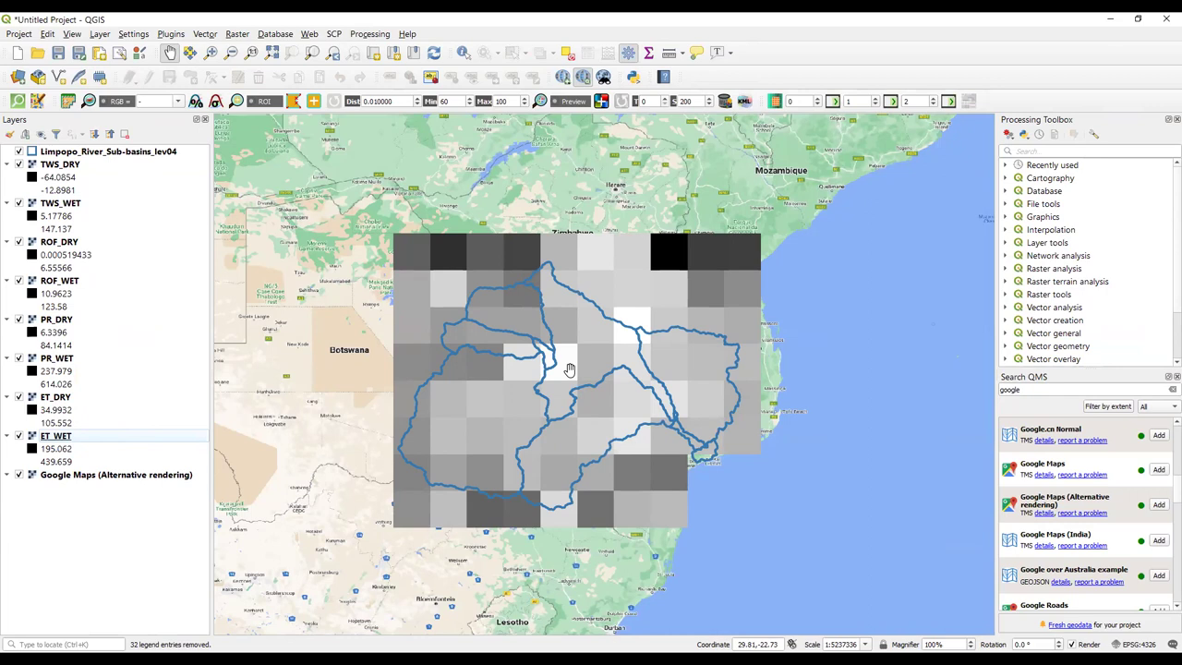
{"action": "left_click", "coordinate": [96, 153]}
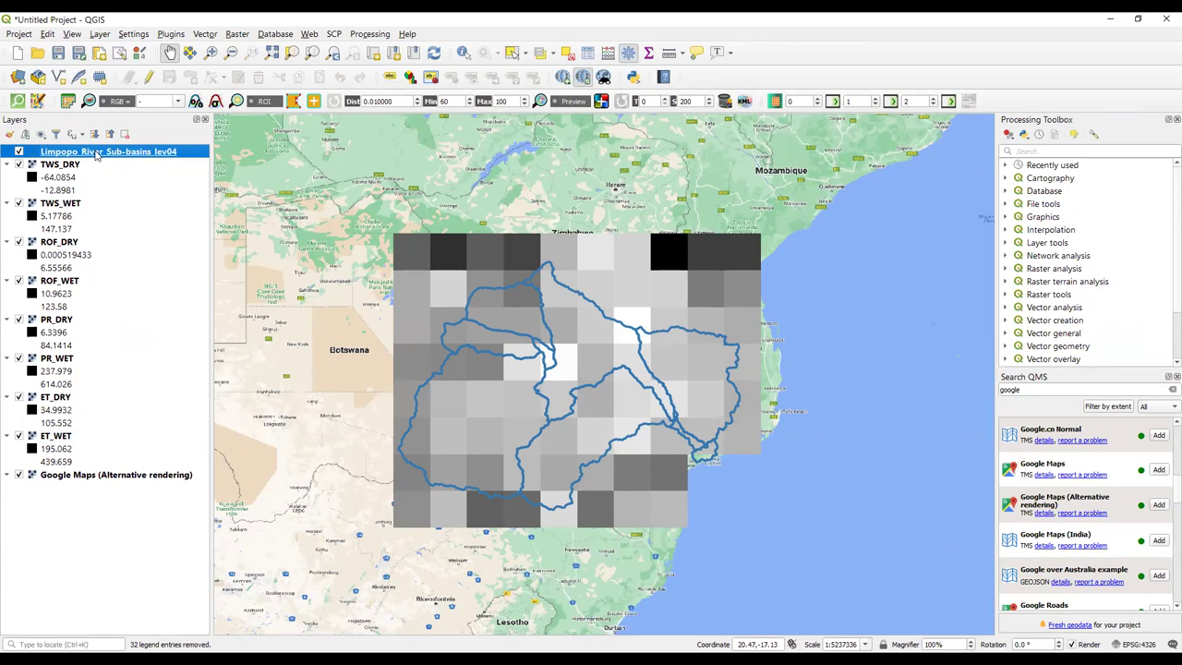
{"action": "key", "text": "space"}
{"action": "left_click", "coordinate": [82, 166]}
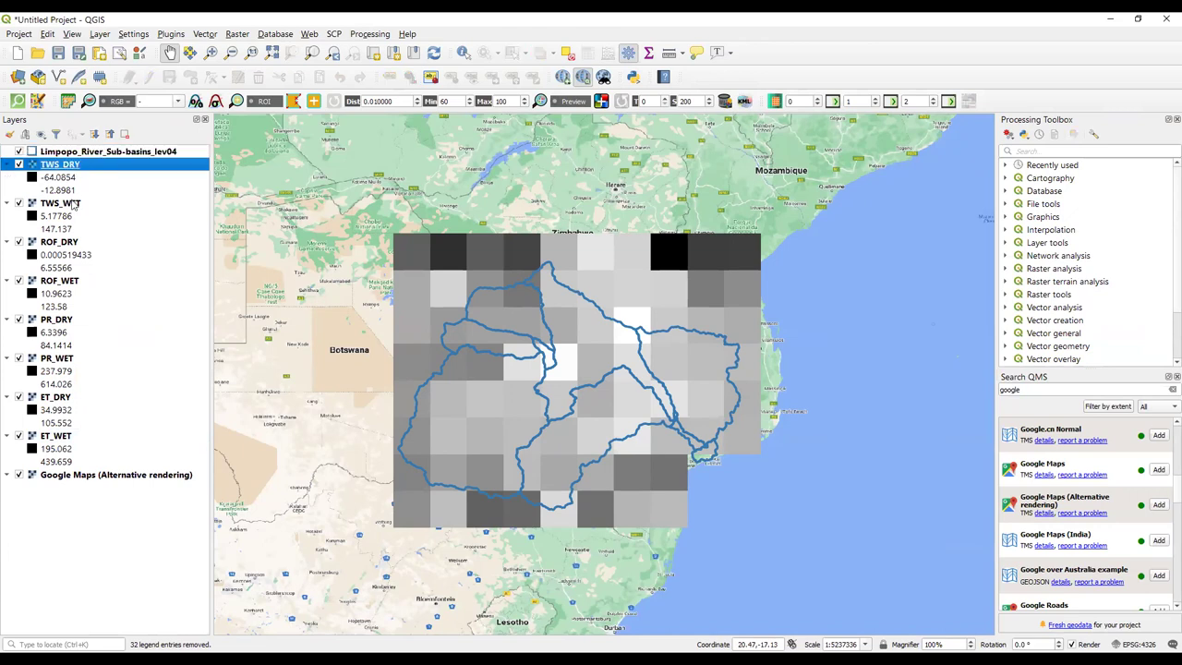
{"action": "left_click", "coordinate": [74, 204]}
{"action": "left_click", "coordinate": [72, 242]}
{"action": "left_click", "coordinate": [72, 281]}
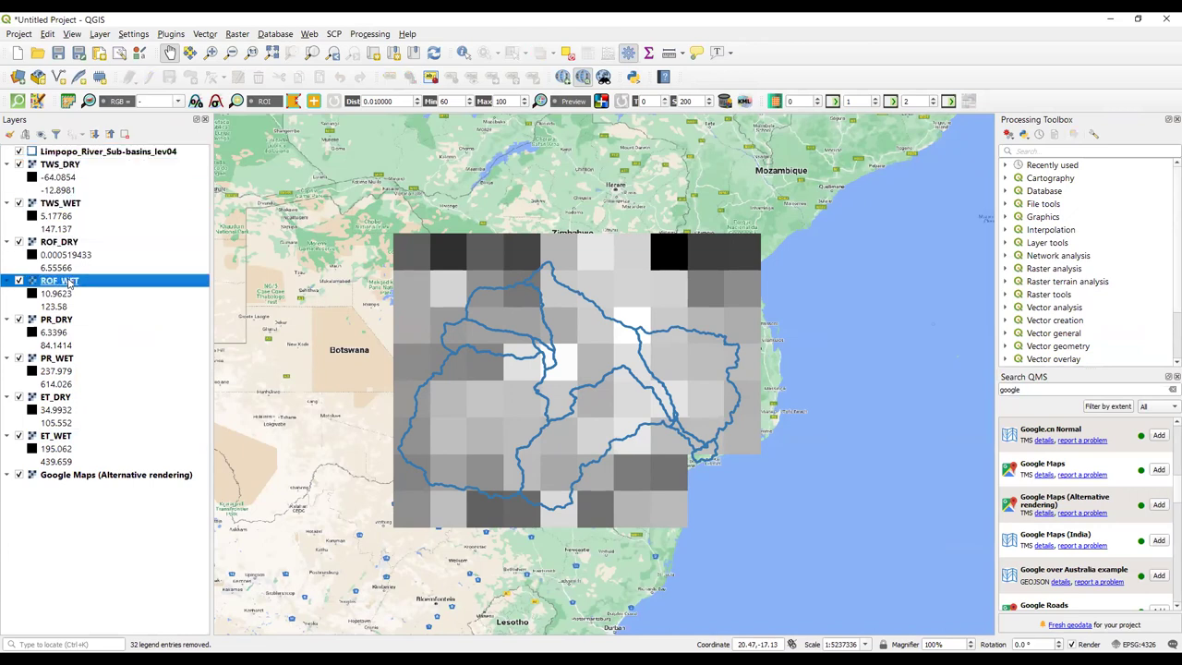
- Open the attribute table of Limpopo_River_Sub-basins_lev04 and switch on editing
{"action": "left_click", "coordinate": [112, 155]}
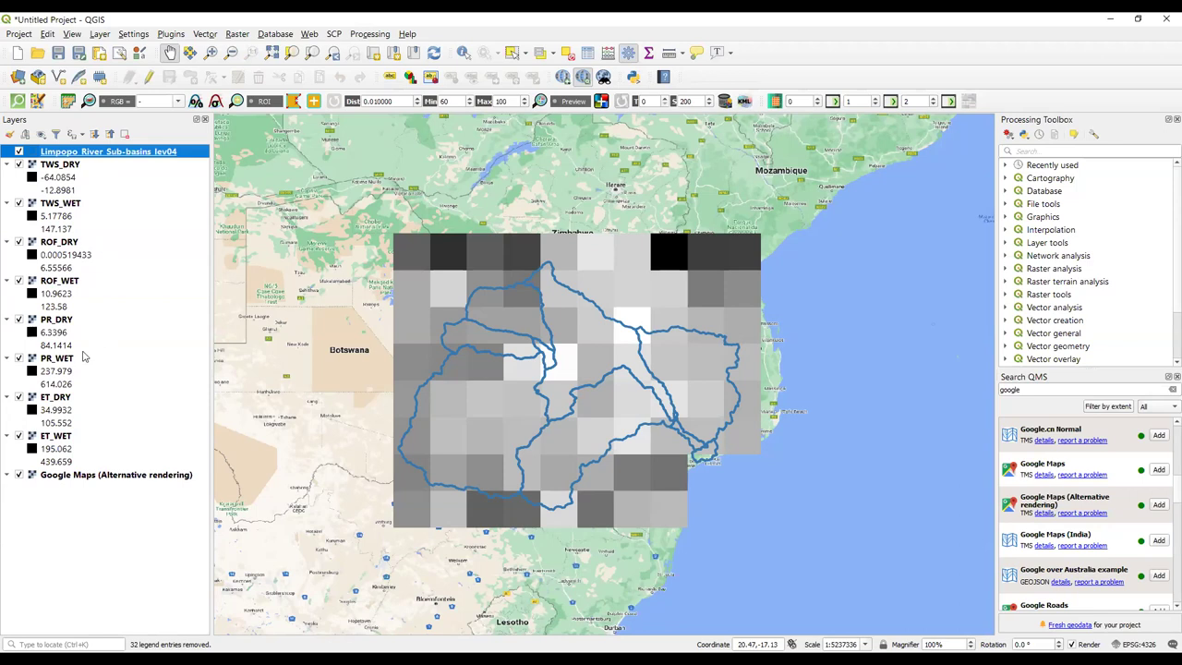
{"action": "right_click", "coordinate": [121, 155]}
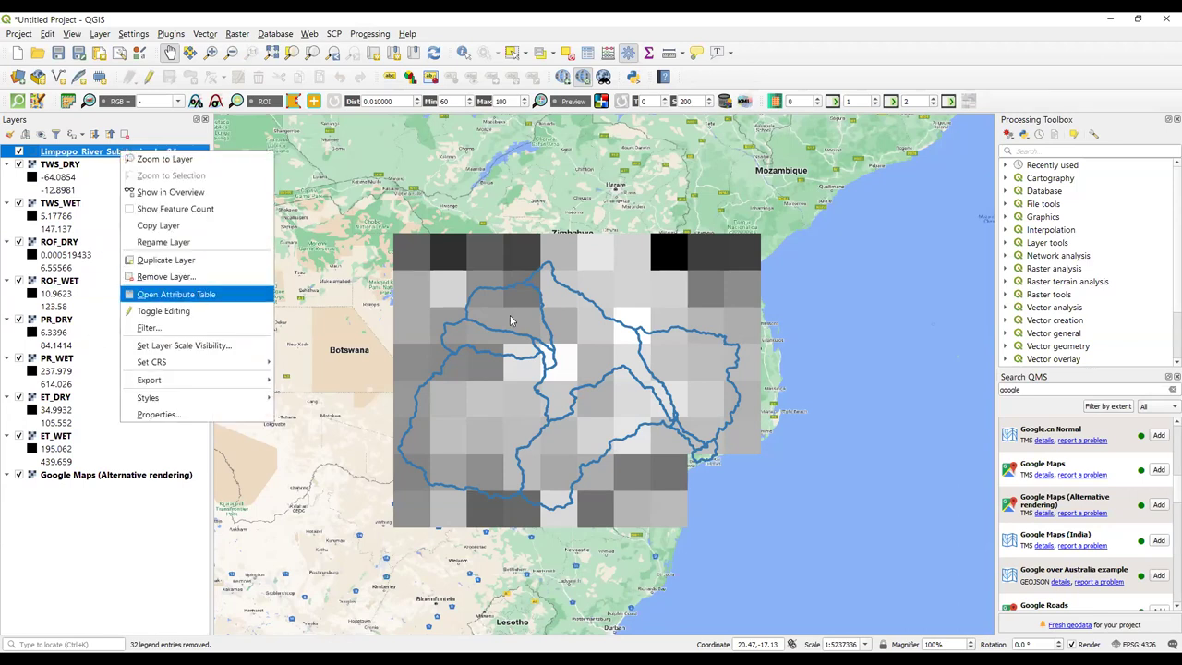
{"action": "key", "text": "Return"}
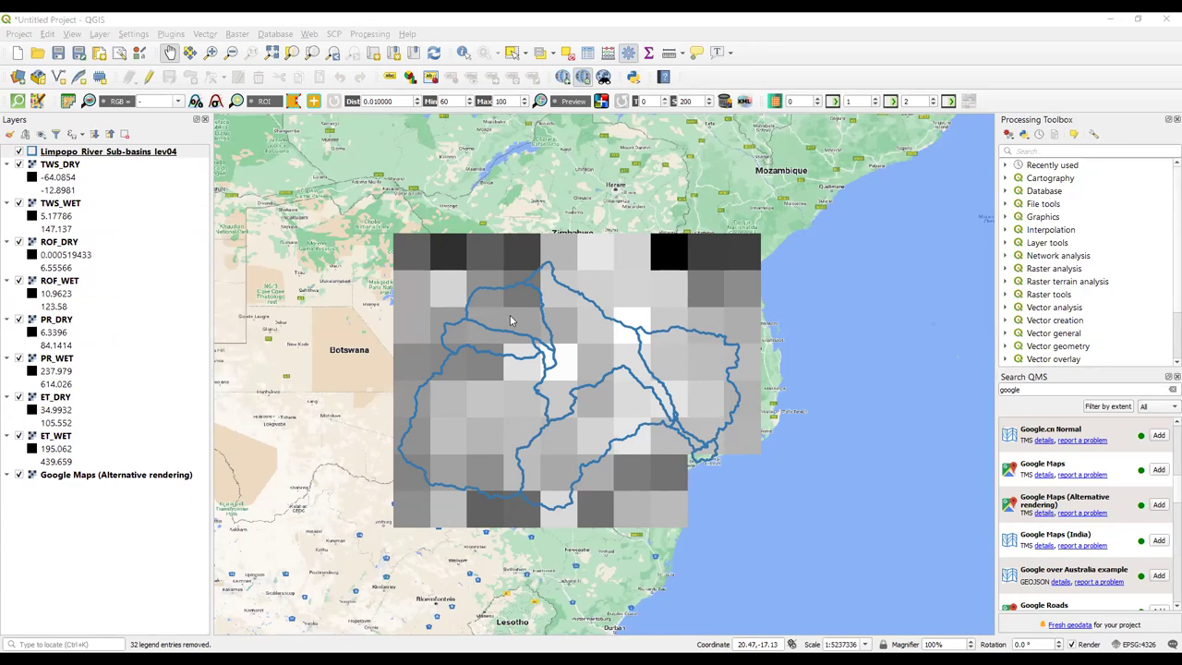
{"action": "key", "text": "ctrl+e"}
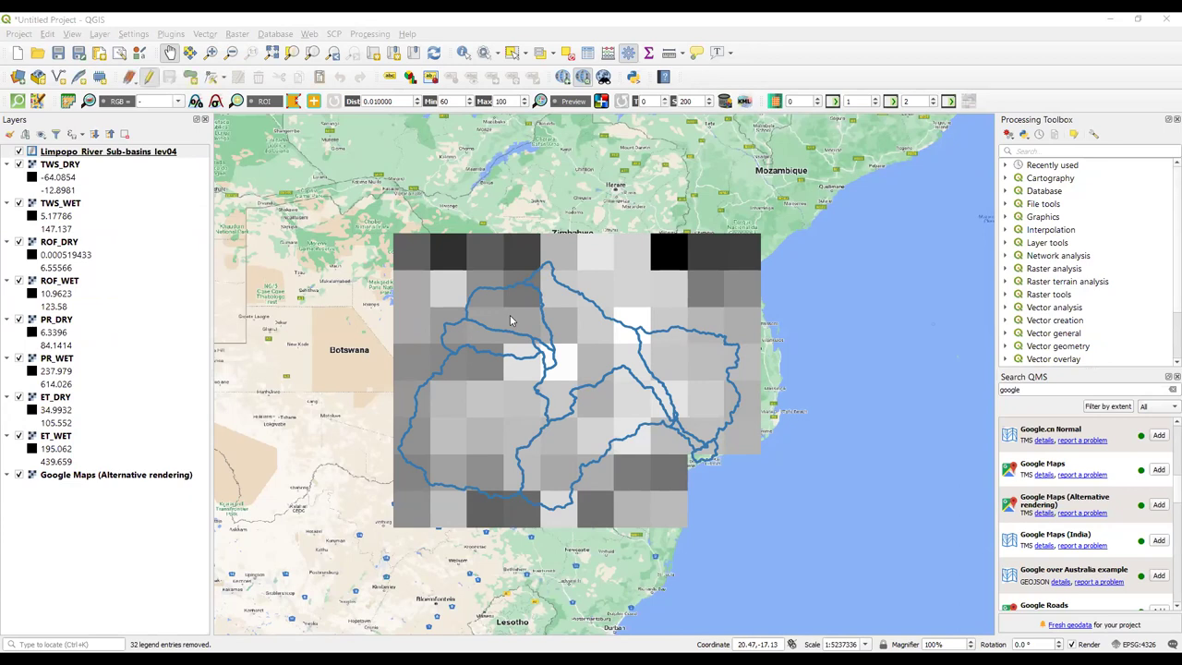
- Delete the old statistics fields from _PRETWcoun through _prjanmean from the sub-basins attribute table
{"action": "key", "text": "ctrl+l"}
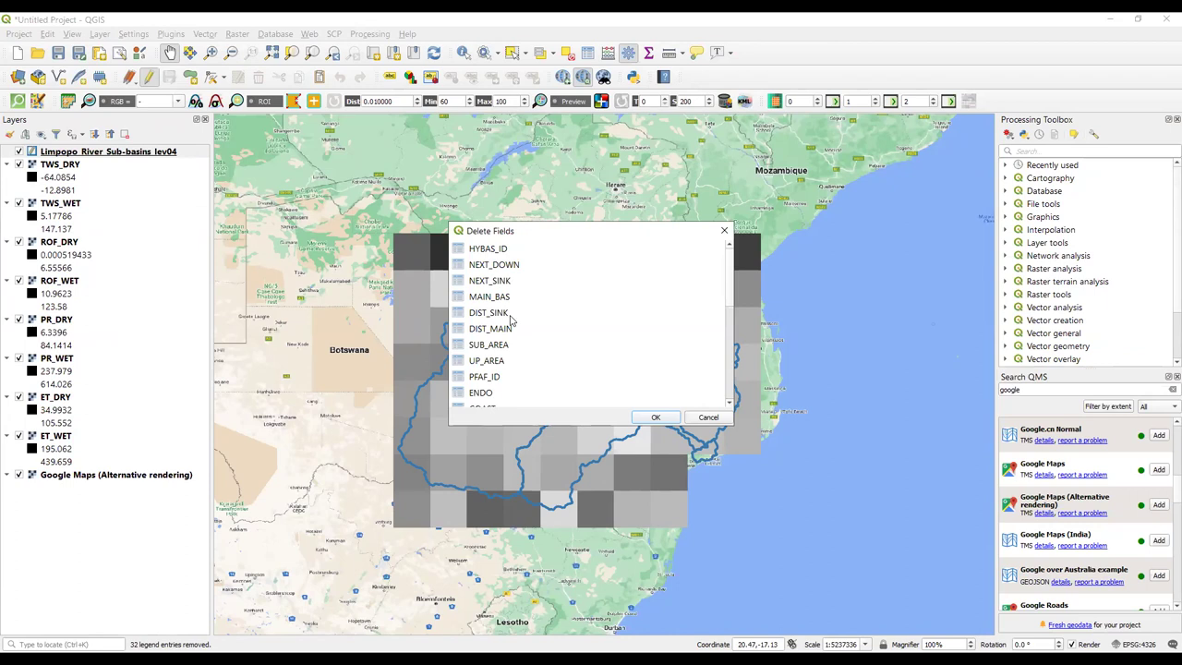
{"action": "scroll", "coordinate": [511, 319], "scroll_direction": "down", "scroll_amount": 5}
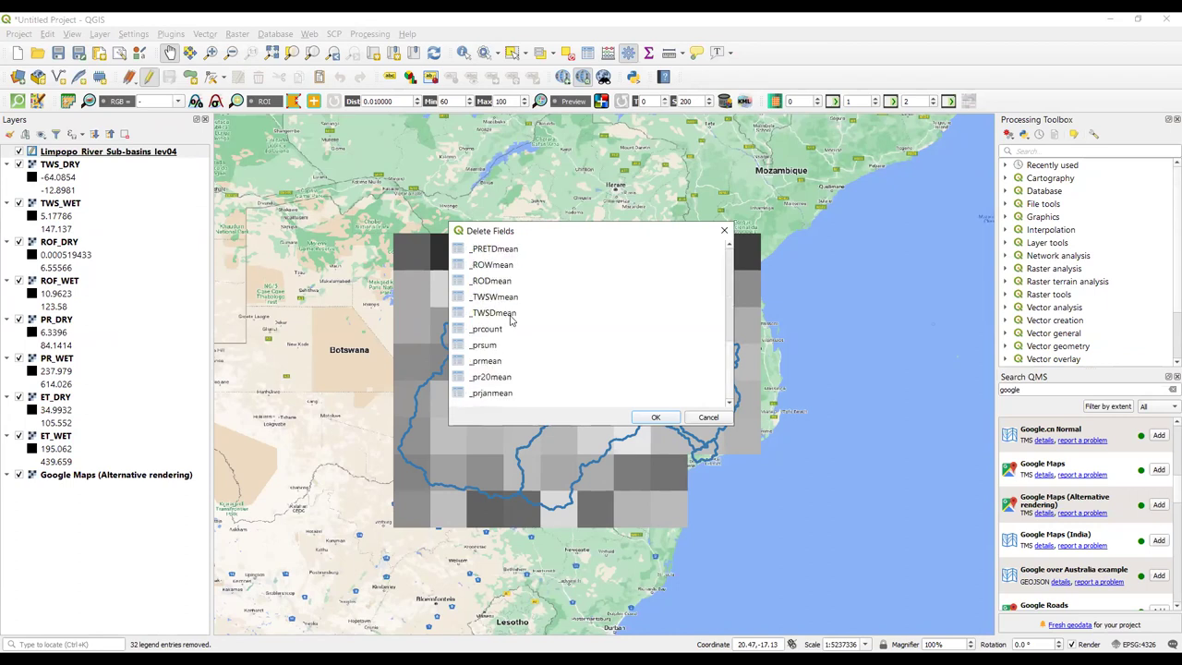
{"action": "key", "text": "End"}
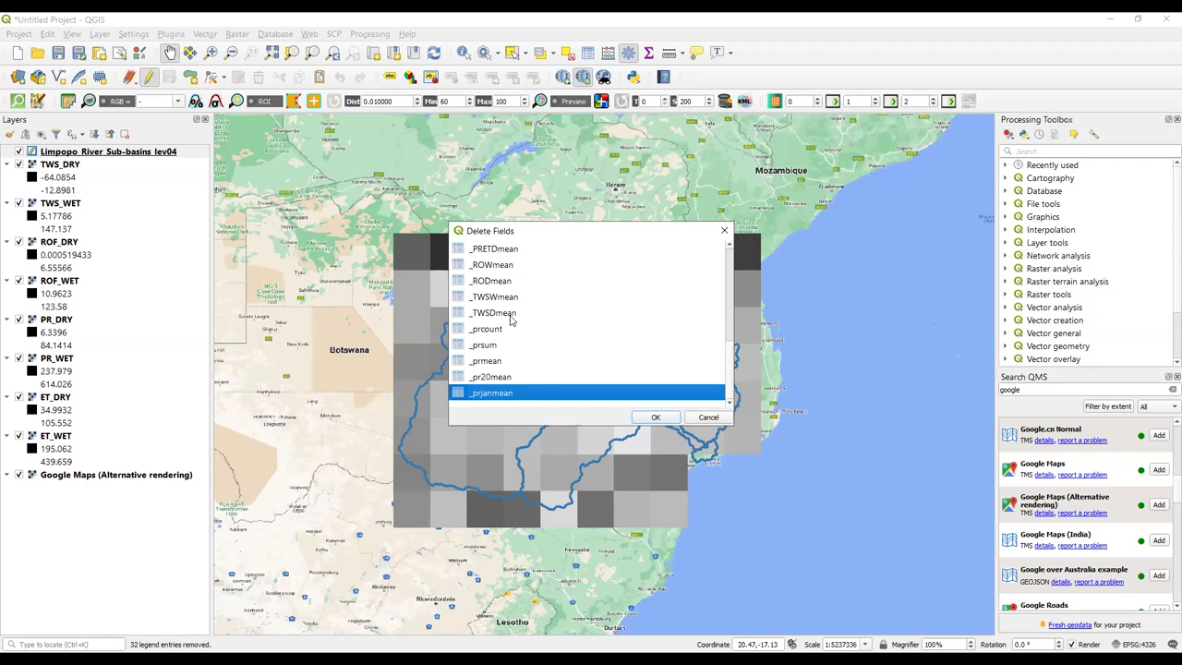
{"action": "scroll", "coordinate": [510, 318], "scroll_direction": "up", "scroll_amount": 2}
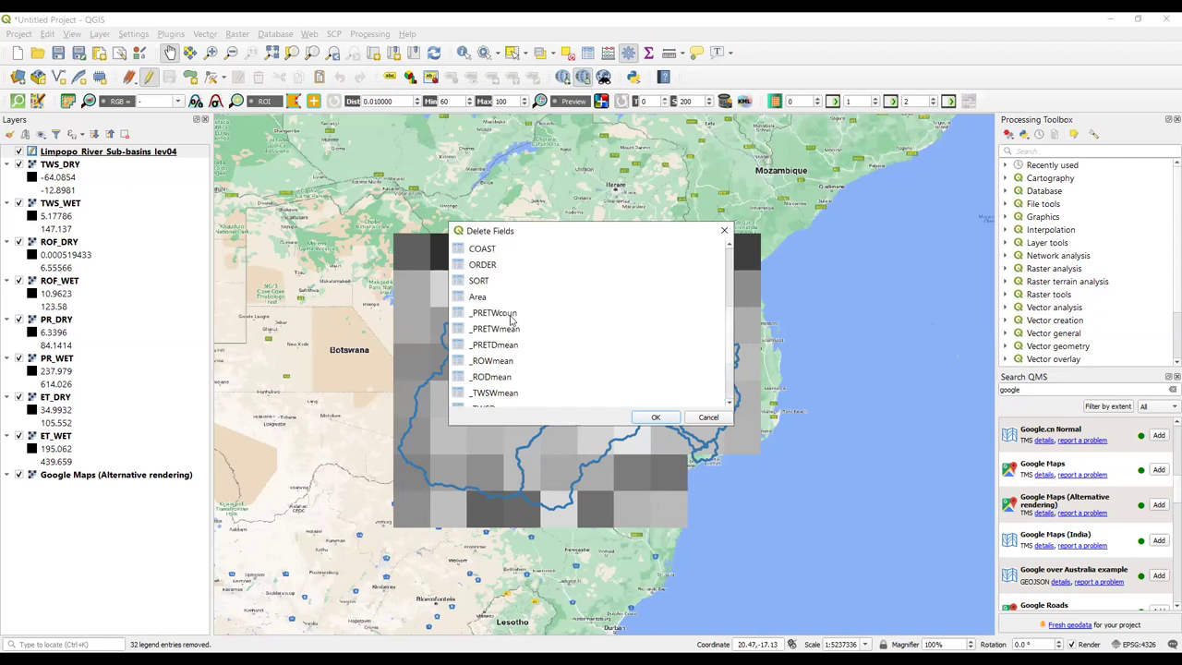
{"action": "left_click", "coordinate": [511, 314]}
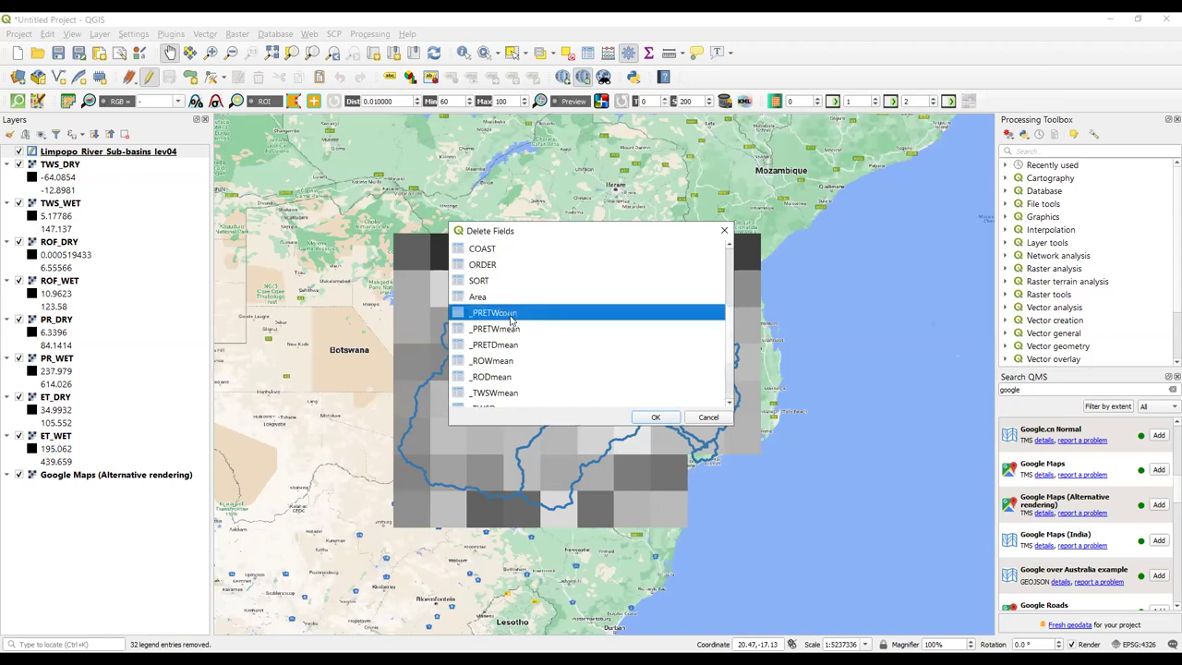
{"action": "left_click", "coordinate": [510, 314]}
{"action": "left_click", "coordinate": [511, 314]}
{"action": "scroll", "coordinate": [511, 319], "scroll_direction": "down", "scroll_amount": 2}
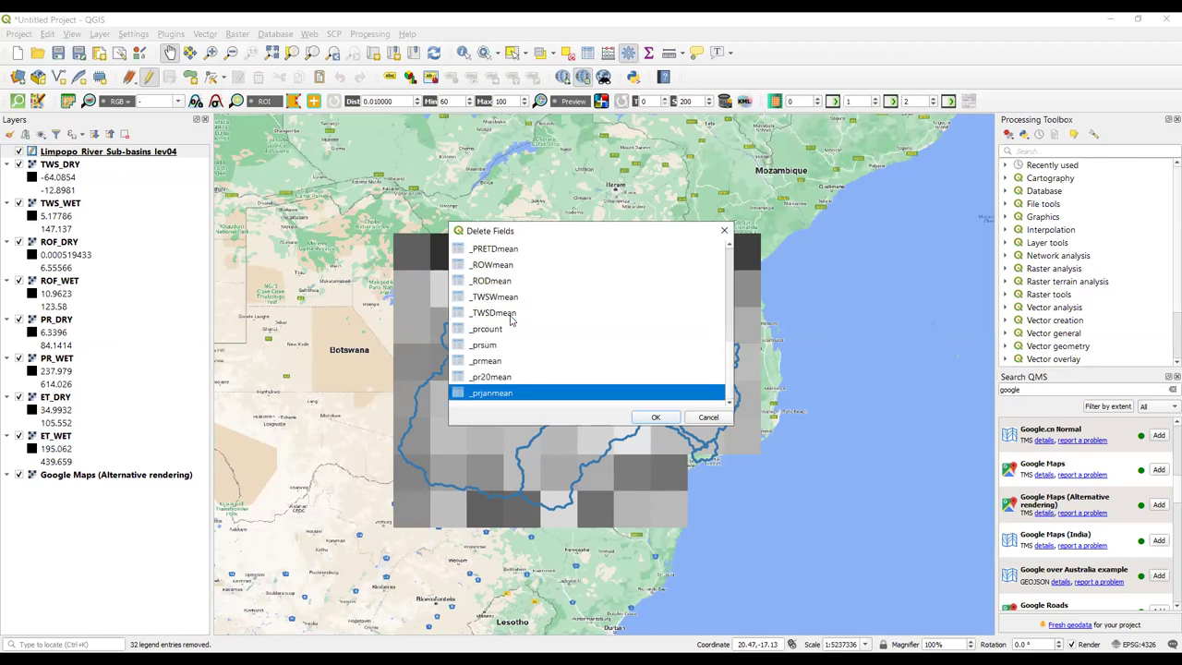
{"action": "key", "text": "shift+Up"}
{"action": "key", "text": "shift+Up"}
{"action": "key", "text": "shift+Up"}
{"action": "key", "text": "shift+Up"}
{"action": "key", "text": "shift+Up"}
{"action": "key", "text": "shift+Up"}
{"action": "key", "text": "shift+Up"}
{"action": "key", "text": "shift+Up"}
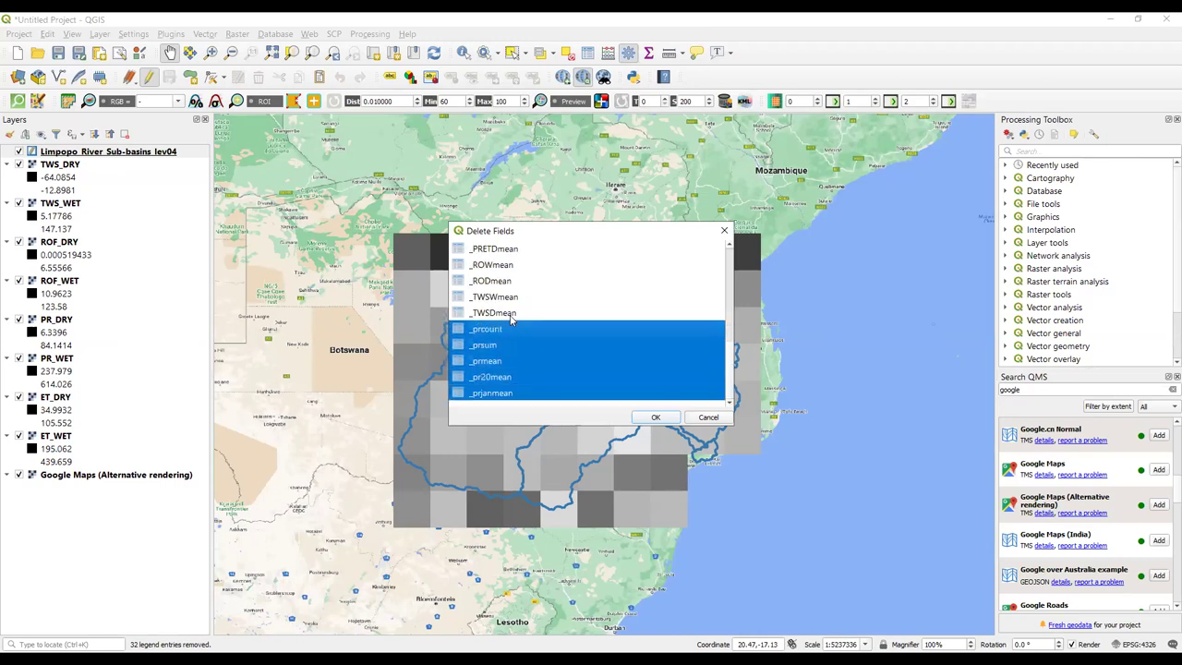
{"action": "key", "text": "shift+Up"}
{"action": "scroll", "coordinate": [510, 319], "scroll_direction": "up", "scroll_amount": 2}
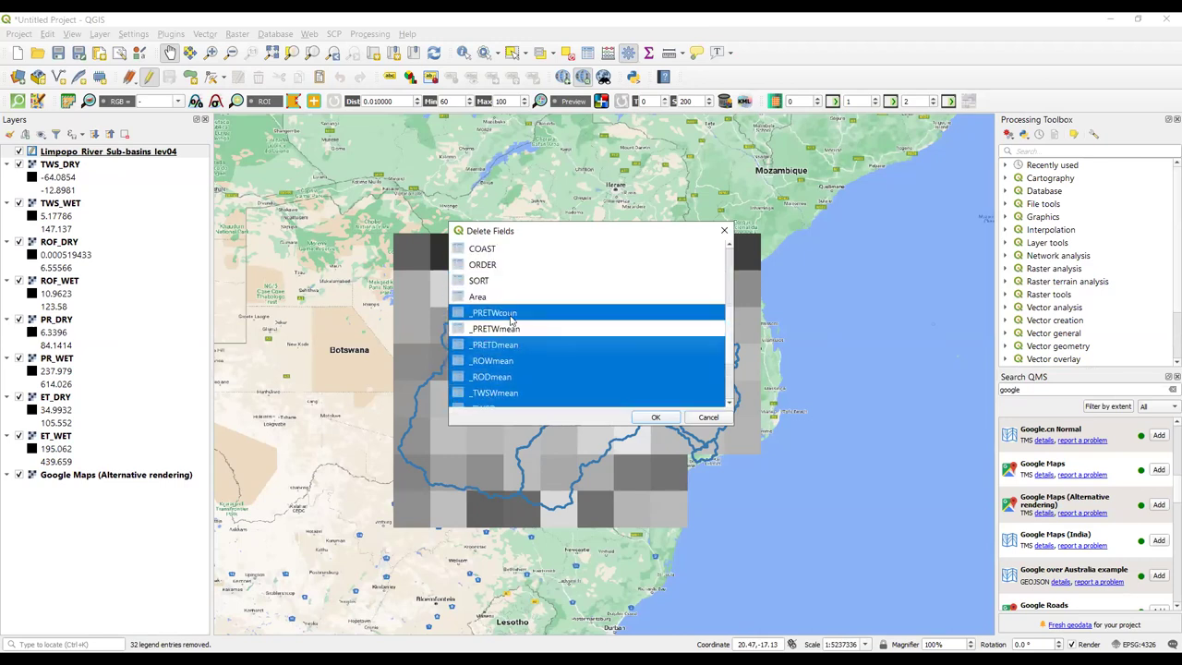
{"action": "key", "text": "Tab"}
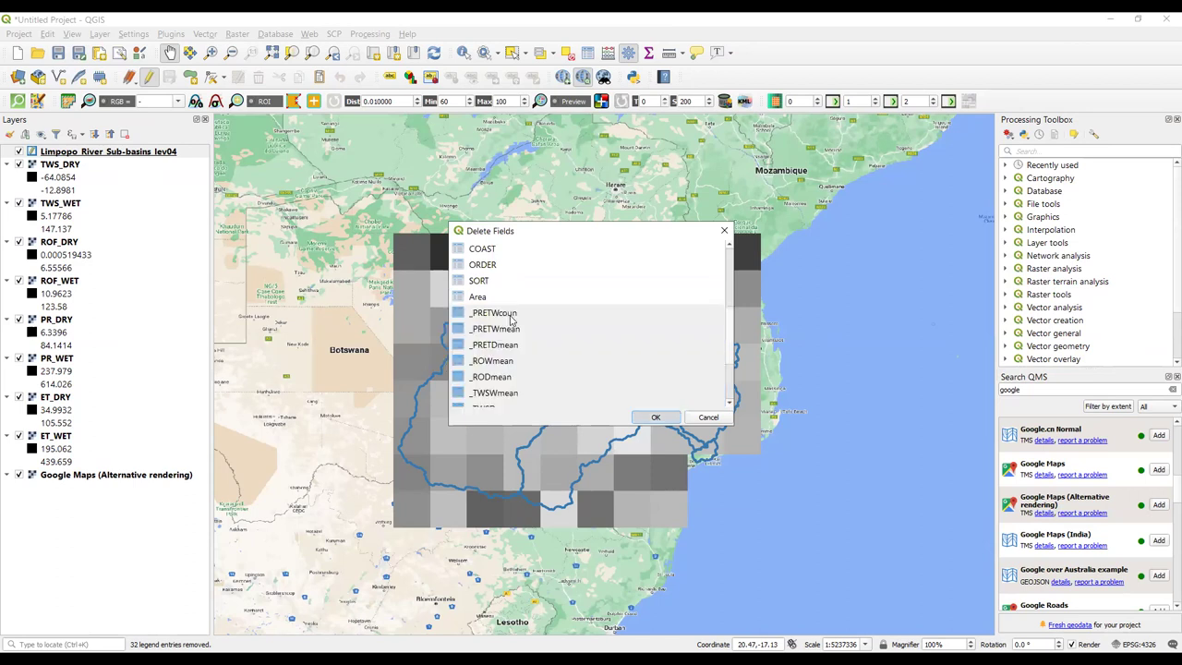
{"action": "key", "text": "Return"}
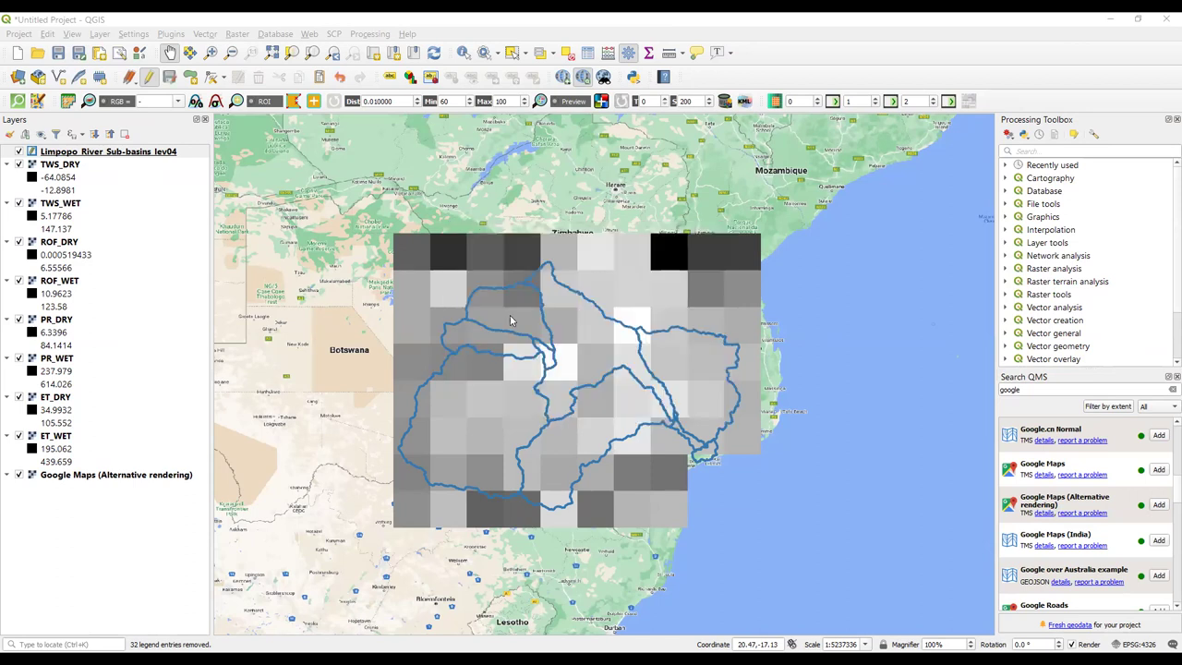
- End editing of the sub-basins layer, saving the field deletions, and return to the TWS_DRY layer
{"action": "key", "text": "ctrl+e"}
{"action": "key", "text": "Return"}
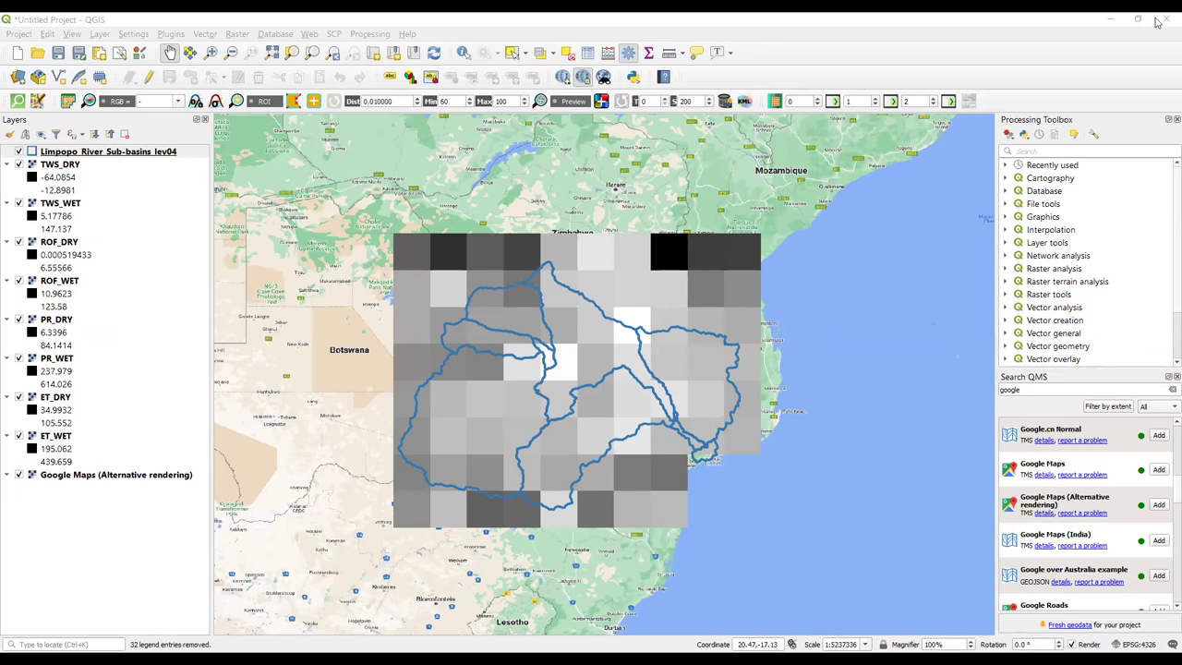
{"action": "left_click", "coordinate": [72, 167]}
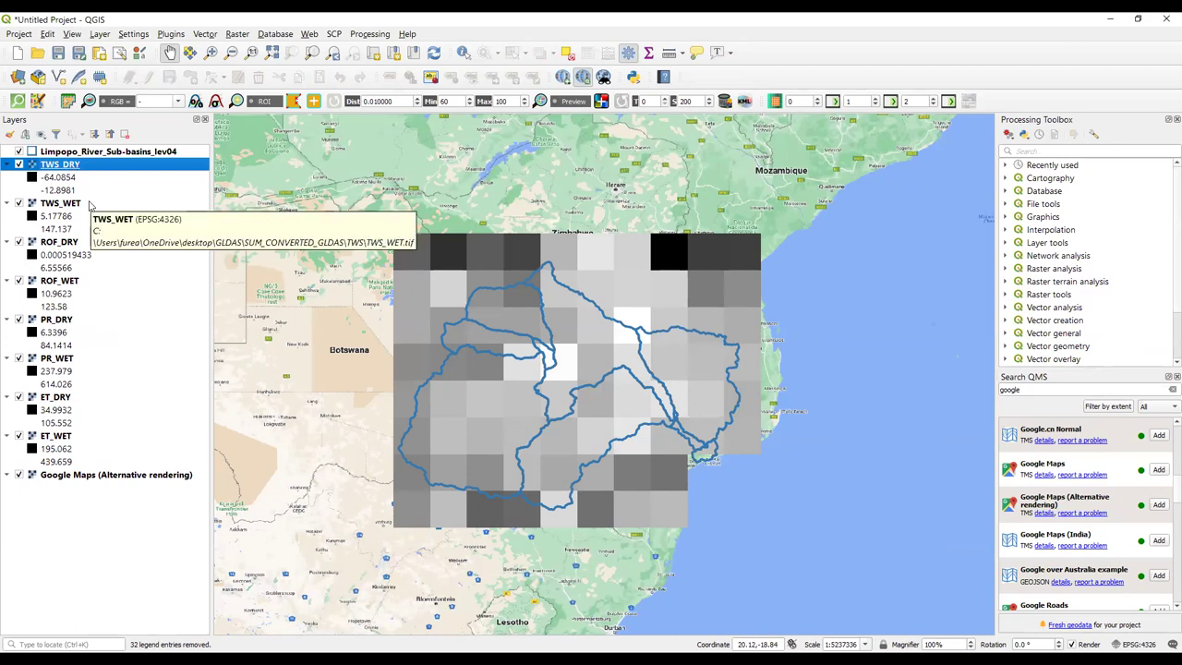
- Identify the TWS_DRY value of the black cell northeast of the sub-basins
{"action": "left_click", "coordinate": [464, 54]}
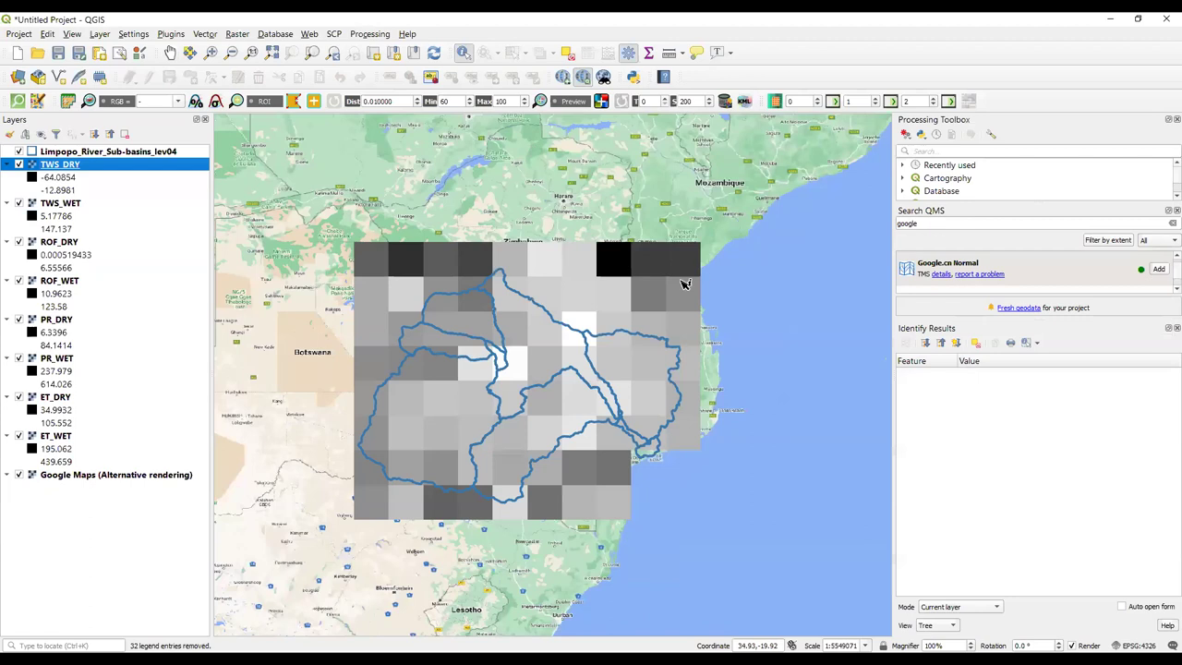
{"action": "left_click", "coordinate": [623, 267]}
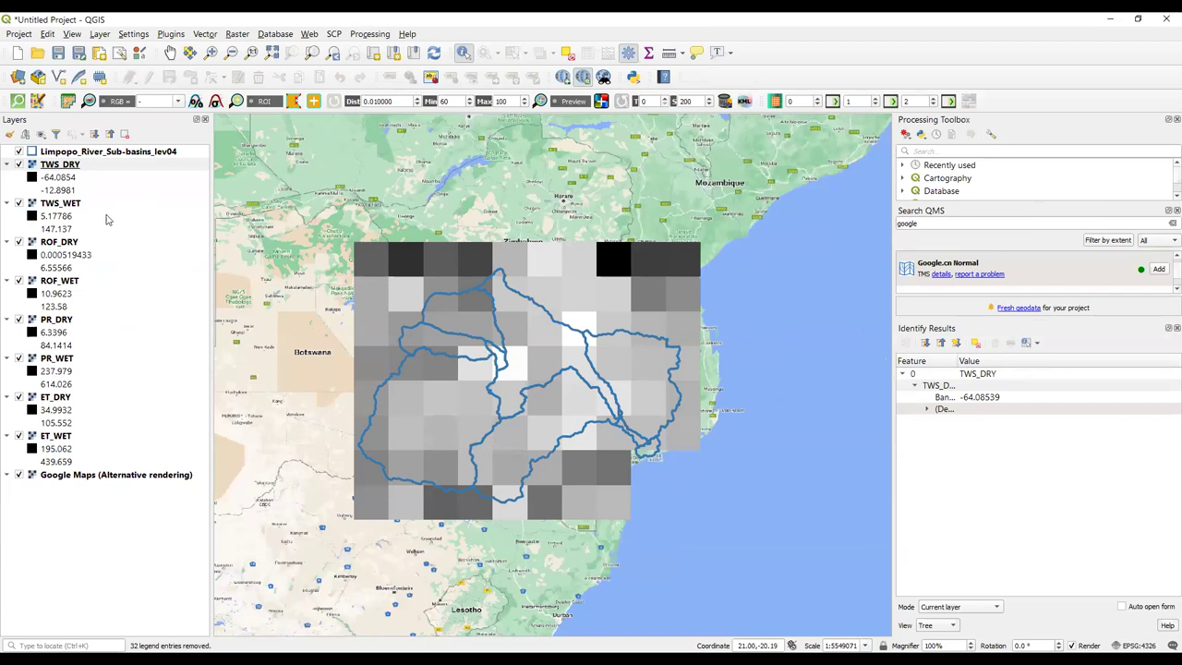
- Select the Limpopo_River_Sub-basins_lev04 layer, search the processing tools for ZONAL, and close the Identify Results and Search QMS panels
{"action": "left_click", "coordinate": [84, 155]}
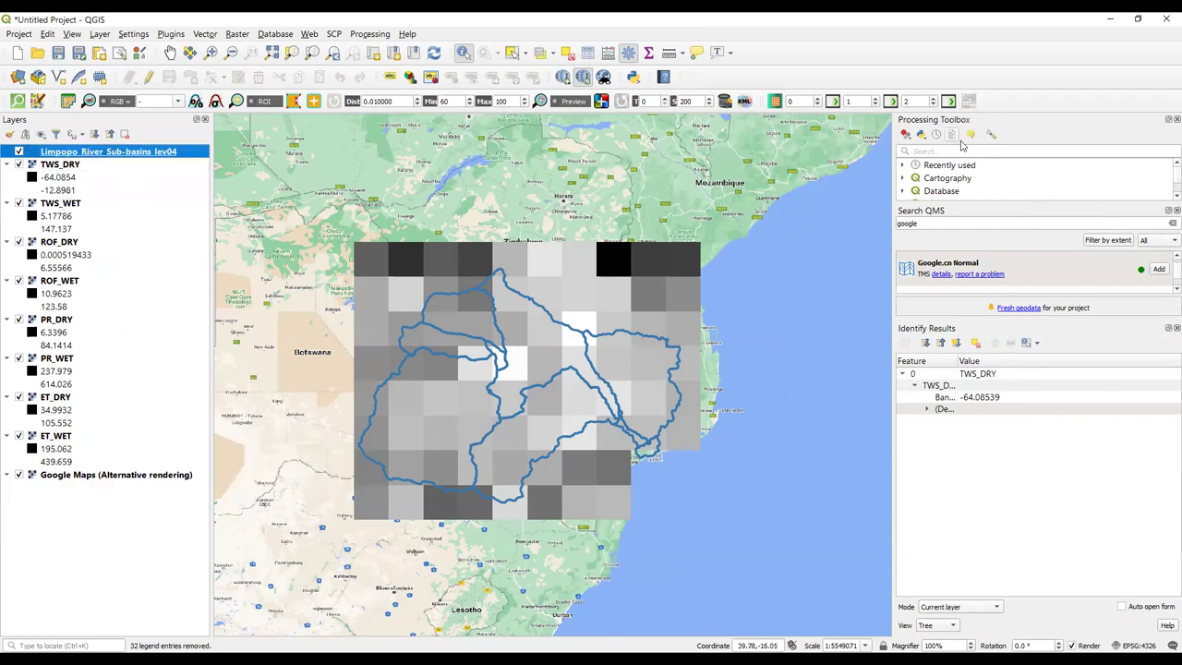
{"action": "left_click", "coordinate": [938, 150]}
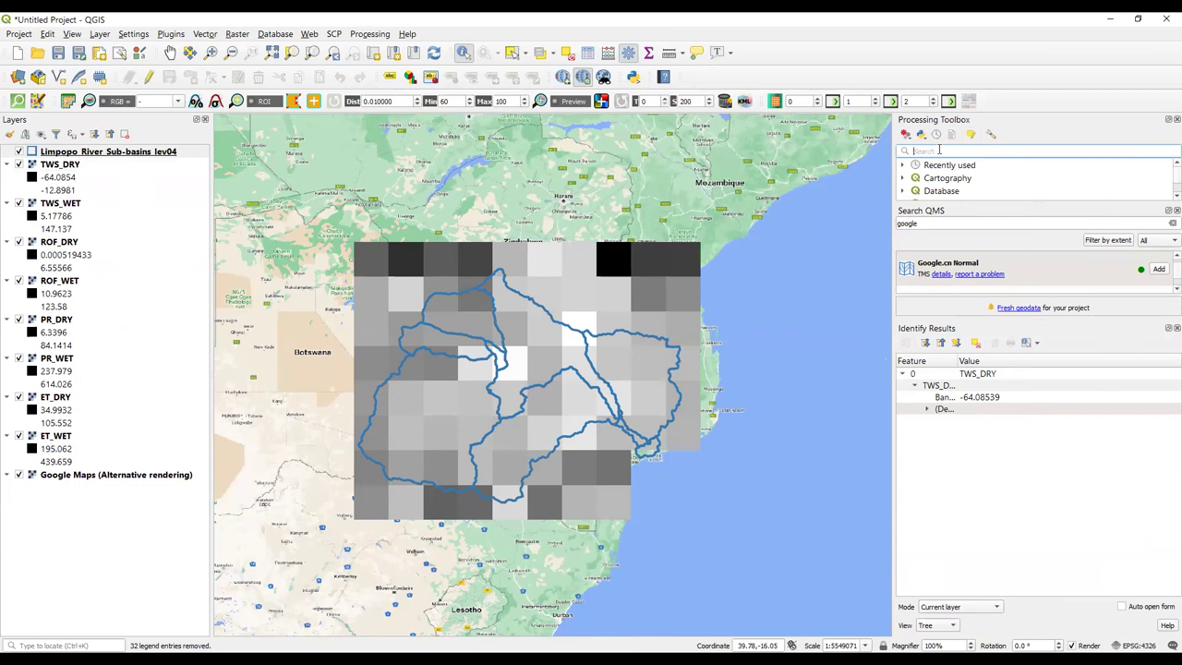
{"action": "type", "text": "ZONAL"}
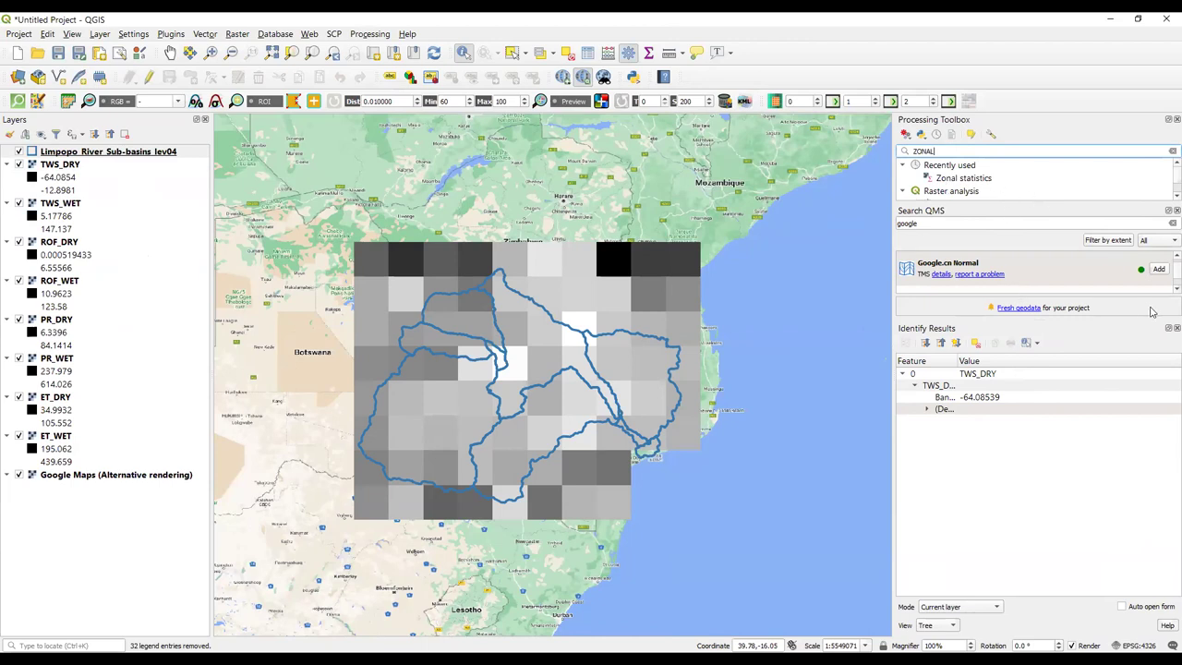
{"action": "left_click", "coordinate": [1174, 328]}
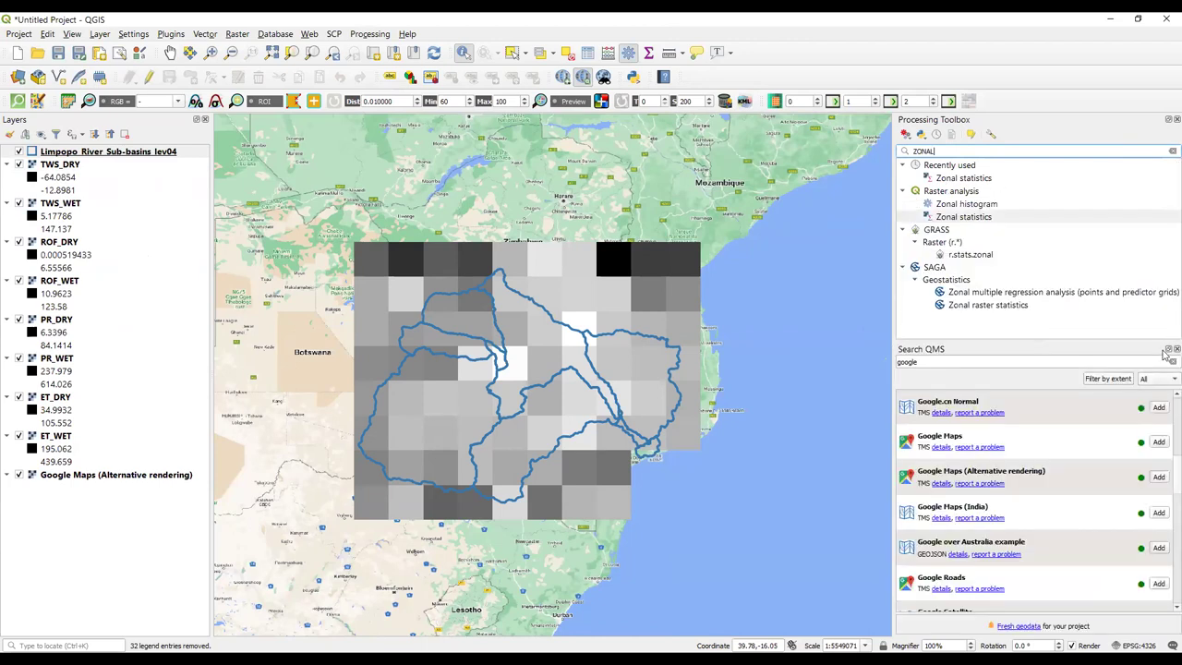
{"action": "left_click", "coordinate": [1176, 349]}
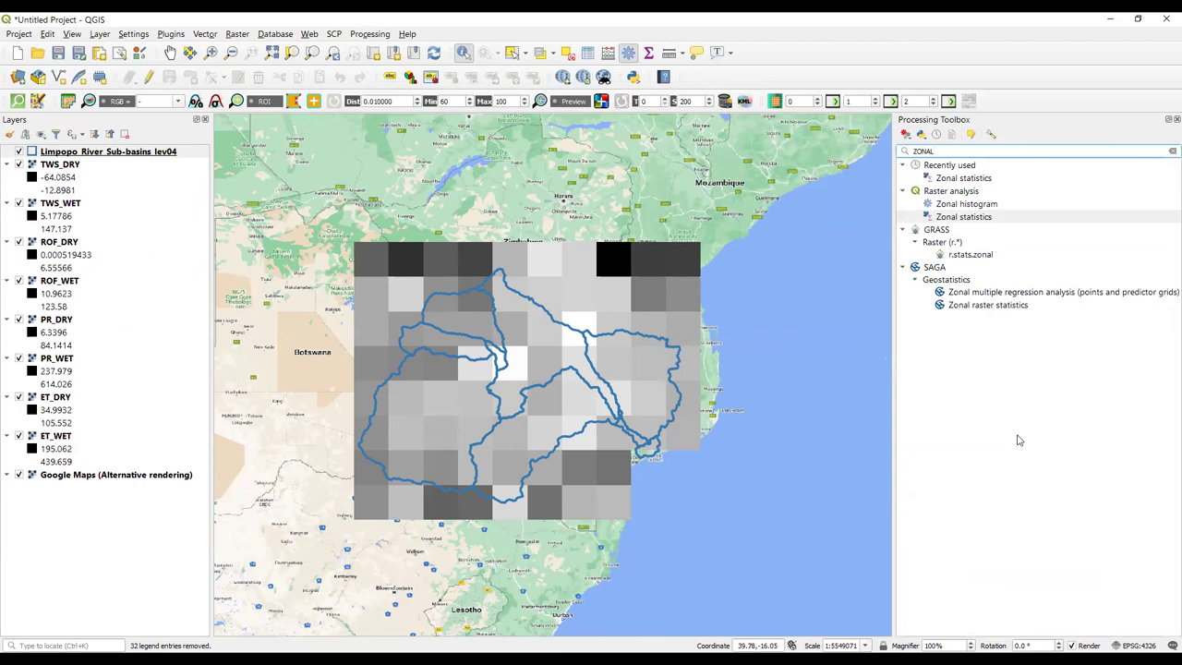
- Open the Zonal statistics tool with Limpopo_River_Sub-basins_lev04 as the zones and choose ET_DRY as the raster layer
{"action": "double_click", "coordinate": [984, 219]}
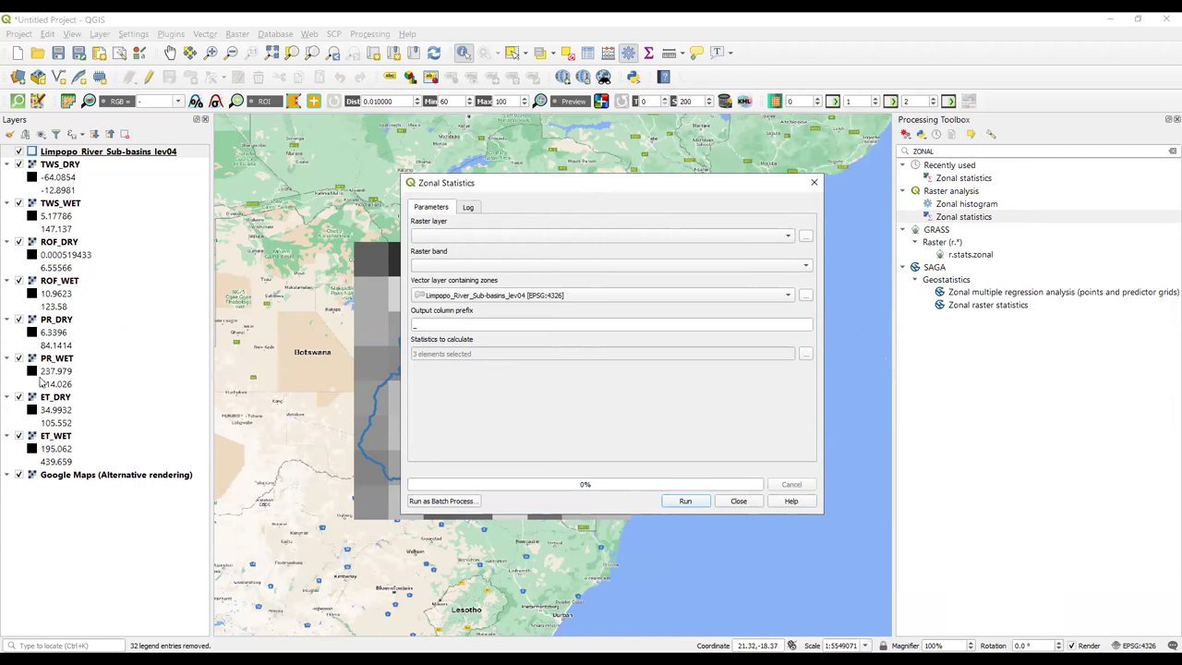
{"action": "left_click", "coordinate": [469, 237]}
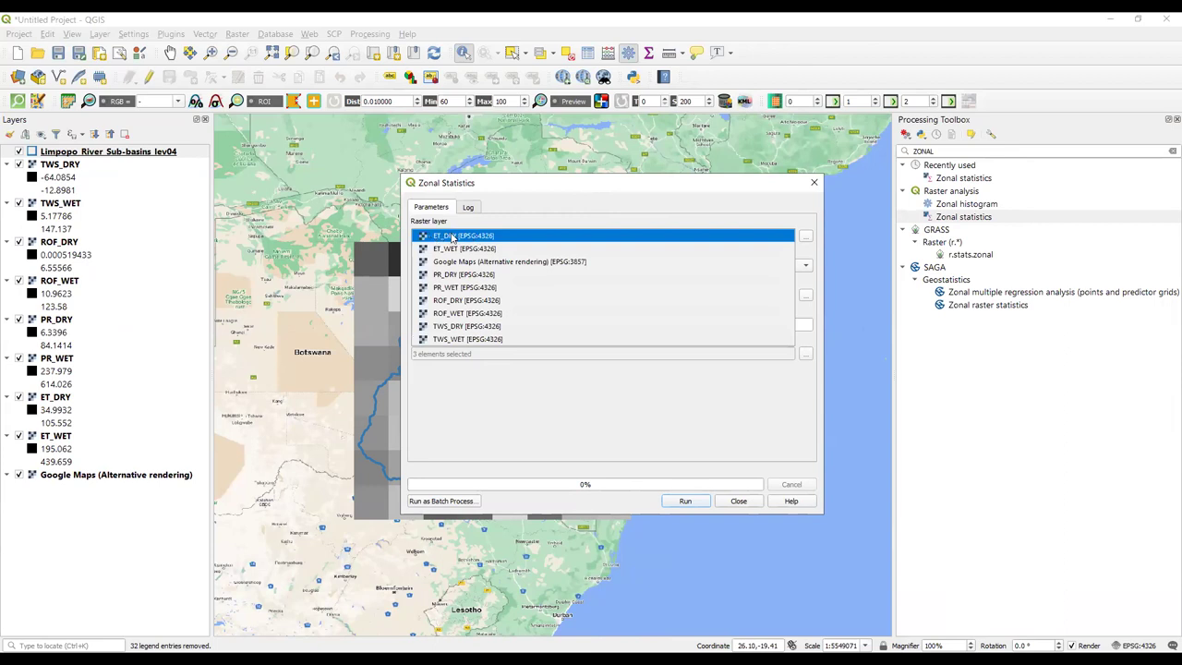
{"action": "left_click", "coordinate": [452, 237]}
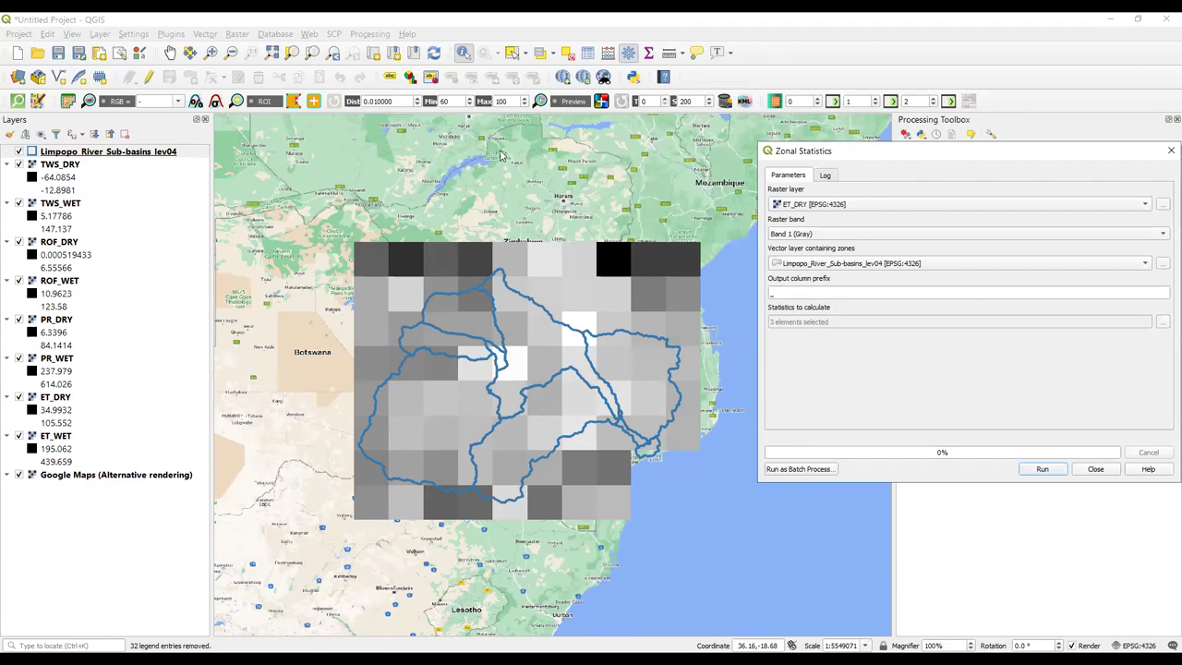
{"action": "left_click_drag", "start_coordinate": [499, 155], "coordinate": [510, 160]}
{"action": "key", "text": "Escape"}
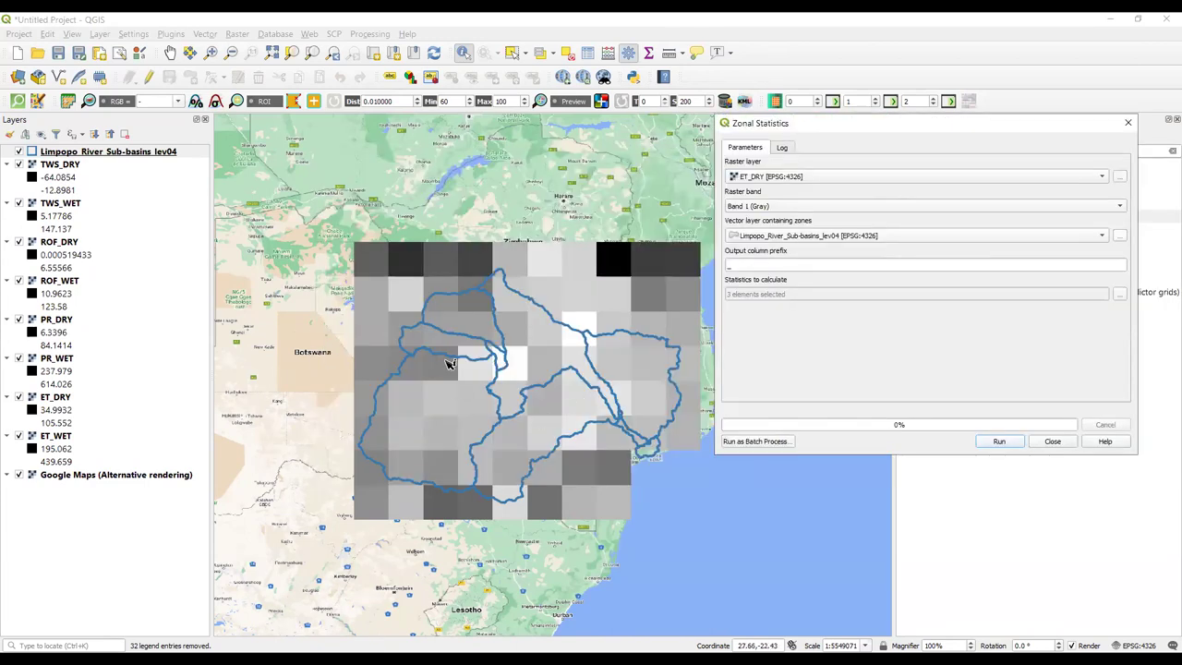
{"action": "left_click_drag", "start_coordinate": [843, 128], "coordinate": [390, 148]}
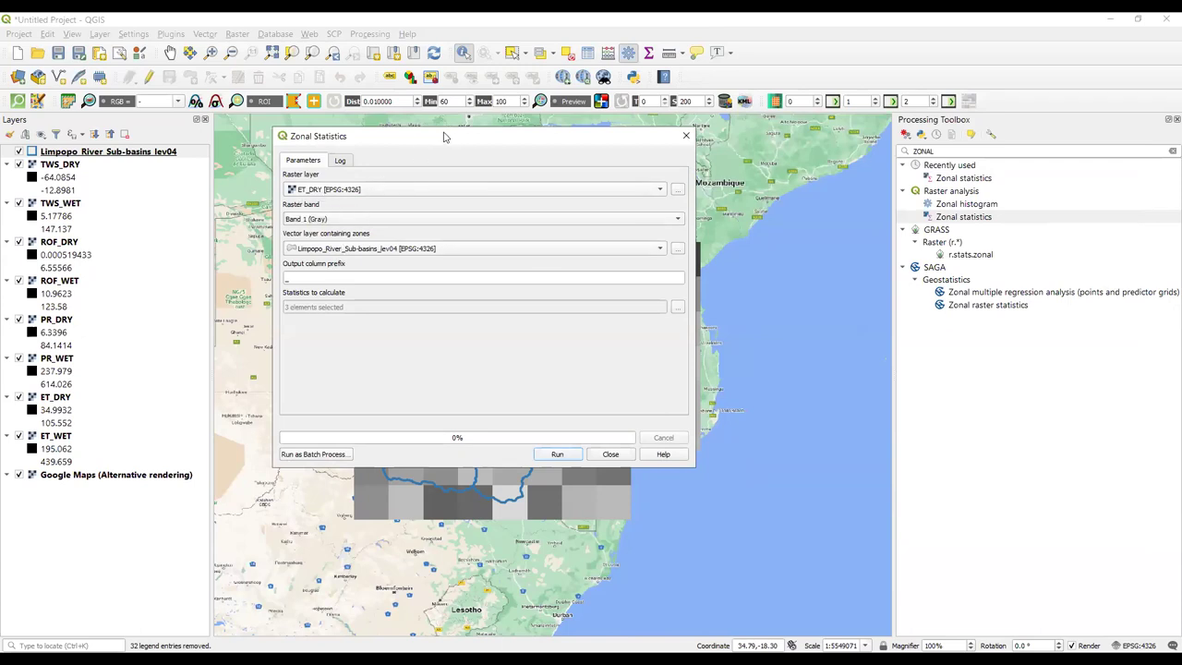
{"action": "left_click_drag", "start_coordinate": [443, 137], "coordinate": [217, 84]}
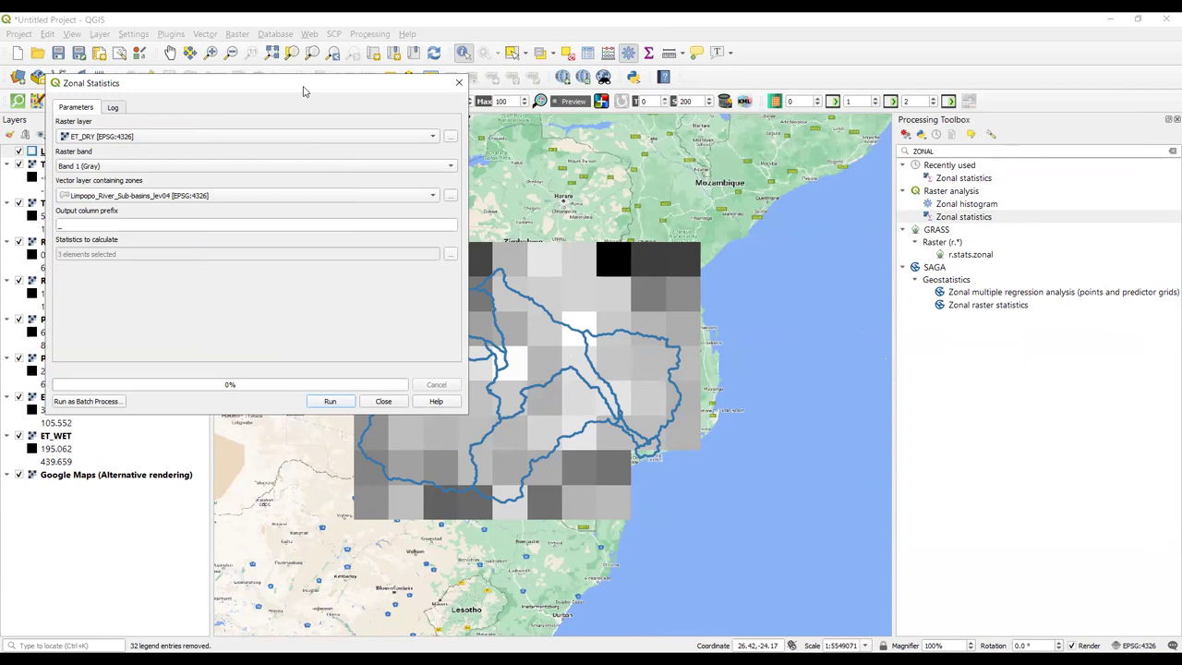
{"action": "left_click_drag", "start_coordinate": [304, 91], "coordinate": [835, 132]}
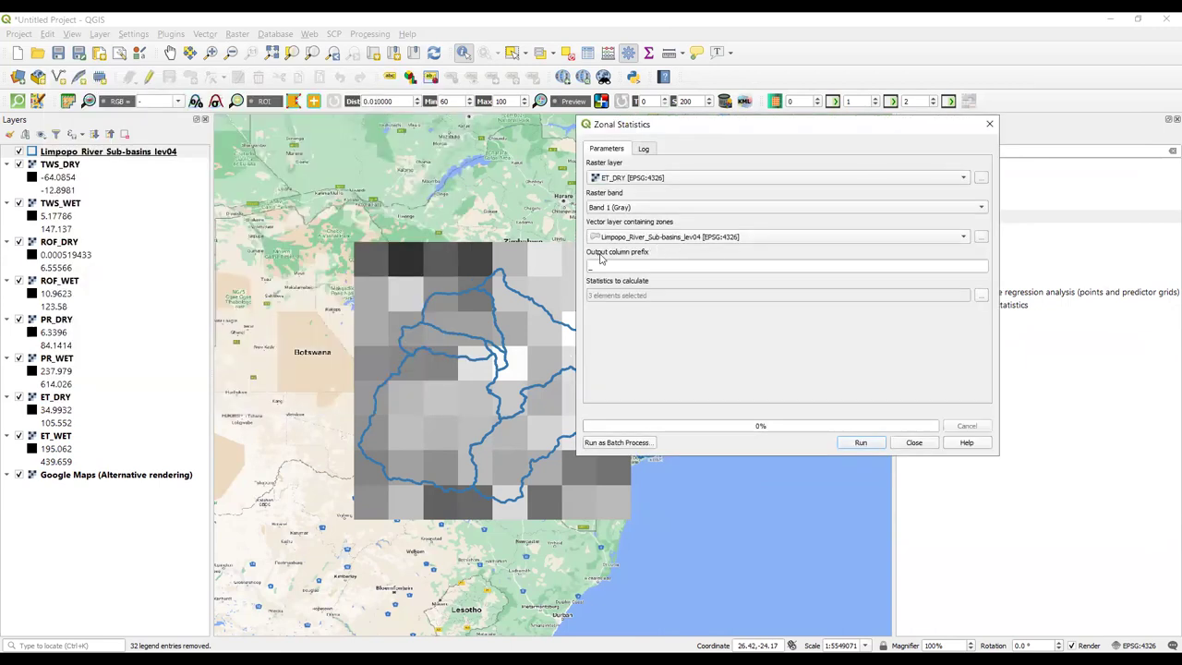
- Set the output column prefix for the ET_DRY statistics to _ETD
{"action": "left_click", "coordinate": [666, 265]}
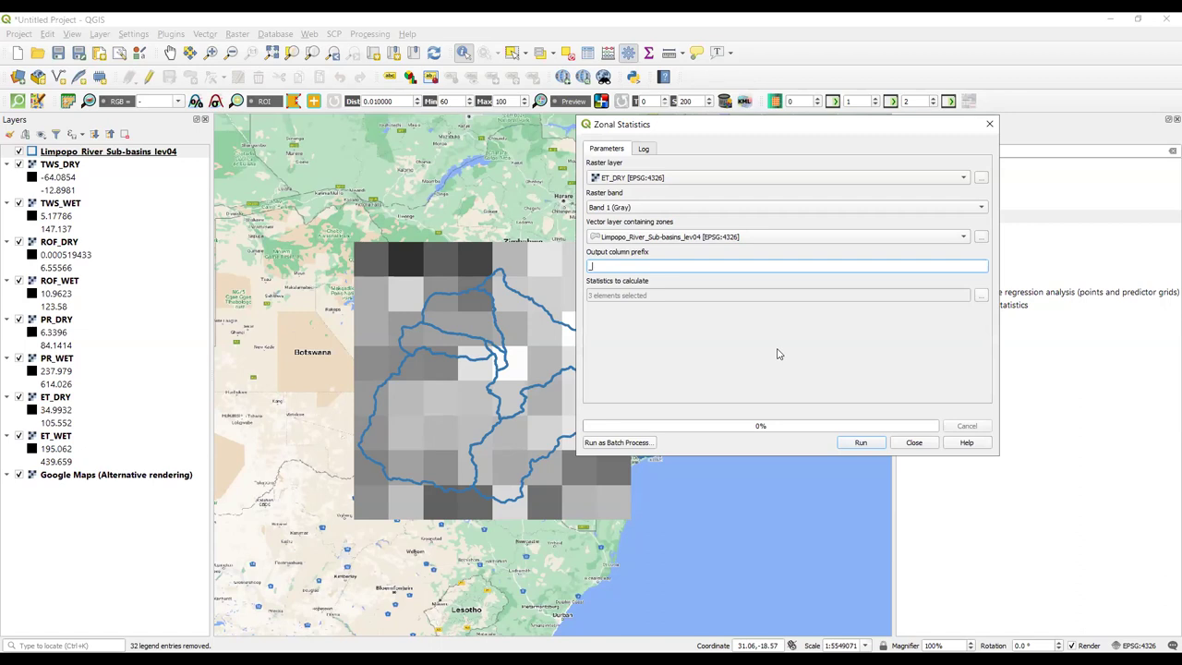
{"action": "type", "text": "et"}
{"action": "key", "text": "BackSpace"}
{"action": "key", "text": "BackSpace"}
{"action": "type", "text": "ETD"}
- Limit the statistics to Mean by removing Count and Sum, and run the zonal statistics for ET_DRY
{"action": "left_click", "coordinate": [980, 297]}
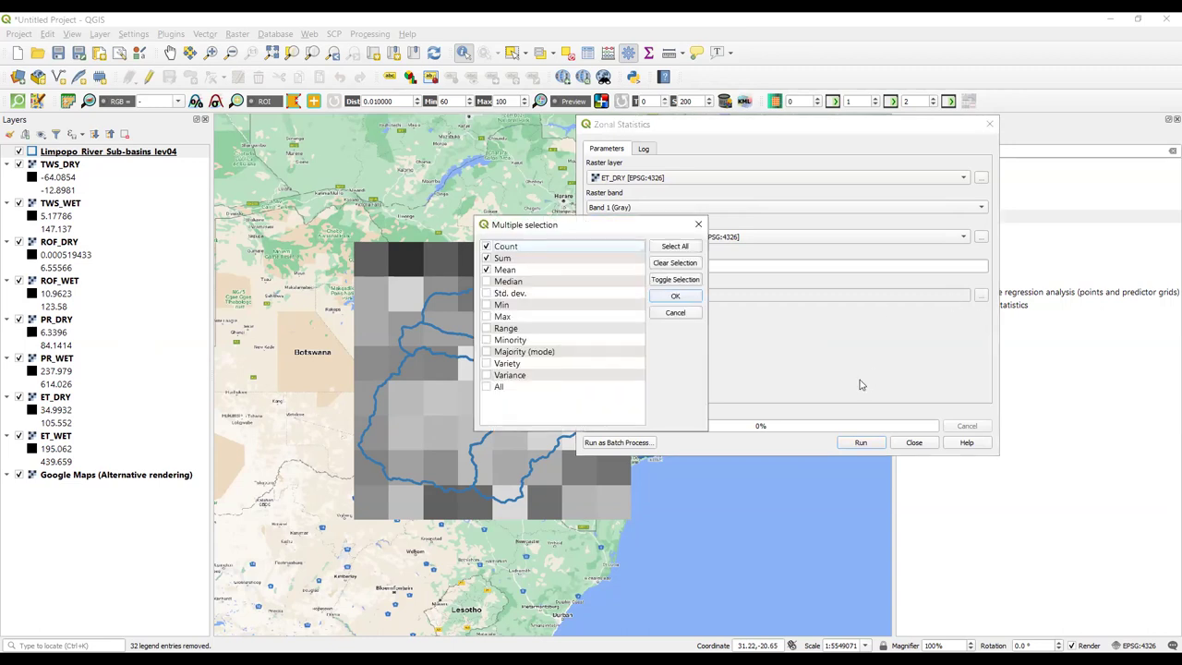
{"action": "left_click", "coordinate": [485, 258]}
{"action": "left_click", "coordinate": [486, 246]}
{"action": "left_click", "coordinate": [668, 297]}
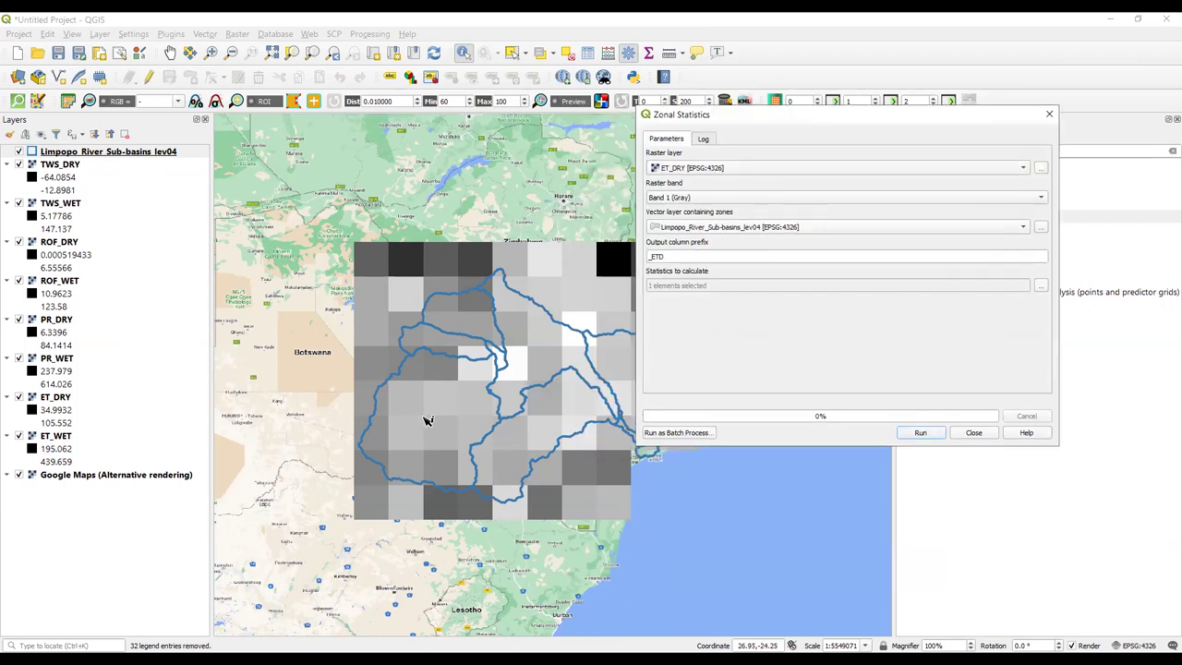
{"action": "scroll", "coordinate": [424, 434], "scroll_direction": "up", "scroll_amount": 1}
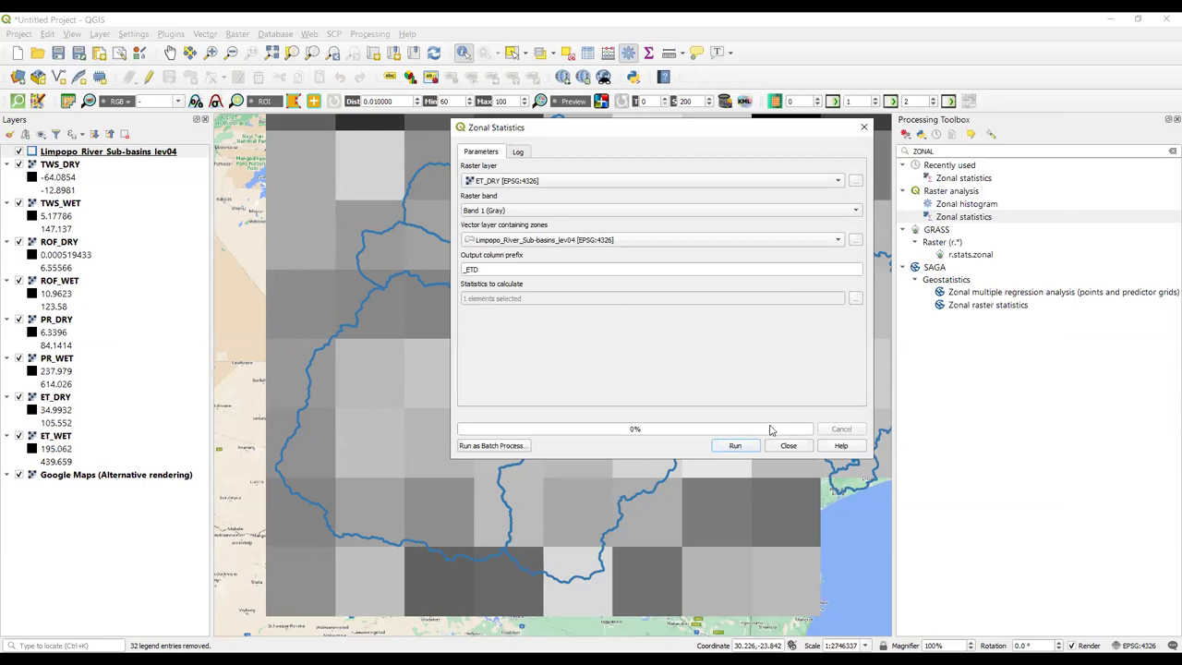
{"action": "left_click", "coordinate": [749, 449]}
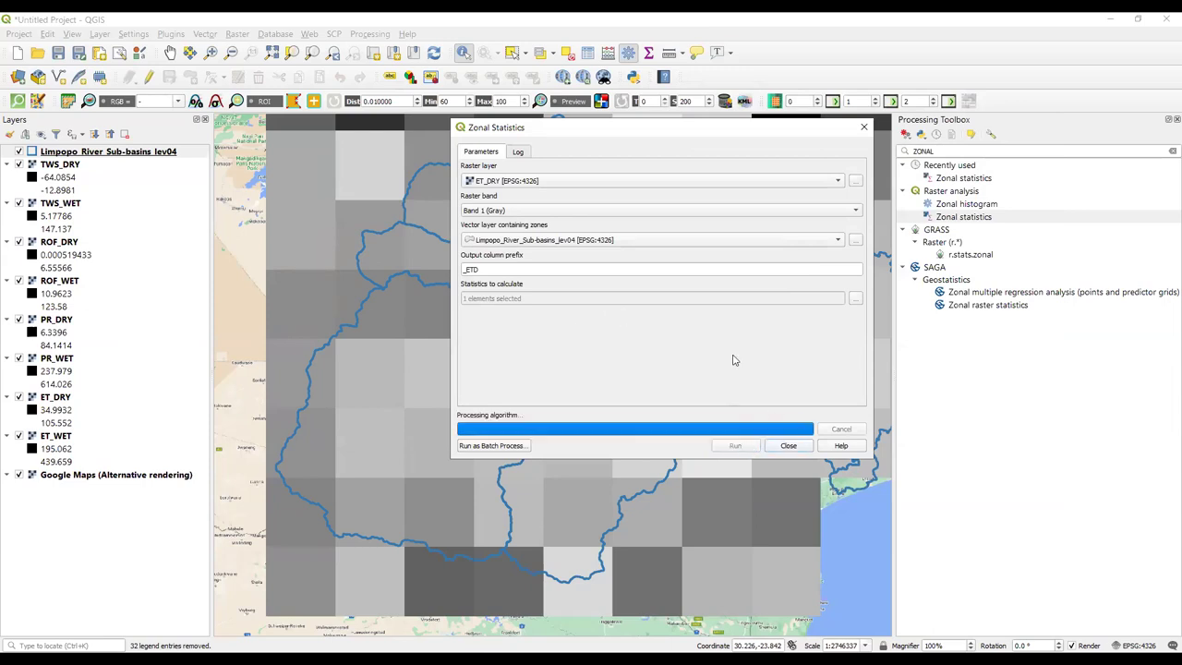
- Open the sub-basins attribute table and check the _ETDmean column
{"action": "right_click", "coordinate": [110, 153]}
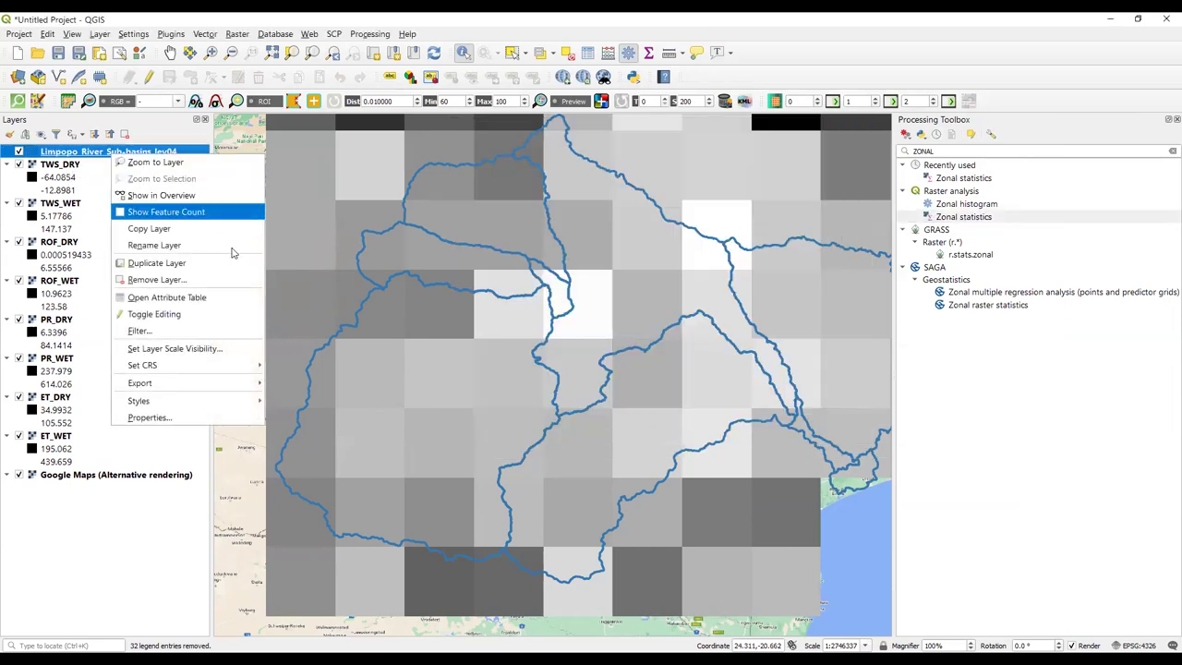
{"action": "left_click", "coordinate": [211, 299]}
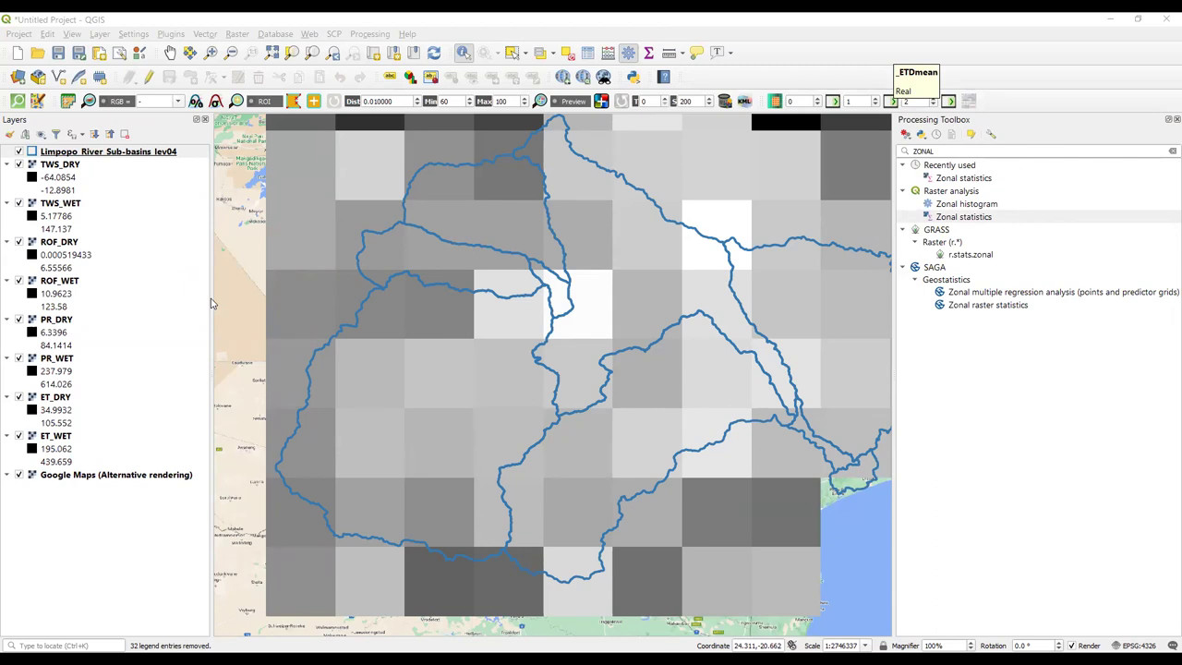
- Run Zonal statistics on ET_WET for the sub-basins with the column prefix _ETW and the default three statistics
{"action": "double_click", "coordinate": [965, 179]}
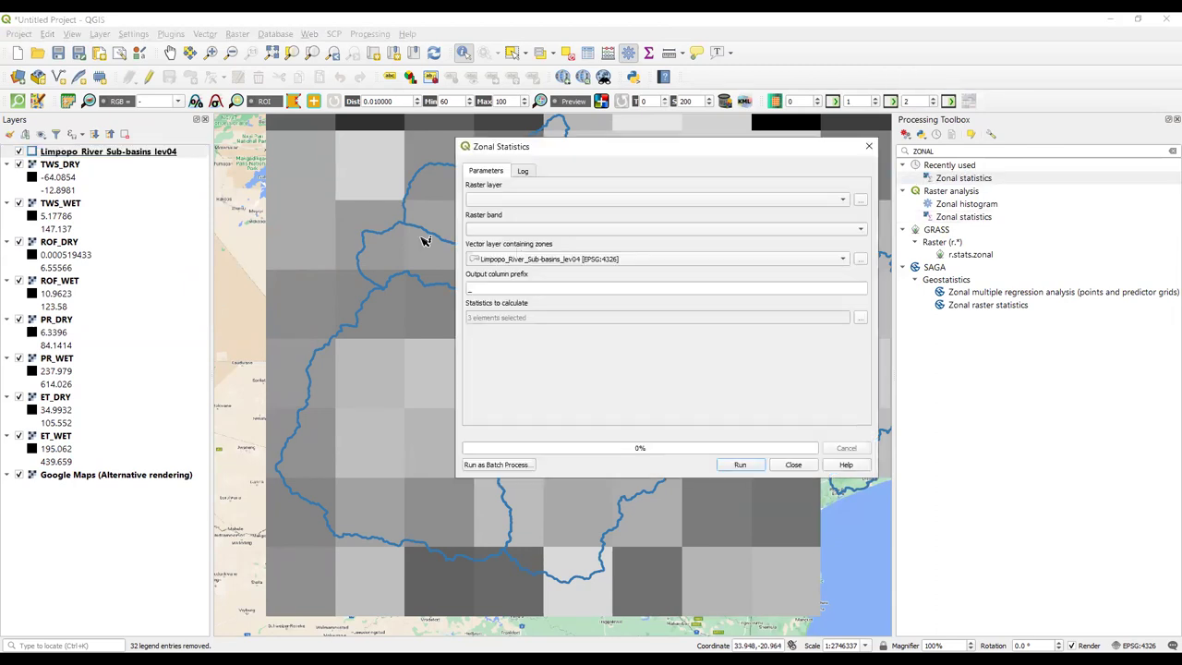
{"action": "left_click", "coordinate": [489, 201]}
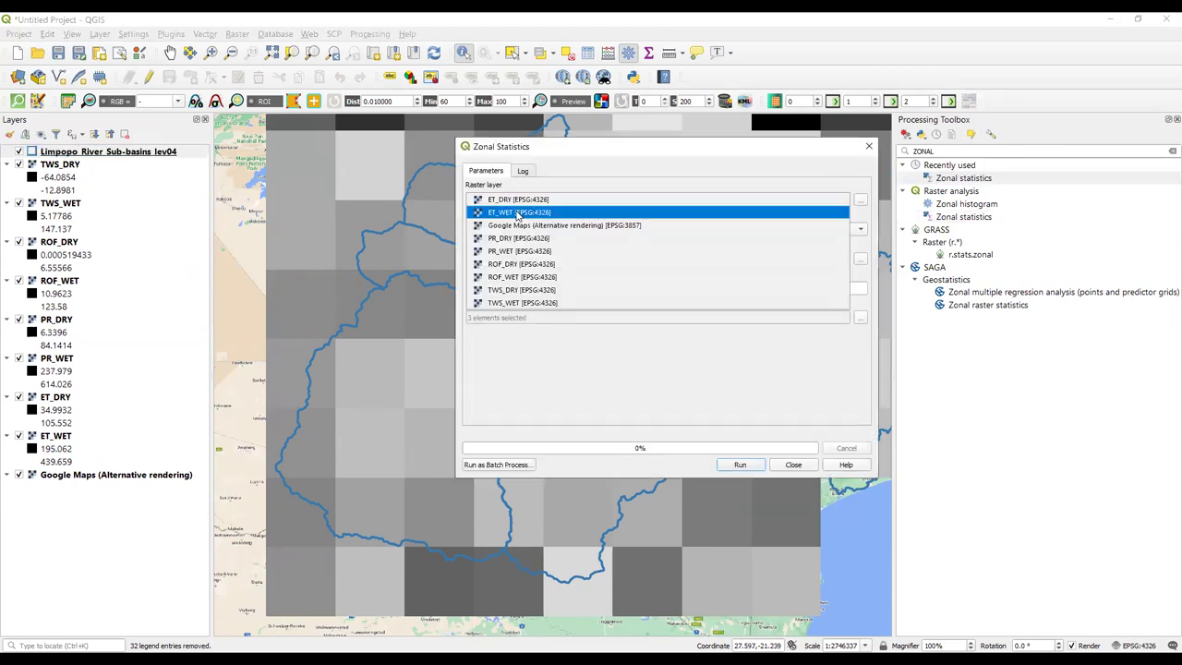
{"action": "left_click", "coordinate": [518, 213]}
{"action": "left_click", "coordinate": [511, 289]}
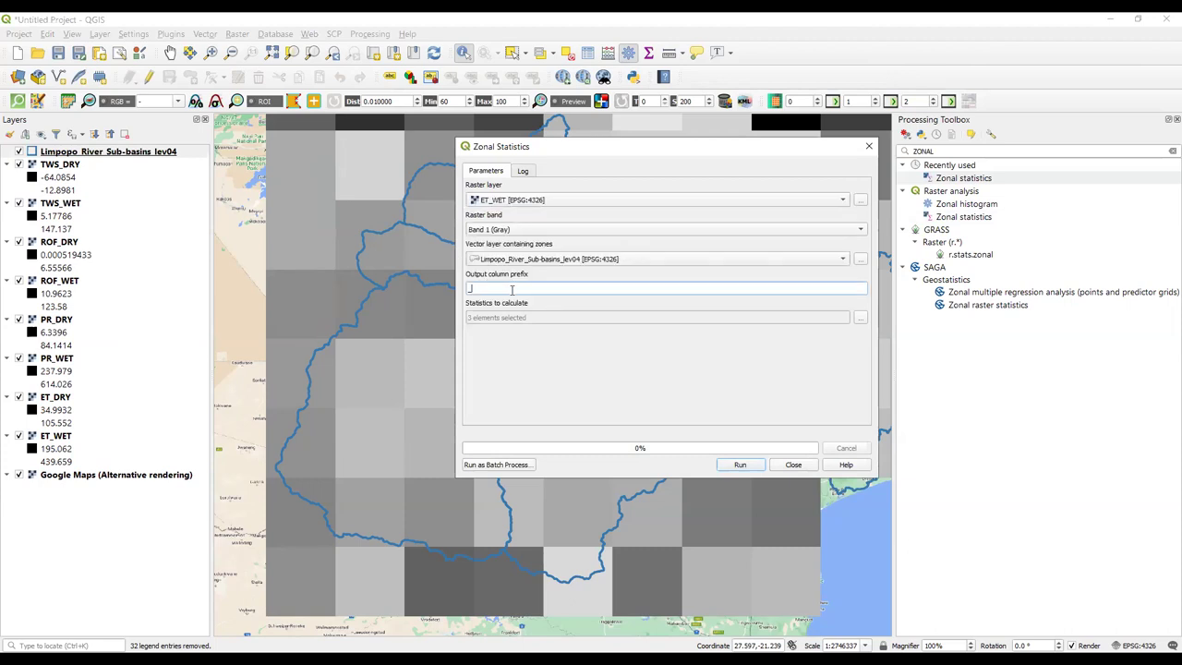
{"action": "type", "text": "ETW"}
{"action": "left_click", "coordinate": [740, 464]}
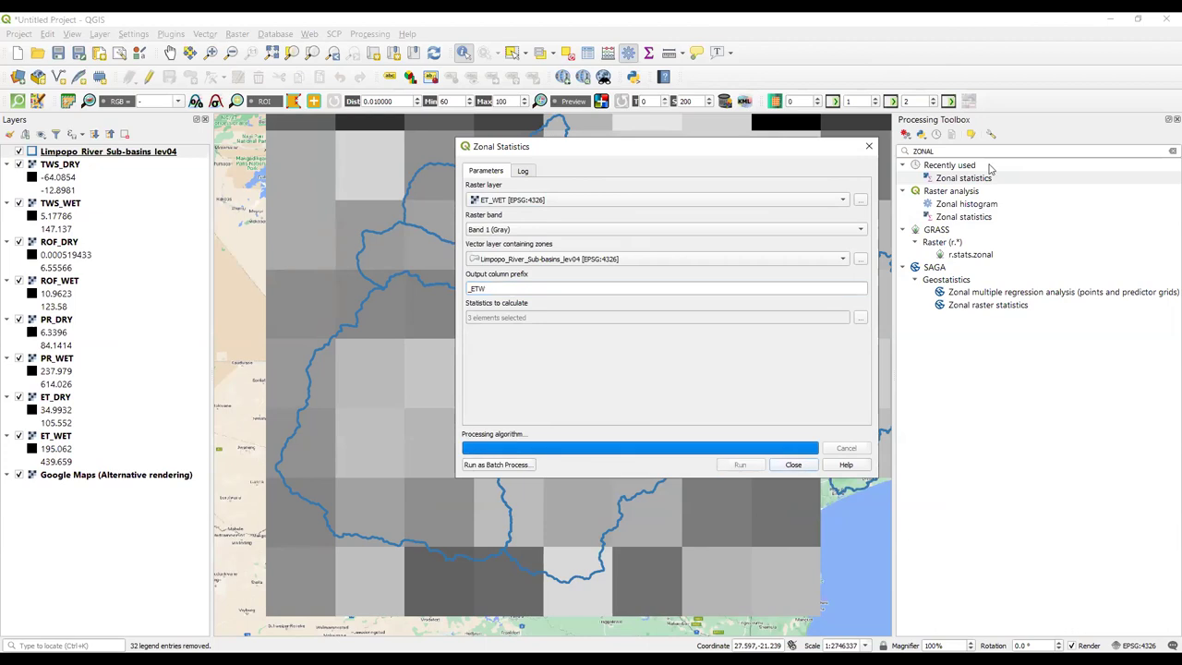
- Run Zonal statistics on PR_DRY with the column prefix _PRD, calculating only the Mean
{"action": "left_click", "coordinate": [523, 201]}
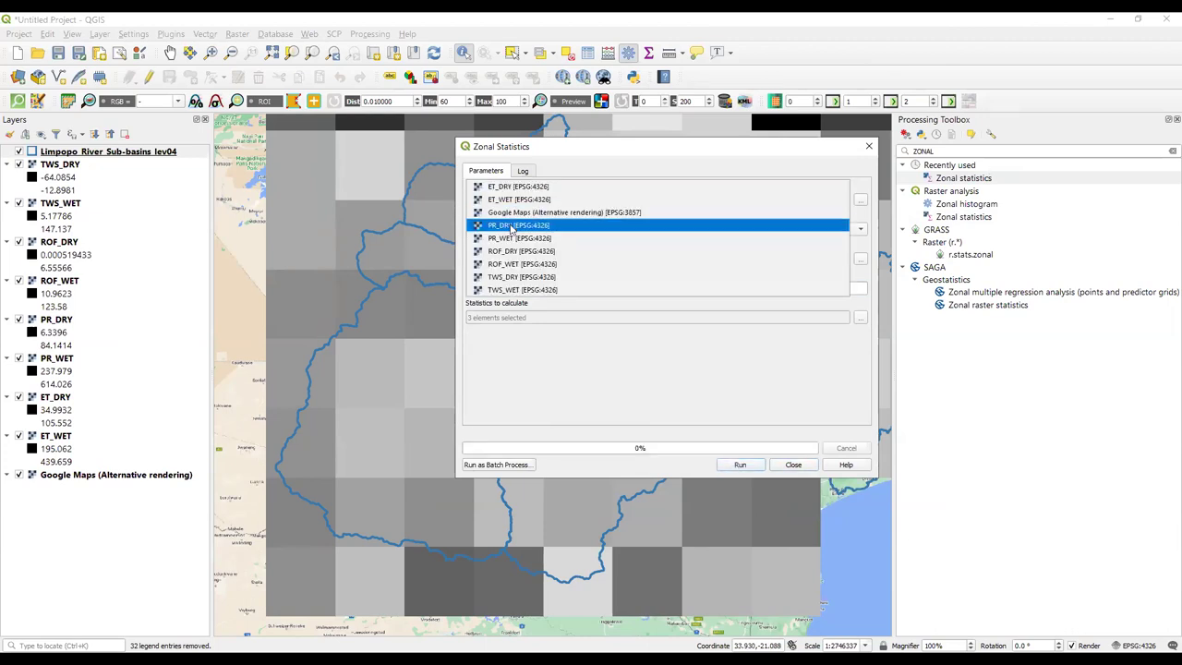
{"action": "left_click", "coordinate": [512, 227]}
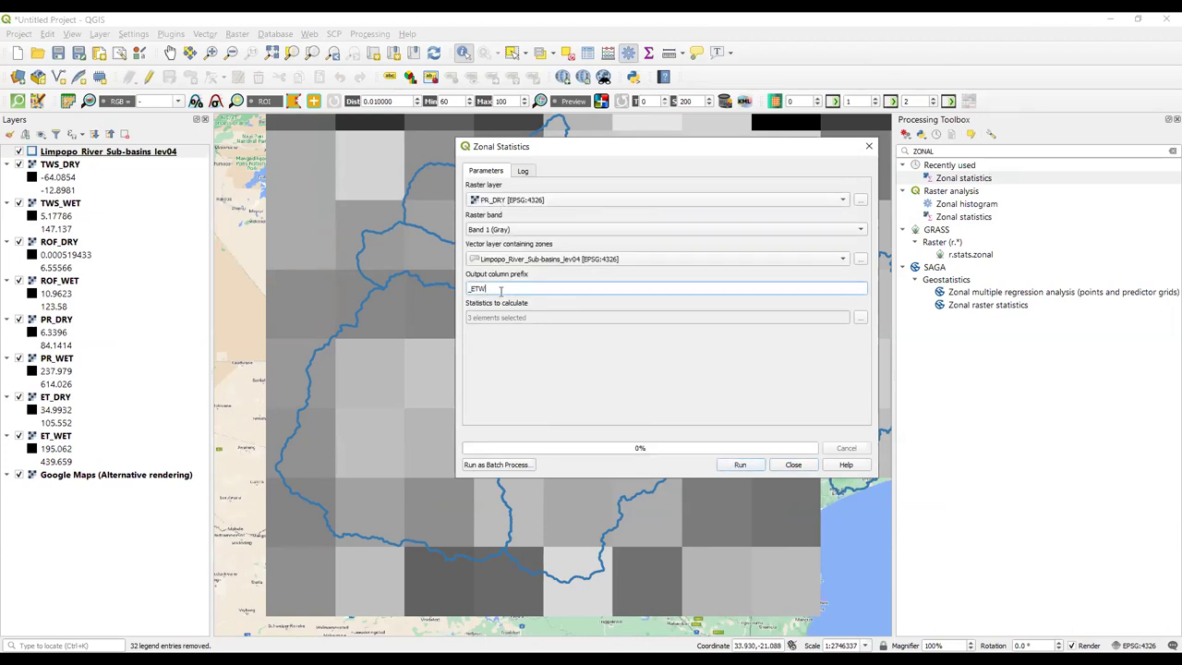
{"action": "key", "text": "BackSpace"}
{"action": "key", "text": "BackSpace"}
{"action": "type", "text": "PRD"}
{"action": "left_click", "coordinate": [859, 317]}
{"action": "left_click", "coordinate": [486, 258]}
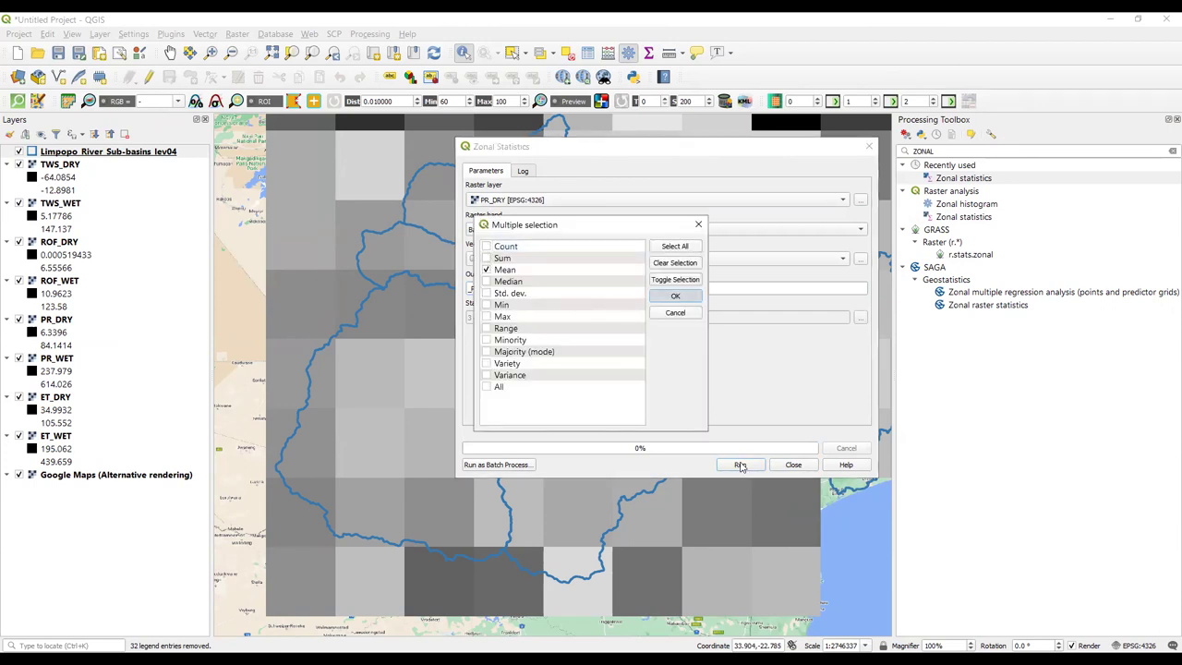
{"action": "key", "text": "Return"}
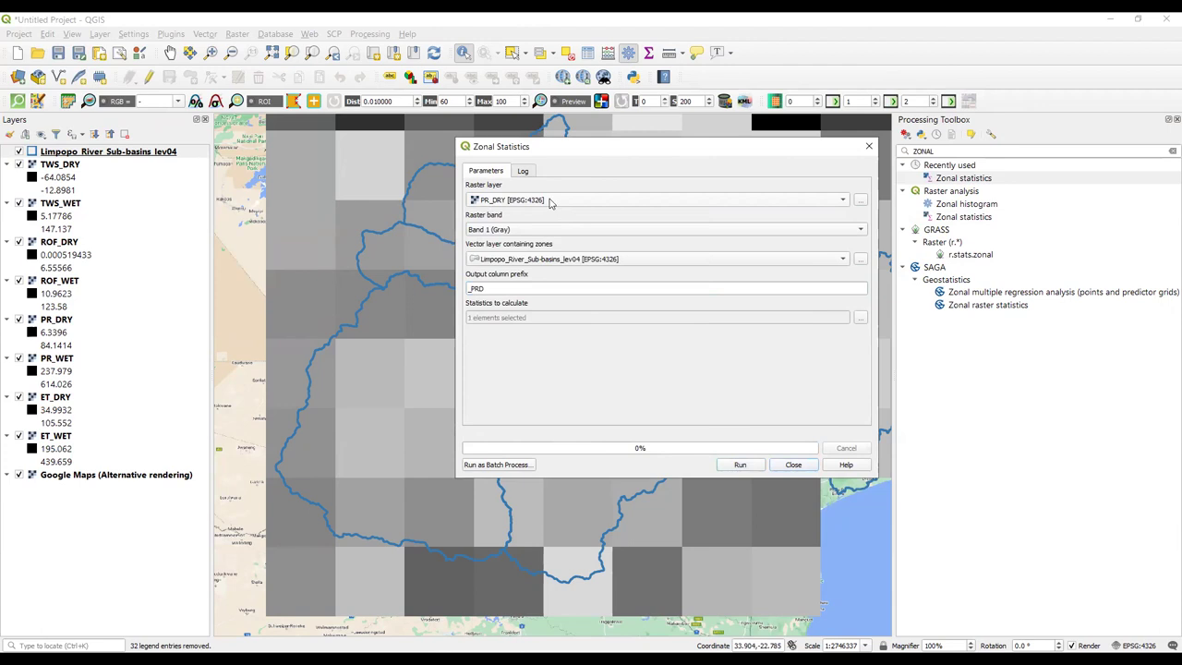
- Run Zonal statistics on PR_WET with the column prefix _PRW
{"action": "left_click", "coordinate": [551, 200]}
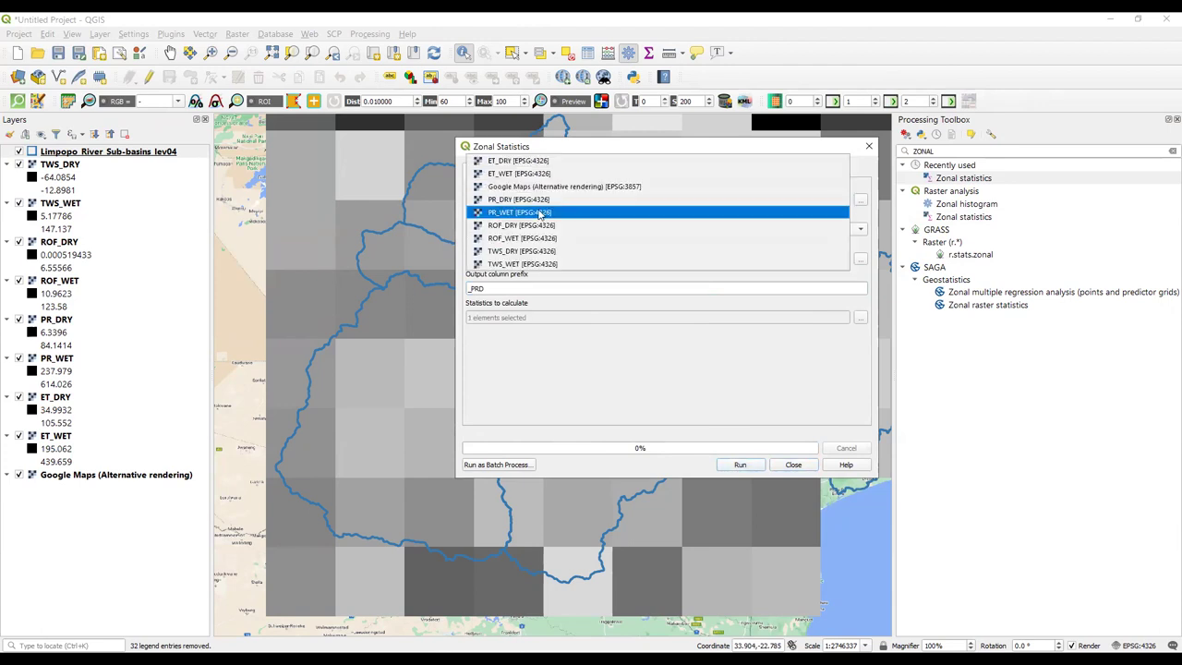
{"action": "left_click", "coordinate": [539, 213]}
{"action": "left_click", "coordinate": [497, 287]}
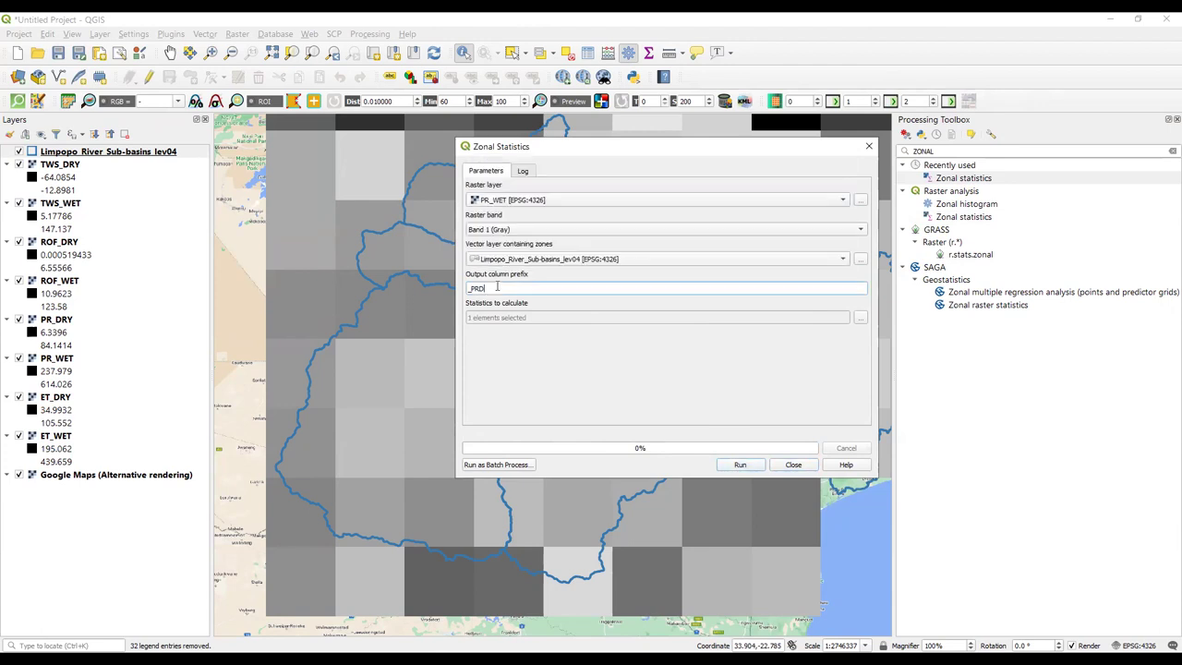
{"action": "key", "text": "BackSpace"}
{"action": "type", "text": "W"}
{"action": "left_click", "coordinate": [734, 465]}
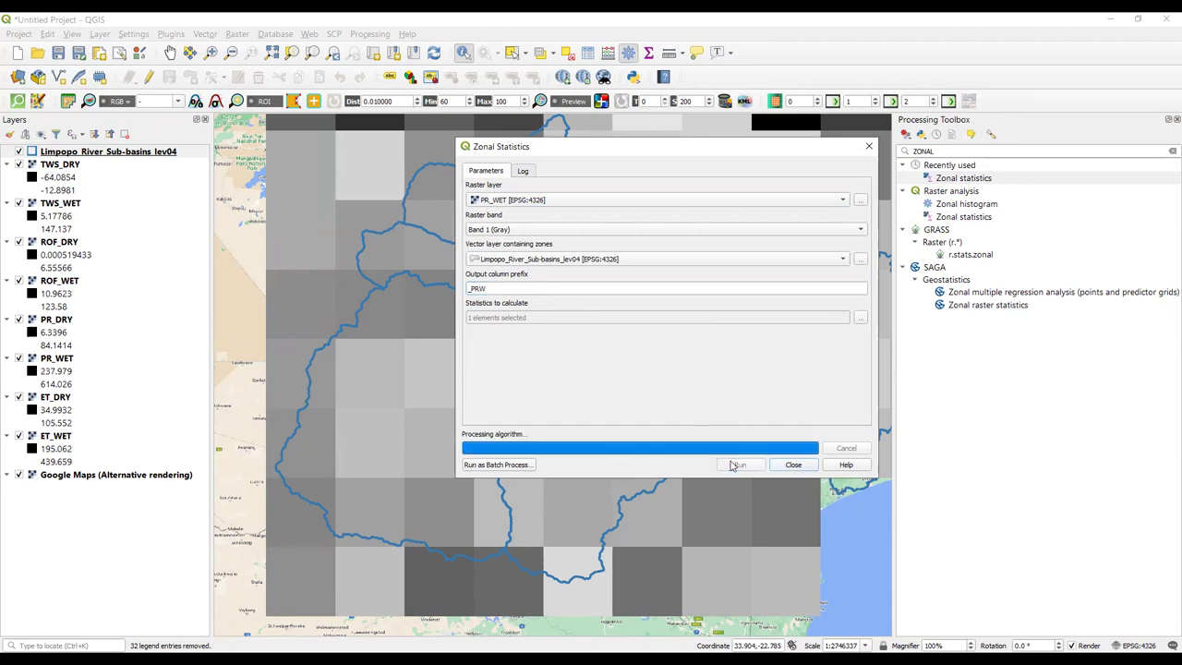
- Run Zonal statistics on ROF_DRY with the column prefix _ROFD
{"action": "left_click", "coordinate": [529, 205]}
{"action": "left_click", "coordinate": [526, 208]}
{"action": "left_click", "coordinate": [478, 288]}
{"action": "key", "text": "BackSpace"}
{"action": "key", "text": "BackSpace"}
{"action": "key", "text": "BackSpace"}
{"action": "type", "text": "ROFD"}
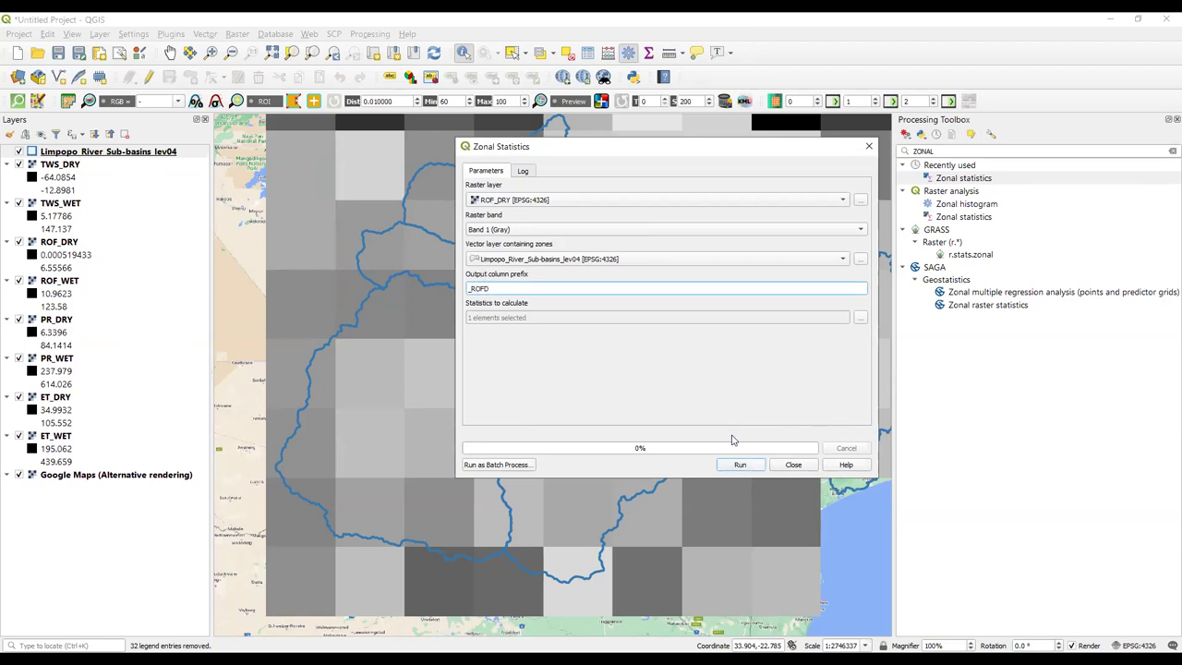
{"action": "left_click", "coordinate": [740, 464]}
- Run Zonal statistics on ROF_WET with the column prefix _ROFW
{"action": "left_click", "coordinate": [519, 202]}
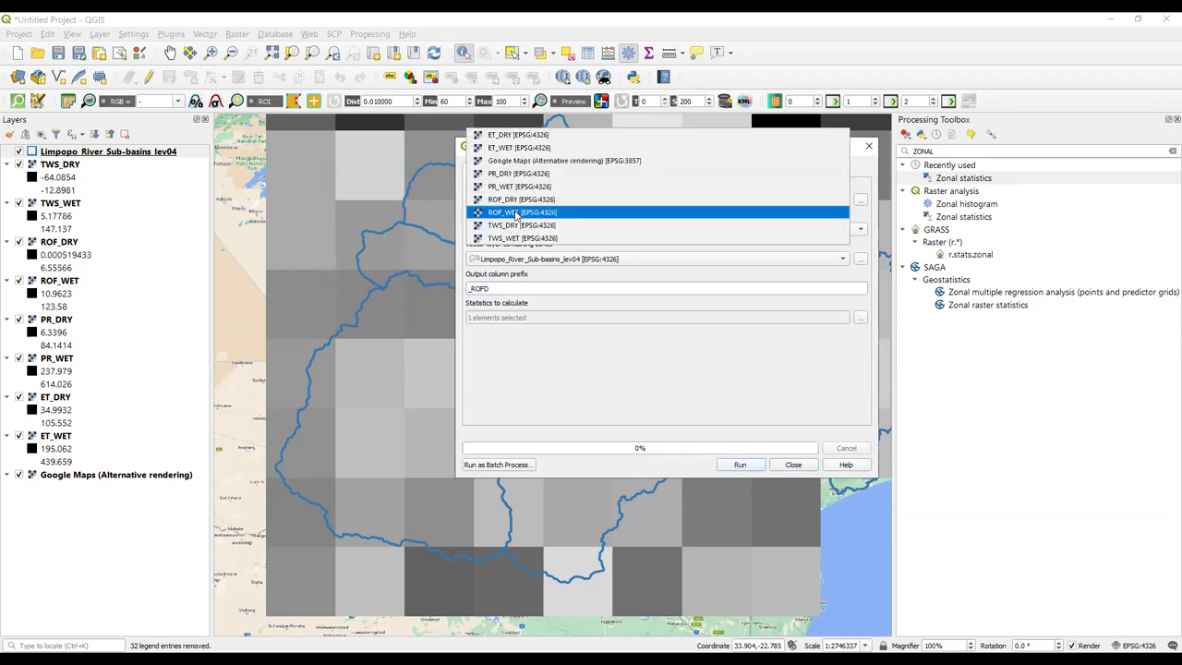
{"action": "left_click", "coordinate": [517, 214]}
{"action": "left_click", "coordinate": [499, 288]}
{"action": "key", "text": "BackSpace"}
{"action": "type", "text": "W"}
{"action": "left_click", "coordinate": [740, 464]}
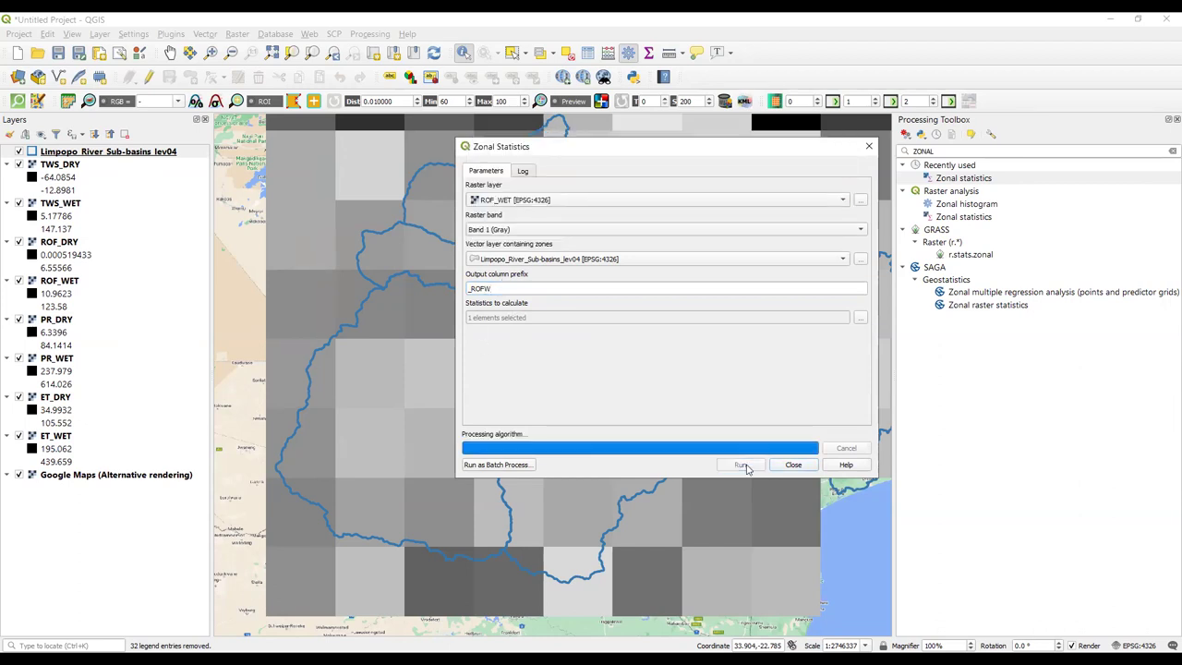
- Run Zonal statistics on TWS_DRY with the column prefix _TWSD
{"action": "left_click", "coordinate": [537, 202]}
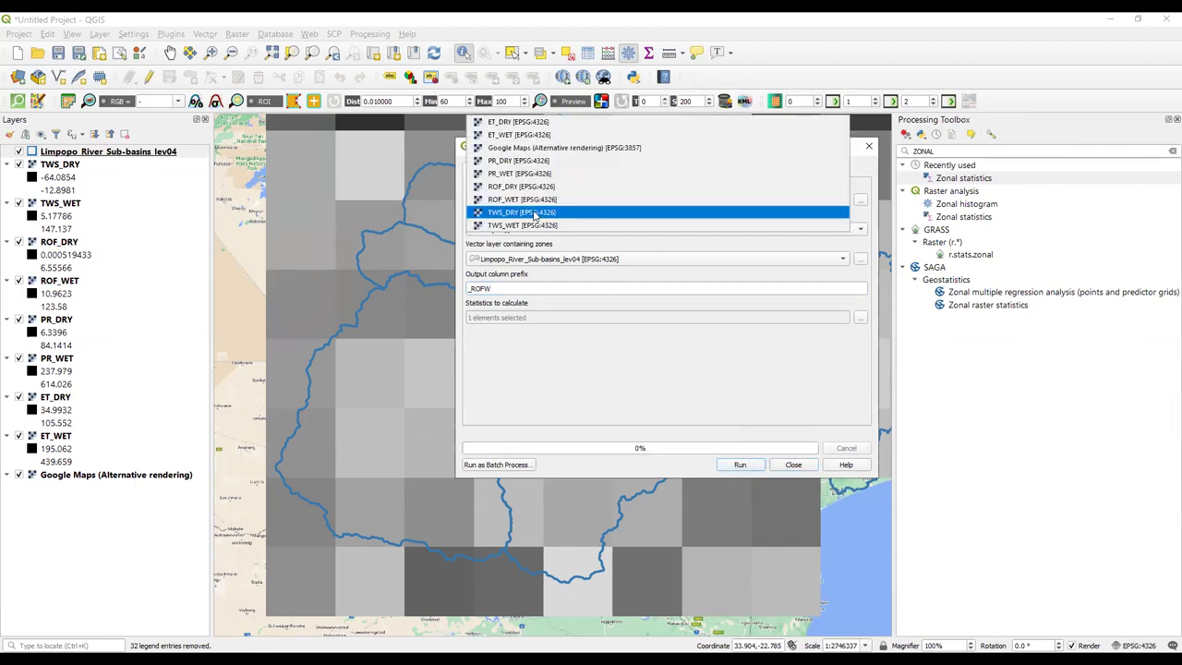
{"action": "left_click", "coordinate": [534, 213]}
{"action": "left_click", "coordinate": [502, 288]}
{"action": "key", "text": "BackSpace"}
{"action": "key", "text": "BackSpace"}
{"action": "key", "text": "BackSpace"}
{"action": "key", "text": "BackSpace"}
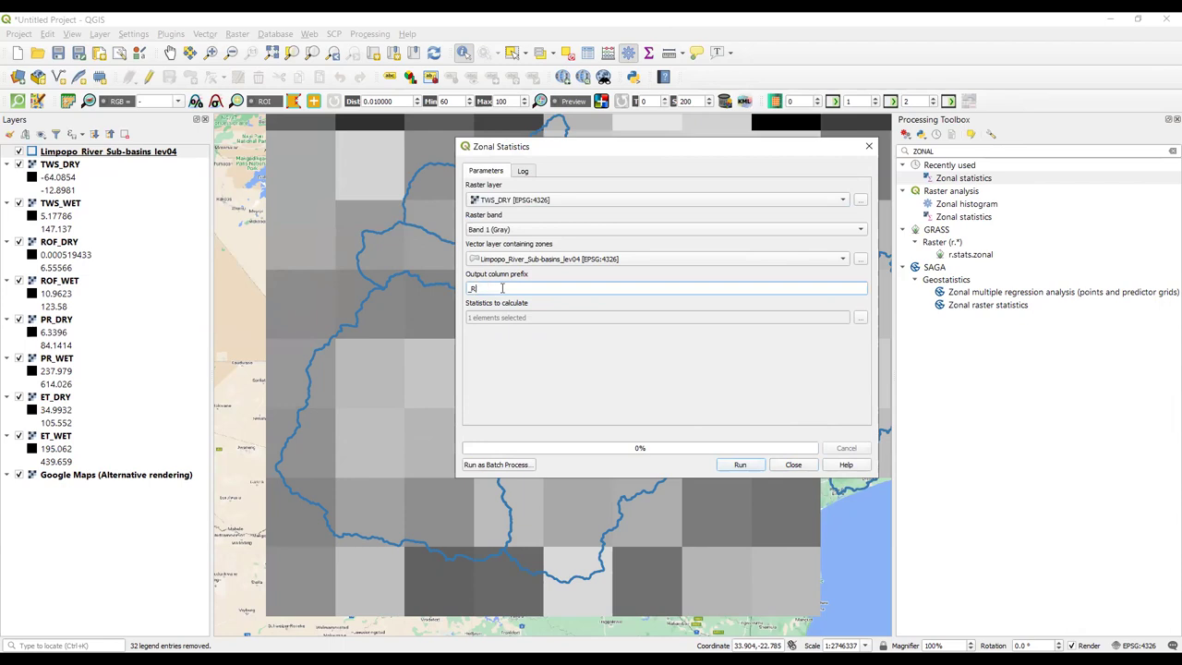
{"action": "type", "text": "TWSD"}
{"action": "left_click", "coordinate": [738, 465]}
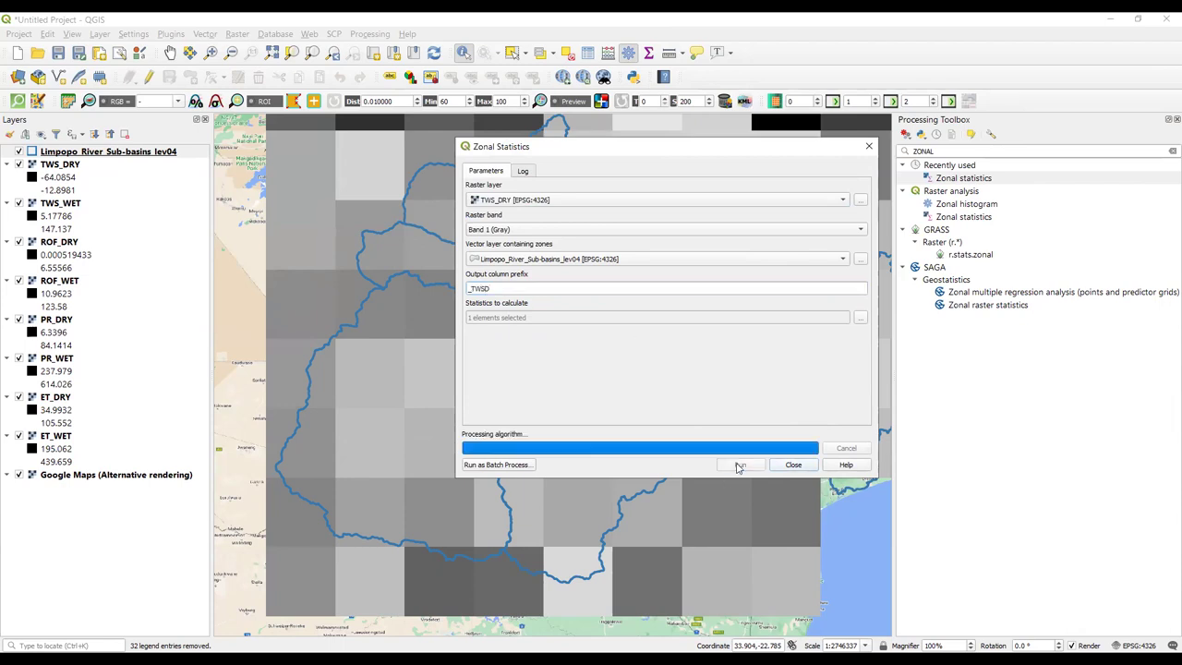
- Run Zonal statistics on TWS_WET with the column prefix _TWSW and close the tool
{"action": "left_click", "coordinate": [540, 201]}
{"action": "left_click", "coordinate": [540, 208]}
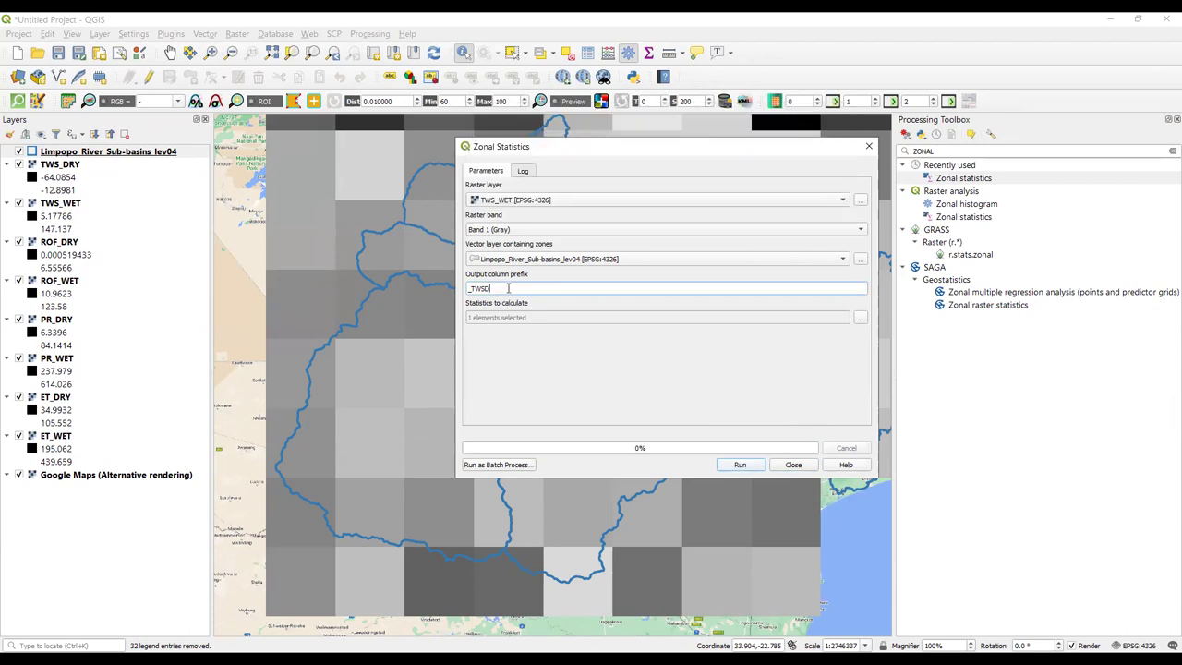
{"action": "key", "text": "BackSpace"}
{"action": "type", "text": "W"}
{"action": "left_click", "coordinate": [742, 468]}
{"action": "left_click", "coordinate": [793, 464]}
- Examine the zonal mean columns in the Limpopo sub-basins attribute table, selecting individual sub-basins to locate them on the map
{"action": "right_click", "coordinate": [135, 152]}
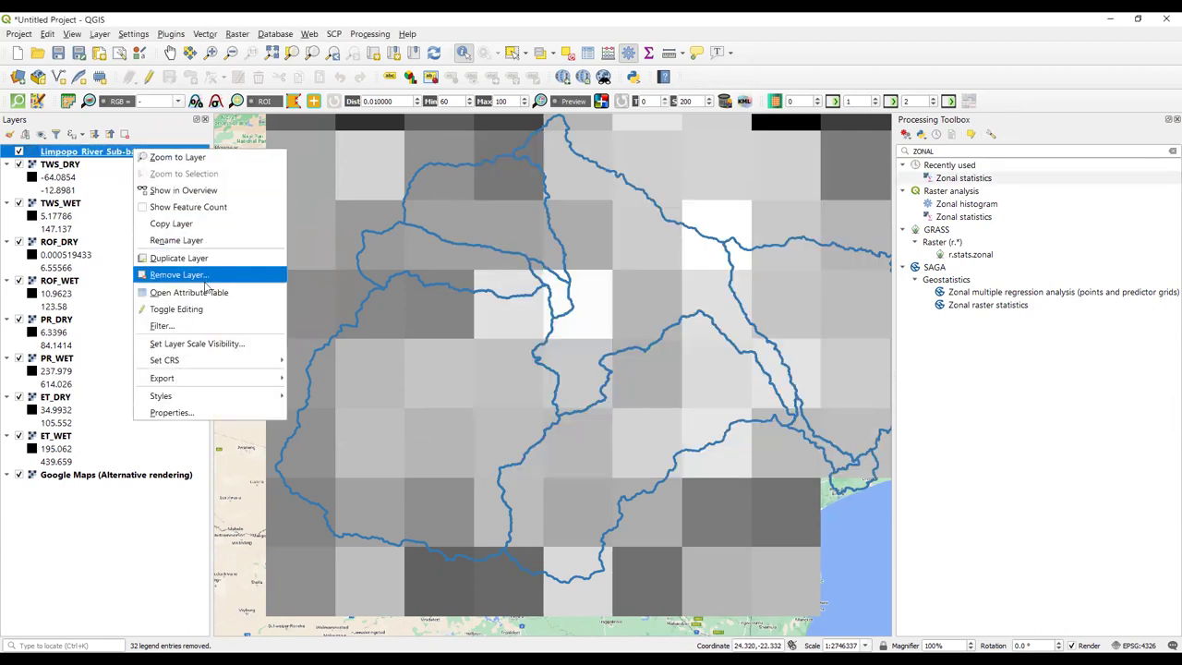
{"action": "key", "text": "Return"}
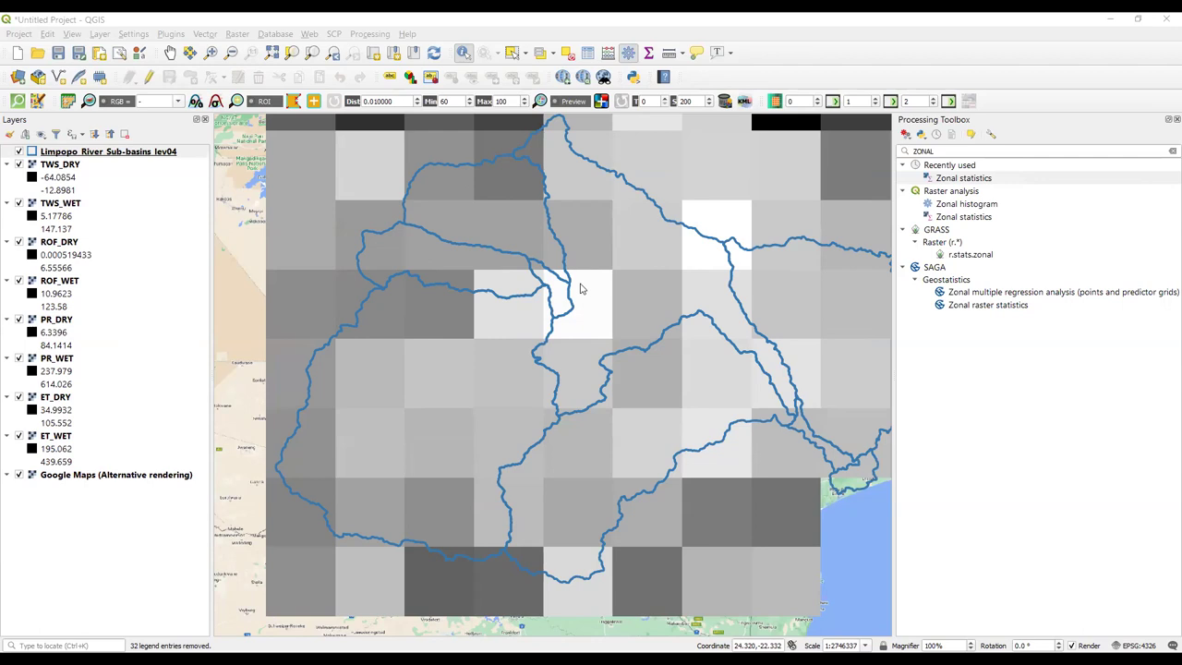
{"action": "left_click", "coordinate": [581, 289]}
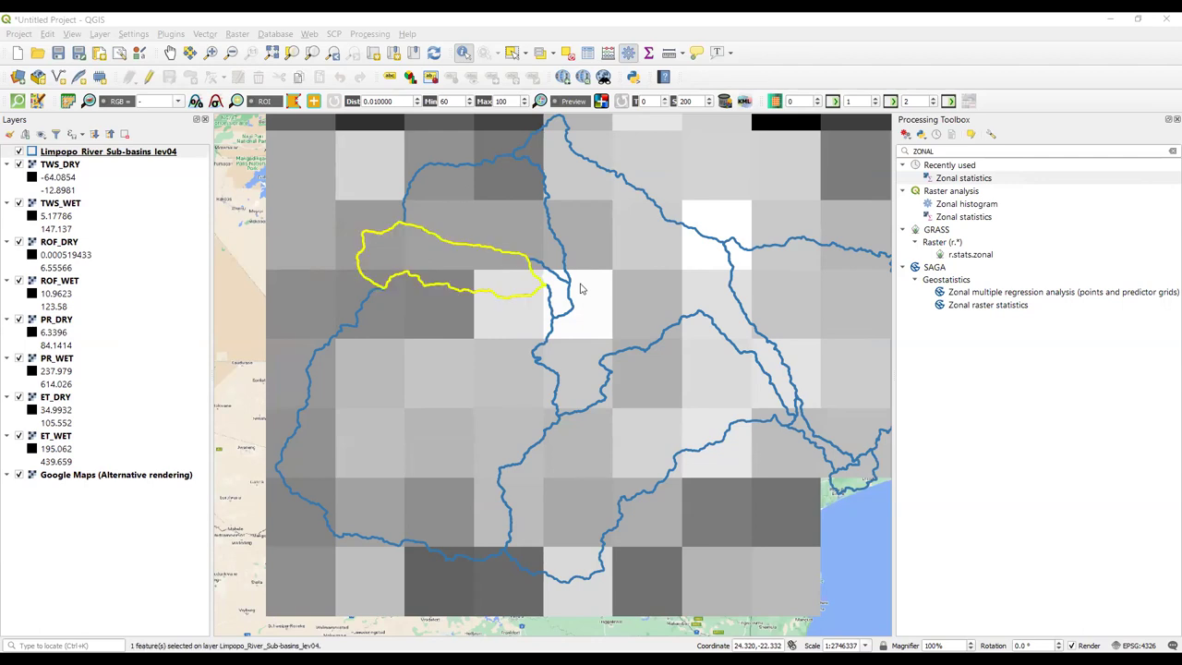
{"action": "left_click", "coordinate": [580, 289]}
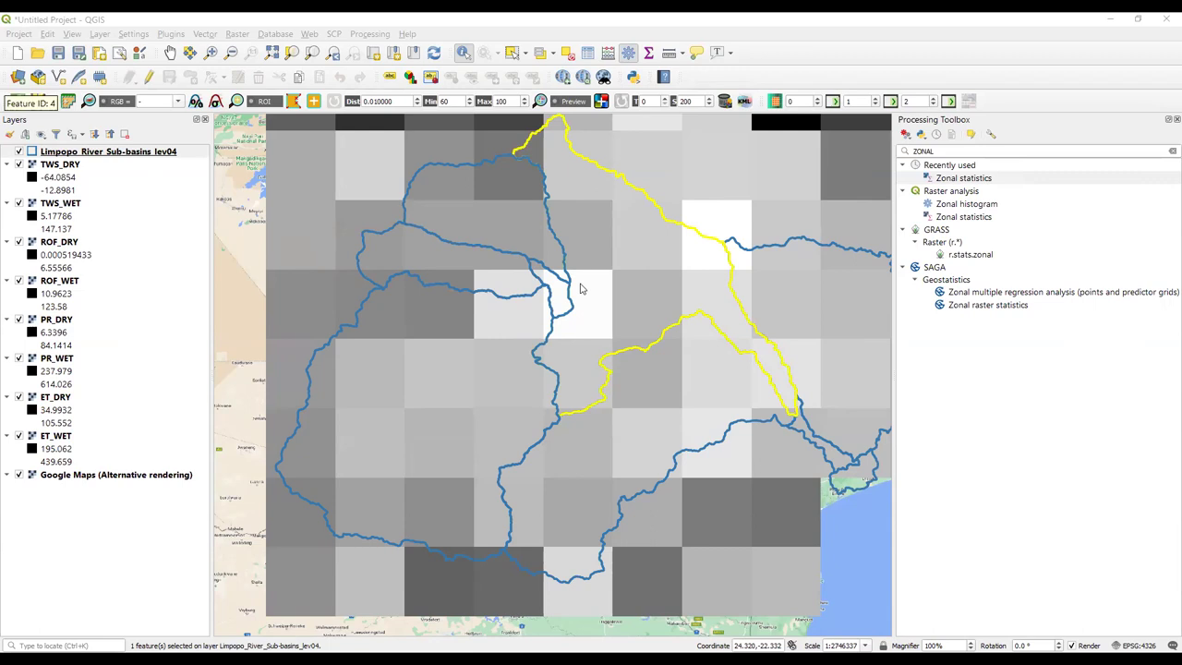
{"action": "left_click", "coordinate": [580, 289]}
{"action": "left_click", "coordinate": [581, 288]}
{"action": "left_click", "coordinate": [580, 289]}
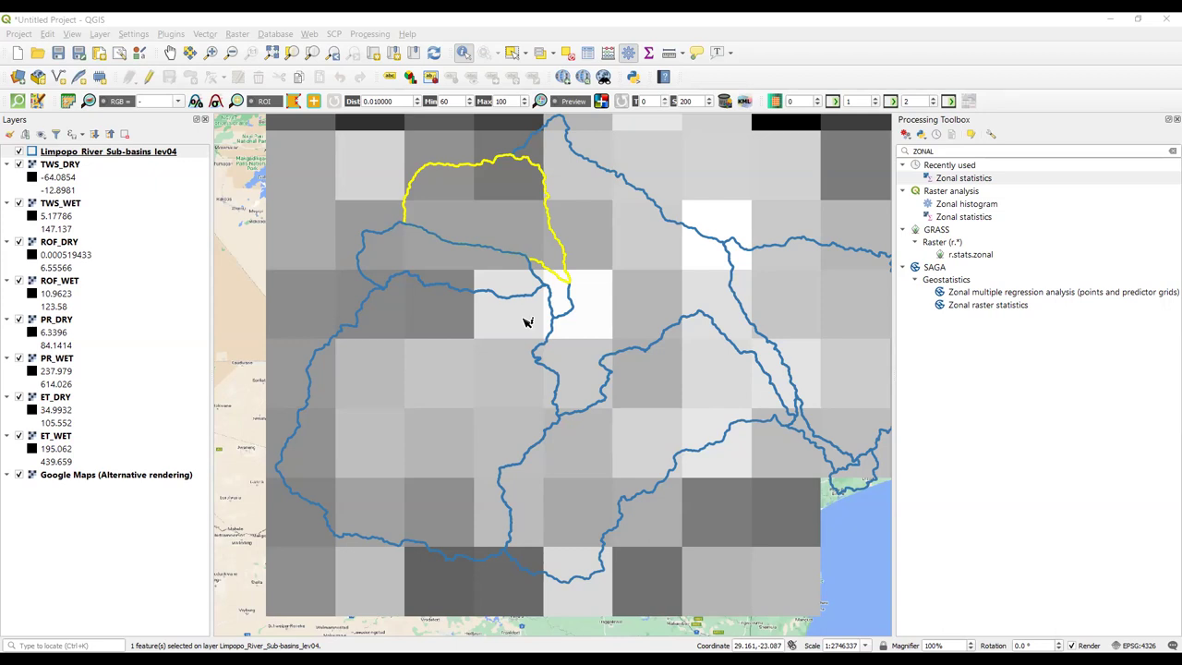
{"action": "mouse_move", "coordinate": [526, 321]}
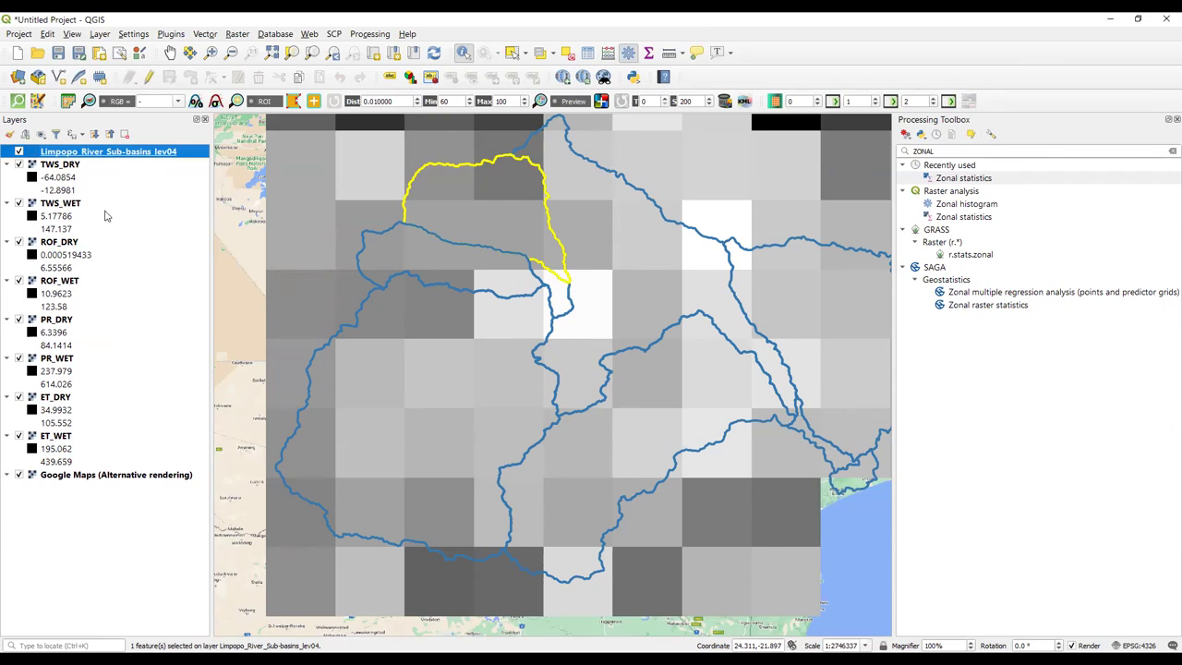
{"action": "right_click", "coordinate": [140, 155]}
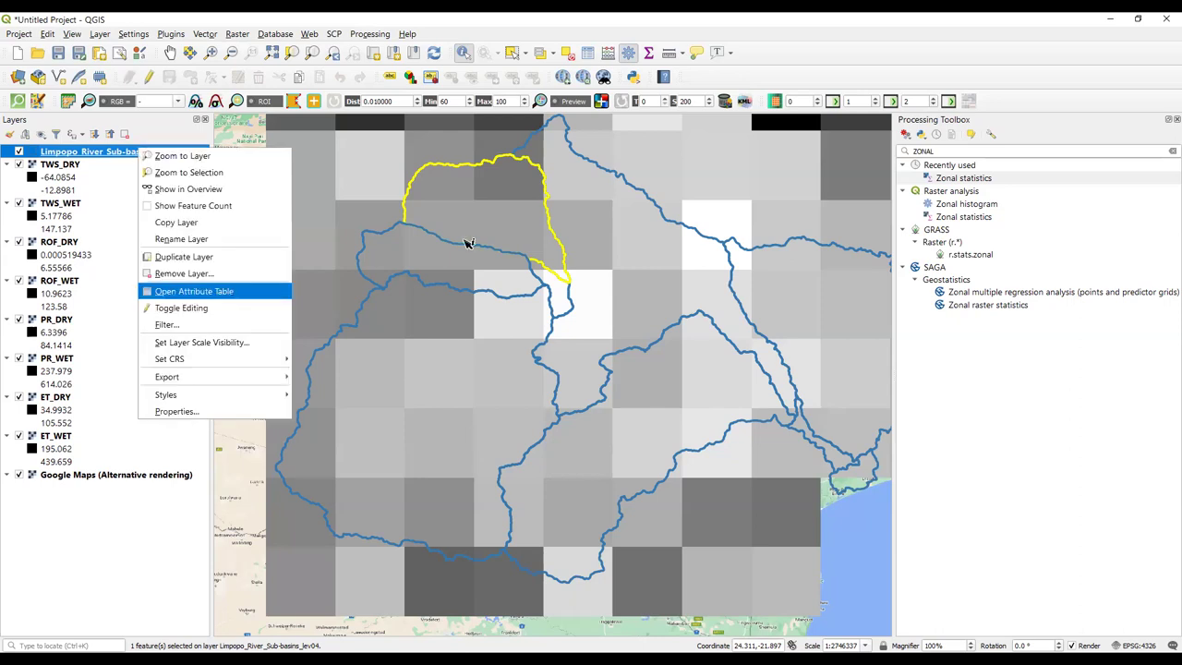
{"action": "key", "text": "Return"}
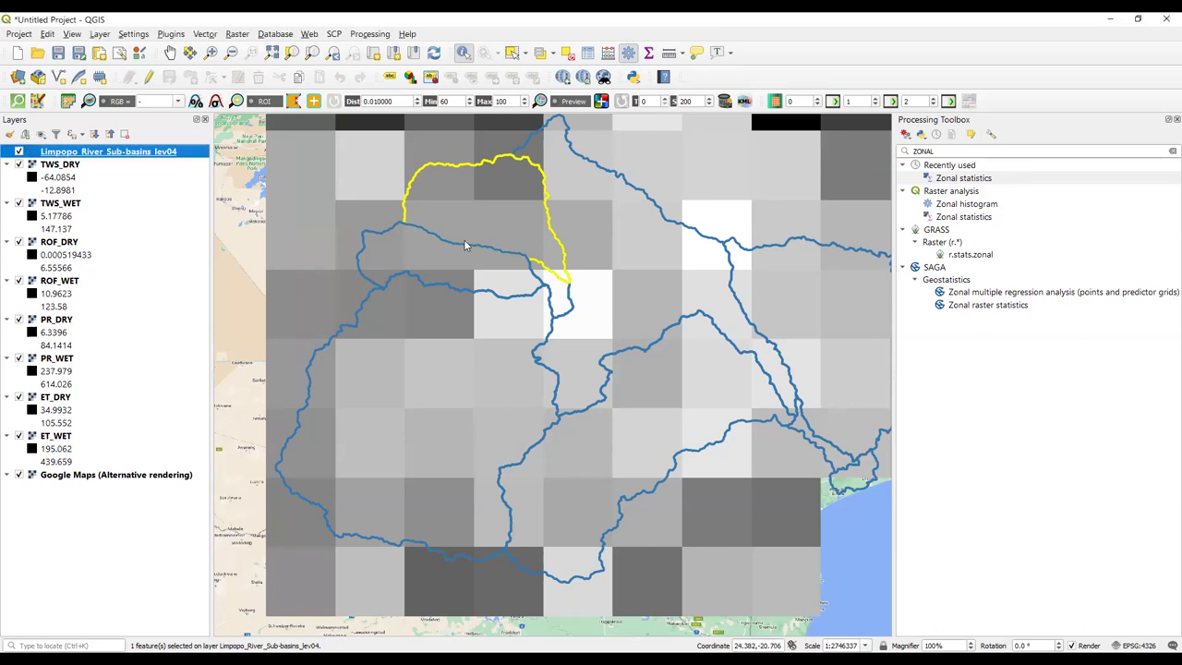
- Start exporting all features of the Limpopo sub-basins layer in Comma Separated Value [CSV] format
{"action": "right_click", "coordinate": [118, 154]}
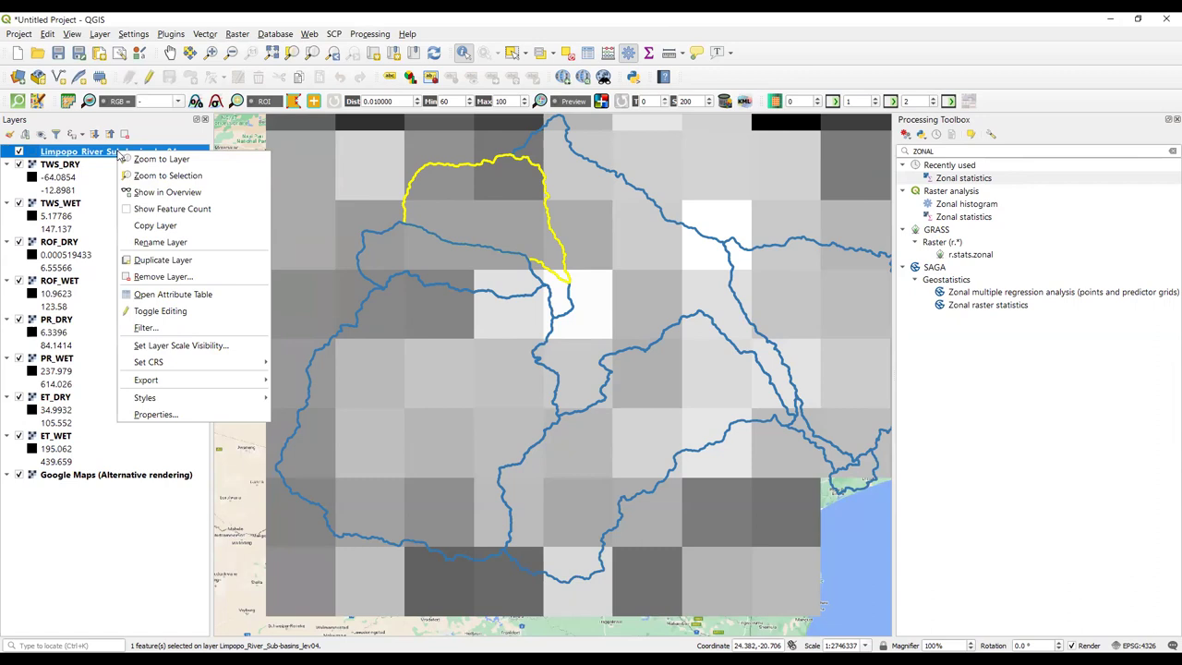
{"action": "mouse_move", "coordinate": [236, 386]}
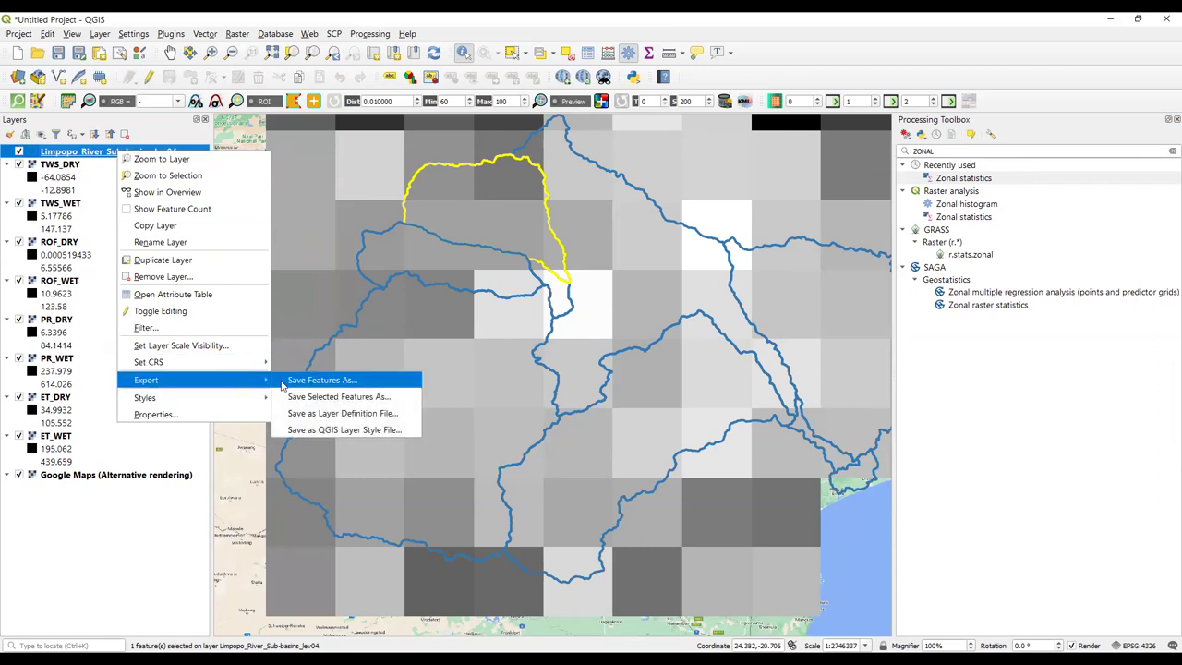
{"action": "key", "text": "Return"}
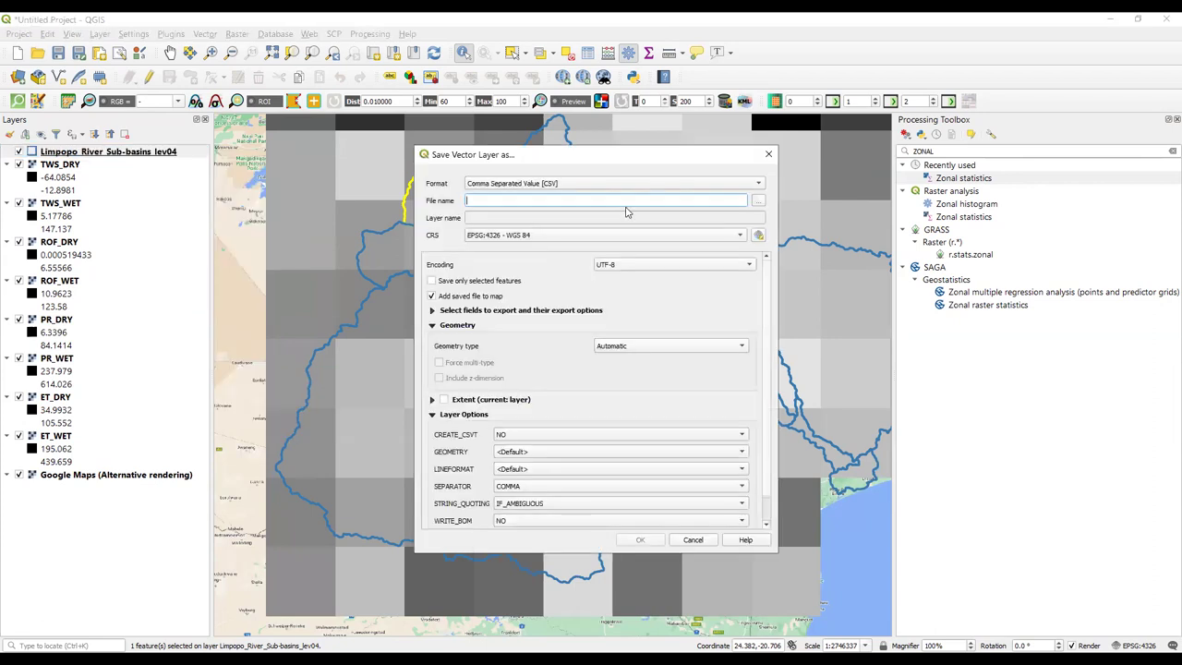
{"action": "left_click", "coordinate": [564, 184]}
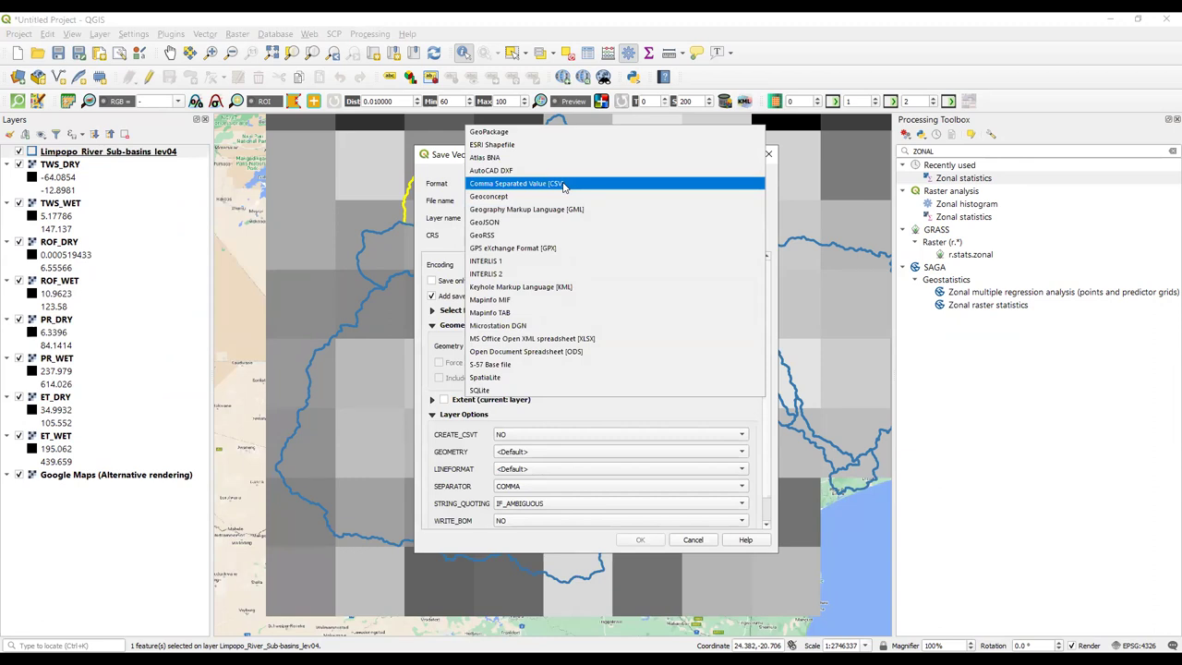
{"action": "left_click", "coordinate": [564, 184]}
{"action": "left_click", "coordinate": [564, 185]}
{"action": "left_click", "coordinate": [564, 185]}
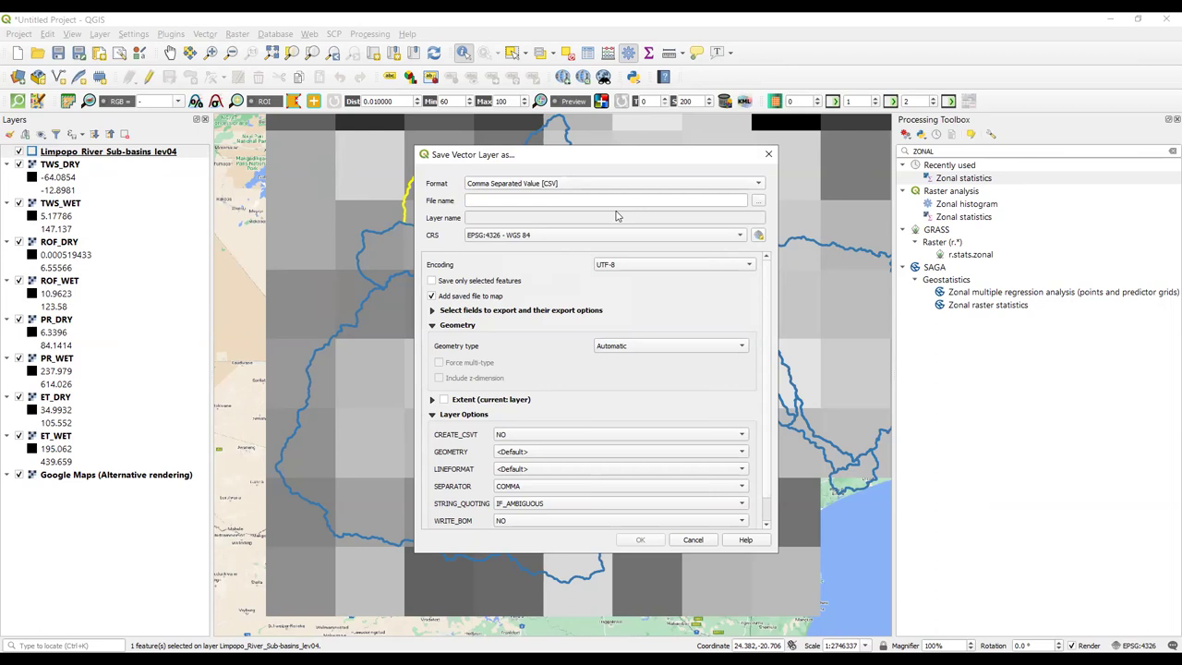
- Name the CSV file GLDAS OUTPUTS on the Desktop and export it
{"action": "left_click", "coordinate": [758, 204]}
{"action": "left_click", "coordinate": [468, 261]}
{"action": "left_click", "coordinate": [564, 309]}
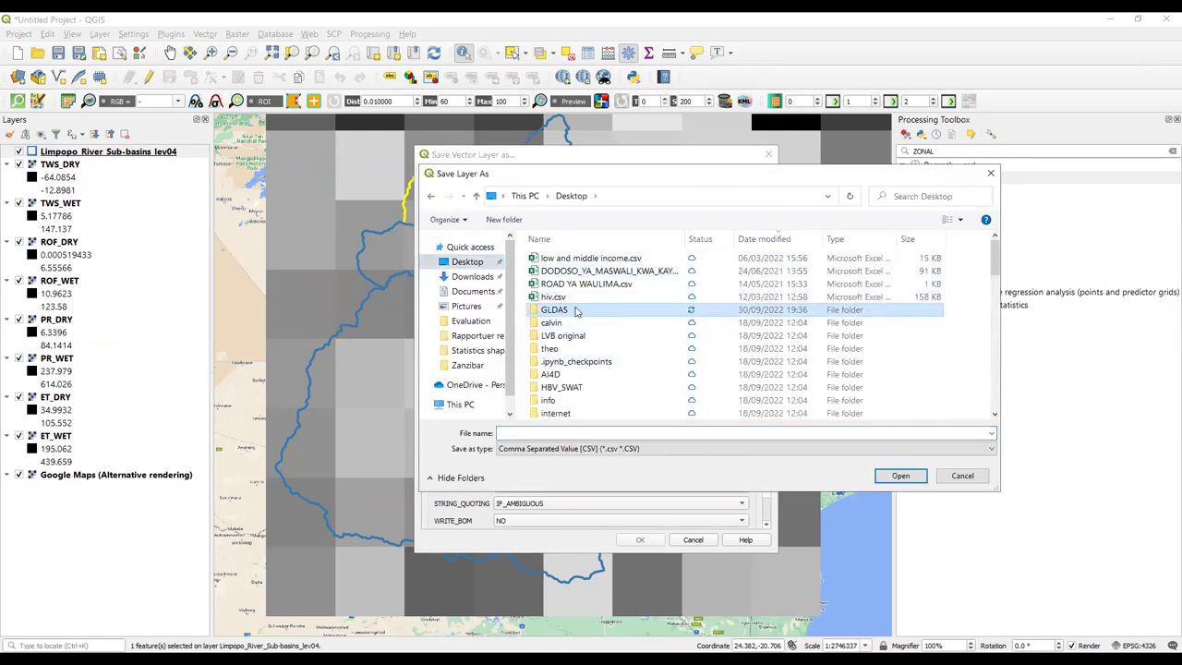
{"action": "left_click", "coordinate": [550, 432]}
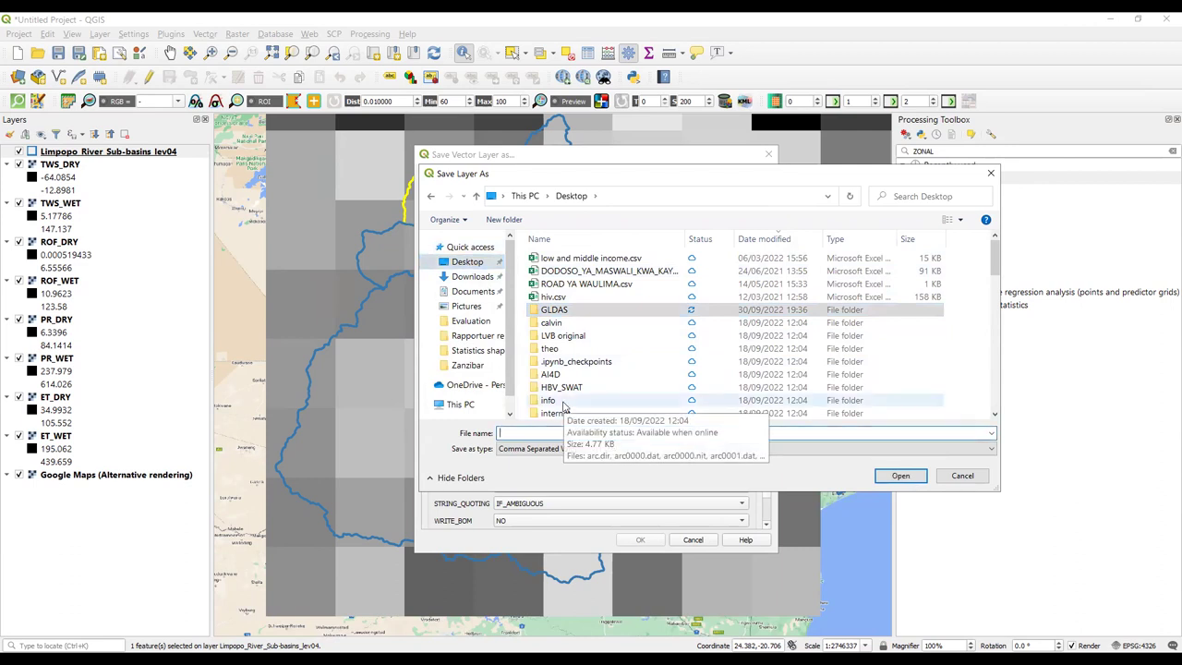
{"action": "type", "text": "g"}
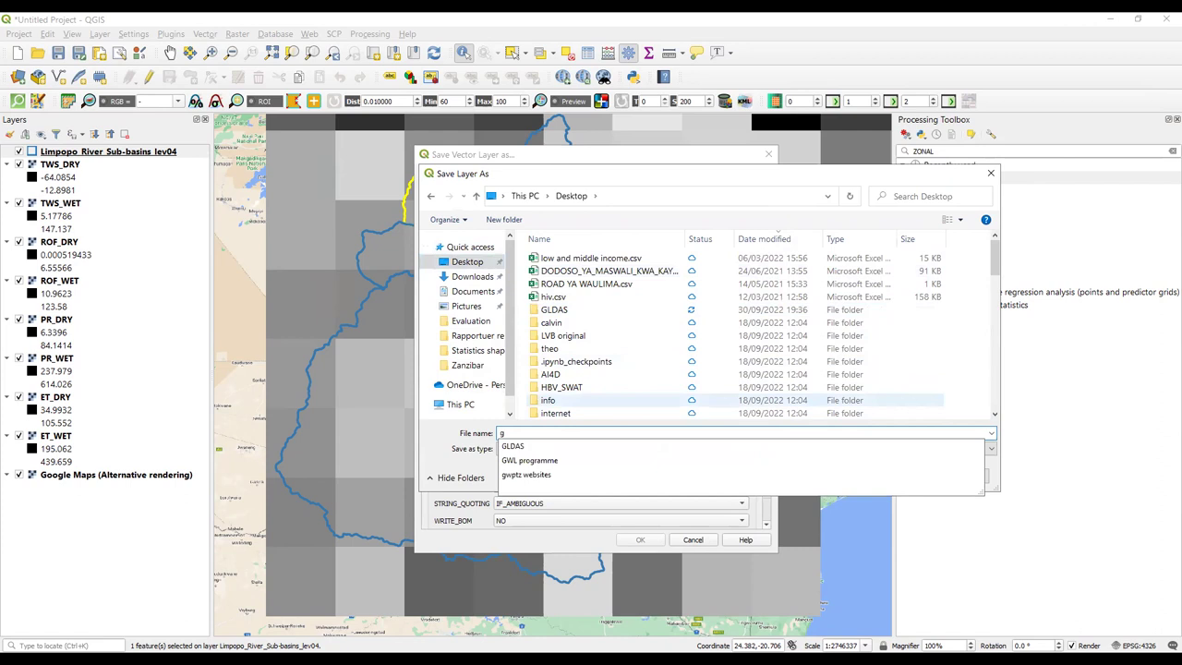
{"action": "type", "text": "ldas"}
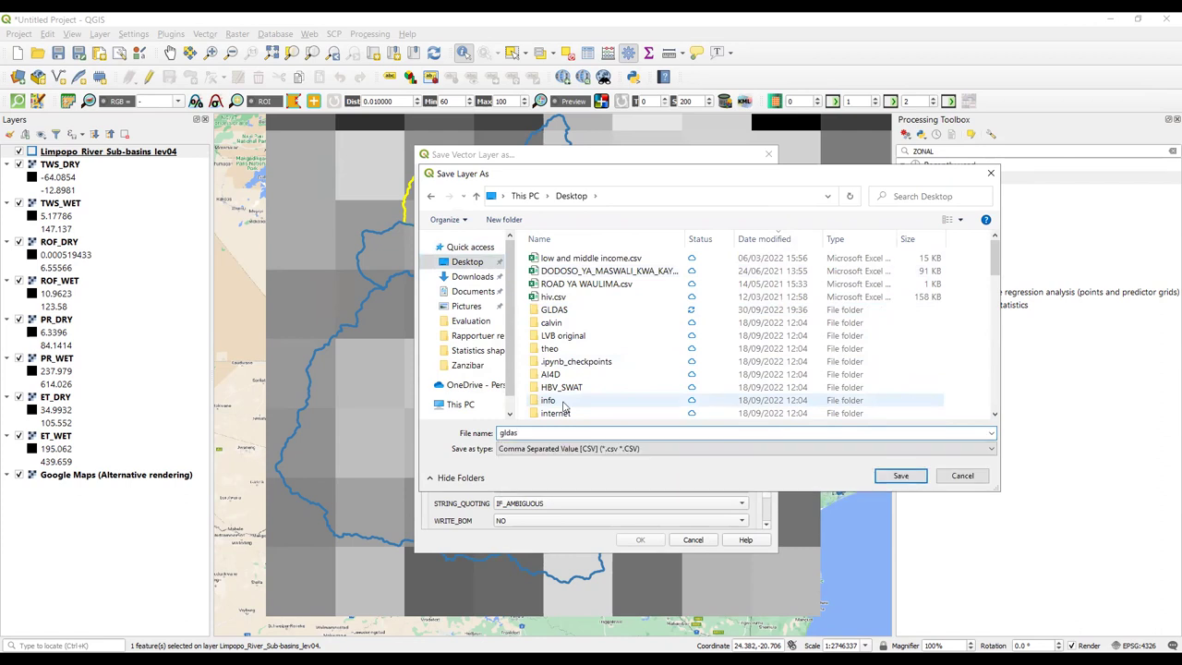
{"action": "key", "text": "ctrl+a"}
{"action": "type", "text": "GLDAS OUTPUTS"}
{"action": "key", "text": "Return"}
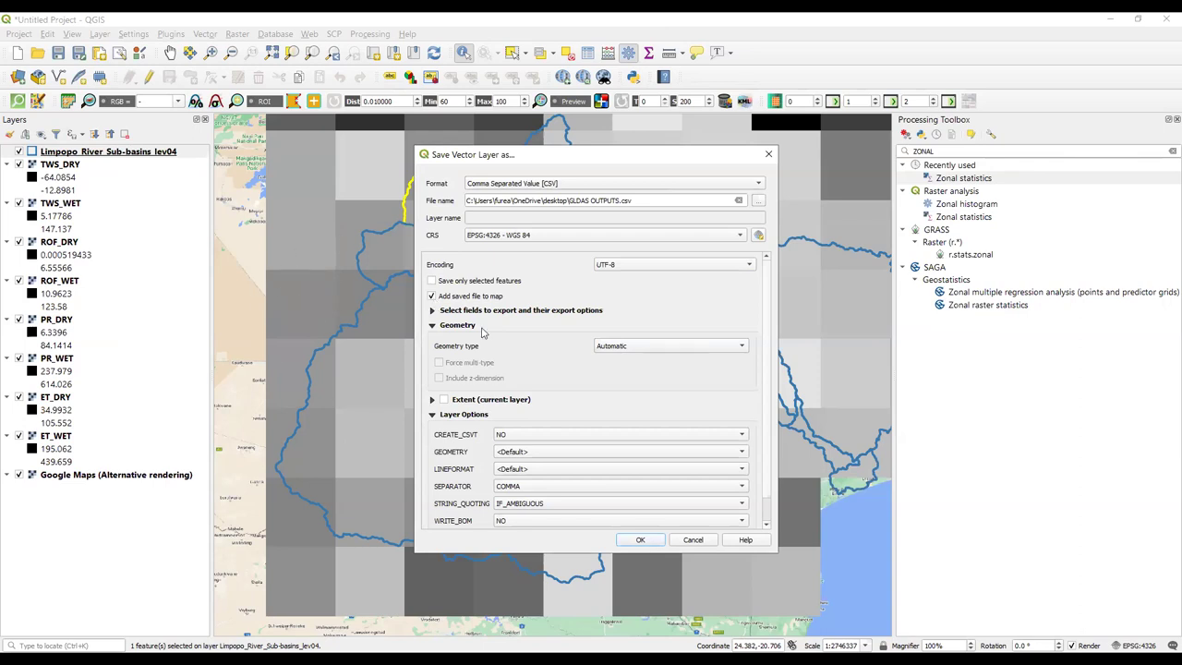
{"action": "left_click", "coordinate": [432, 296]}
{"action": "left_click", "coordinate": [432, 295]}
{"action": "left_click", "coordinate": [640, 541]}
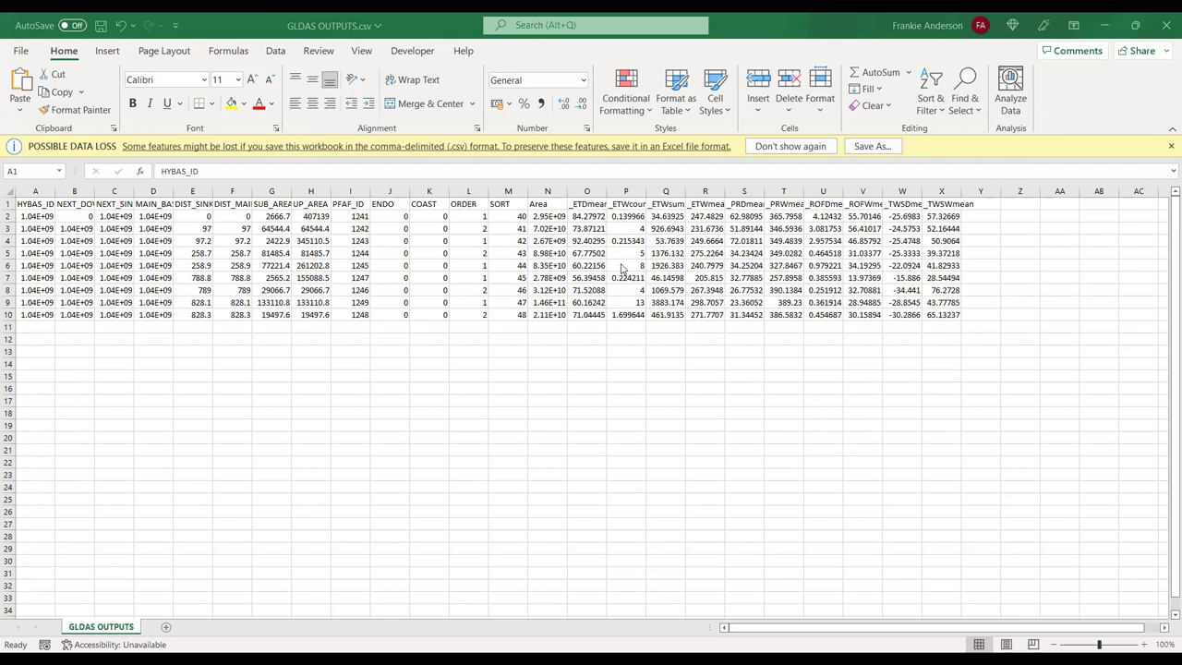
- In Excel, delete the _ETWcount and _ETWsum columns from GLDAS OUTPUTS.csv
{"action": "left_click", "coordinate": [590, 204]}
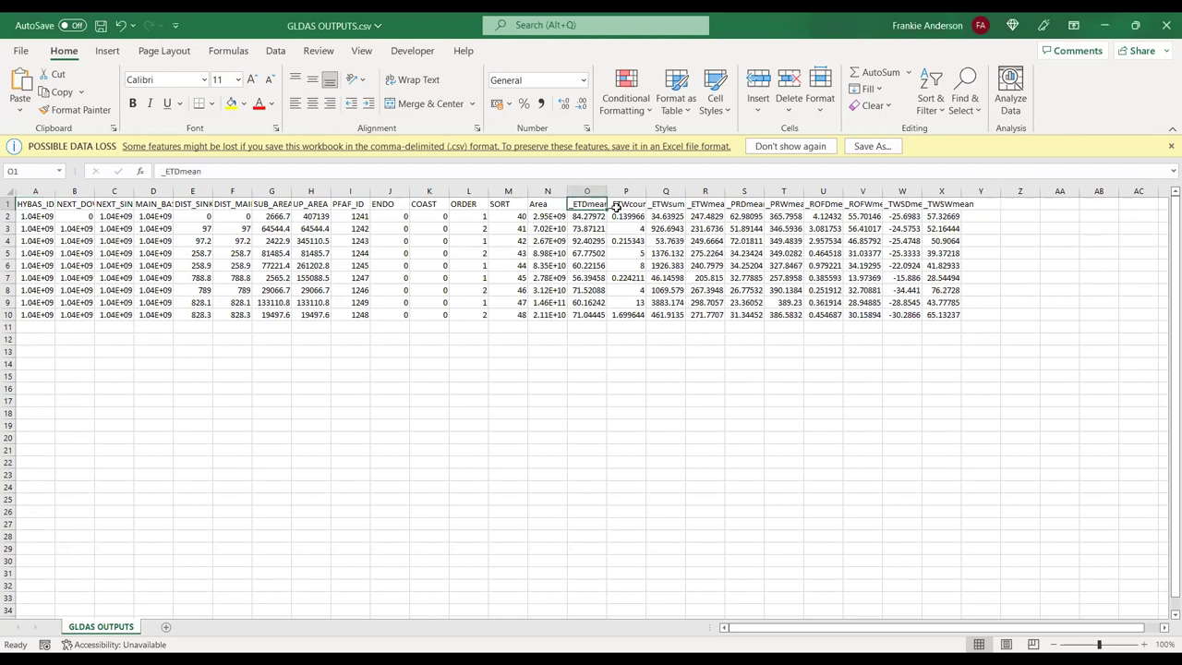
{"action": "left_click", "coordinate": [620, 205]}
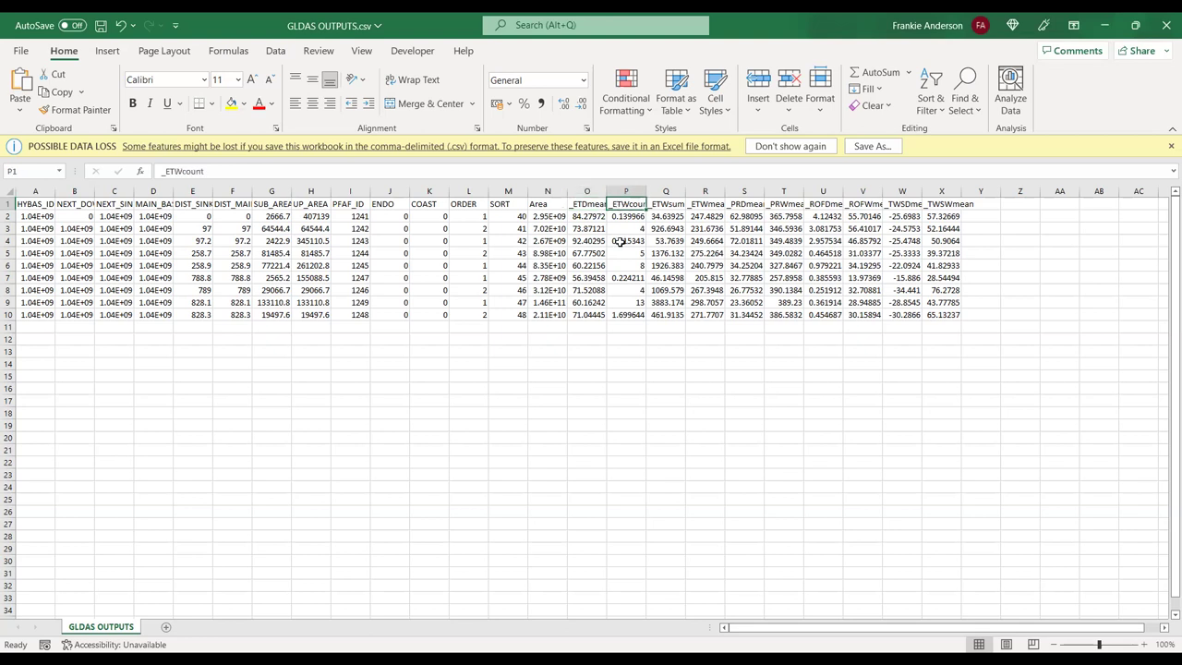
{"action": "left_click", "coordinate": [583, 205]}
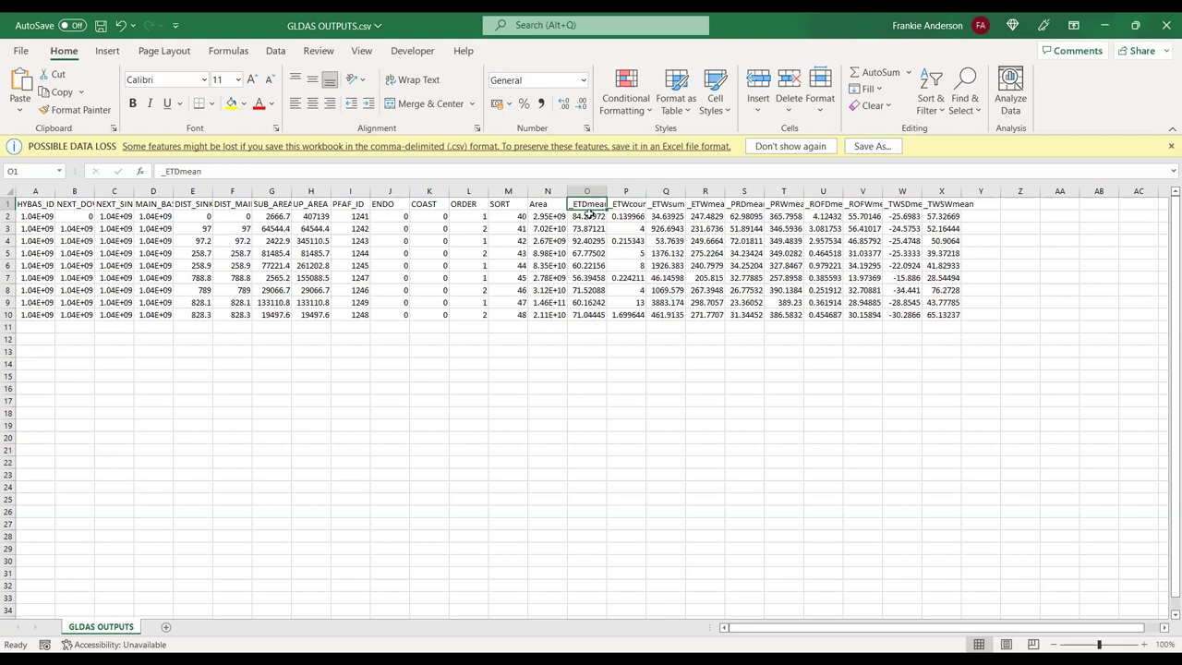
{"action": "left_click", "coordinate": [624, 205]}
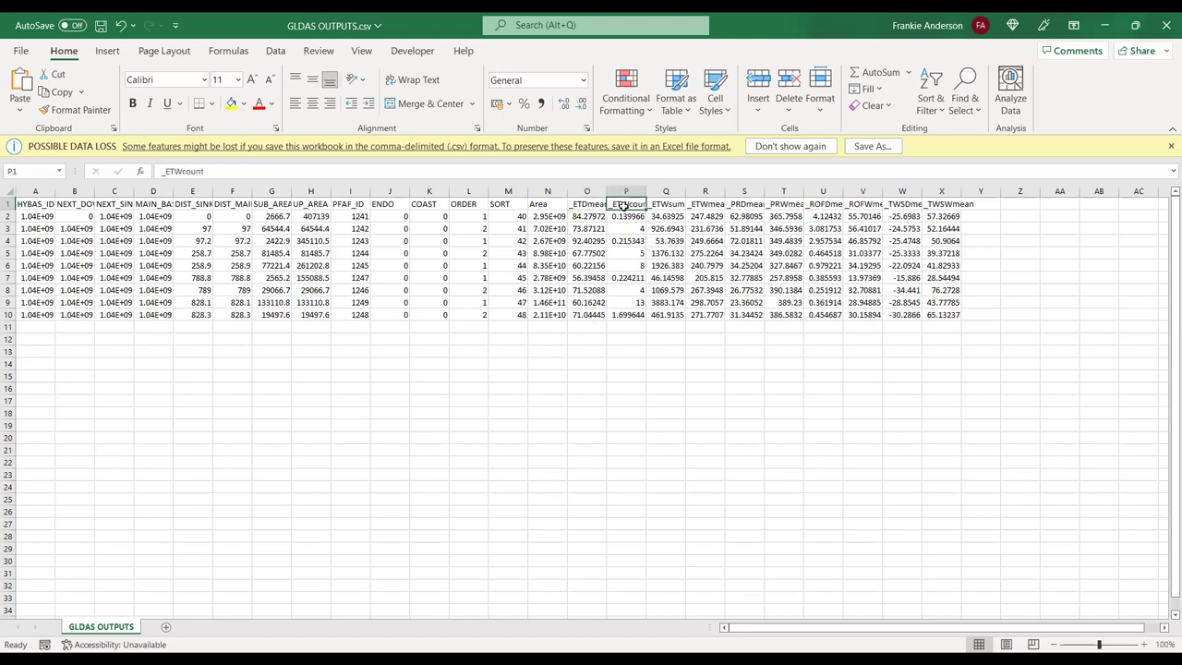
{"action": "left_click", "coordinate": [626, 191]}
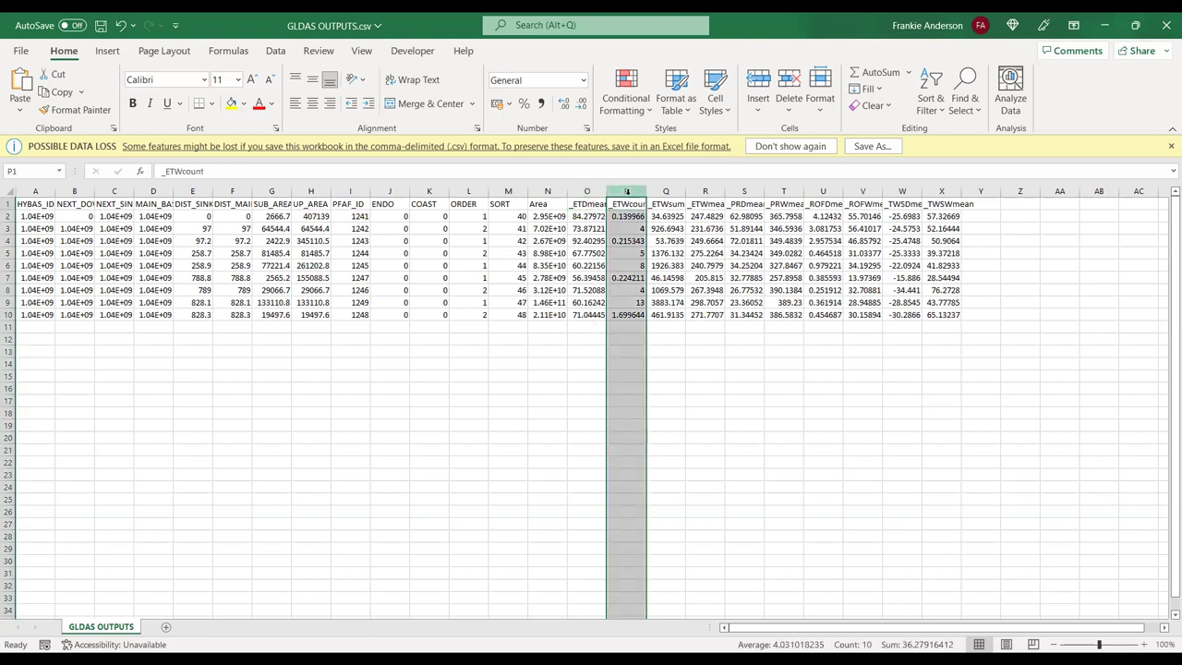
{"action": "right_click", "coordinate": [627, 191]}
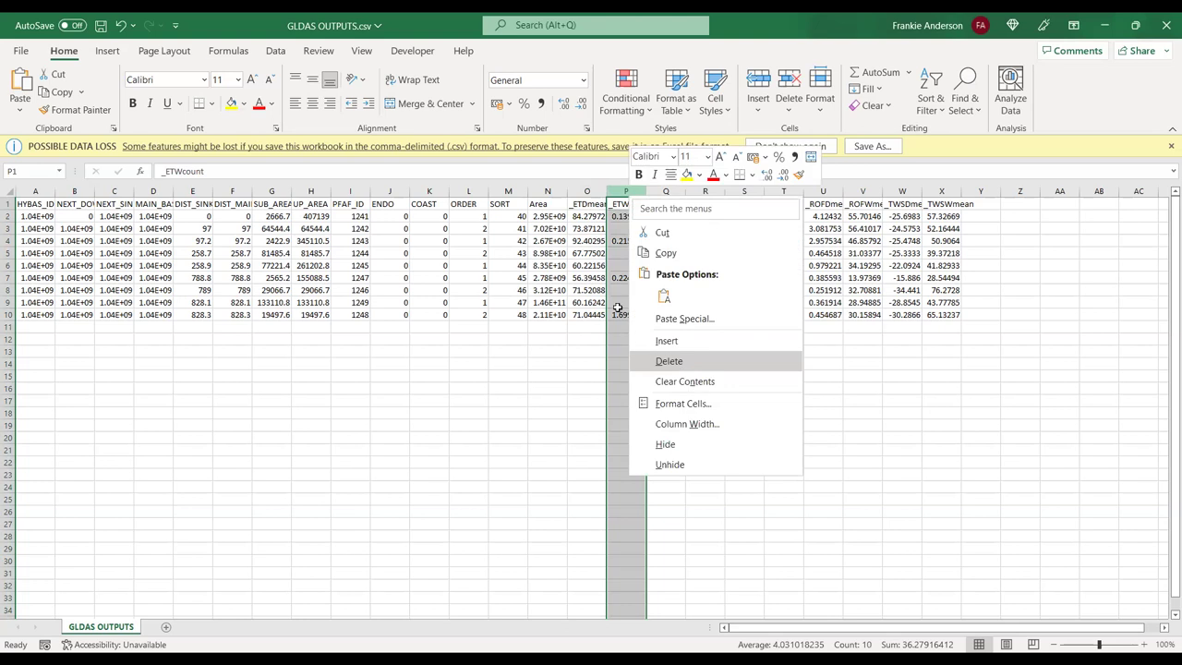
{"action": "left_click", "coordinate": [667, 360]}
{"action": "left_click", "coordinate": [624, 204]}
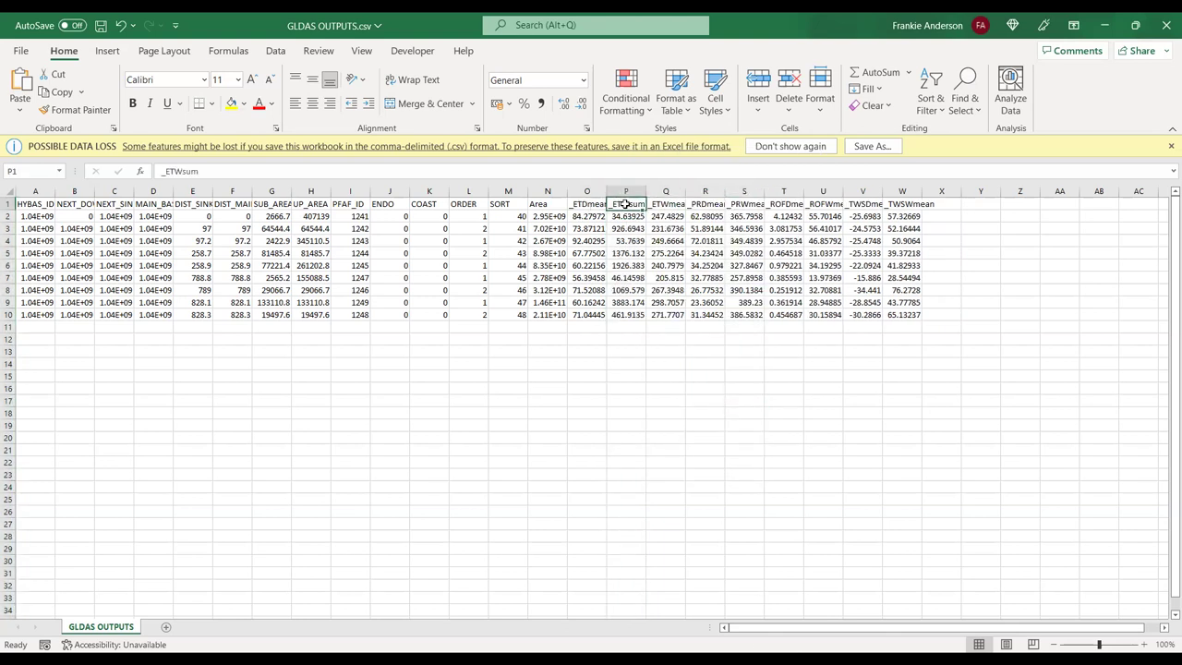
{"action": "left_click", "coordinate": [627, 192]}
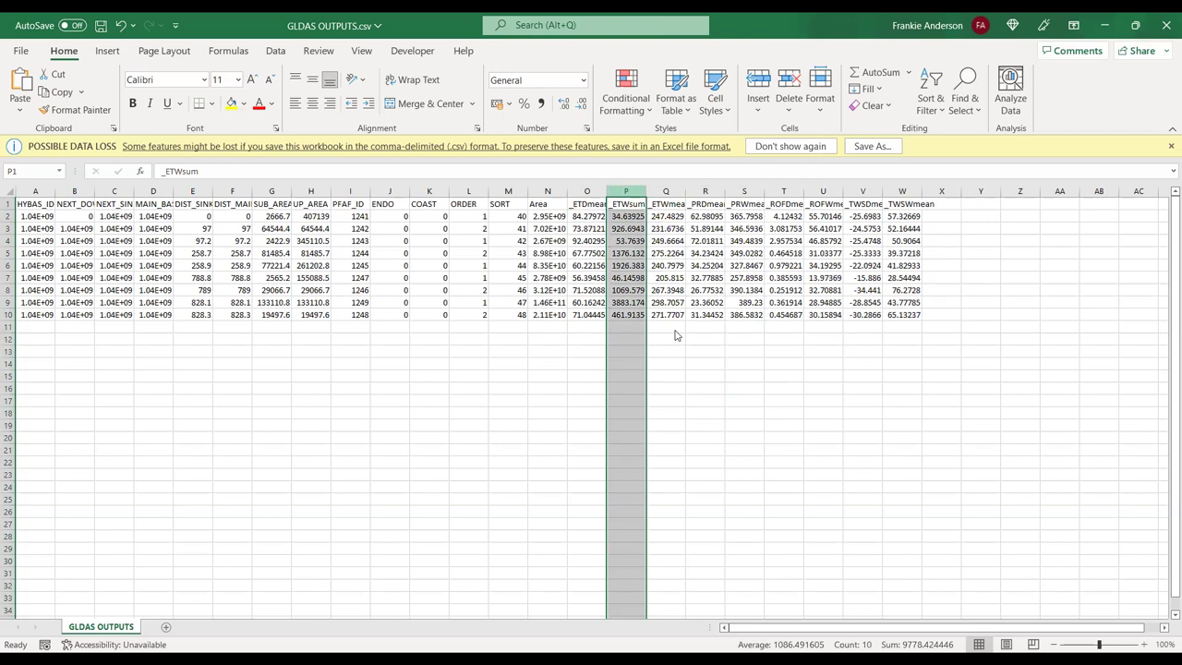
{"action": "key", "text": "ctrl+minus"}
- Examine the exported mean columns from _ETDmean through _TWSWmean and the HYBAS_ID column for the sub-basins
{"action": "left_click", "coordinate": [591, 203]}
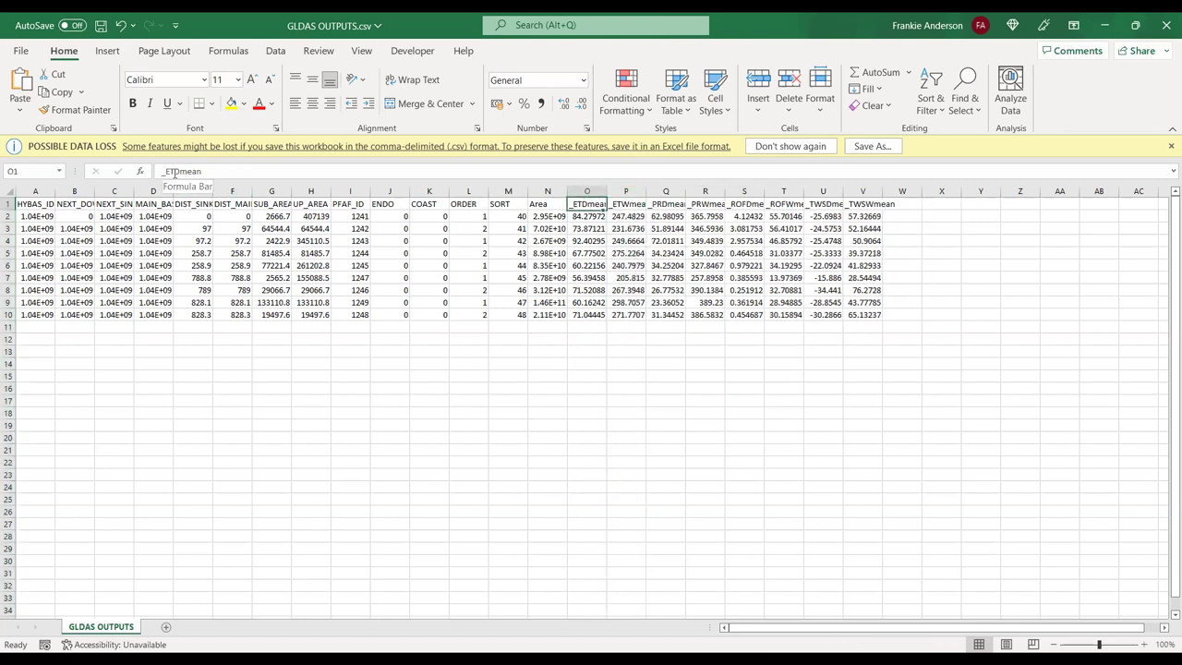
{"action": "key", "text": "Right"}
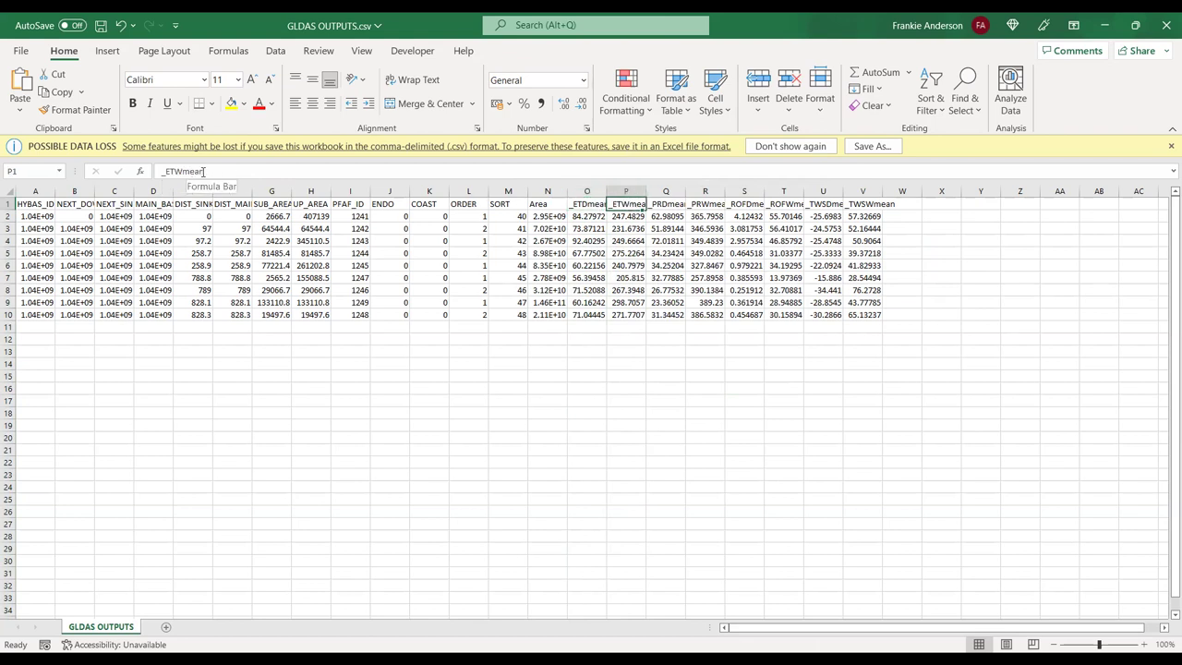
{"action": "key", "text": "Right"}
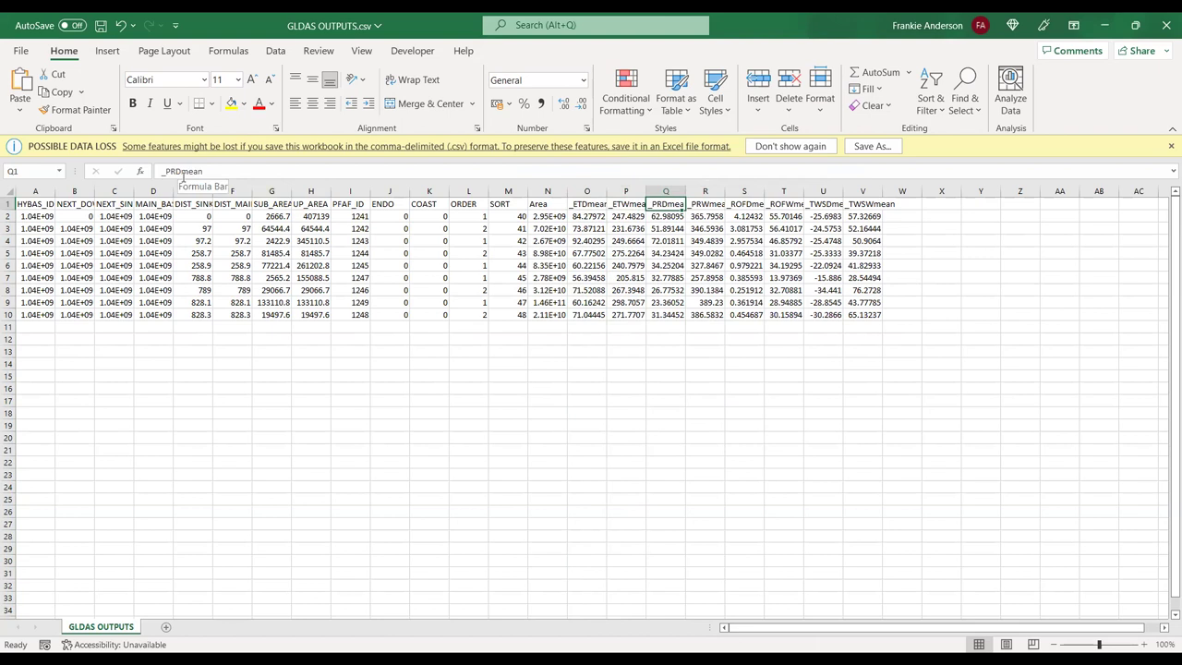
{"action": "key", "text": "Right"}
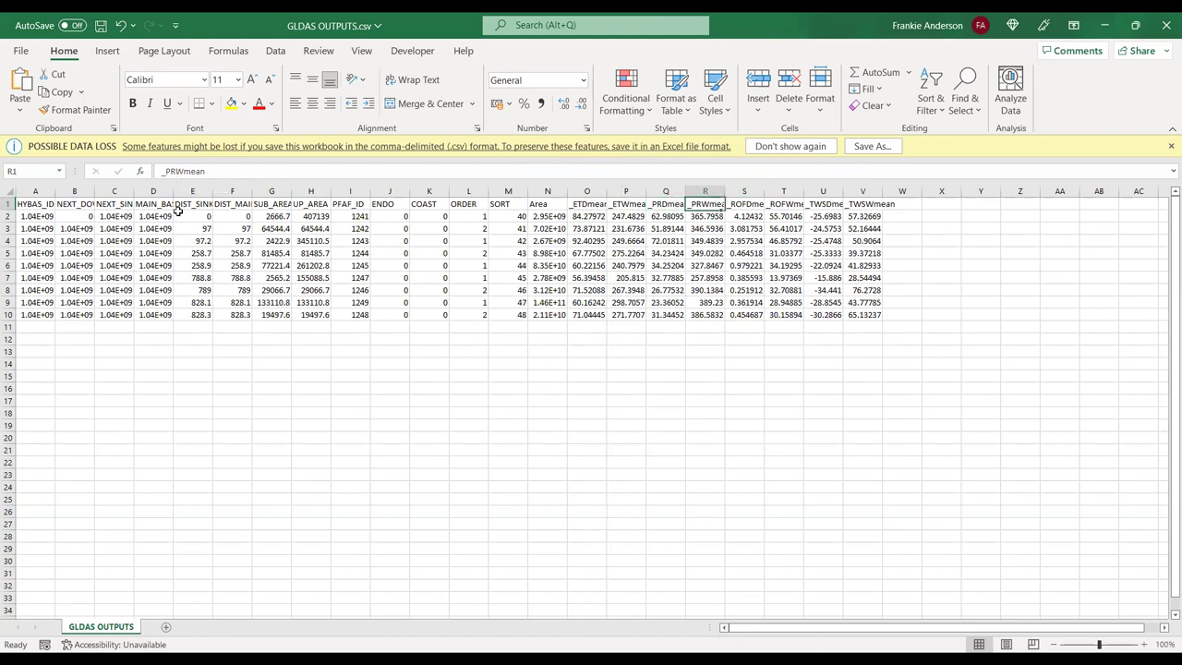
{"action": "key", "text": "Right"}
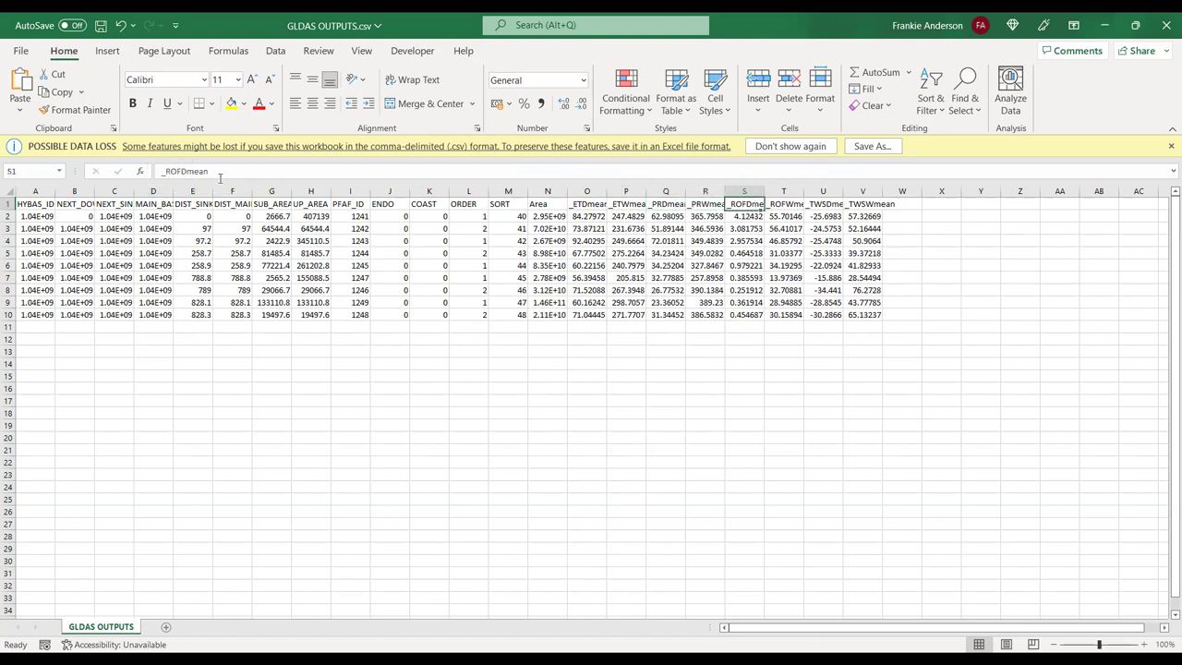
{"action": "key", "text": "Right"}
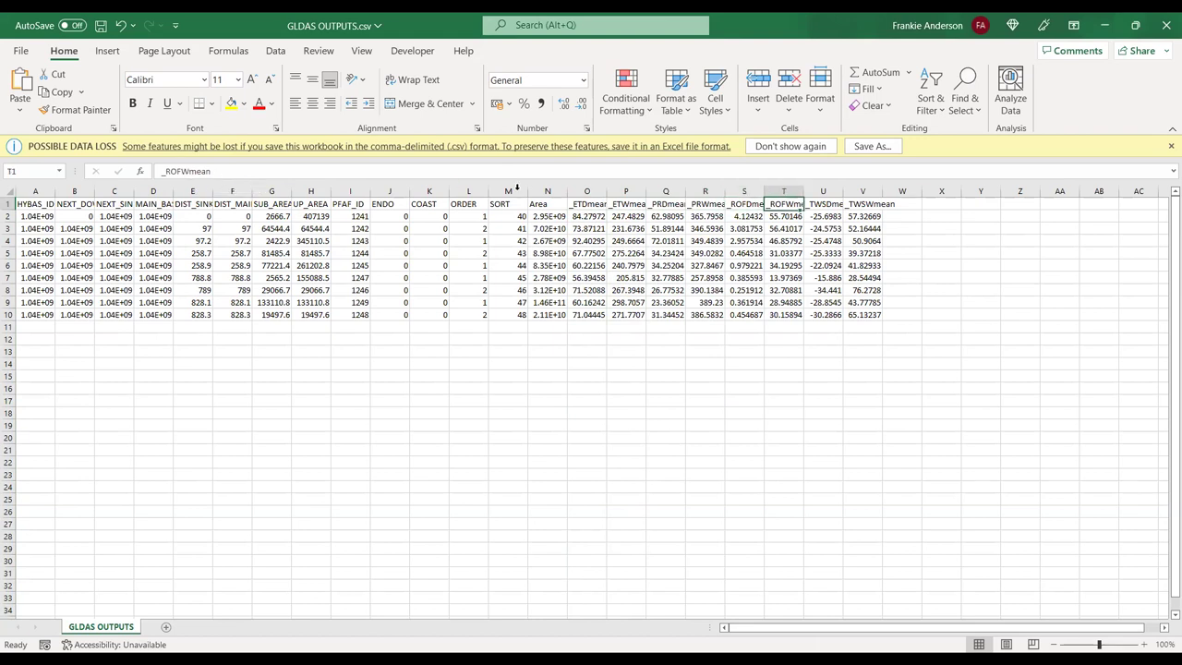
{"action": "key", "text": "Right"}
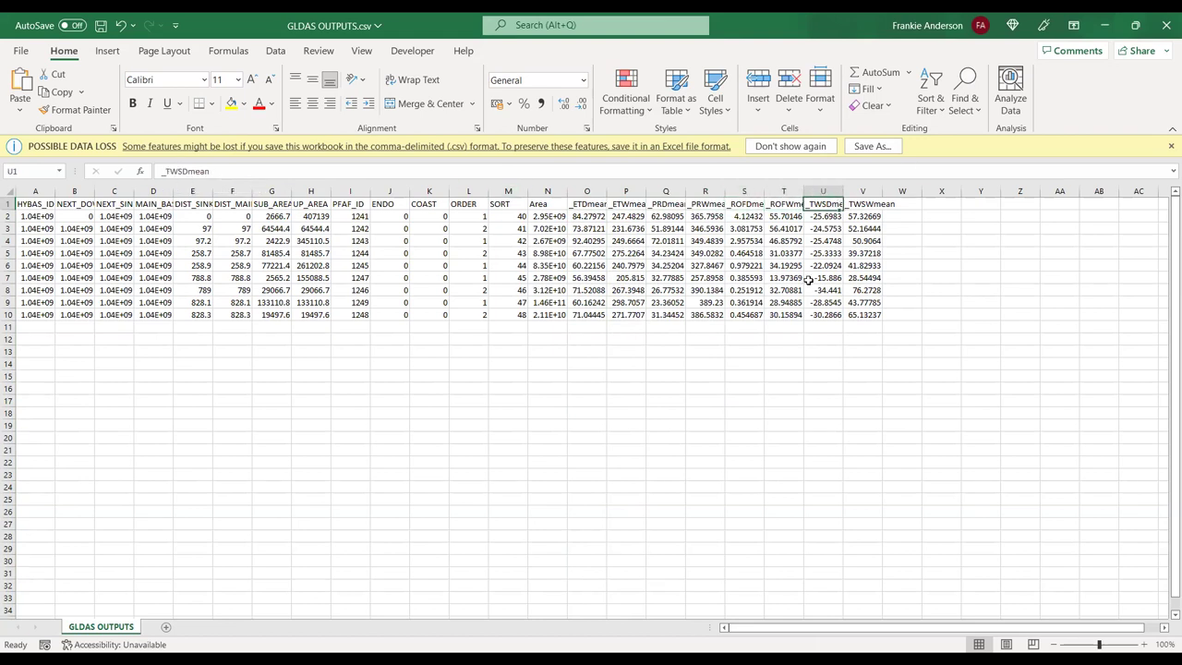
{"action": "key", "text": "Right"}
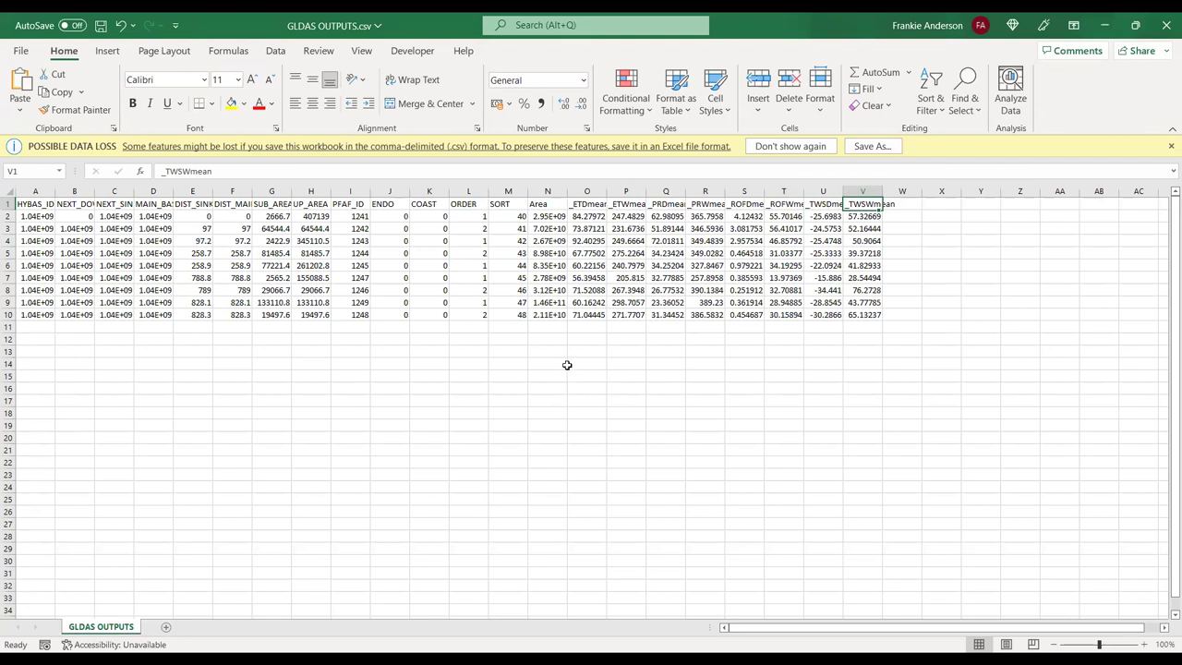
{"action": "left_click_drag", "start_coordinate": [33, 203], "coordinate": [29, 303]}
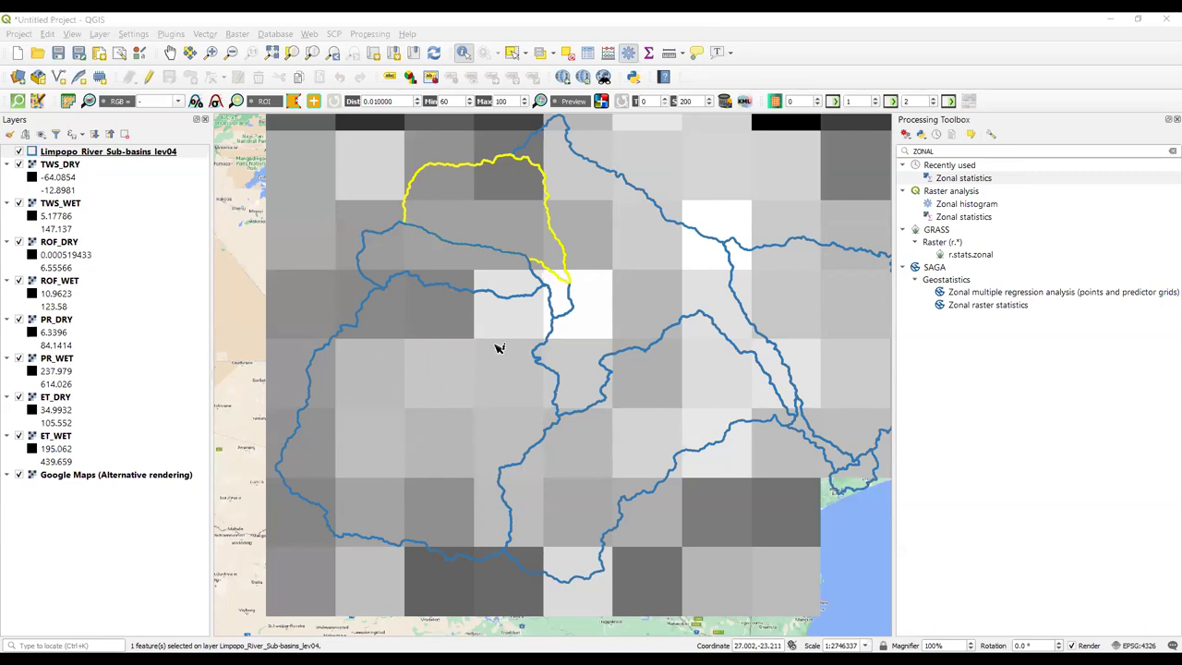
- In QGIS, start editing the Limpopo sub-basins attribute table and add a decimal number (real) field named Area (m2)
{"action": "right_click", "coordinate": [134, 153]}
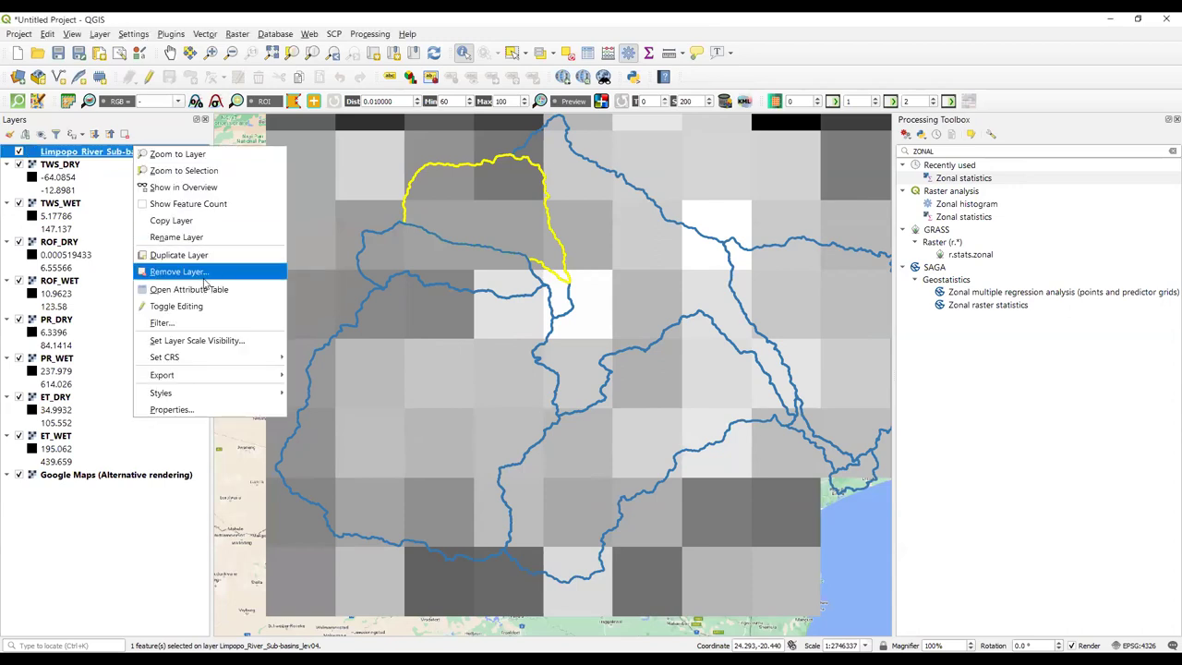
{"action": "key", "text": "Return"}
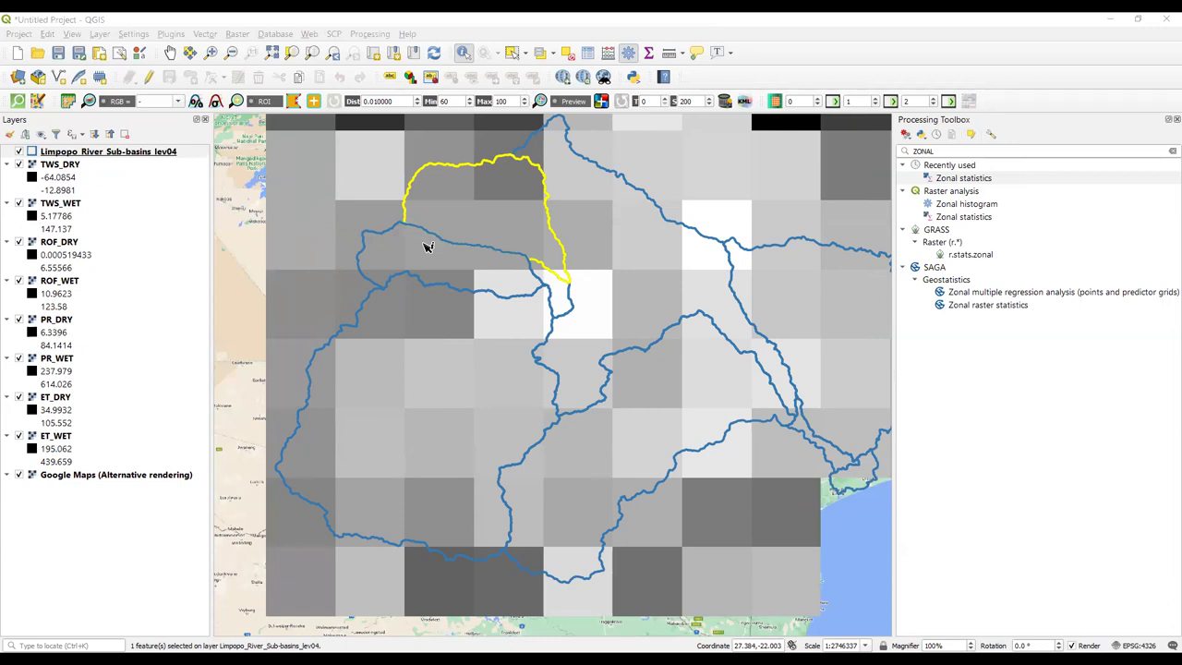
{"action": "key", "text": "ctrl+e"}
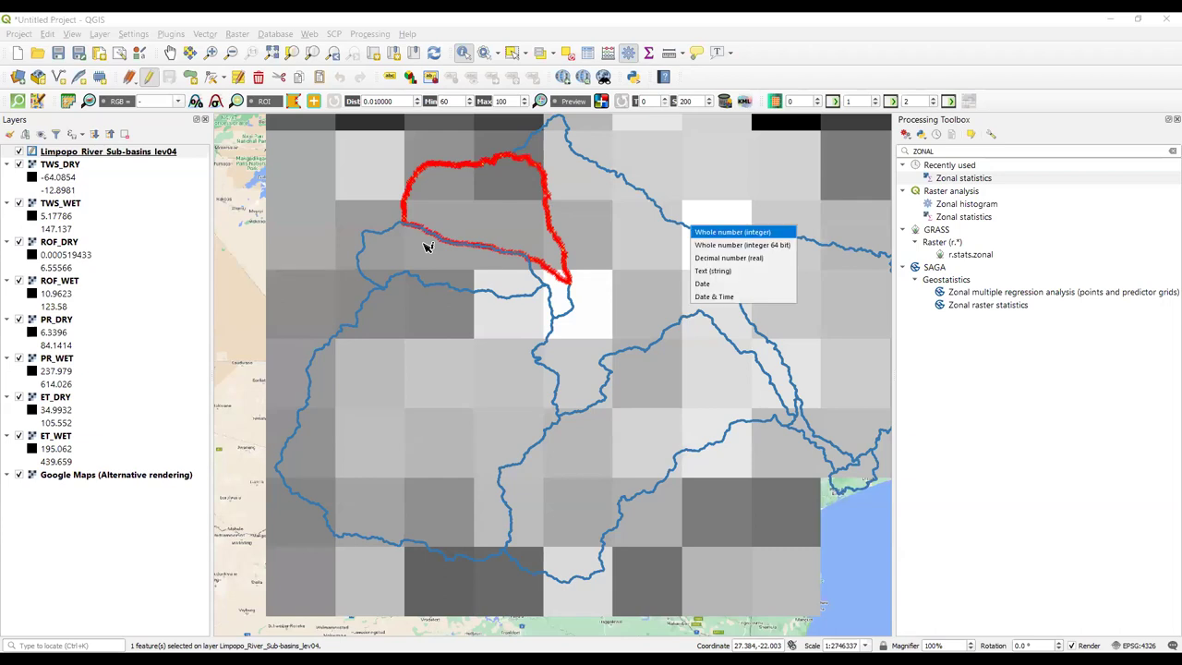
{"action": "key", "text": "Down"}
{"action": "key", "text": "Down"}
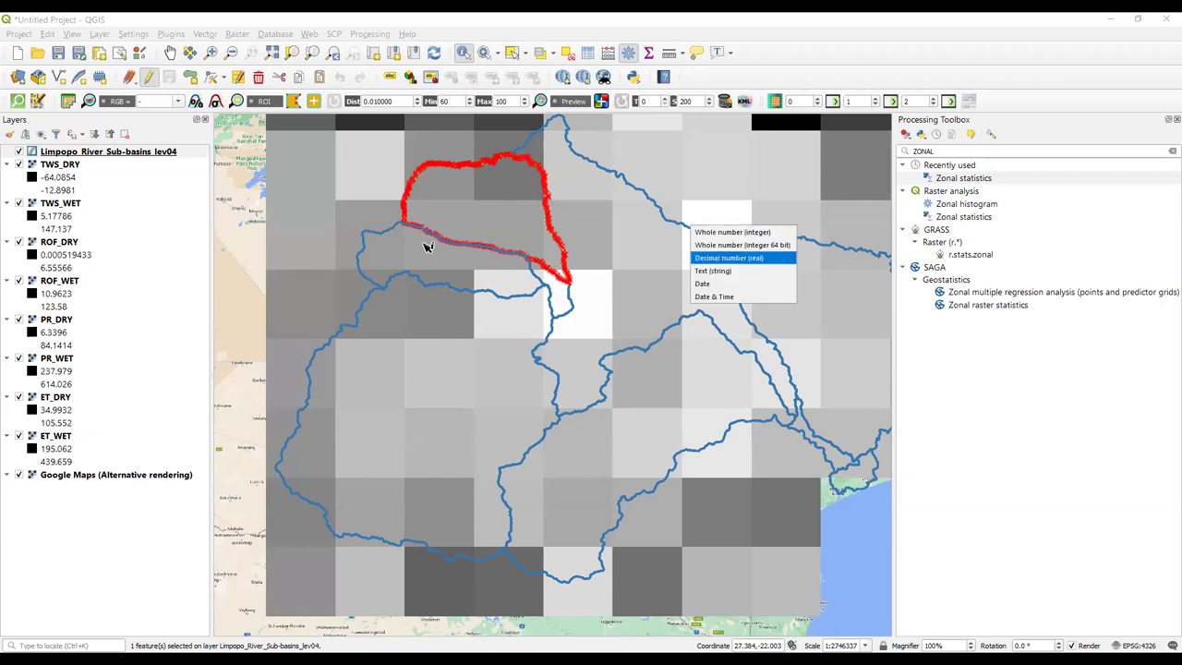
{"action": "key", "text": "Return"}
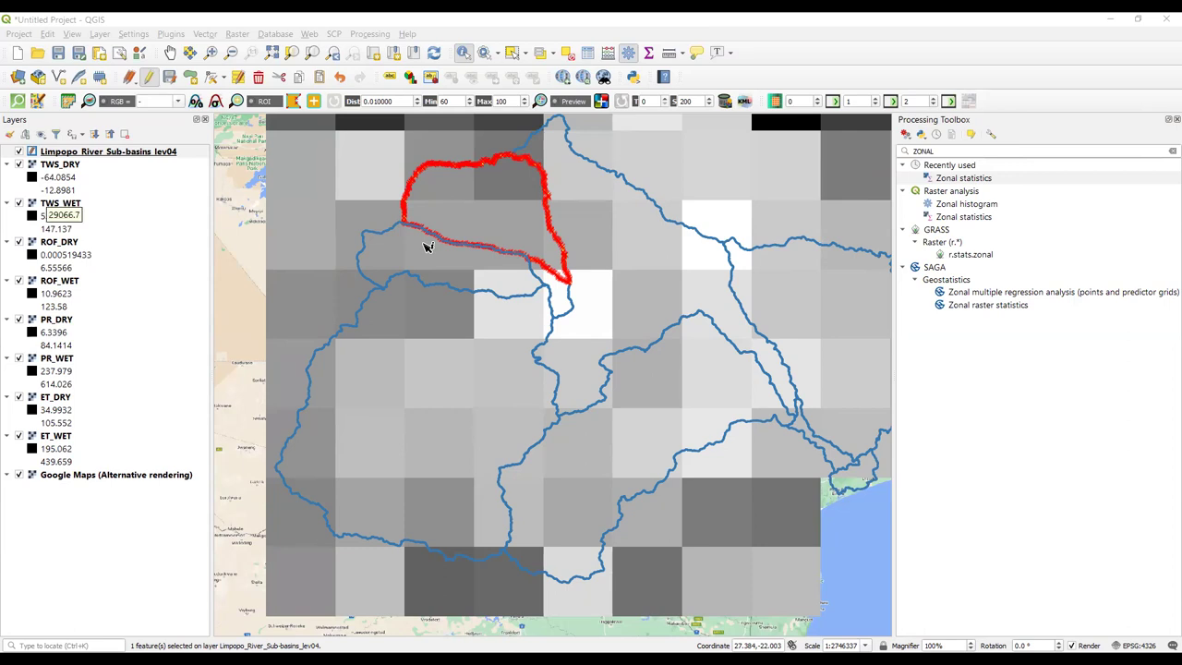
- Fill the Area (m2) field with the area of every sub-basin and save the layer edits
{"action": "key", "text": "ctrl+alt+a"}
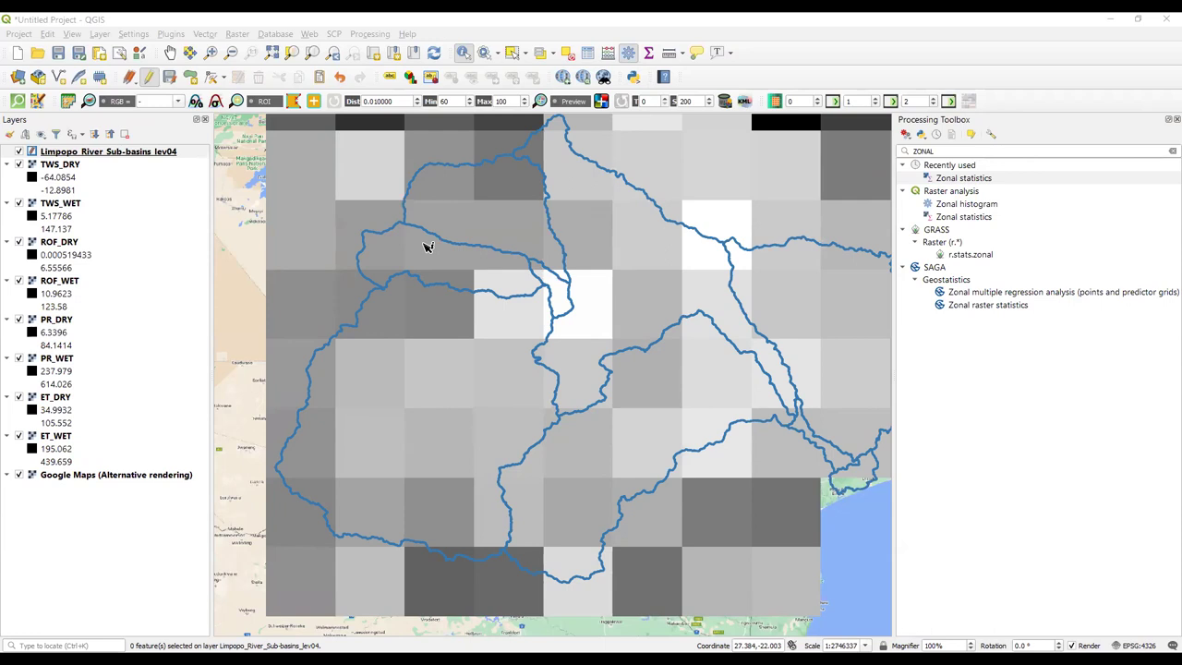
{"action": "key", "text": "alt+Down"}
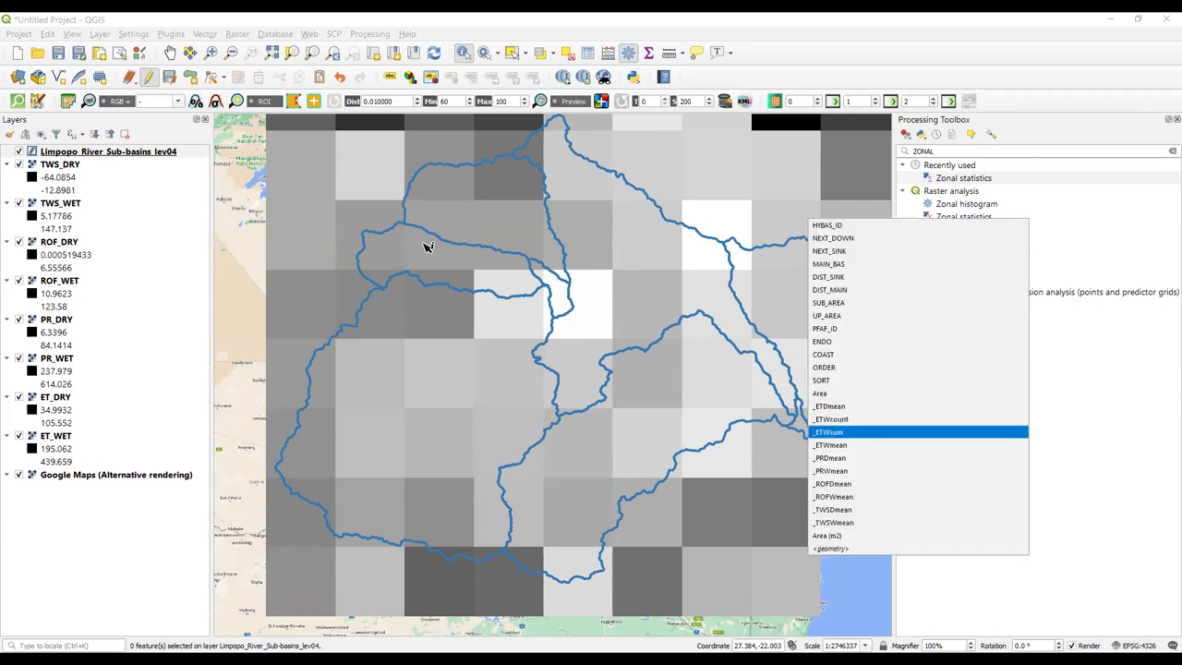
{"action": "key", "text": "Return"}
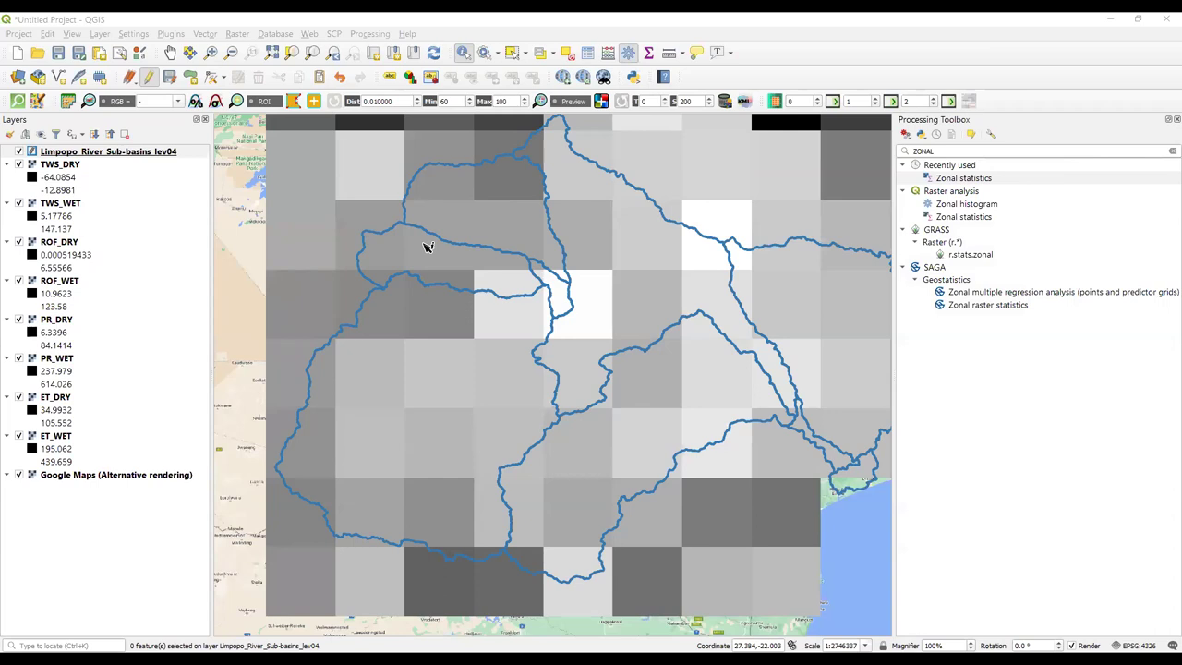
{"action": "mouse_move", "coordinate": [427, 247]}
{"action": "key", "text": "ctrl+e"}
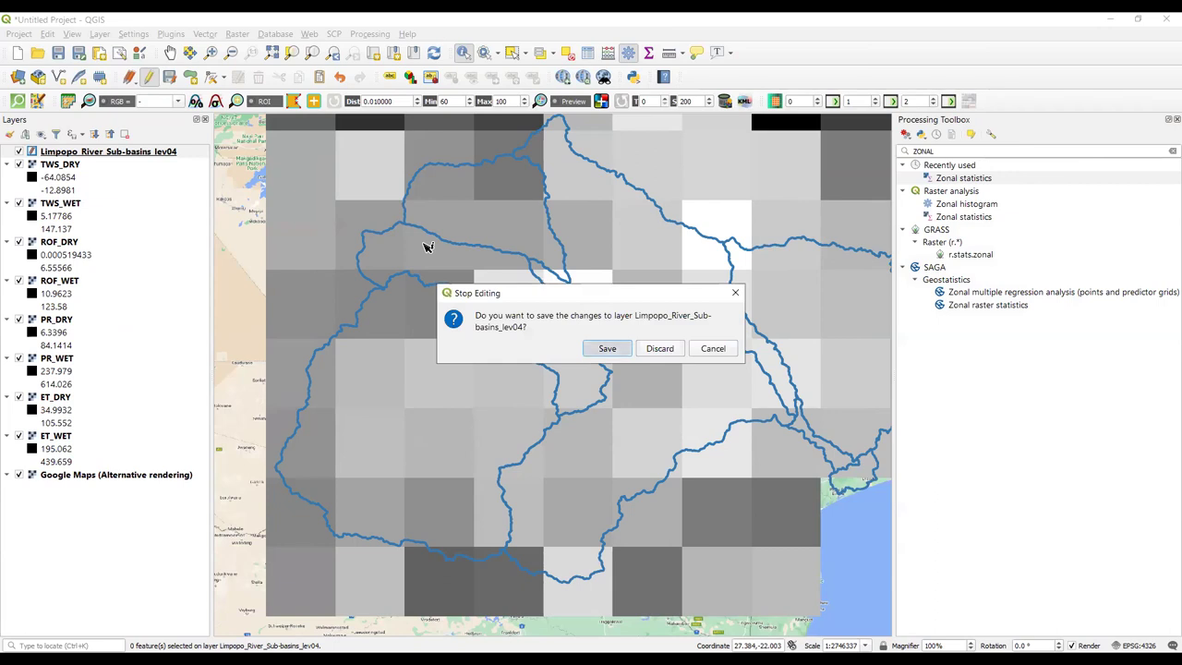
{"action": "key", "text": "Return"}
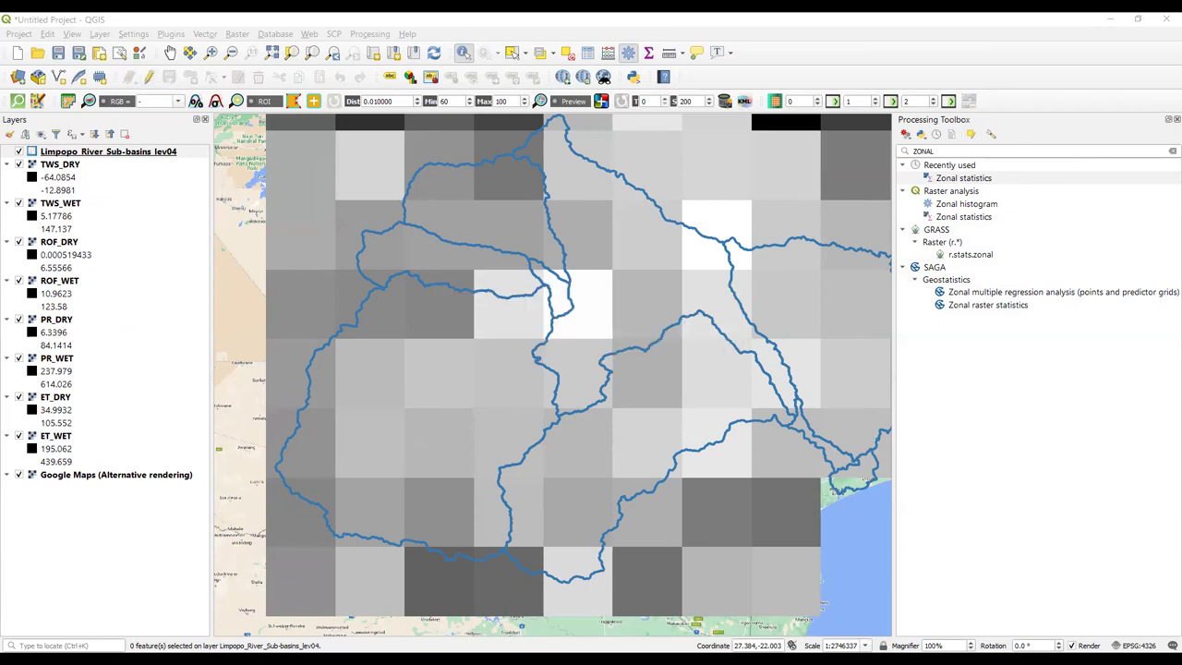
- Export all features of the Limpopo sub-basins layer as Comma Separated Value [CSV], overwriting GLDAS OUTPUTS.csv on the Desktop
{"action": "left_click", "coordinate": [80, 152]}
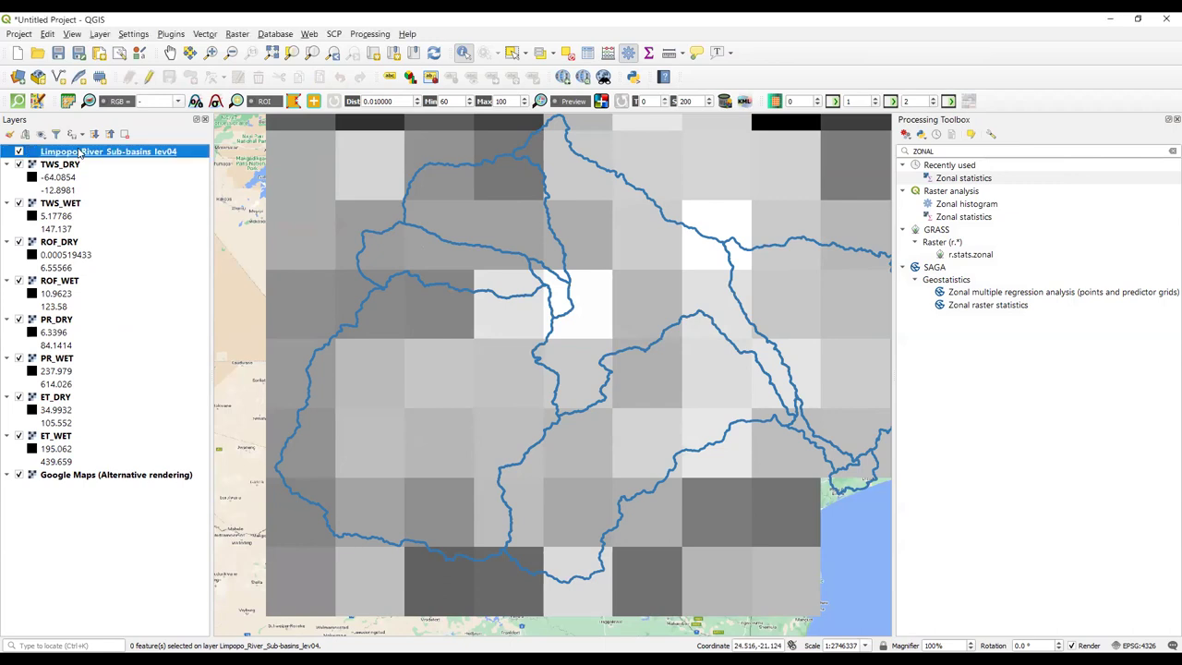
{"action": "right_click", "coordinate": [80, 151]}
{"action": "mouse_move", "coordinate": [210, 376]}
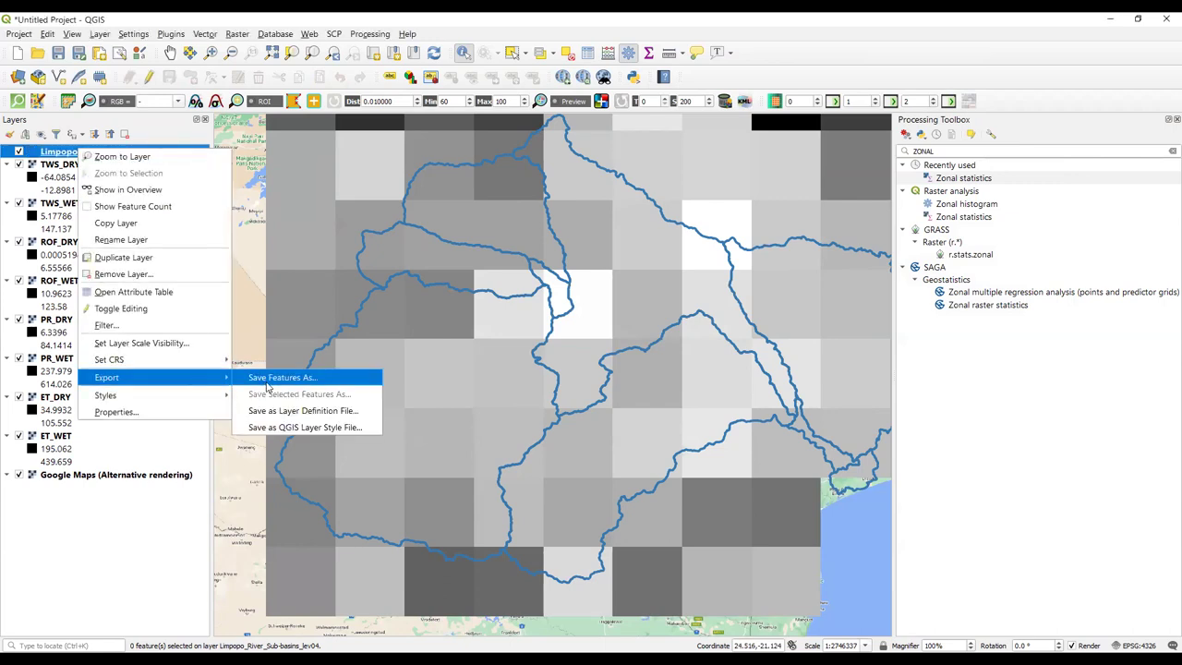
{"action": "left_click", "coordinate": [268, 379]}
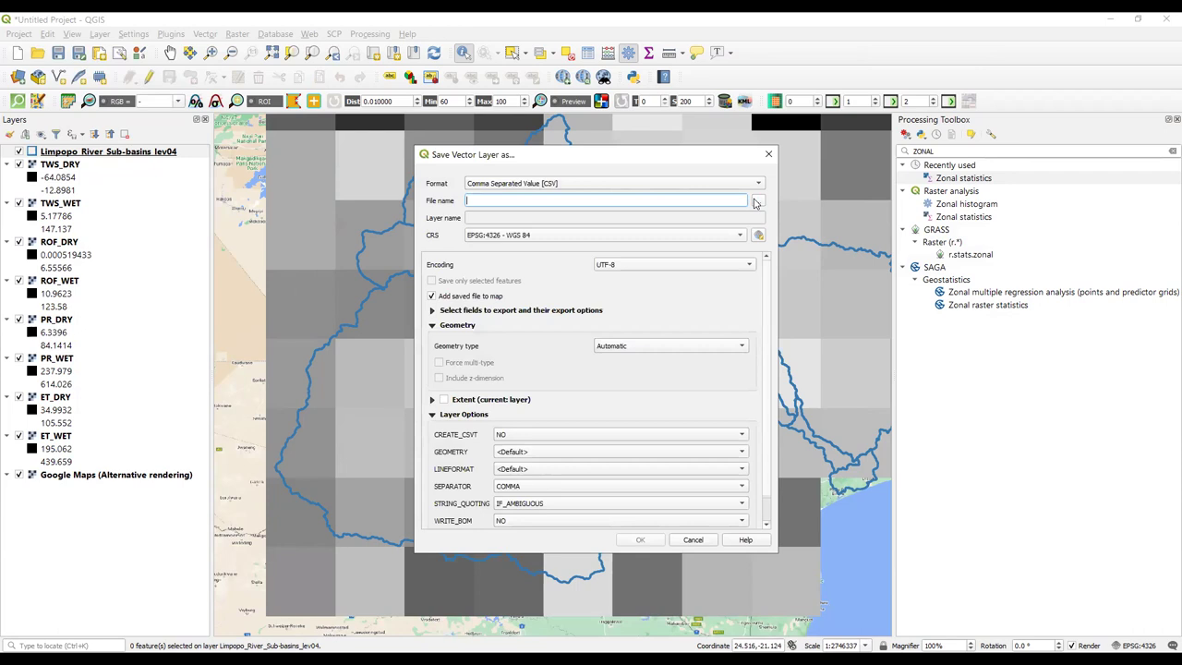
{"action": "left_click", "coordinate": [755, 202]}
{"action": "left_click", "coordinate": [579, 260]}
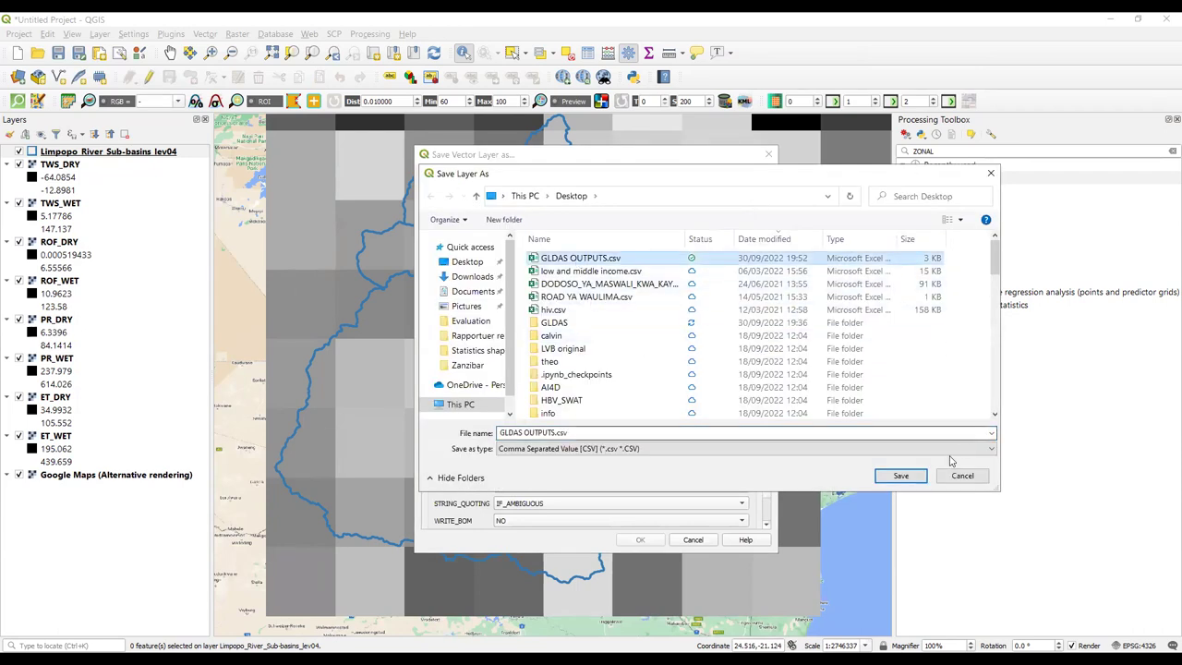
{"action": "left_click", "coordinate": [900, 475]}
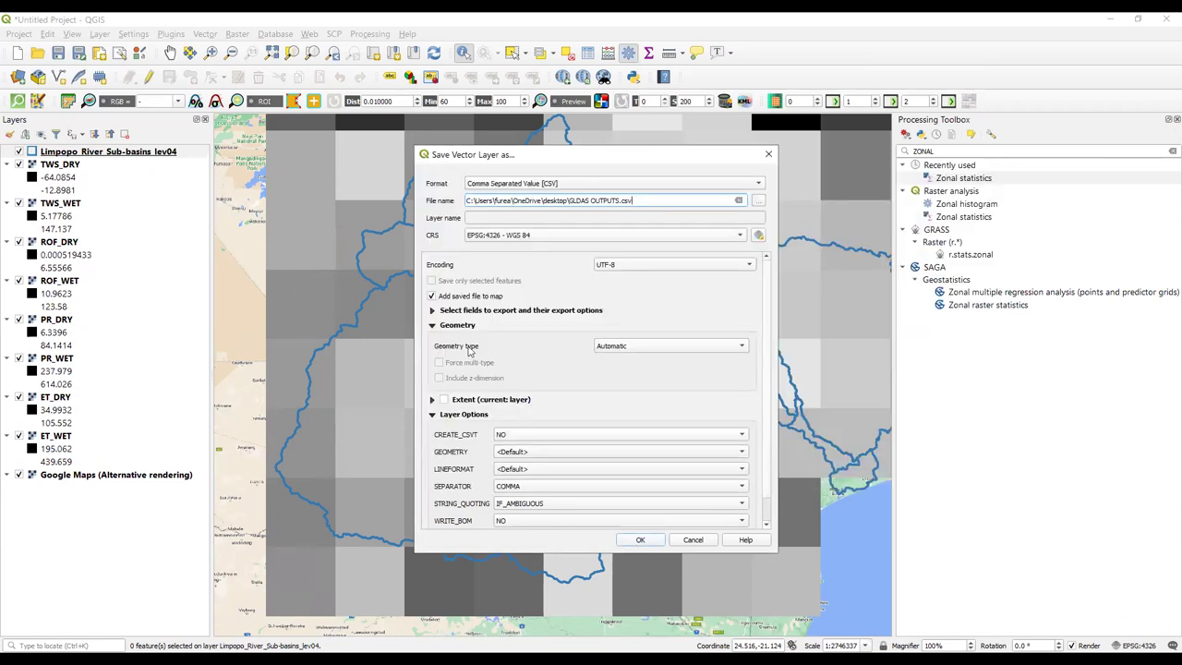
{"action": "left_click", "coordinate": [641, 541]}
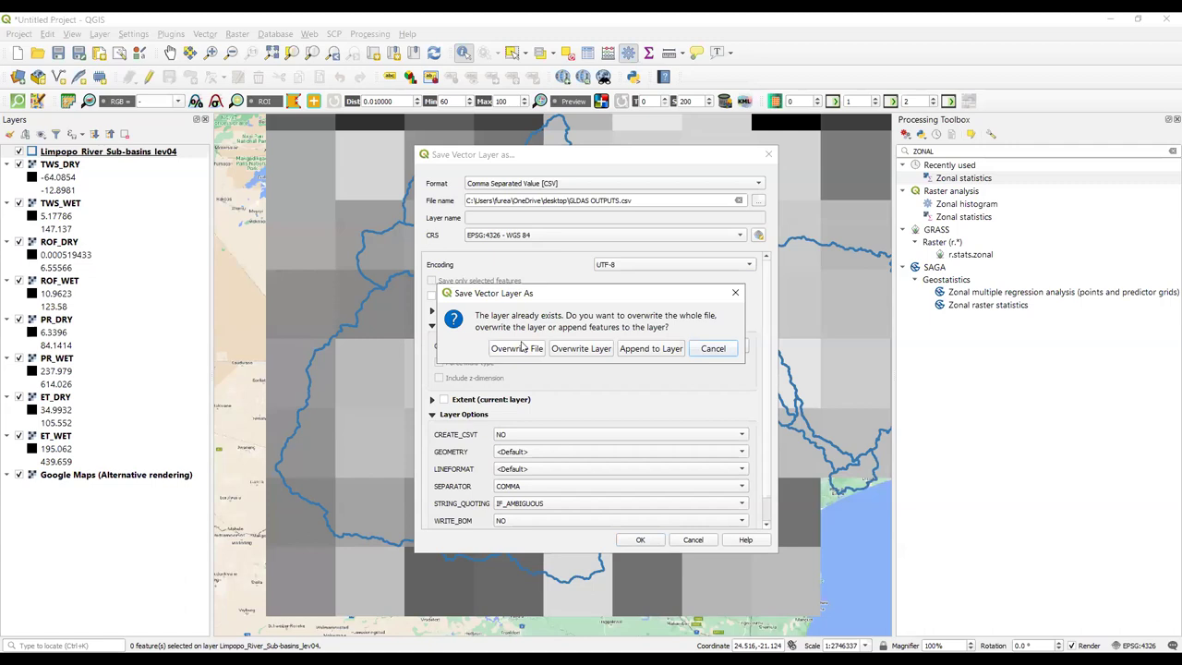
{"action": "left_click", "coordinate": [523, 347]}
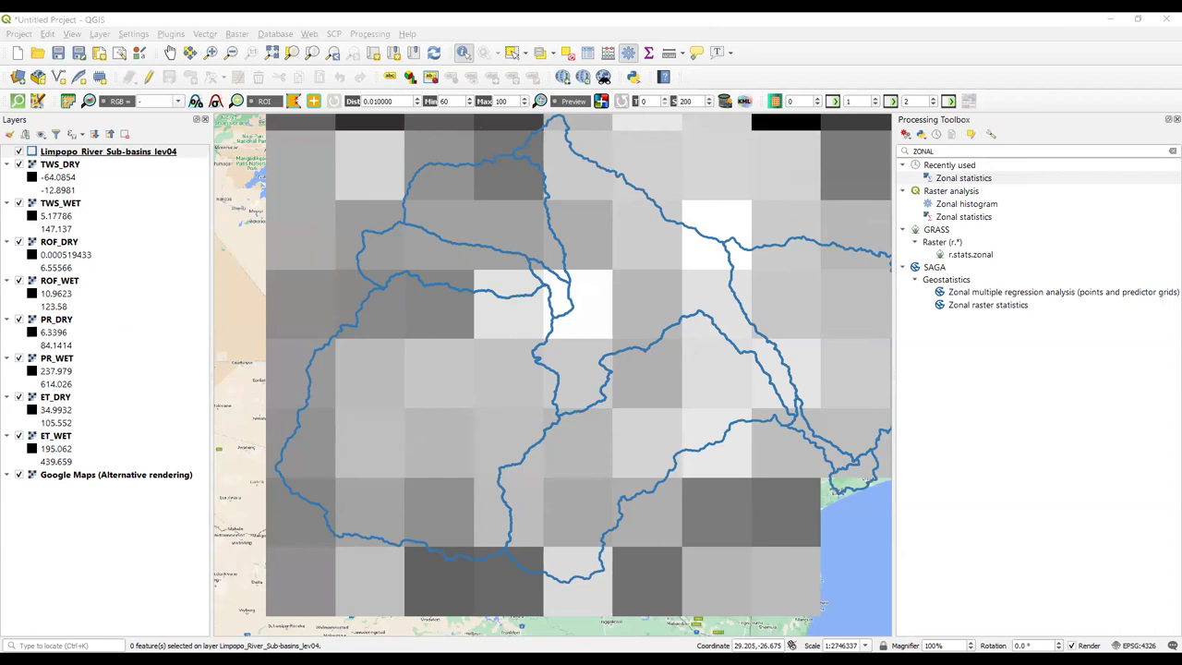
- In Excel, delete the _ETWcount and _ETWsum columns from the re-exported GLDAS OUTPUTS.csv
{"action": "key", "text": "alt+Tab"}
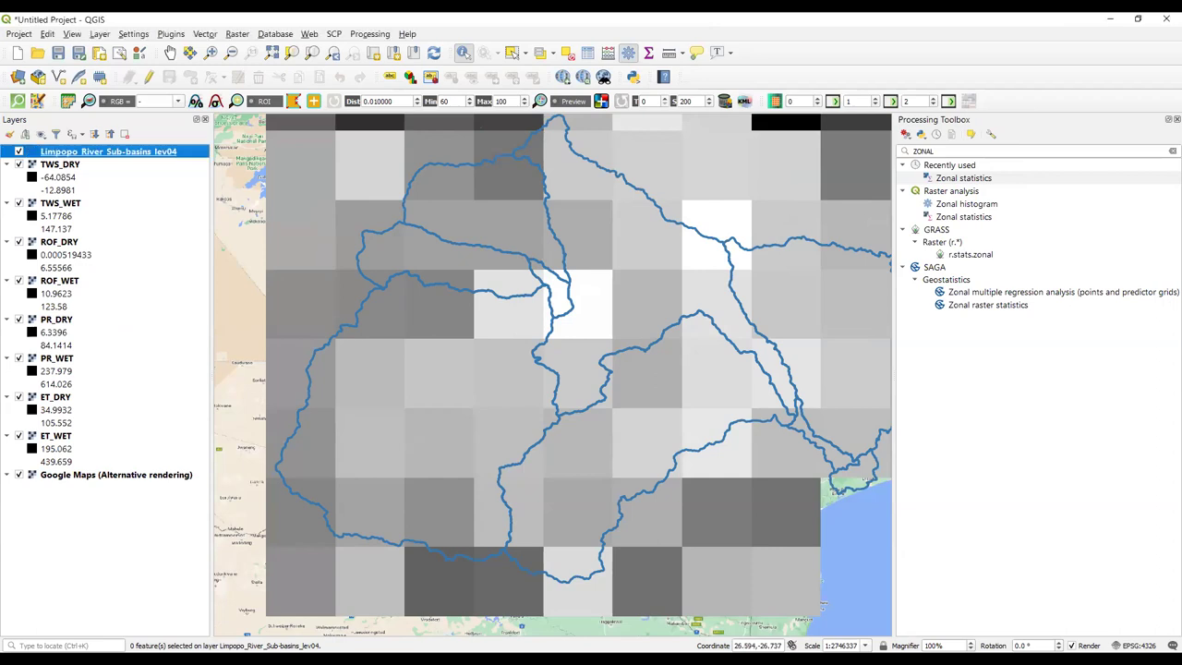
{"action": "key", "text": "alt+Tab"}
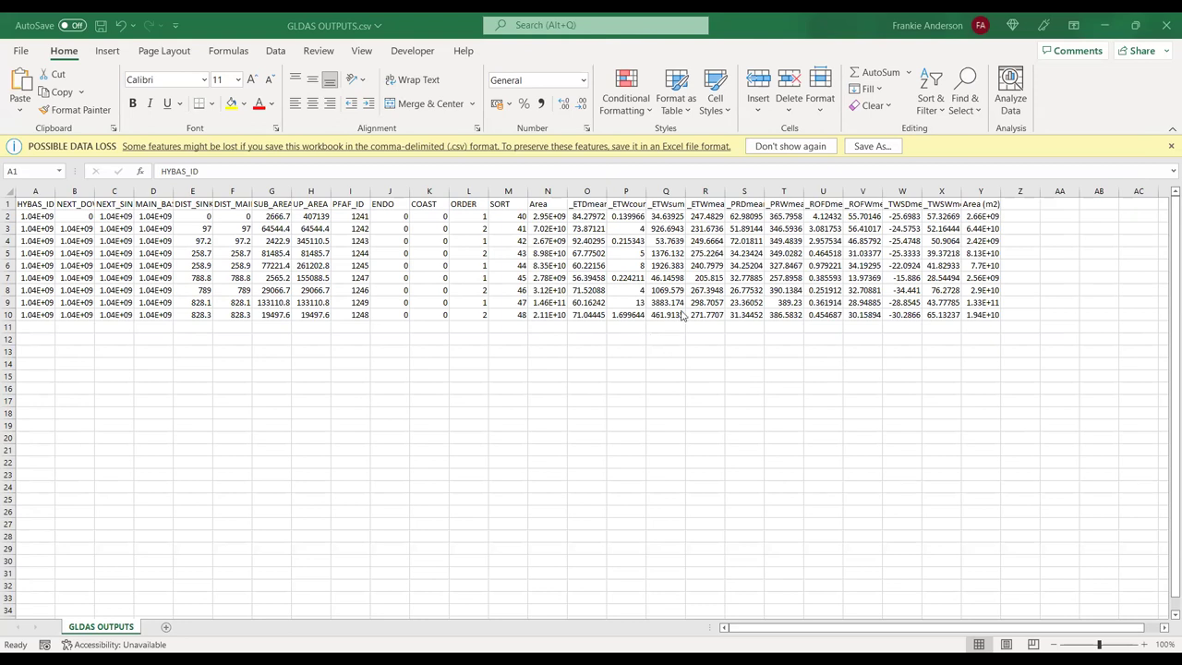
{"action": "left_click", "coordinate": [626, 191]}
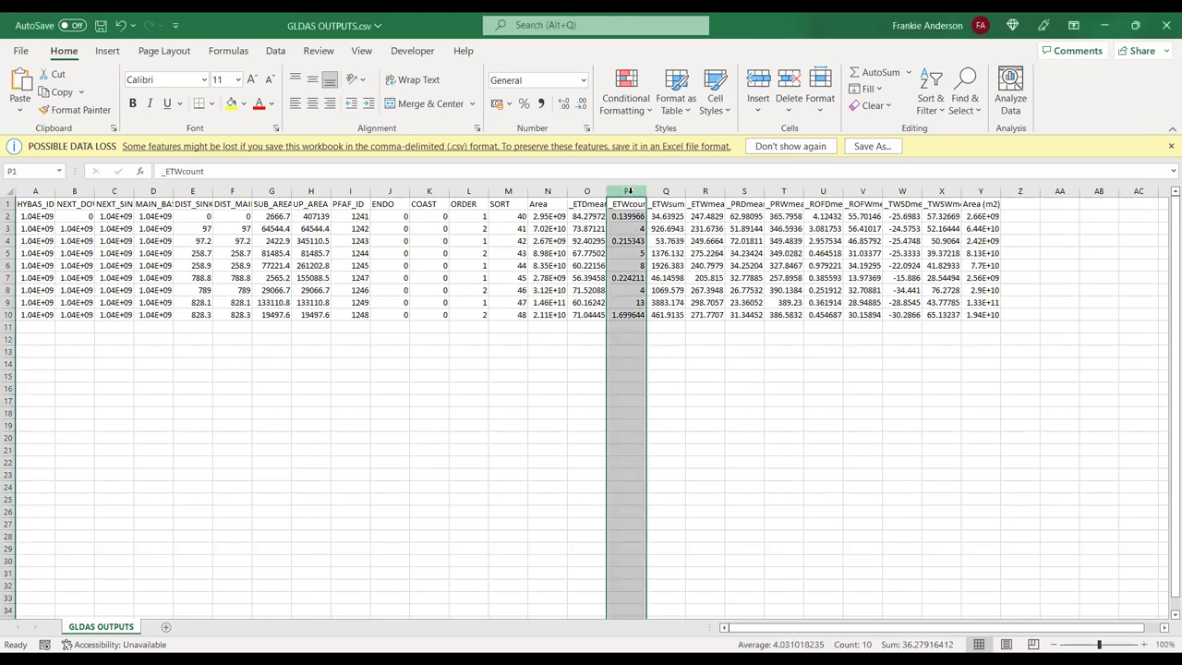
{"action": "left_click_drag", "start_coordinate": [649, 192], "coordinate": [658, 190]}
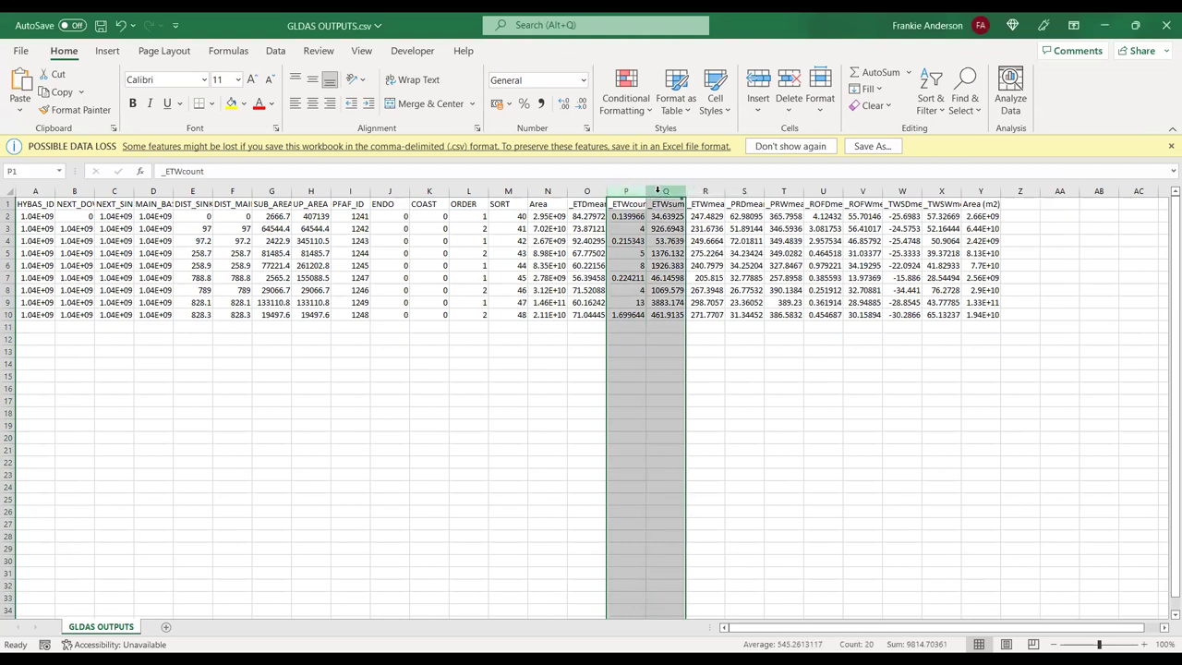
{"action": "right_click", "coordinate": [666, 191]}
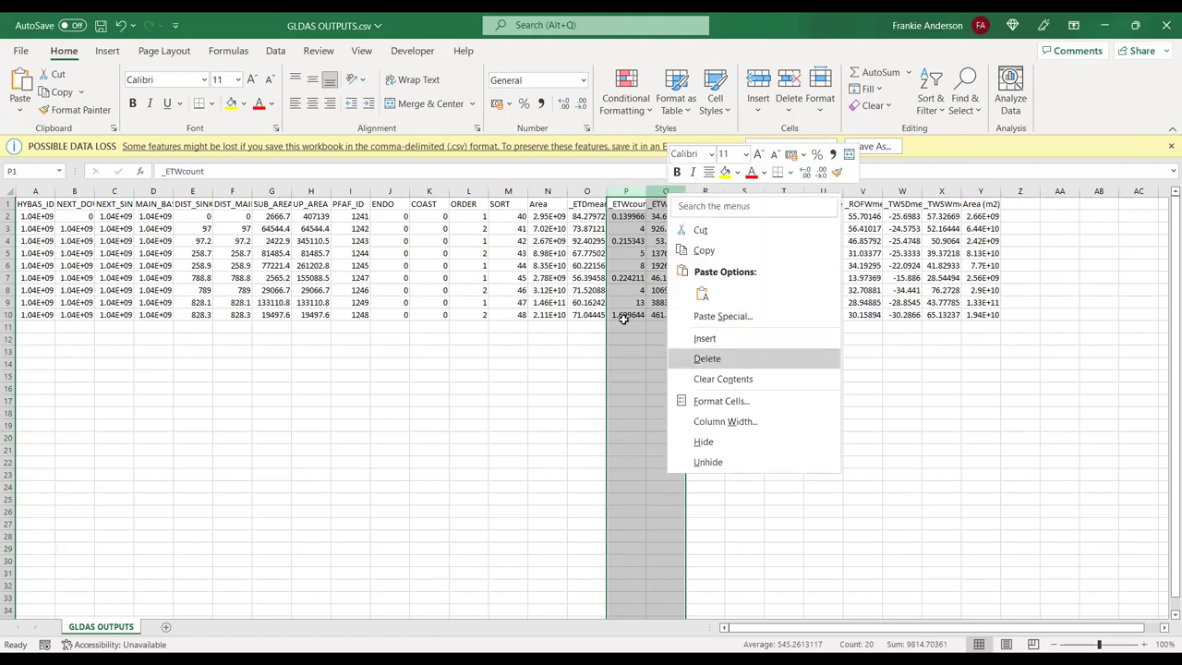
{"action": "left_click", "coordinate": [711, 360]}
{"action": "left_click", "coordinate": [626, 315]}
- Examine the column headers from _ETDmean through Area (m2) and the first sub-basin's _ETDmean value
{"action": "left_click", "coordinate": [583, 204]}
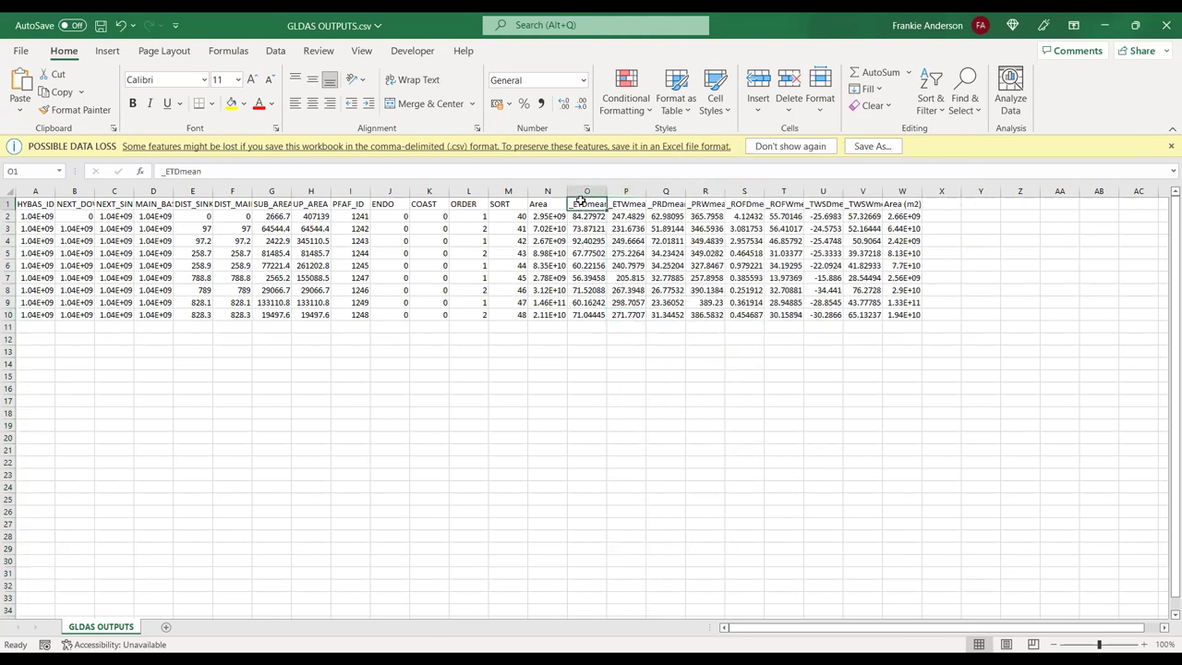
{"action": "left_click", "coordinate": [626, 204]}
{"action": "key", "text": "Right"}
{"action": "key", "text": "Right"}
{"action": "key", "text": "Right"}
{"action": "key", "text": "Right"}
{"action": "key", "text": "Right"}
{"action": "key", "text": "Right"}
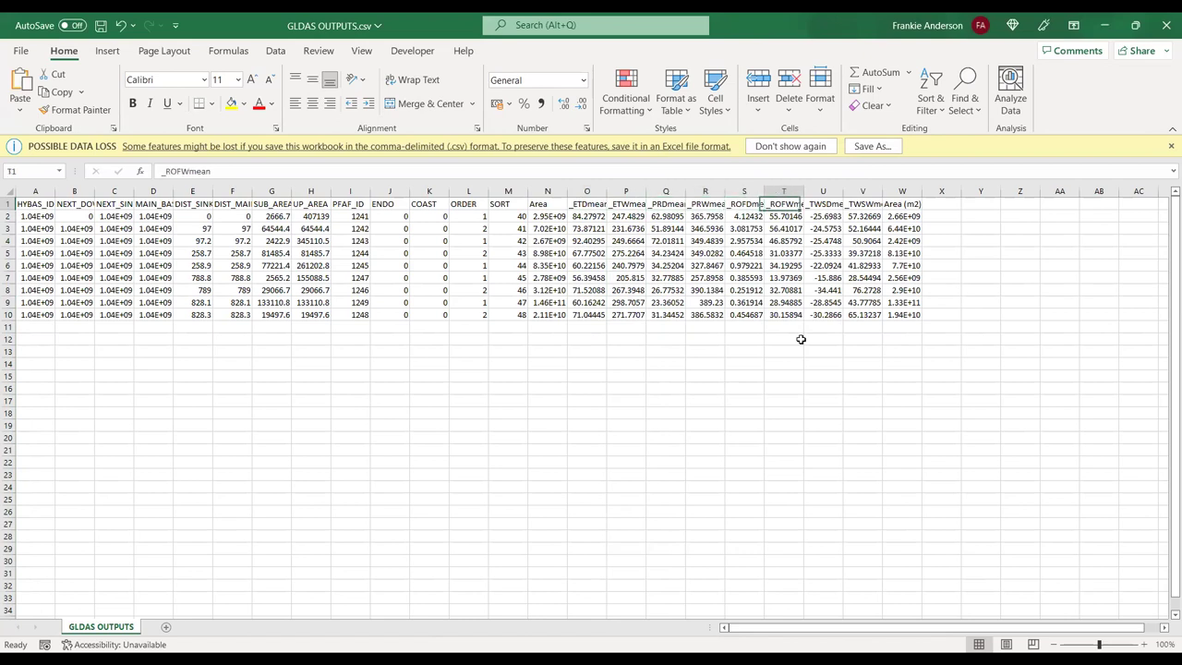
{"action": "key", "text": "Right"}
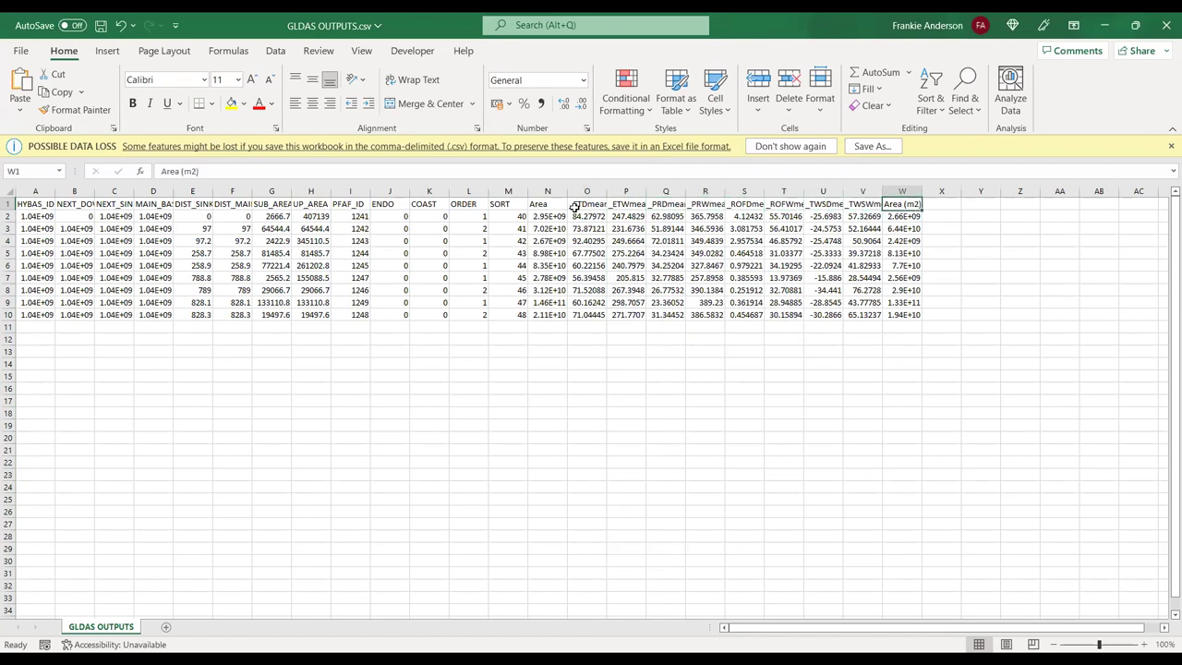
{"action": "left_click", "coordinate": [589, 216]}
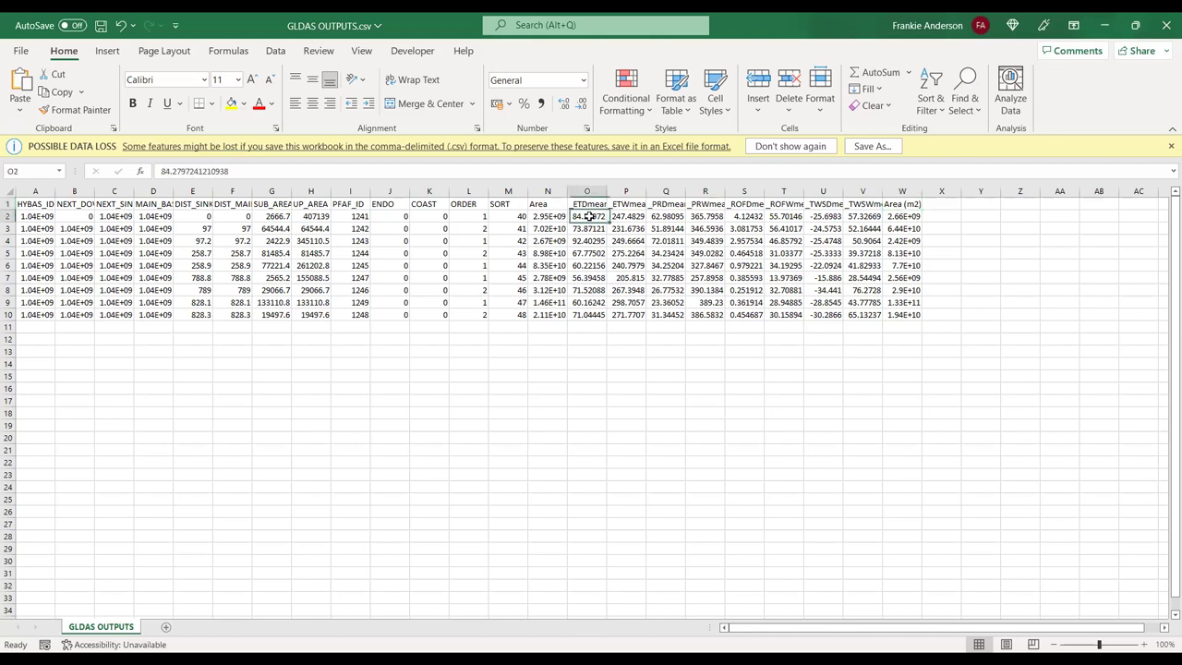
- Average the _ETDmean column in O11 and fill the formula across row 11 through the _TWSWmean column in V11
{"action": "left_click", "coordinate": [591, 326]}
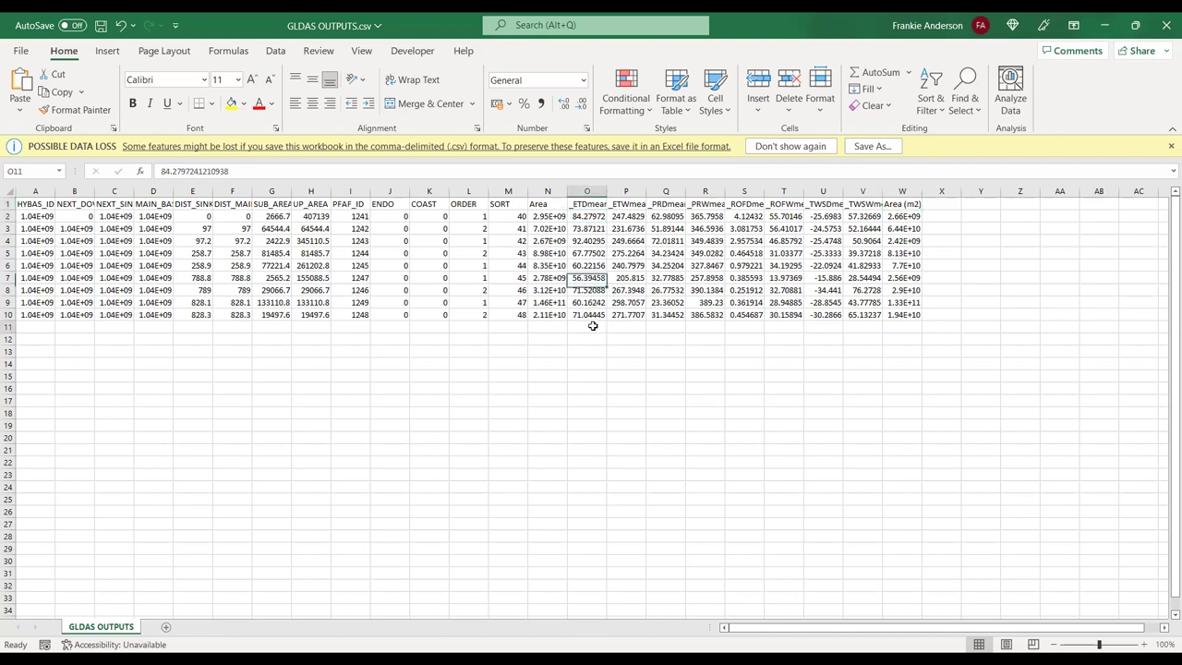
{"action": "left_click", "coordinate": [910, 77]}
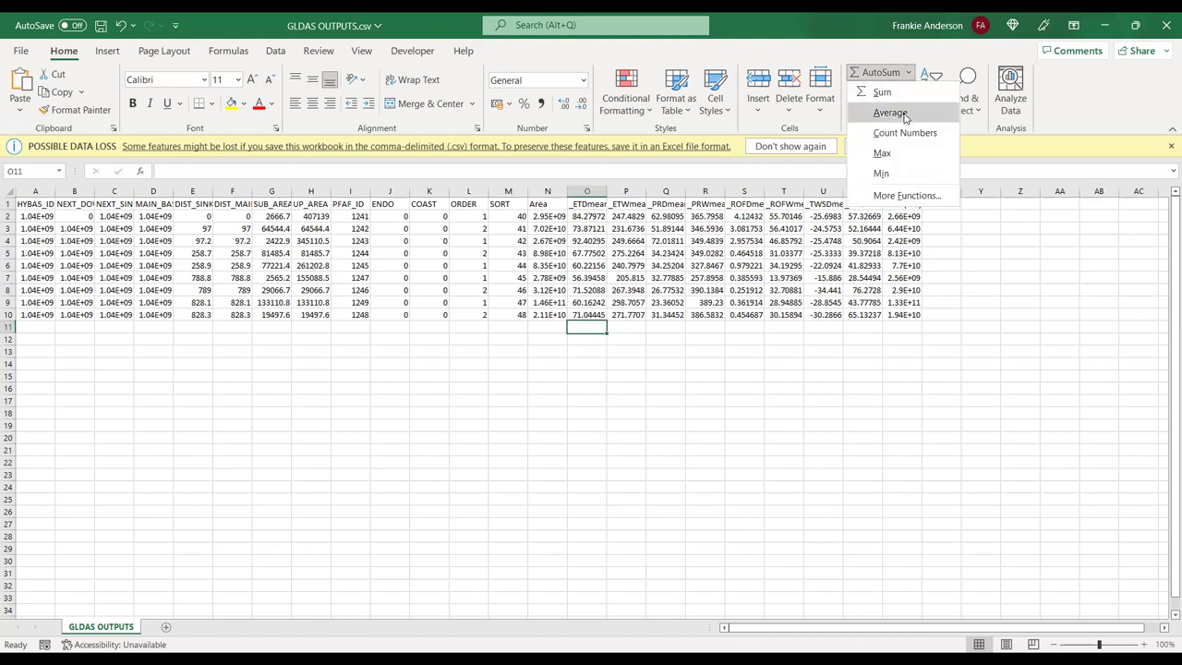
{"action": "left_click", "coordinate": [890, 113]}
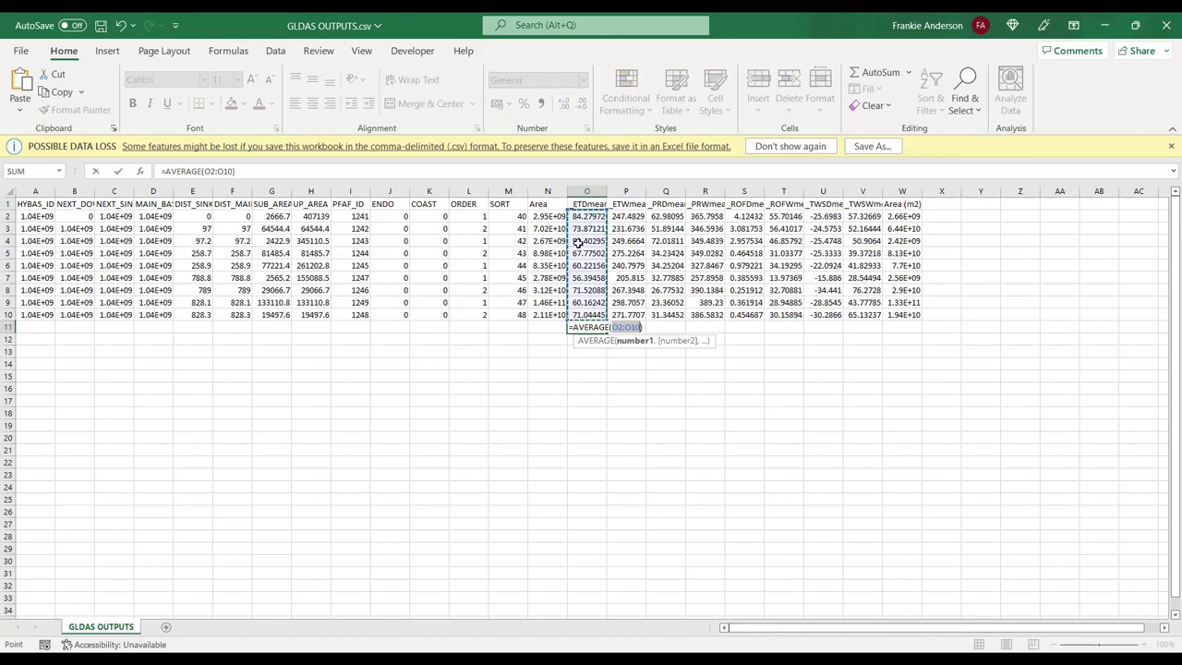
{"action": "key", "text": "Return"}
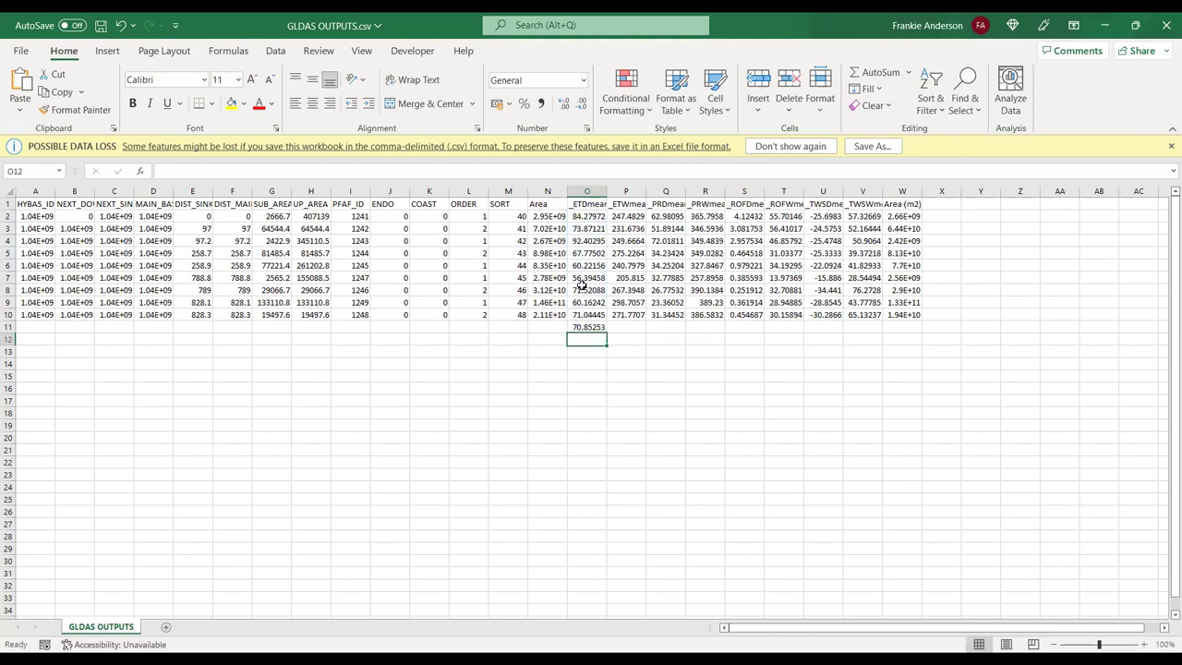
{"action": "left_click", "coordinate": [589, 327]}
{"action": "left_click_drag", "start_coordinate": [607, 331], "coordinate": [881, 330]}
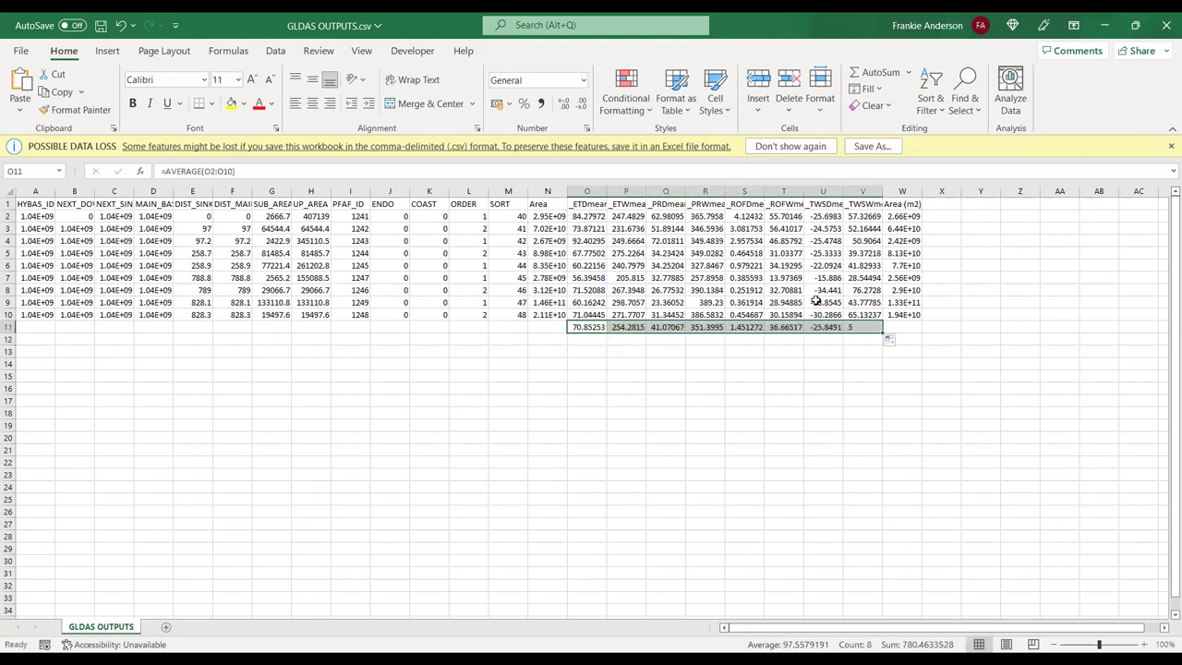
{"action": "left_click", "coordinate": [772, 400]}
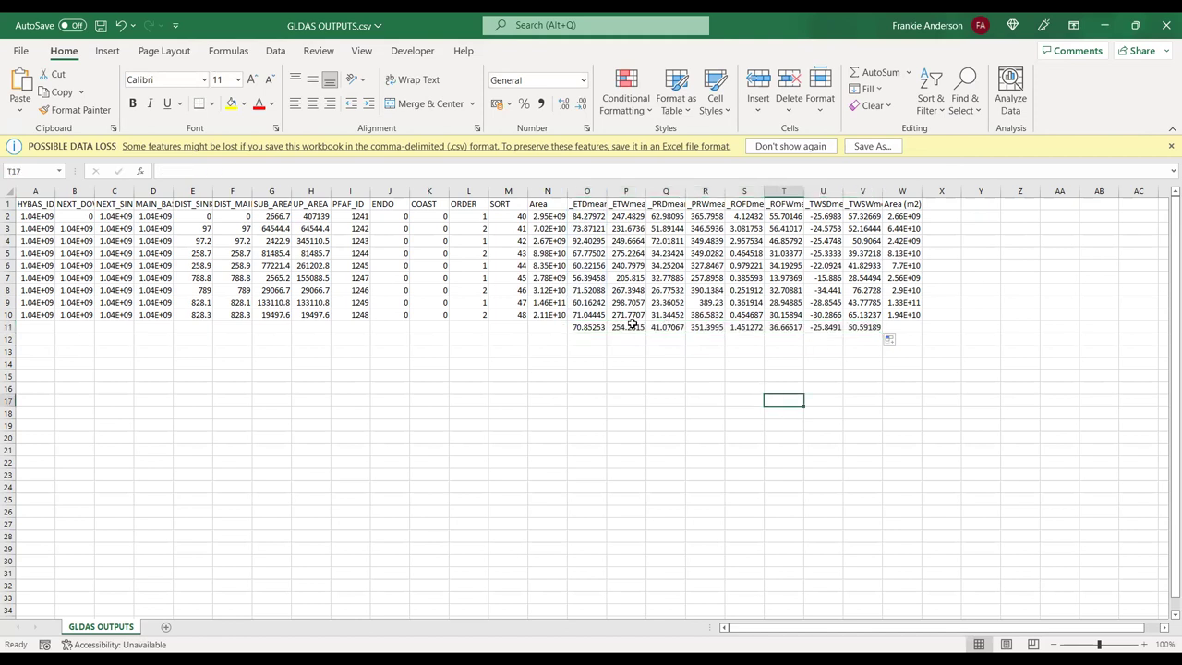
- Examine the row 11 averages for the dry and wet ET, PR and ROF columns and _TWSDmean
{"action": "left_click", "coordinate": [589, 326]}
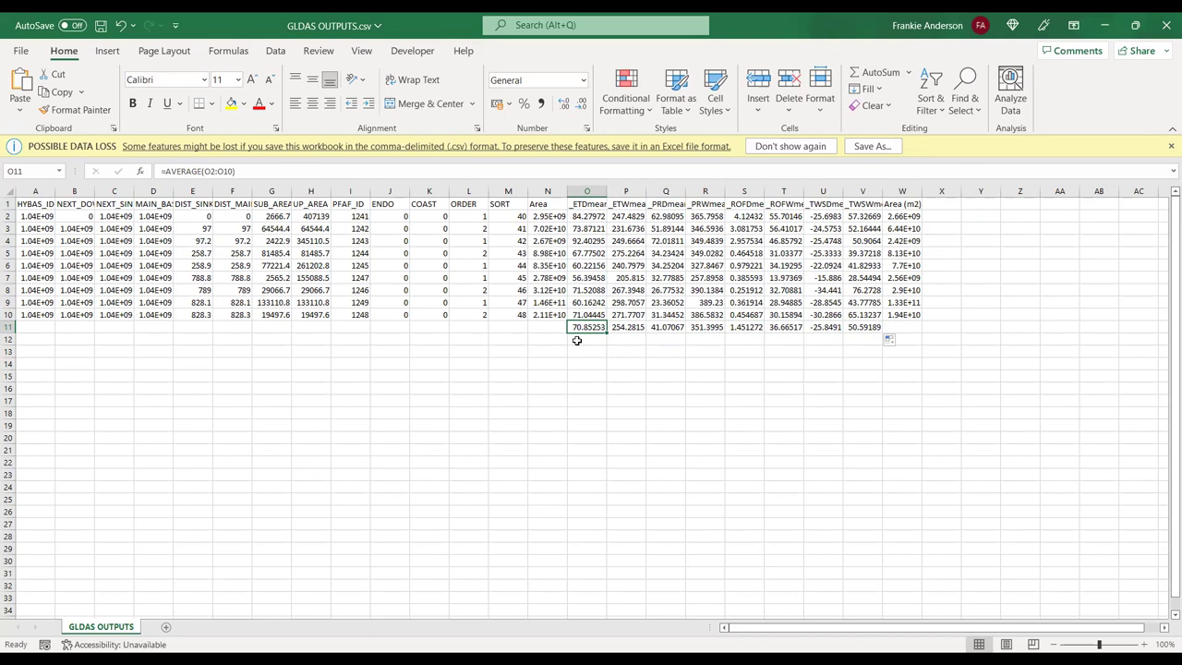
{"action": "left_click", "coordinate": [624, 205]}
{"action": "left_click", "coordinate": [627, 327]}
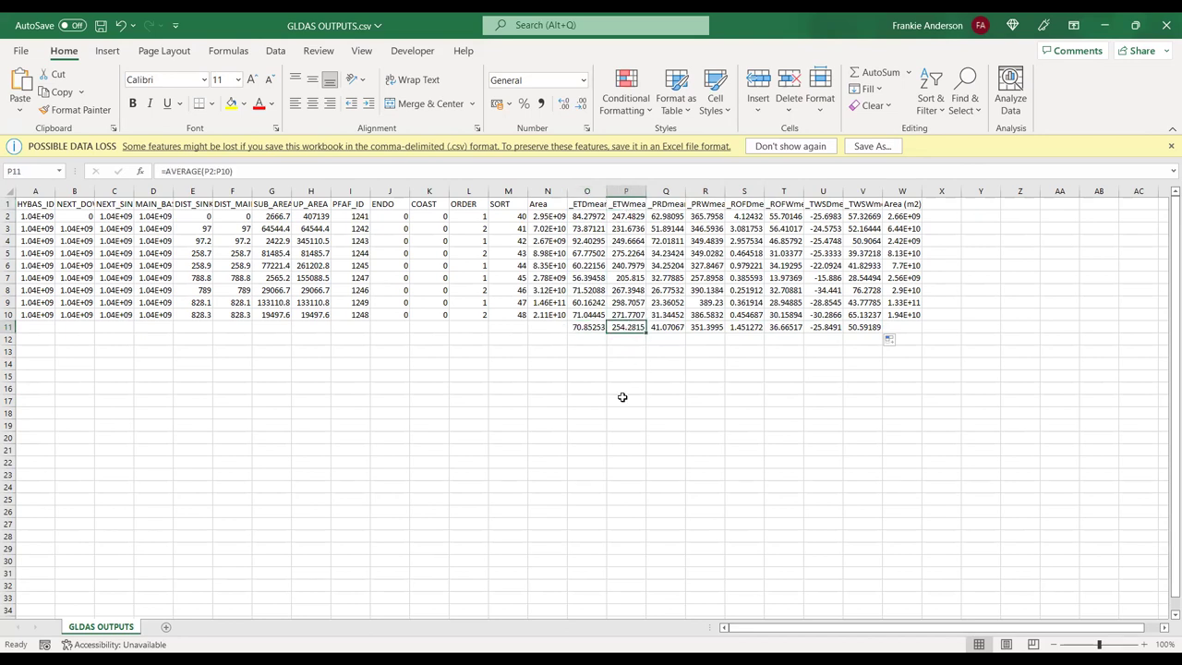
{"action": "left_click", "coordinate": [669, 328]}
{"action": "left_click", "coordinate": [722, 328]}
{"action": "left_click", "coordinate": [758, 328]}
{"action": "left_click", "coordinate": [783, 328]}
{"action": "left_click", "coordinate": [822, 328]}
{"action": "left_click", "coordinate": [803, 390]}
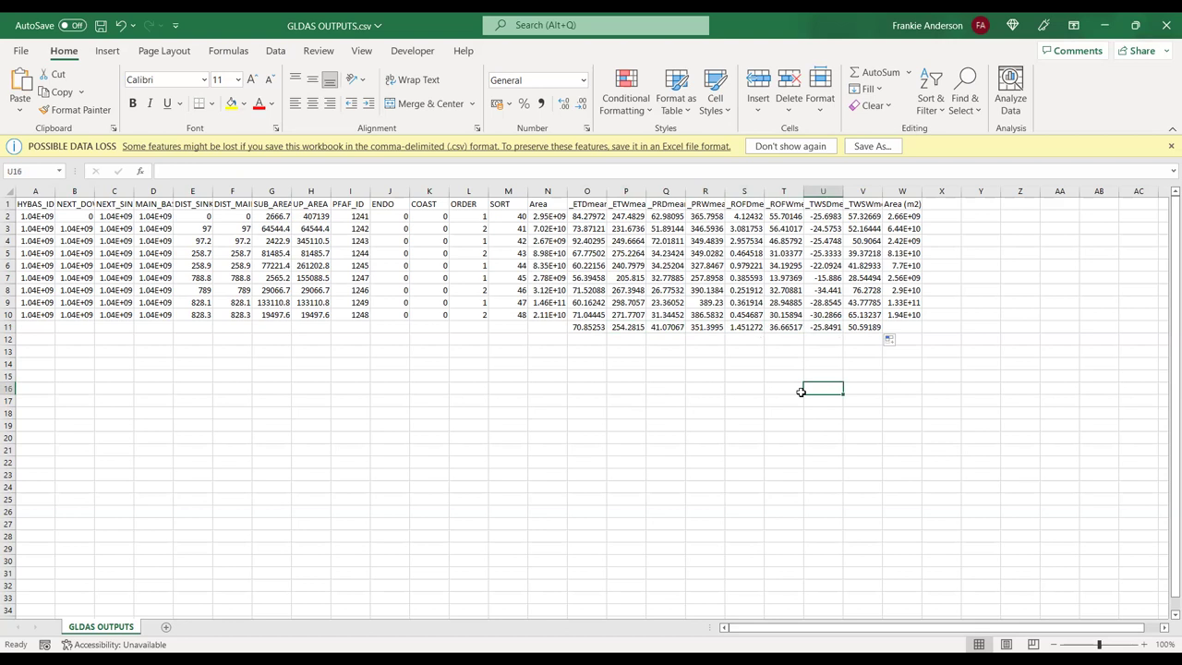
- Copy the _ETDmean header from O1 into Y1, beyond the Area (m2) column
{"action": "left_click", "coordinate": [1164, 628]}
{"action": "scroll", "coordinate": [1164, 628], "scroll_direction": "right", "scroll_amount": 3}
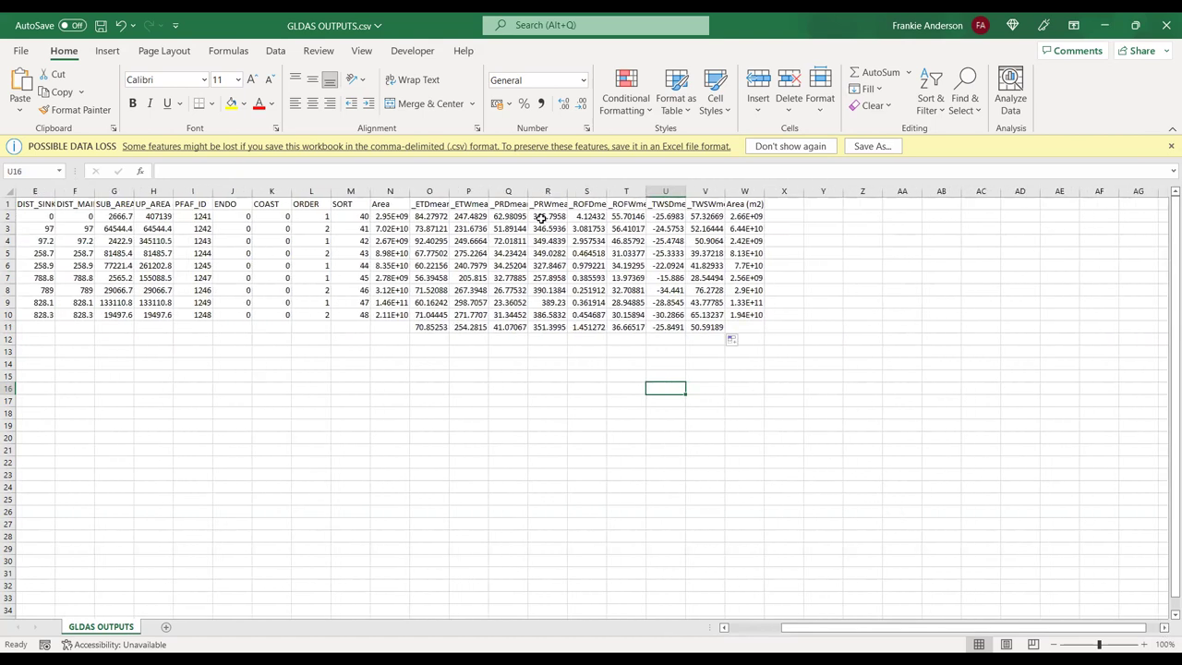
{"action": "left_click", "coordinate": [434, 205]}
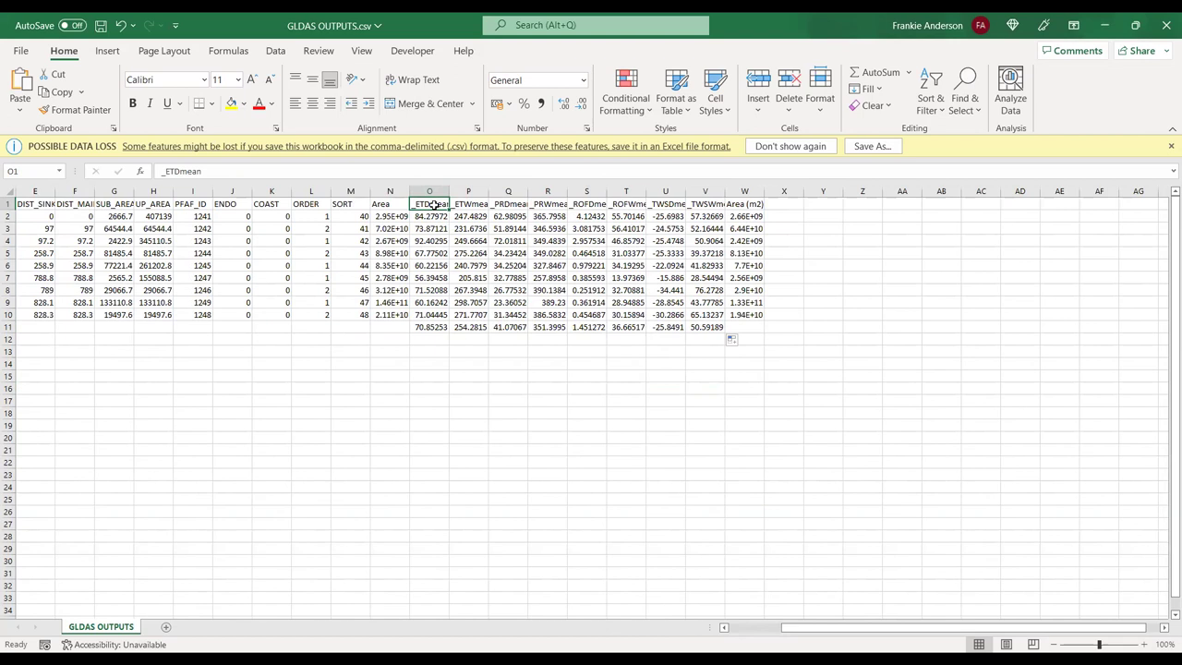
{"action": "key", "text": "ctrl+c"}
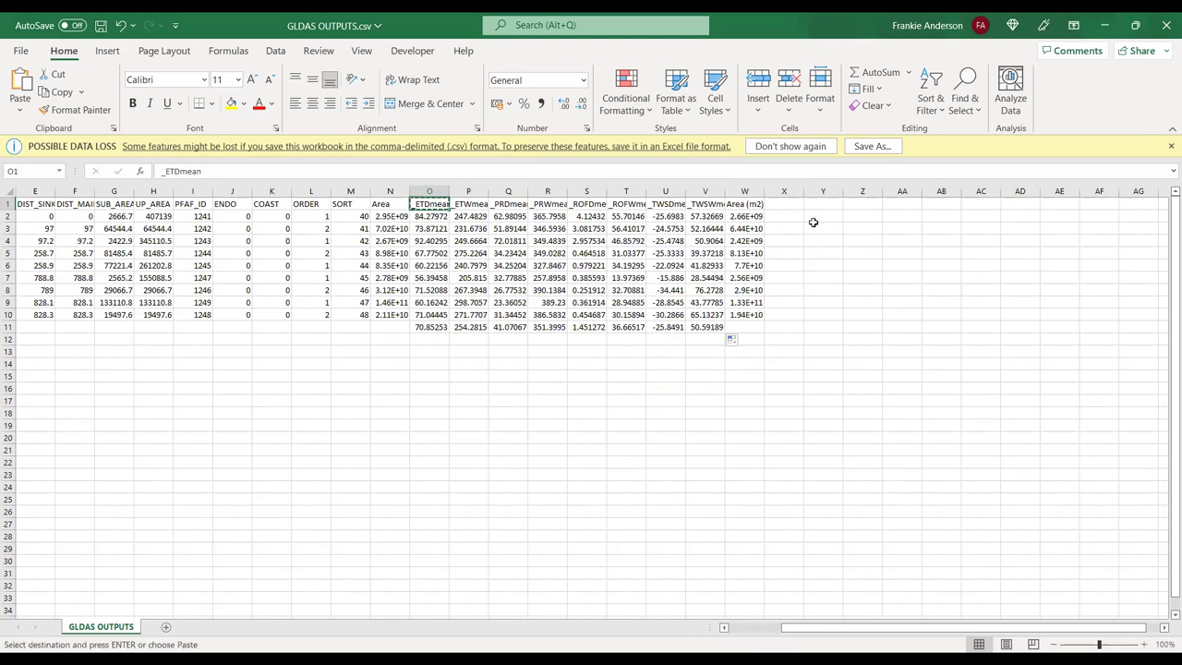
{"action": "left_click", "coordinate": [831, 204]}
{"action": "key", "text": "ctrl+v"}
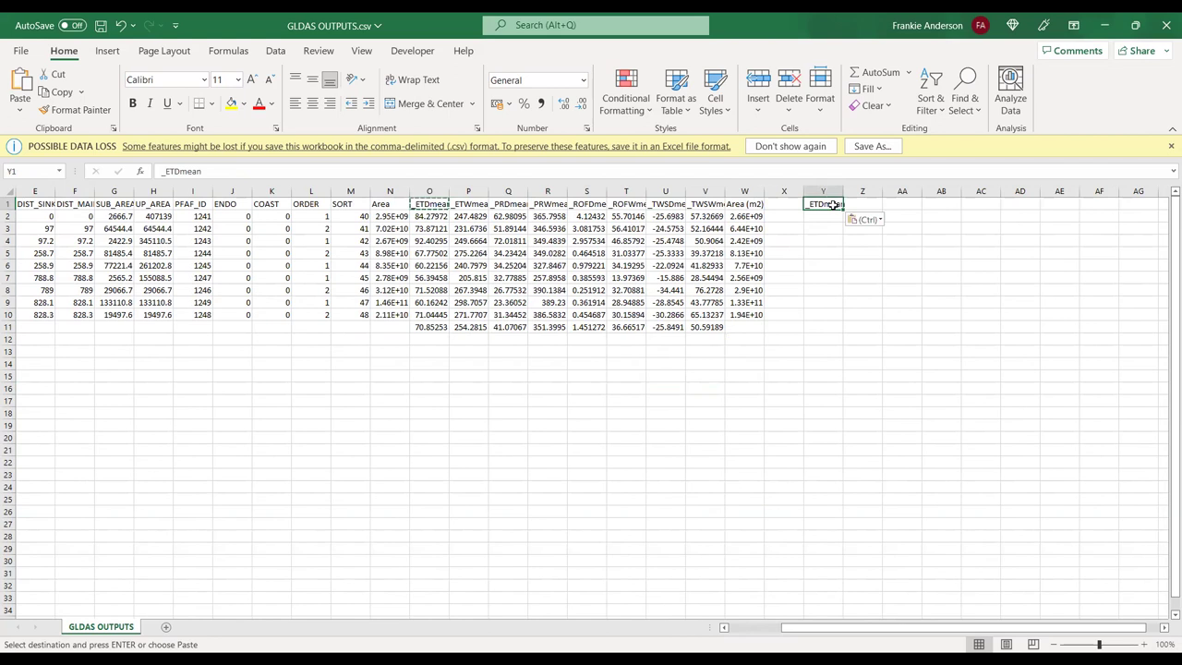
- Enter the formula =O2*0.001 in Y2 to convert the first sub-basin's _ETDmean from millimetres to metres
{"action": "left_click", "coordinate": [829, 213]}
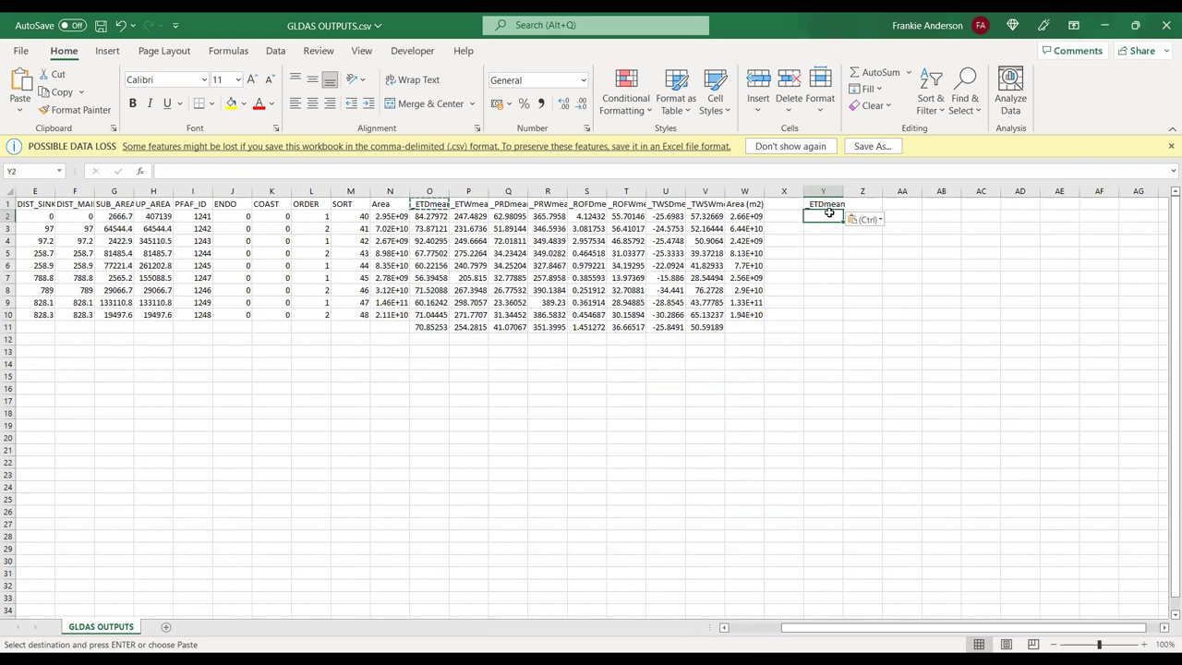
{"action": "type", "text": "="}
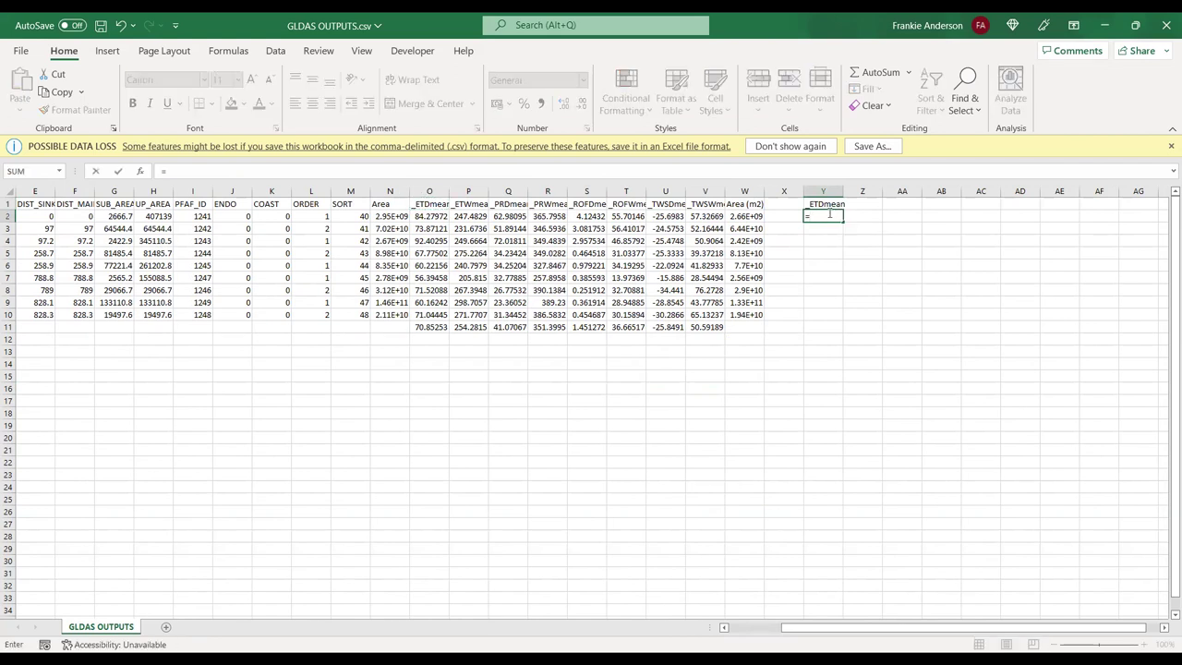
{"action": "left_click", "coordinate": [430, 216]}
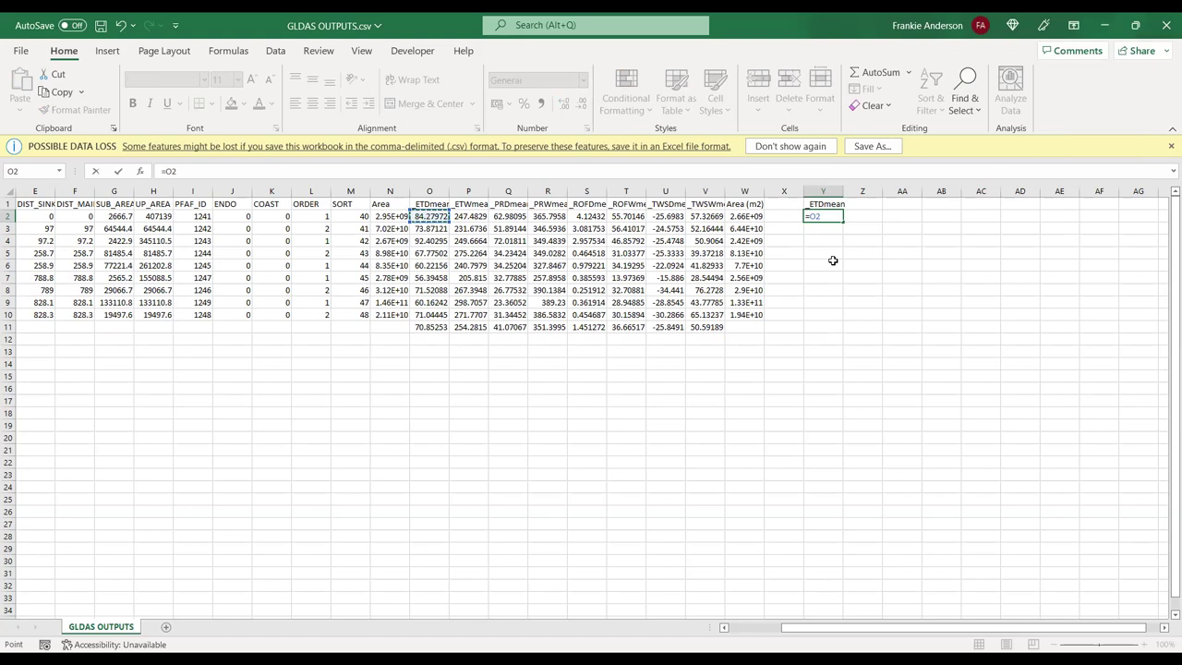
{"action": "type", "text": "*0.001"}
{"action": "key", "text": "Return"}
- Extend the Y2 formula to =O2*0.001*W2 to multiply by the sub-basin area, and apply the comma number style
{"action": "left_click", "coordinate": [827, 216]}
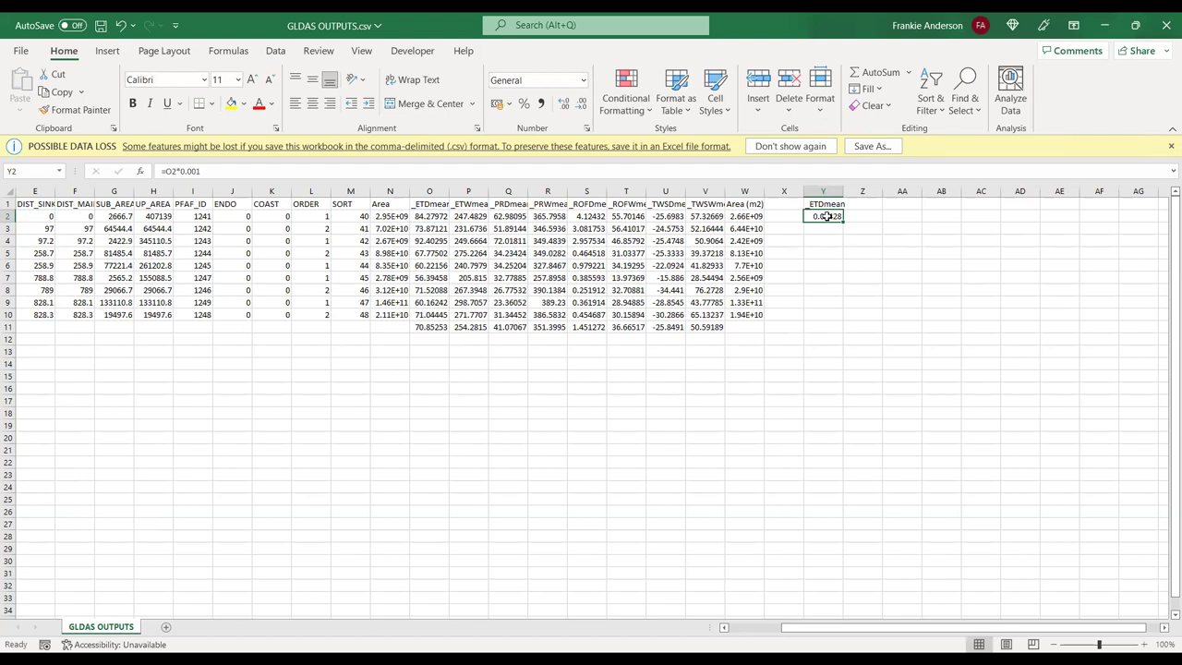
{"action": "left_click", "coordinate": [356, 162]}
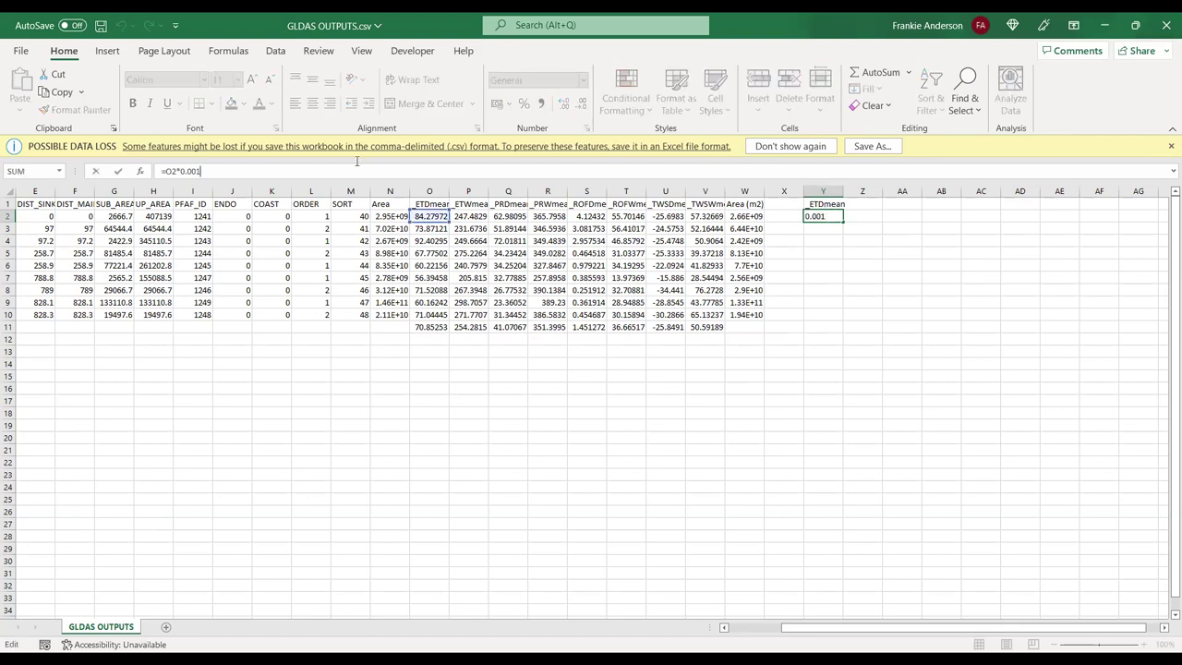
{"action": "type", "text": "*"}
{"action": "left_click", "coordinate": [744, 216]}
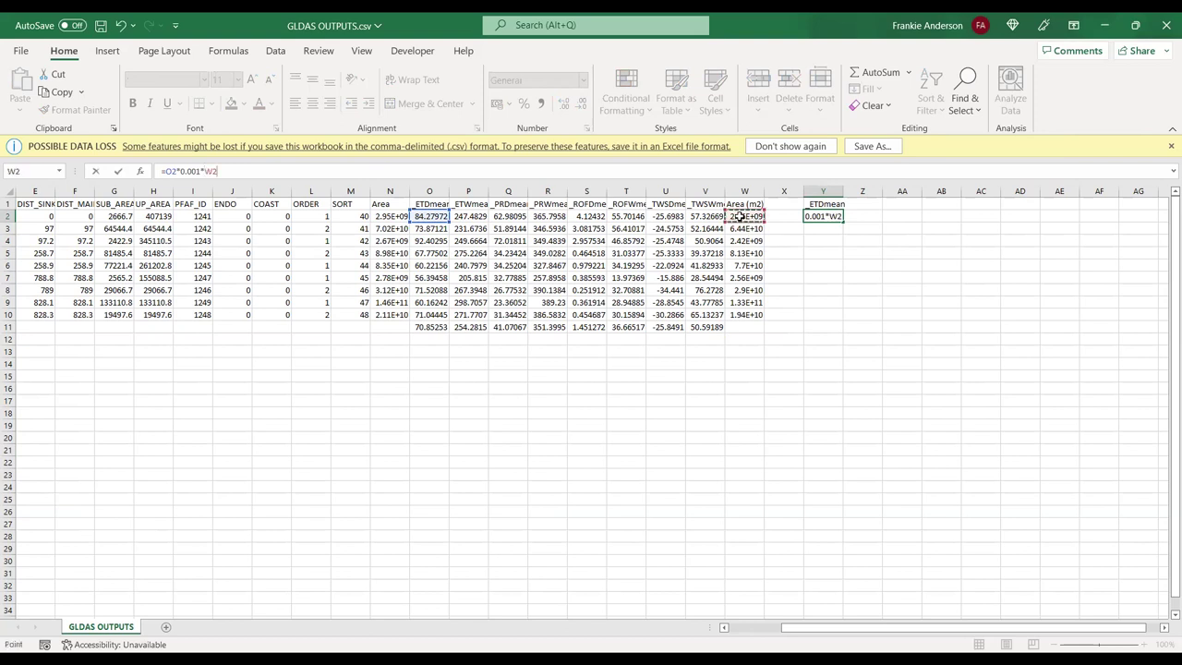
{"action": "key", "text": "Return"}
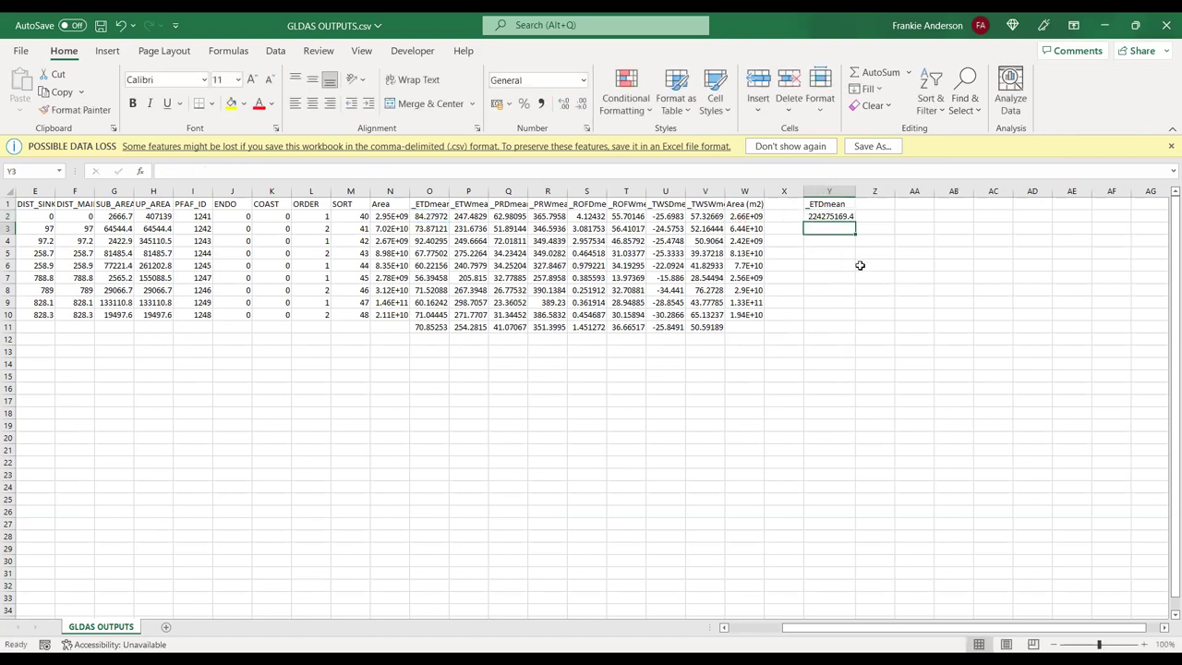
{"action": "left_click", "coordinate": [836, 218]}
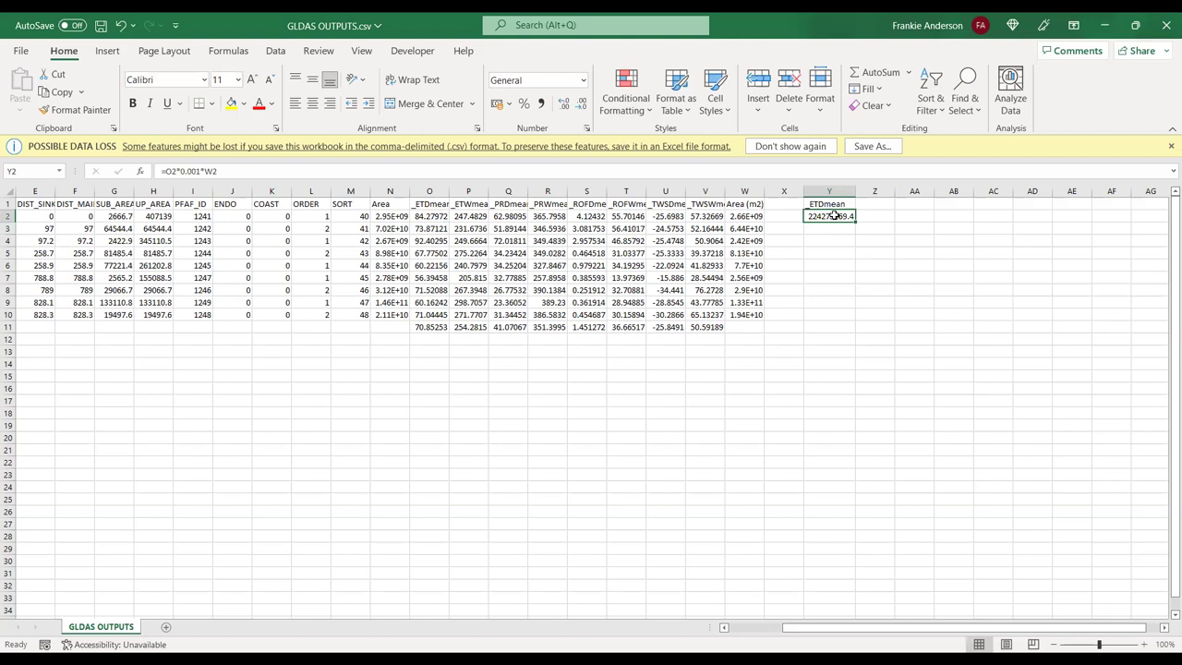
{"action": "left_click", "coordinate": [541, 102]}
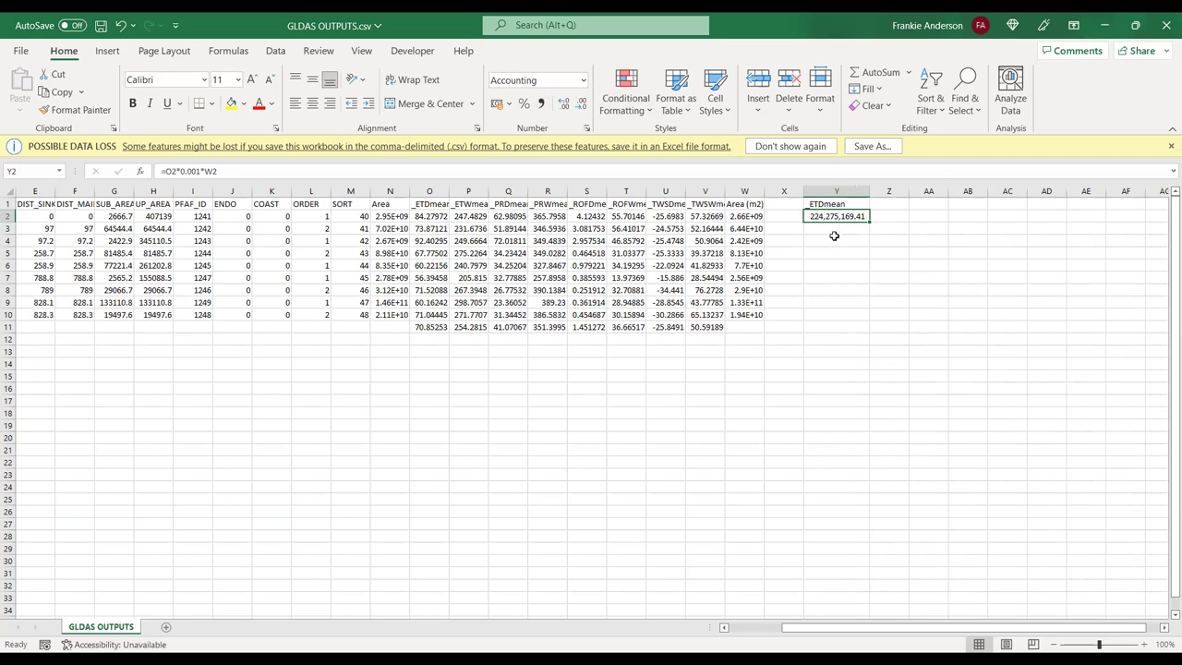
- Examine the first sub-basin's full record in row 2, from HYBAS_ID to the value in column Y
{"action": "left_click", "coordinate": [9, 216]}
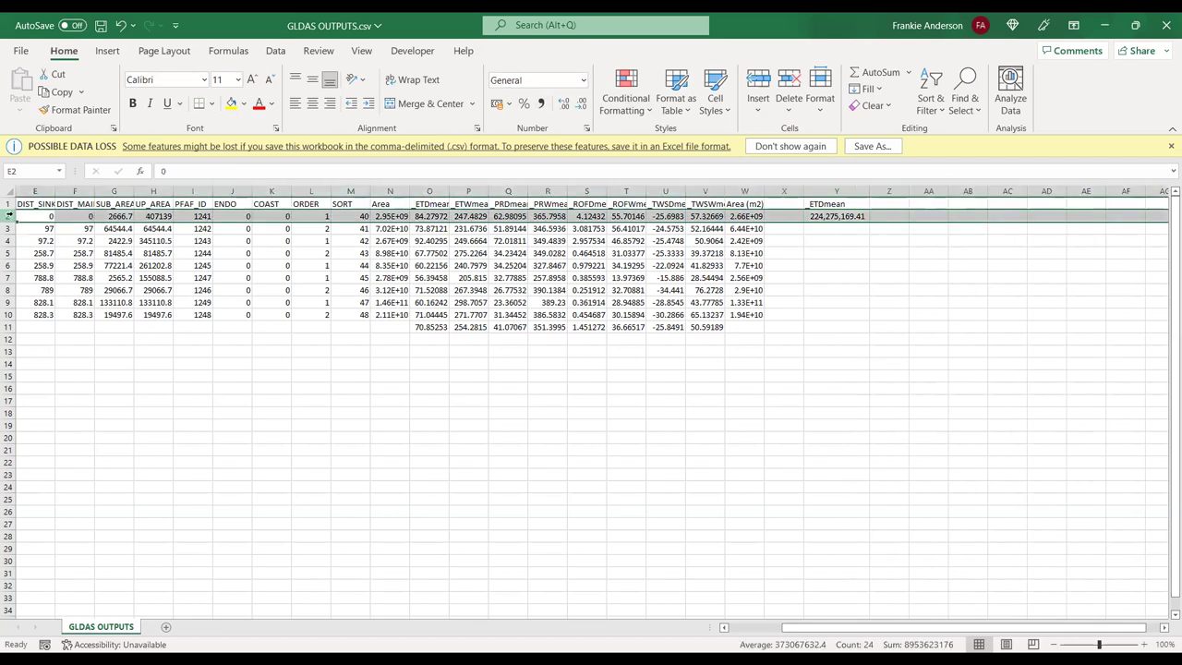
{"action": "left_click", "coordinate": [56, 217]}
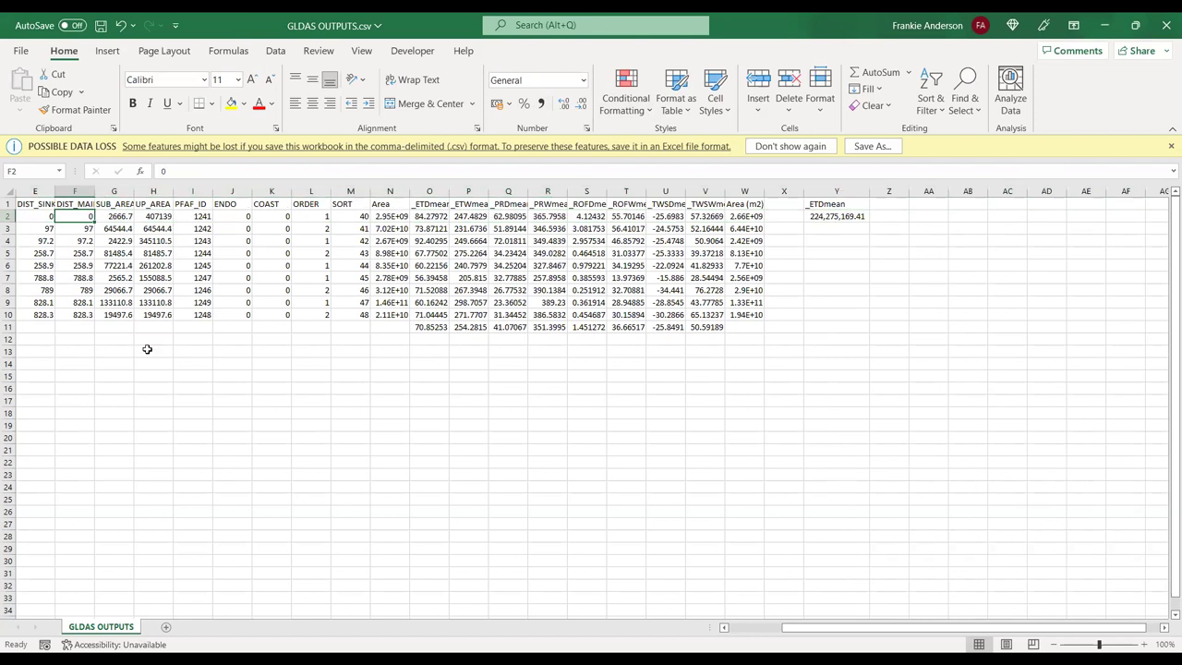
{"action": "left_click_drag", "start_coordinate": [919, 630], "coordinate": [862, 631]}
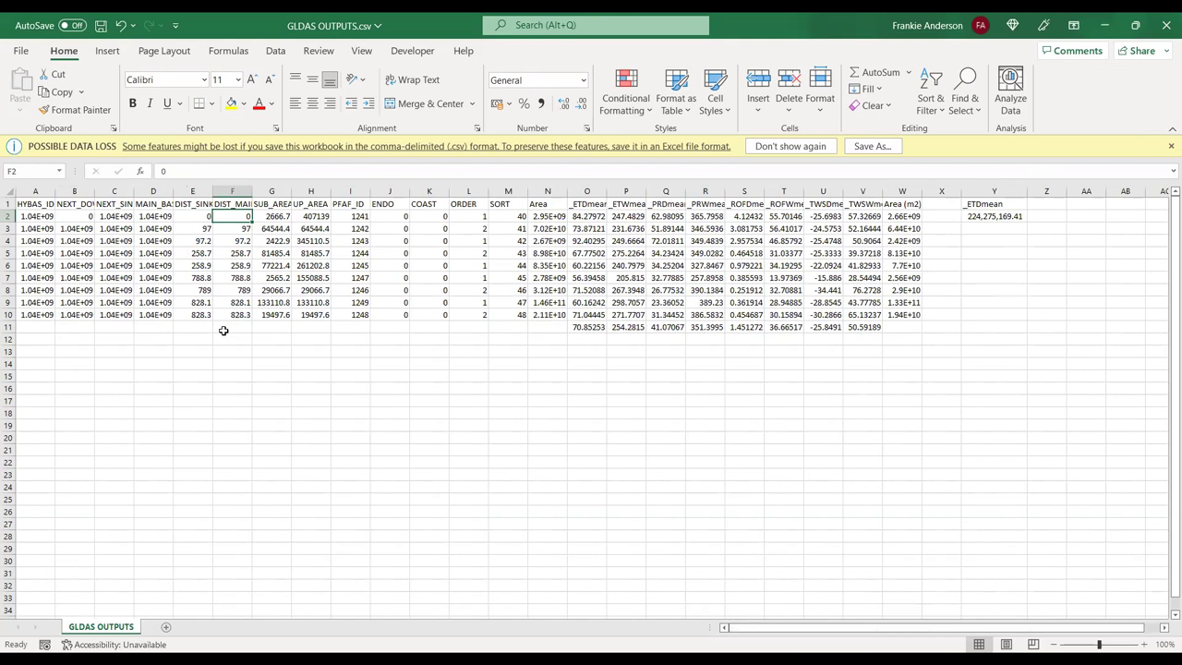
{"action": "left_click", "coordinate": [10, 216]}
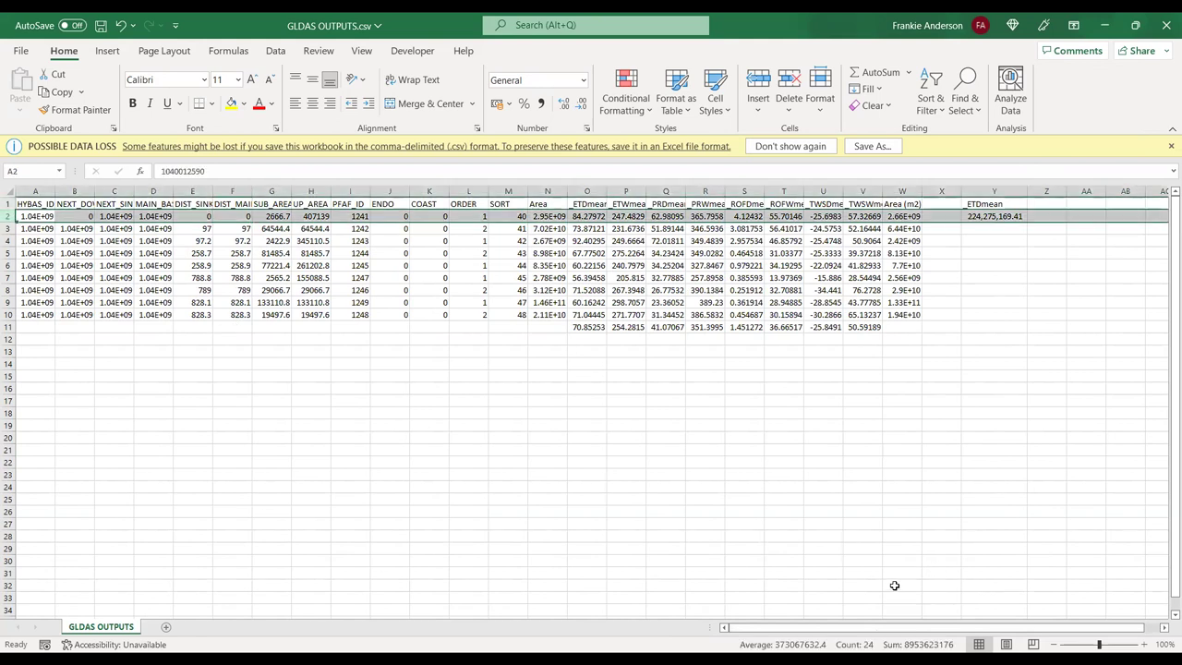
{"action": "left_click_drag", "start_coordinate": [928, 628], "coordinate": [944, 628]}
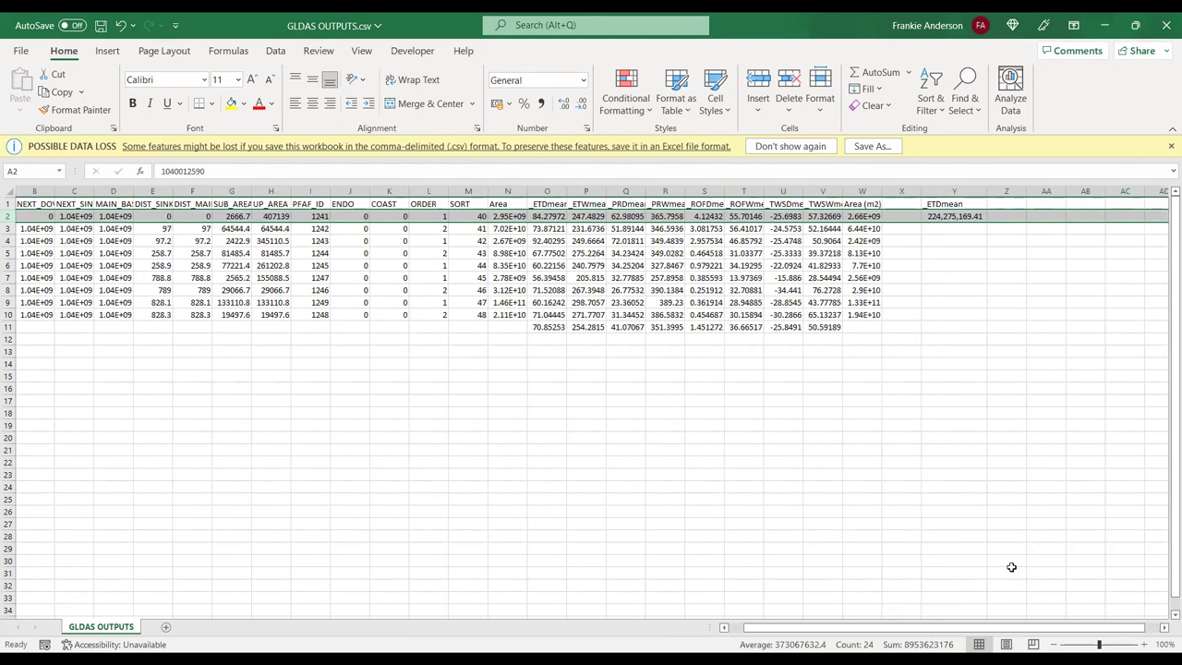
{"action": "left_click", "coordinate": [938, 352]}
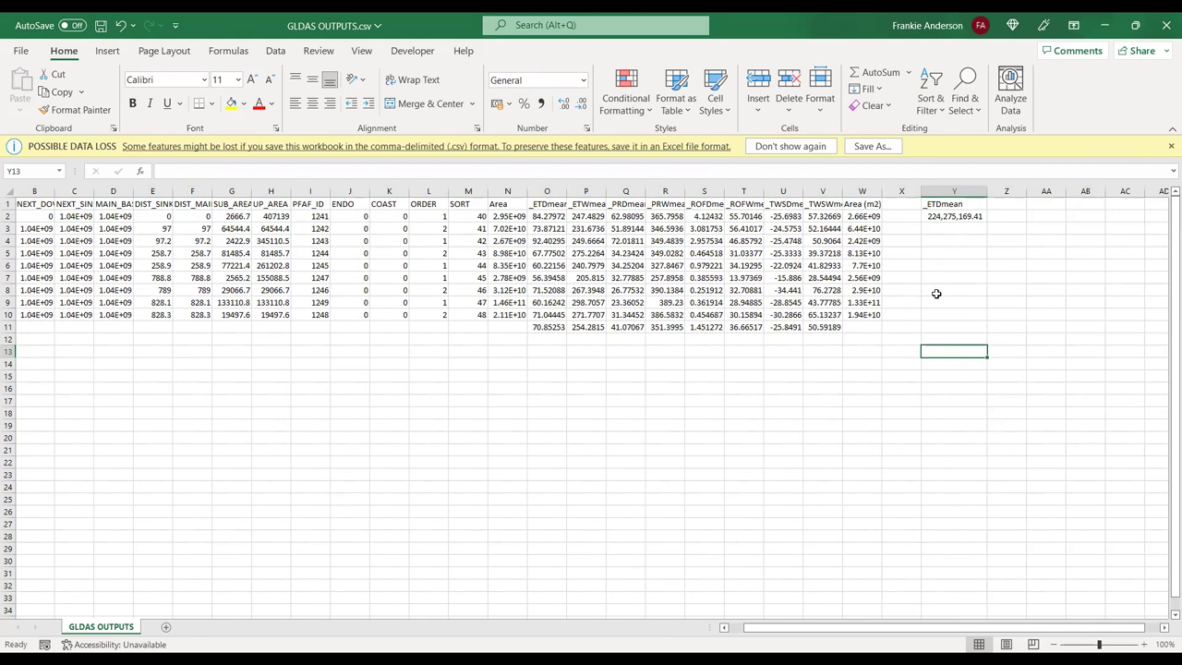
- Fill the Y2 volume formula down to Y10 for all sub-basins and autofit the width of column Y
{"action": "left_click", "coordinate": [956, 216]}
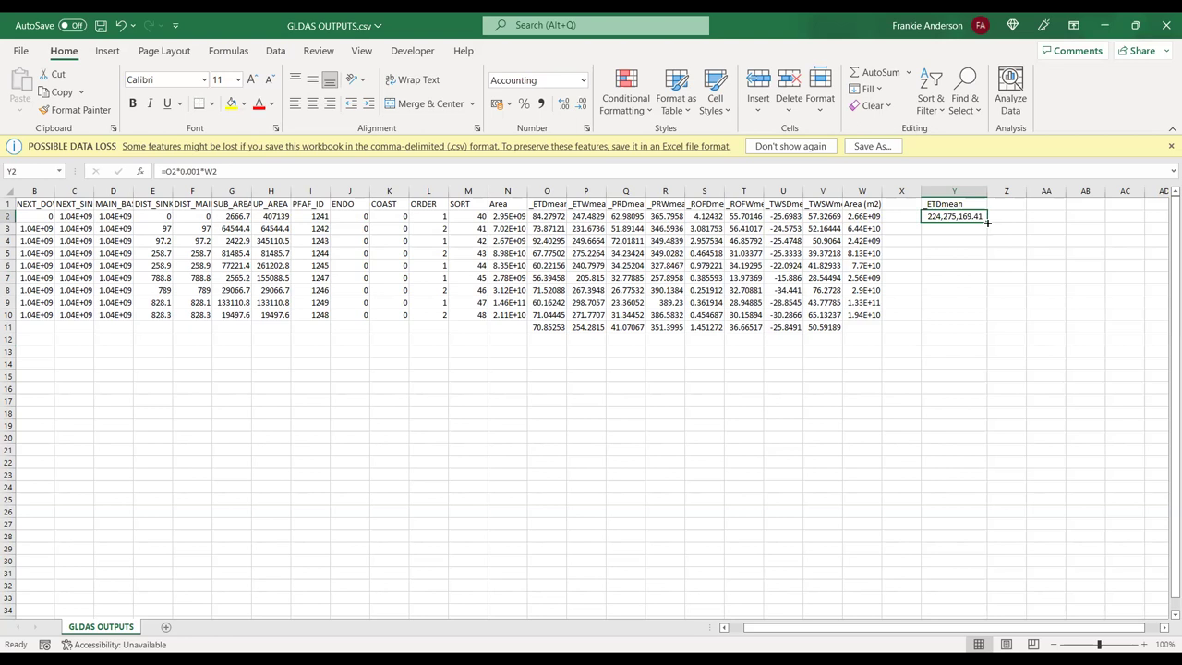
{"action": "left_click_drag", "start_coordinate": [987, 222], "coordinate": [982, 319]}
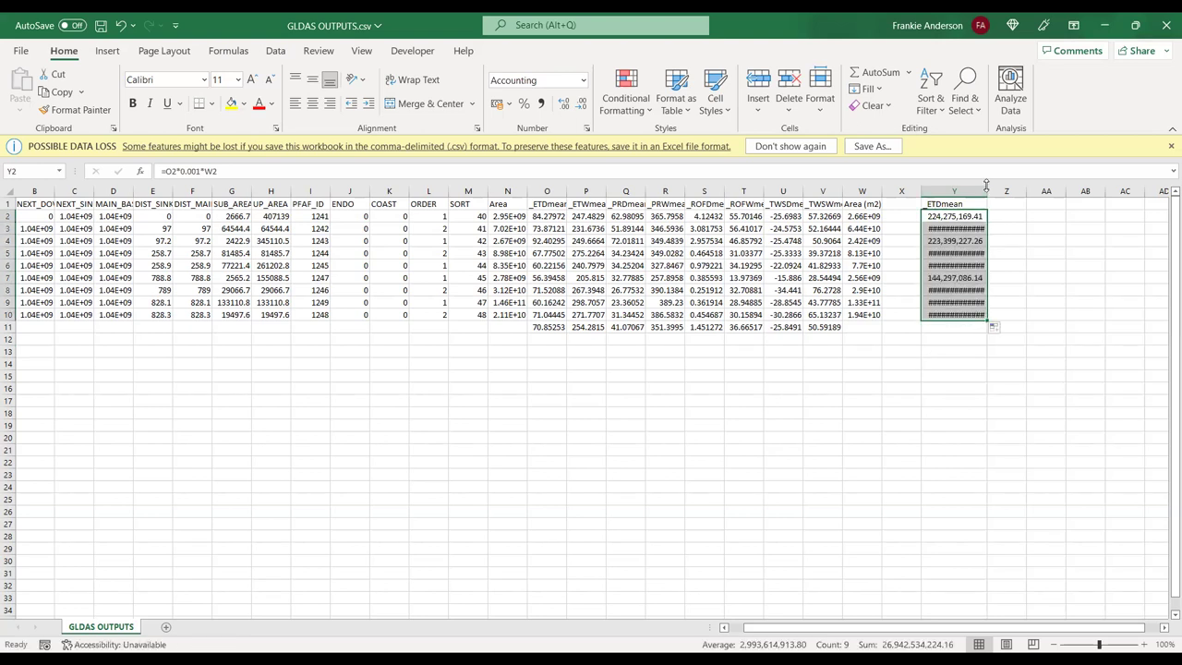
{"action": "double_click", "coordinate": [986, 185]}
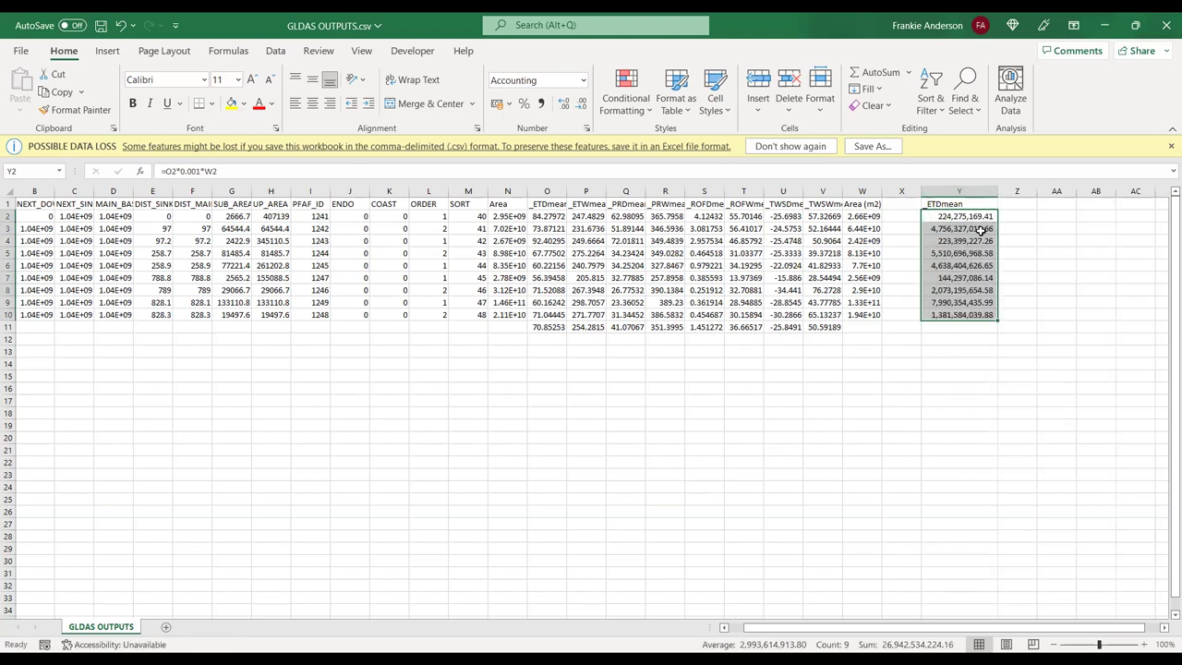
- Total the _ETDmean volumes of all sub-basins in Y11 with =SUM(Y2:Y10)
{"action": "left_click", "coordinate": [1163, 628]}
{"action": "left_click", "coordinate": [1163, 628]}
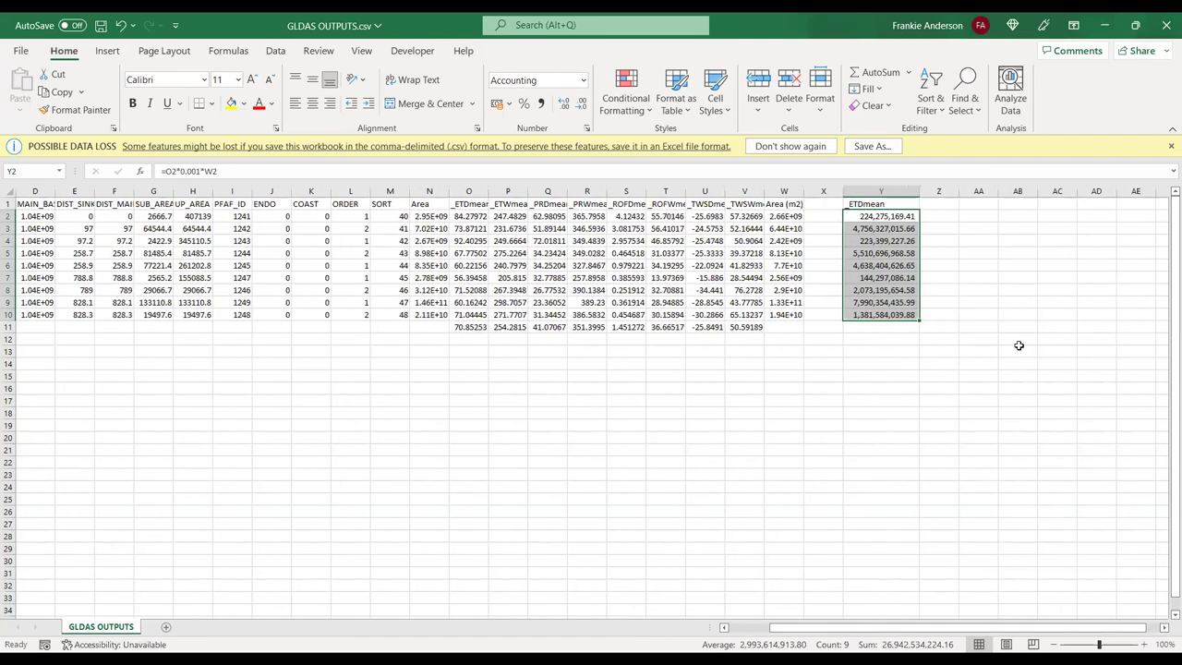
{"action": "left_click", "coordinate": [882, 329]}
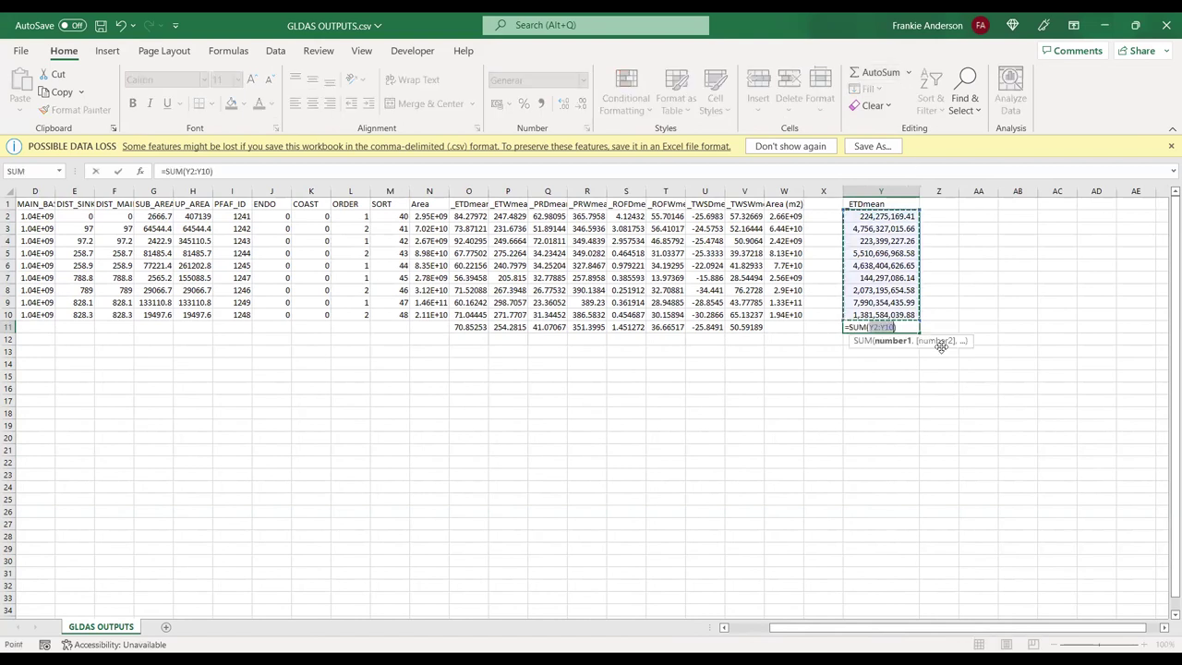
{"action": "key", "text": "Return"}
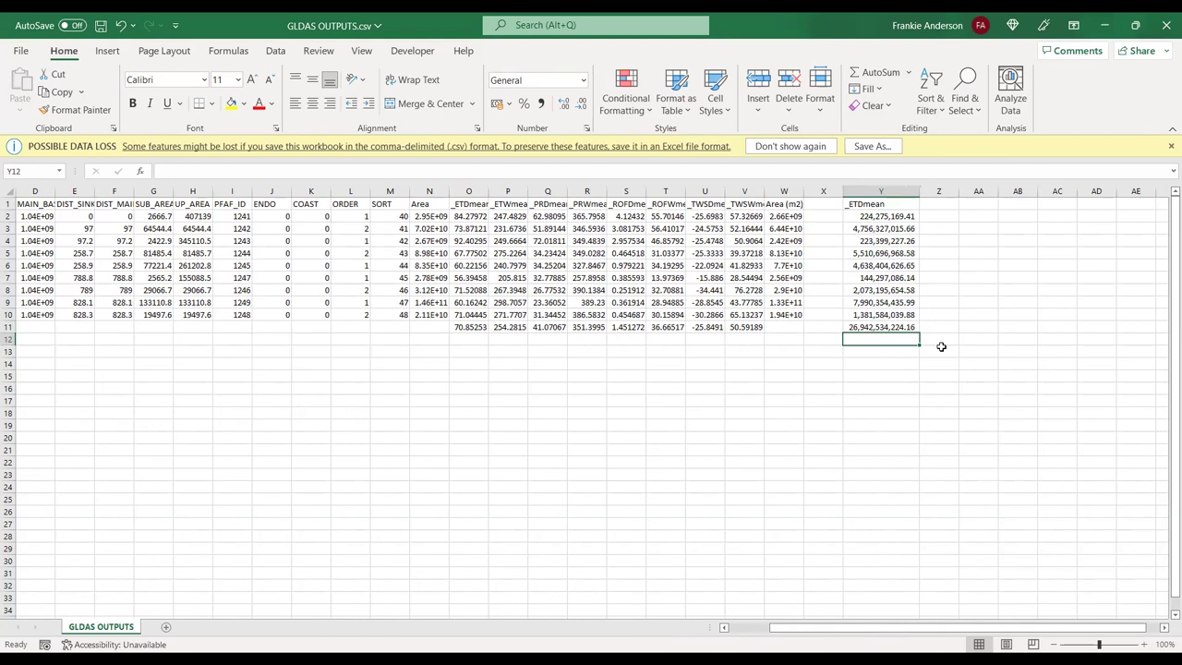
{"action": "left_click", "coordinate": [891, 327]}
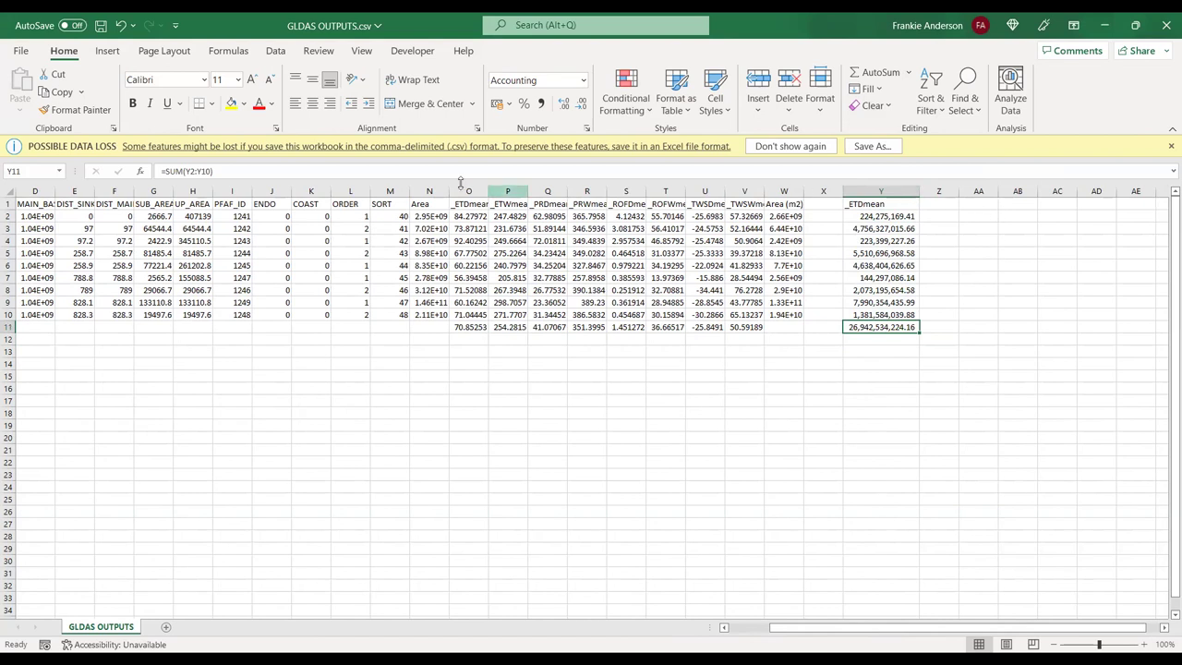
- Copy the _ETWmean header from P1 into Z1 to head a second volume column
{"action": "left_click", "coordinate": [513, 205]}
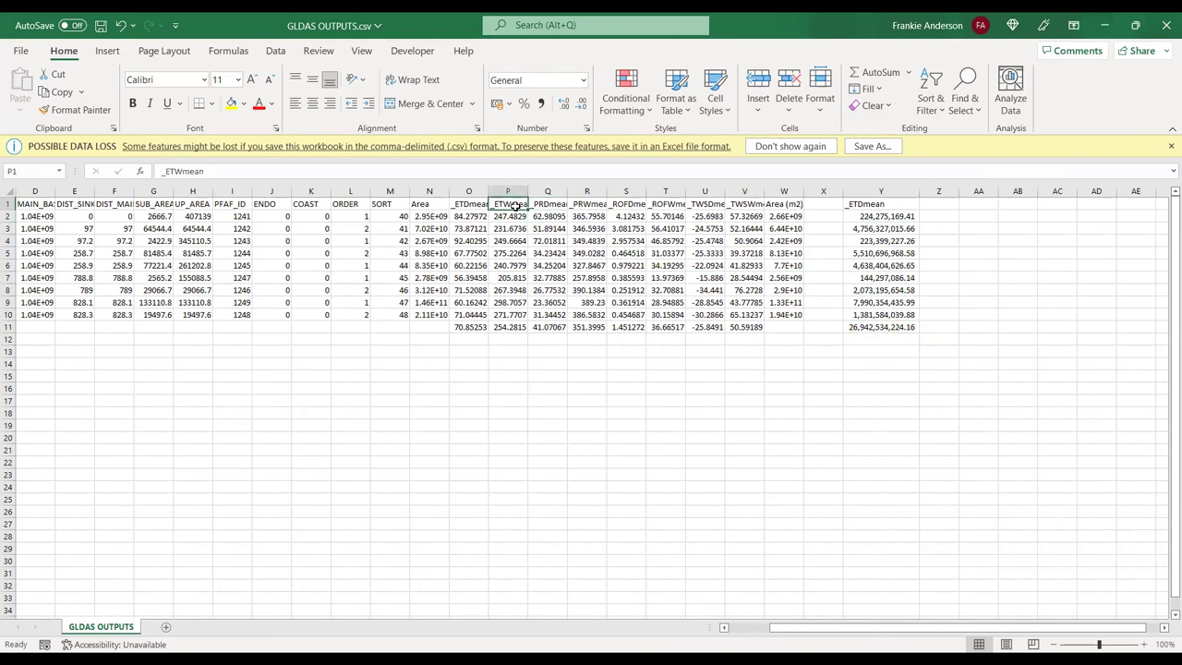
{"action": "key", "text": "ctrl+c"}
{"action": "left_click", "coordinate": [939, 205]}
{"action": "key", "text": "ctrl+v"}
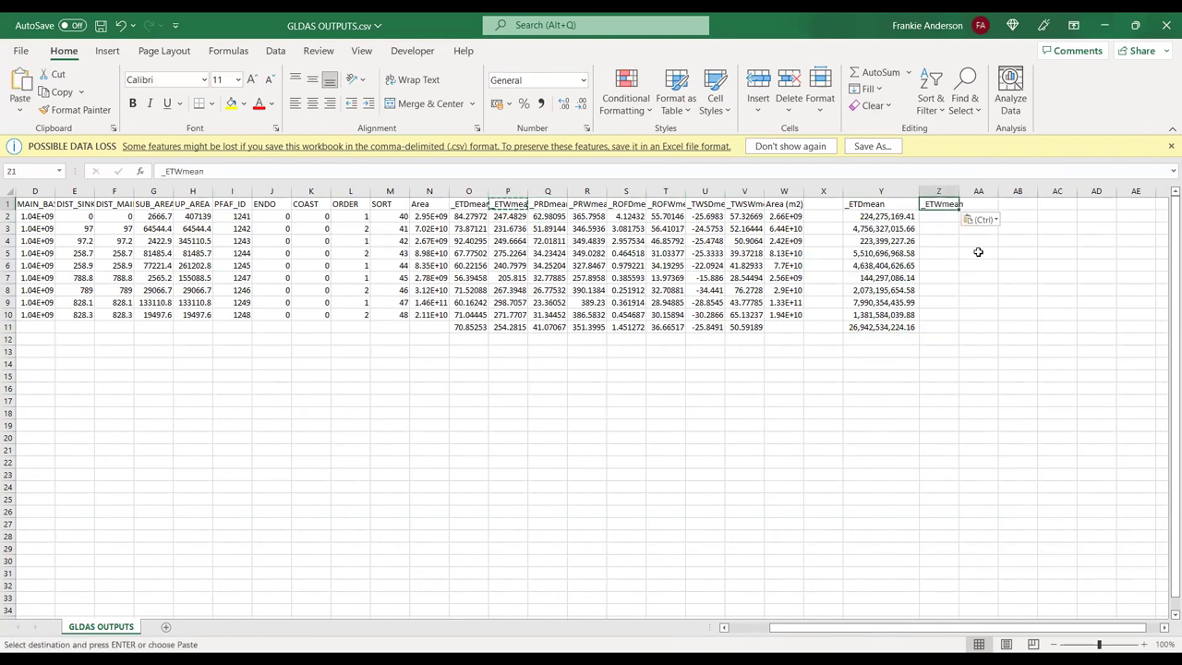
- Enter =P2*0.001*W2 in Z2 to compute the first sub-basin's _ETWmean volume
{"action": "left_click", "coordinate": [939, 218]}
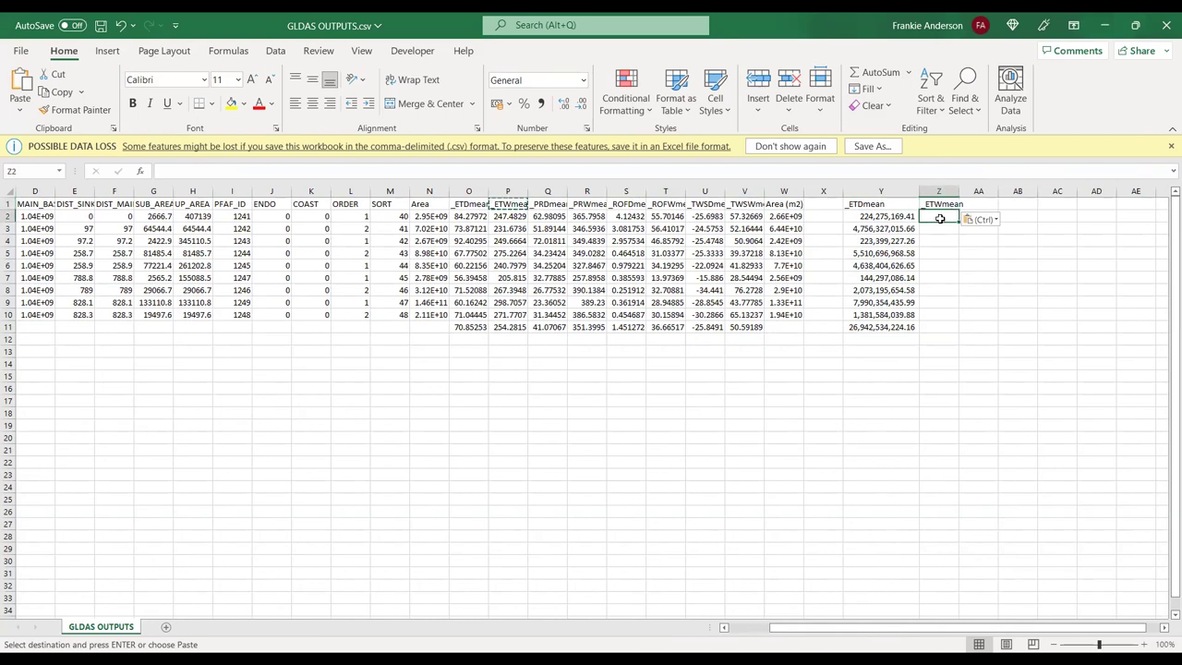
{"action": "type", "text": "="}
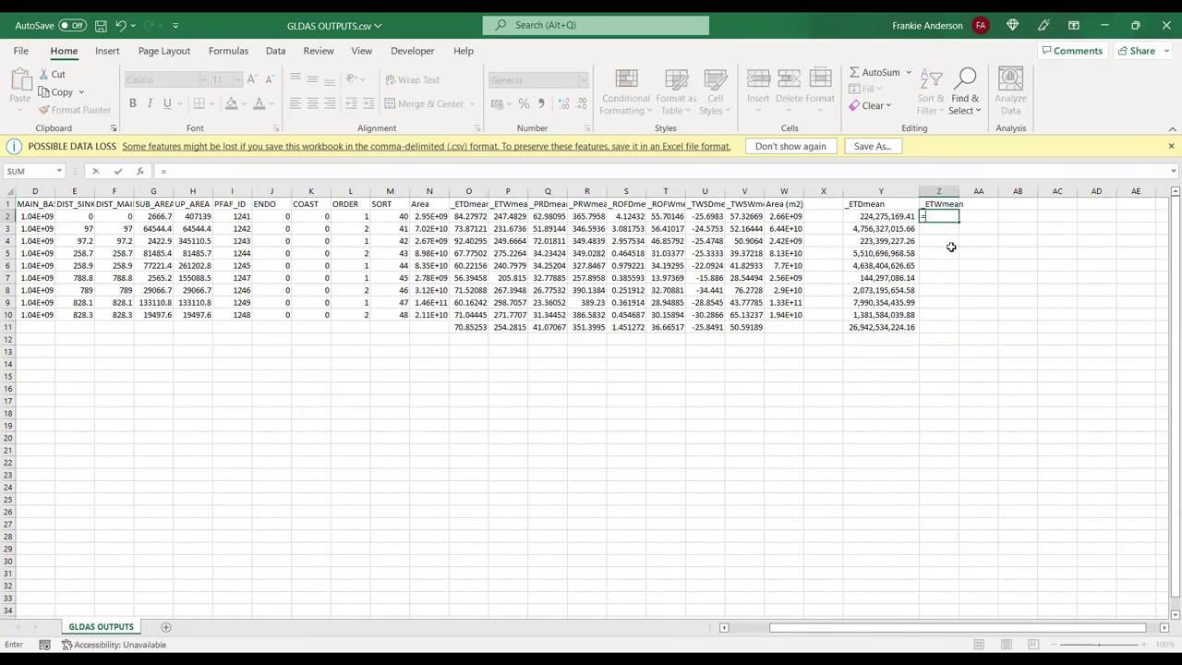
{"action": "left_click", "coordinate": [515, 215]}
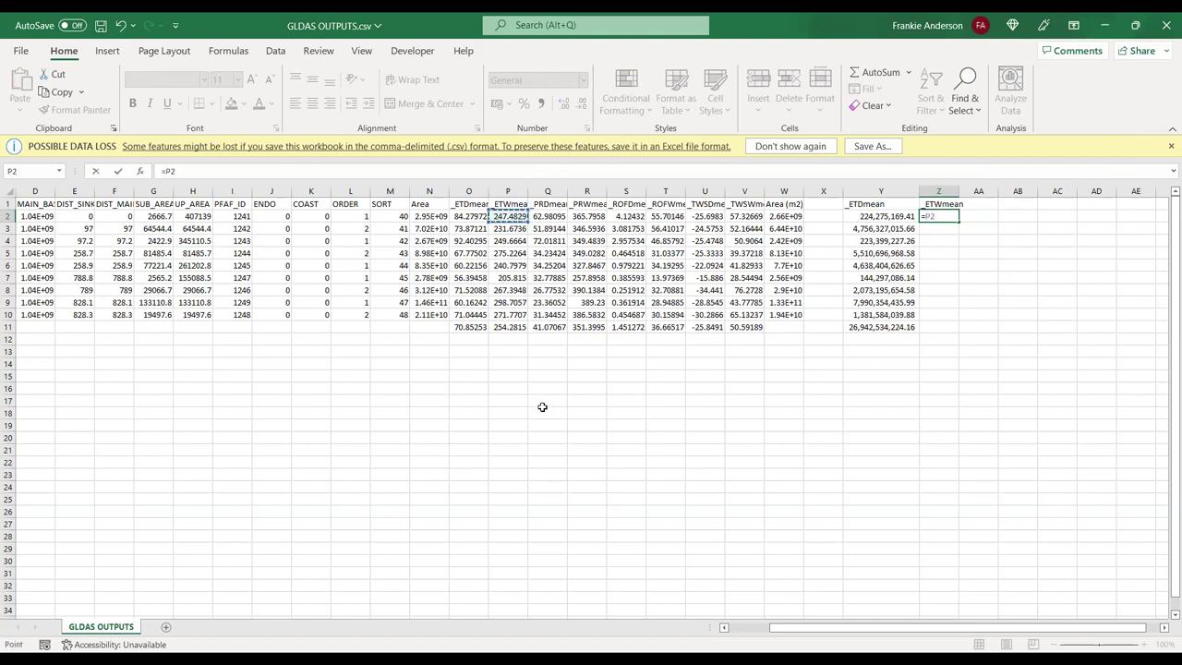
{"action": "type", "text": "*0.001*"}
{"action": "left_click", "coordinate": [784, 215]}
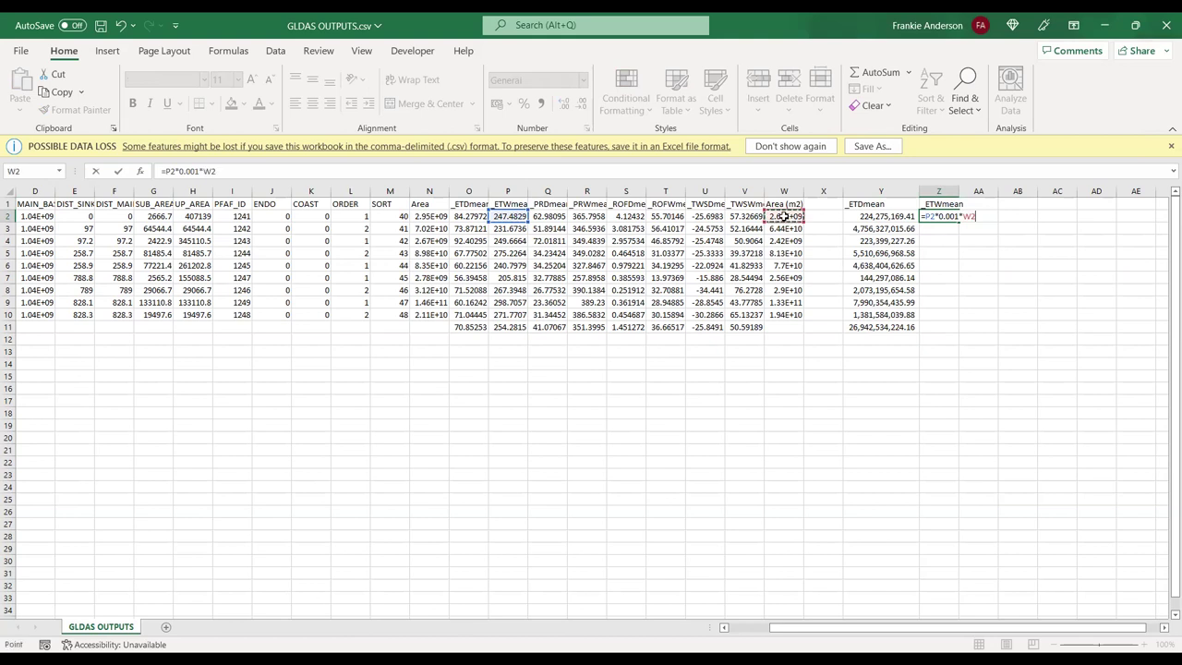
{"action": "key", "text": "Return"}
- Fill the Z2 volume formula down to Z10 for all sub-basins and autofit the width of column Z
{"action": "left_click", "coordinate": [948, 215]}
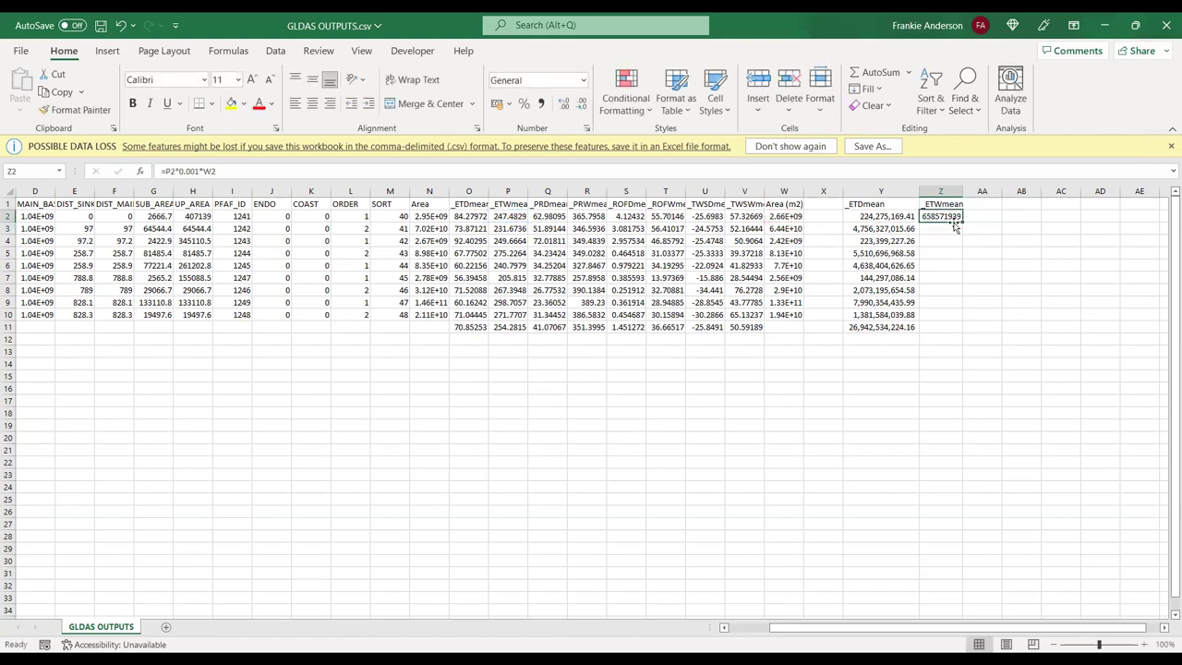
{"action": "left_click_drag", "start_coordinate": [962, 222], "coordinate": [959, 327]}
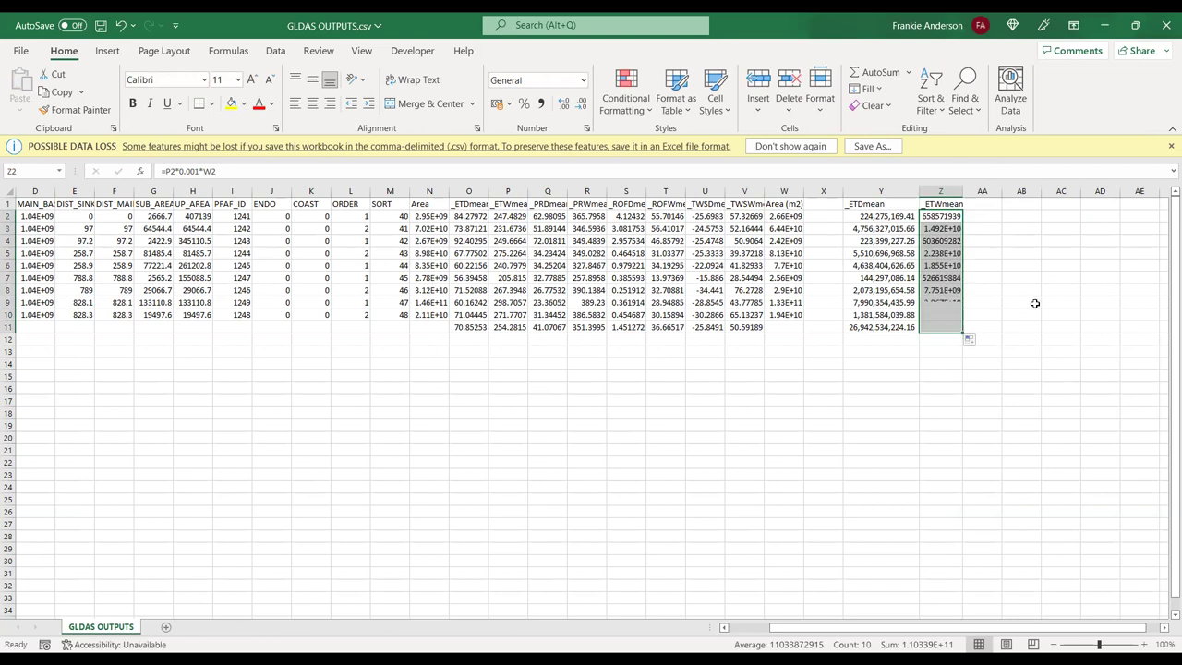
{"action": "double_click", "coordinate": [959, 191]}
{"action": "left_click", "coordinate": [1005, 327]}
{"action": "key", "text": "BackSpace"}
{"action": "left_click", "coordinate": [1071, 339]}
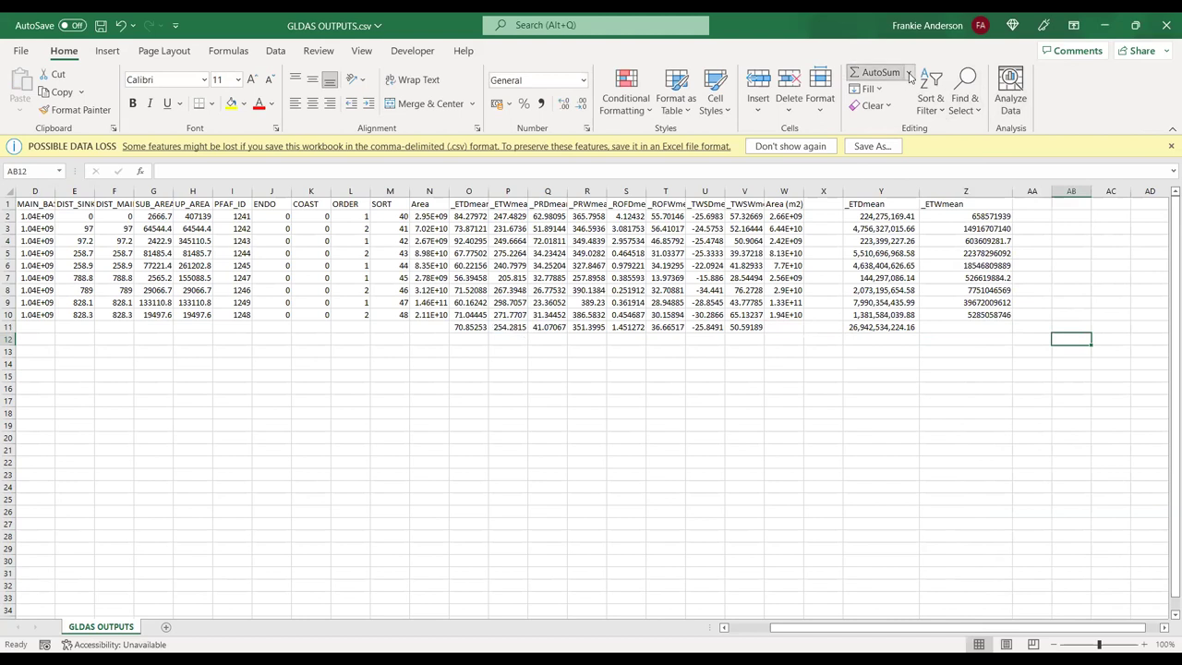
{"action": "key", "text": "alt+equal"}
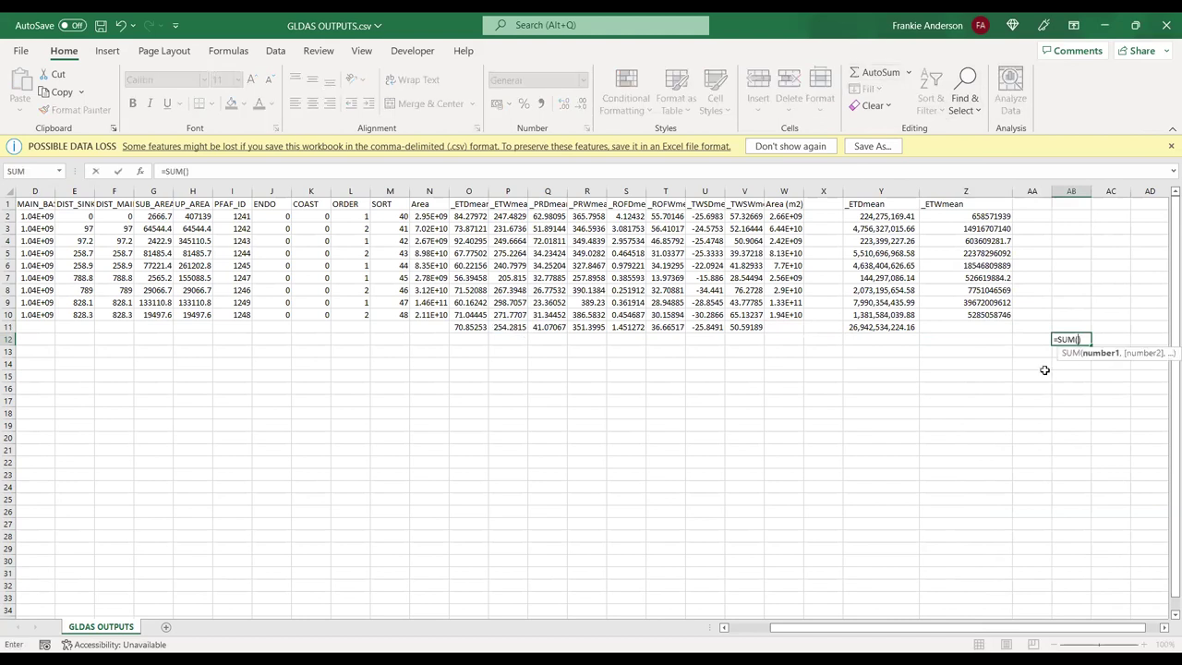
{"action": "key", "text": "Escape"}
- Total the _ETWmean volumes in Z11 with =SUM(Z2:Z10) and apply the comma number style
{"action": "left_click", "coordinate": [980, 326]}
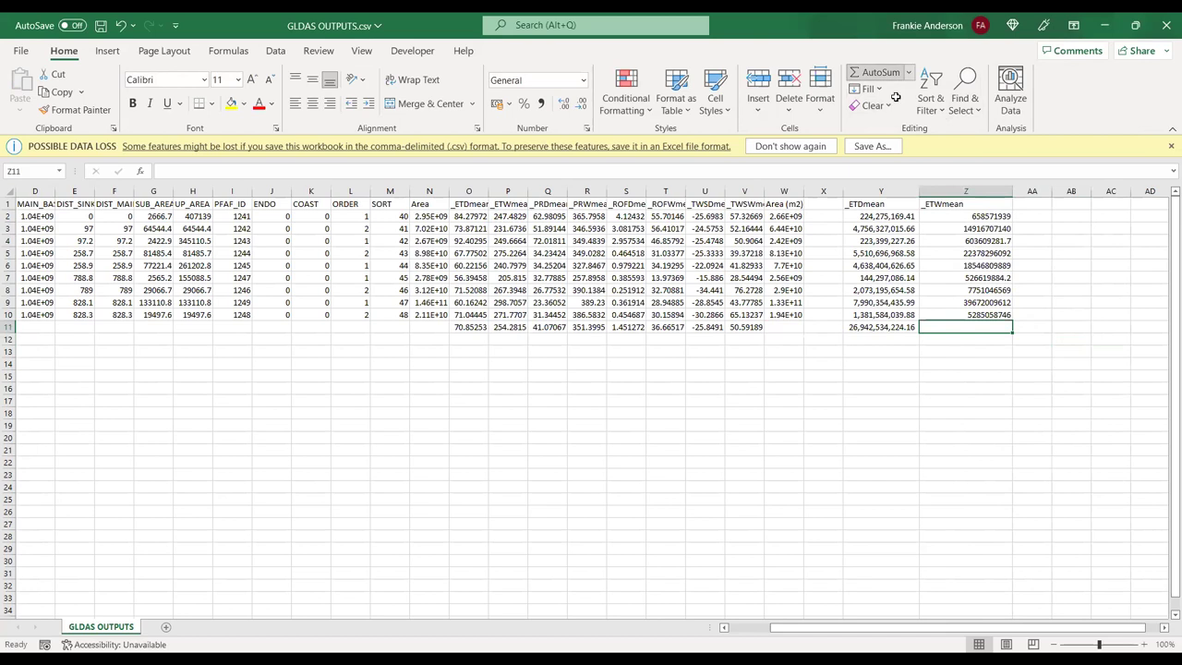
{"action": "key", "text": "alt+equal"}
{"action": "key", "text": "alt+equal"}
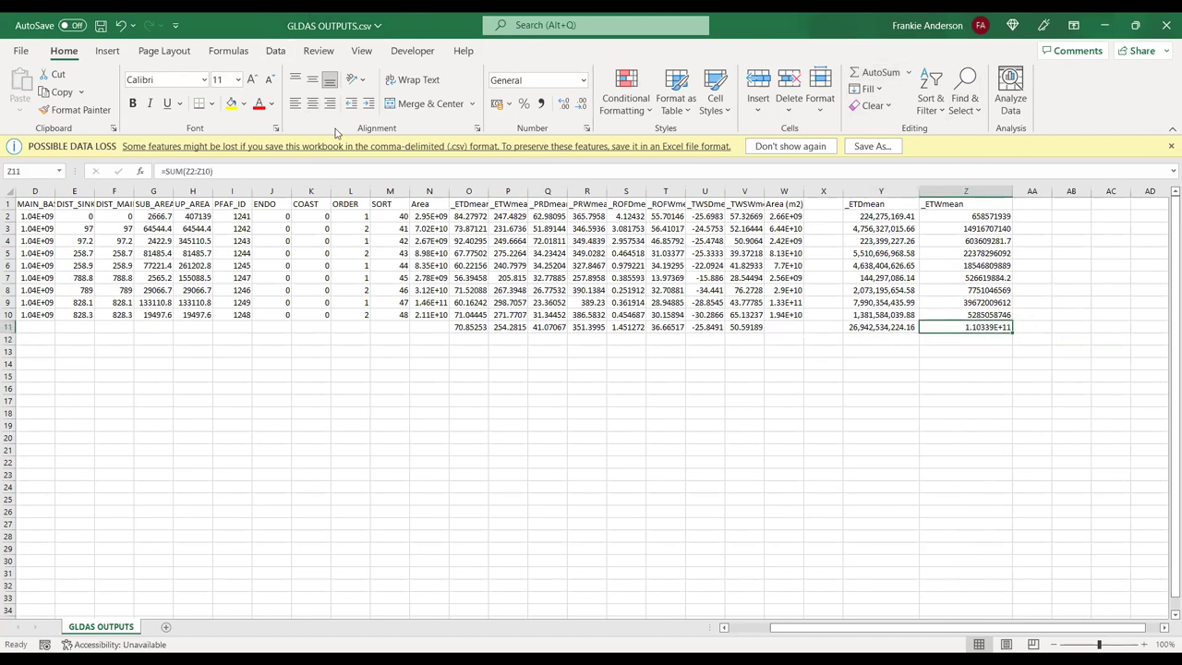
{"action": "left_click", "coordinate": [542, 106]}
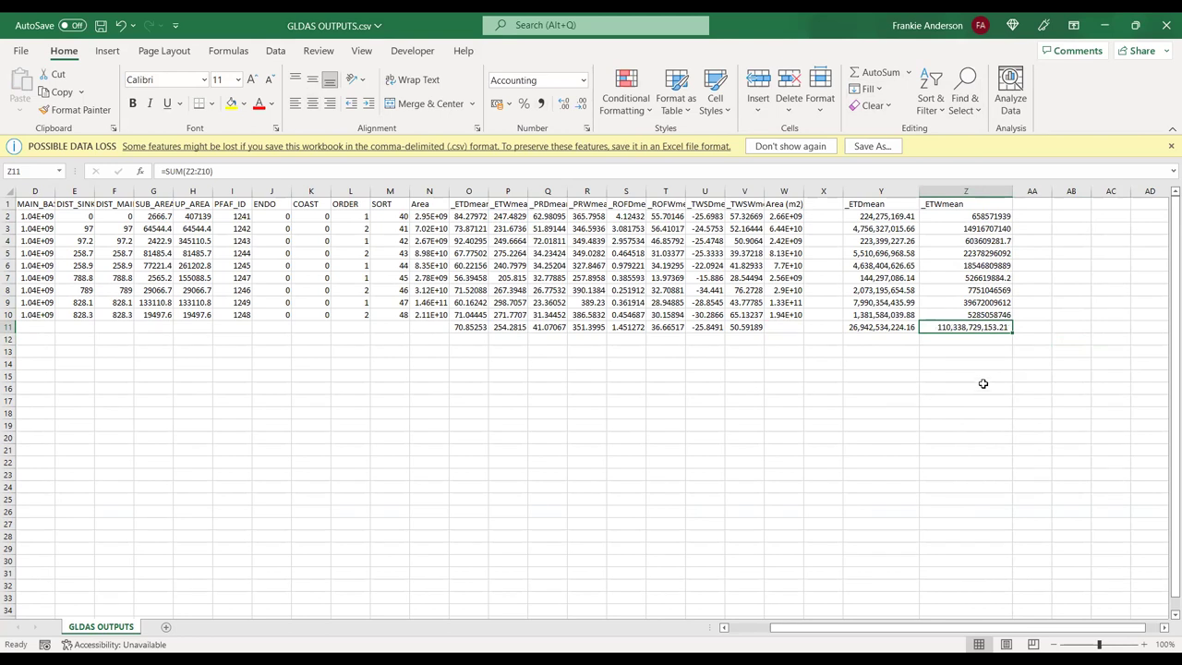
- Examine the remaining mean columns from _ETWmean to Area (m2) beside the volume totals, and close the workbook
{"action": "left_click", "coordinate": [1164, 627]}
{"action": "left_click", "coordinate": [1164, 627]}
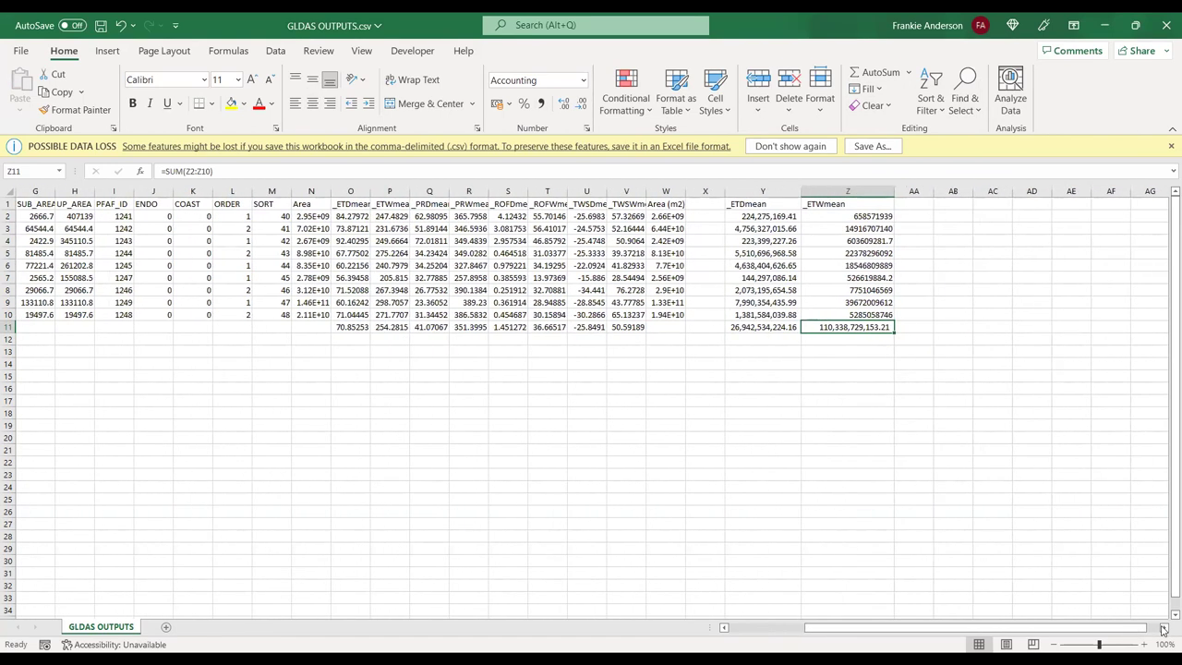
{"action": "left_click", "coordinate": [1164, 627]}
{"action": "left_click", "coordinate": [1164, 627]}
{"action": "left_click", "coordinate": [1164, 627]}
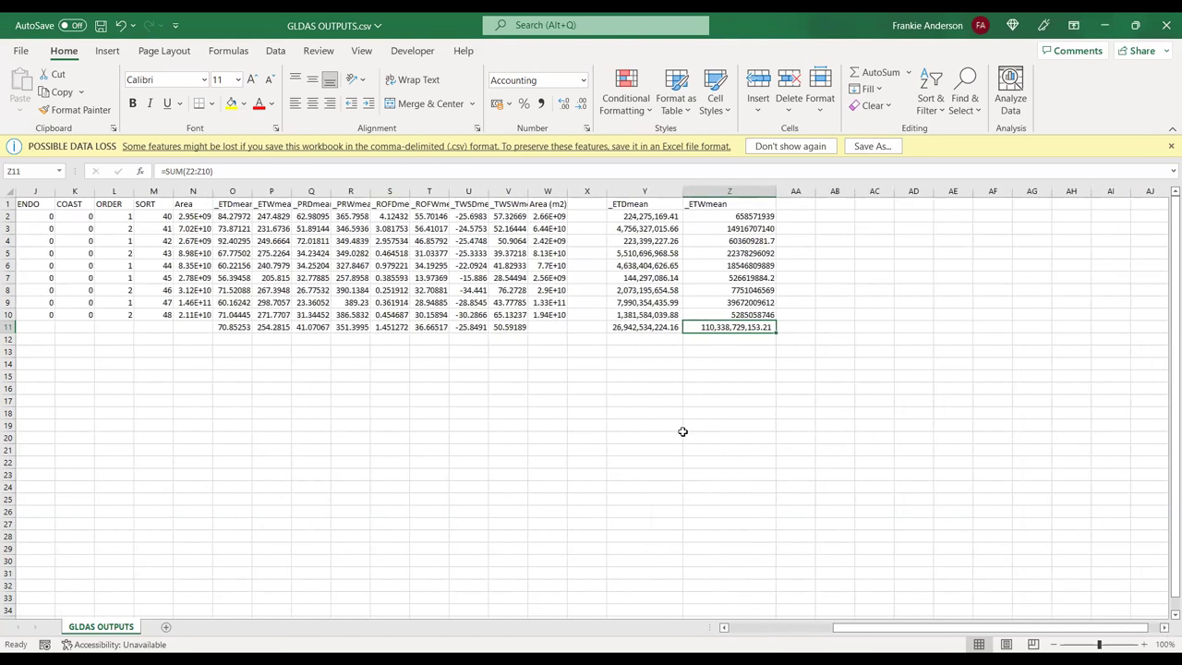
{"action": "left_click_drag", "start_coordinate": [273, 204], "coordinate": [576, 220]}
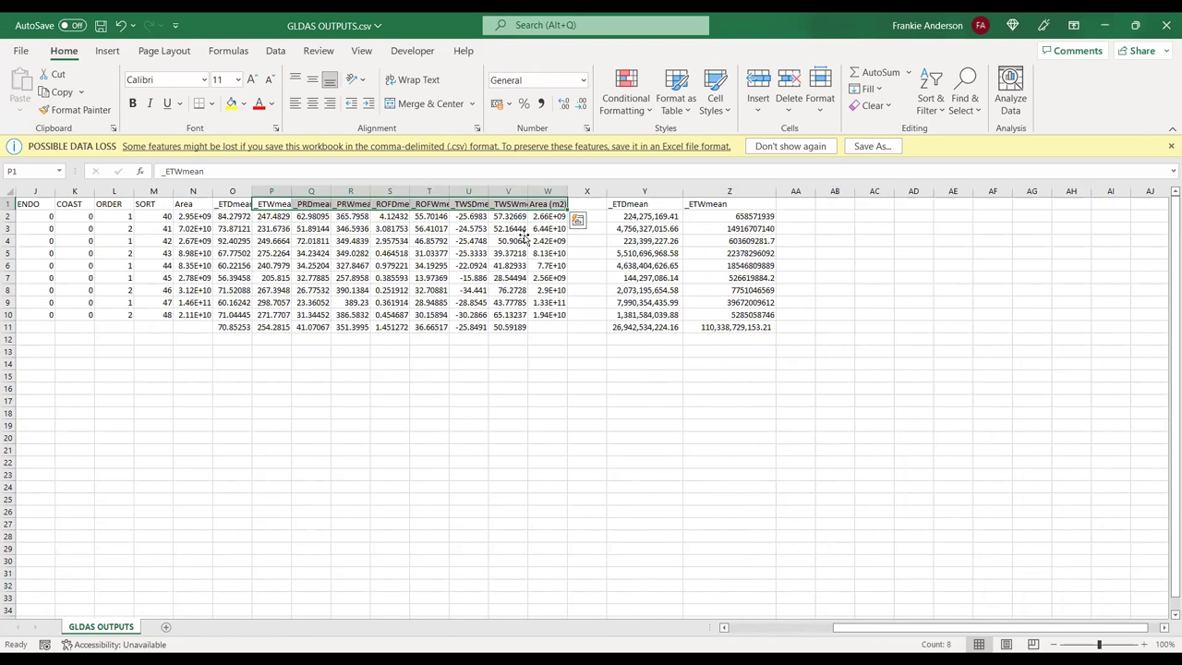
{"action": "left_click", "coordinate": [519, 239]}
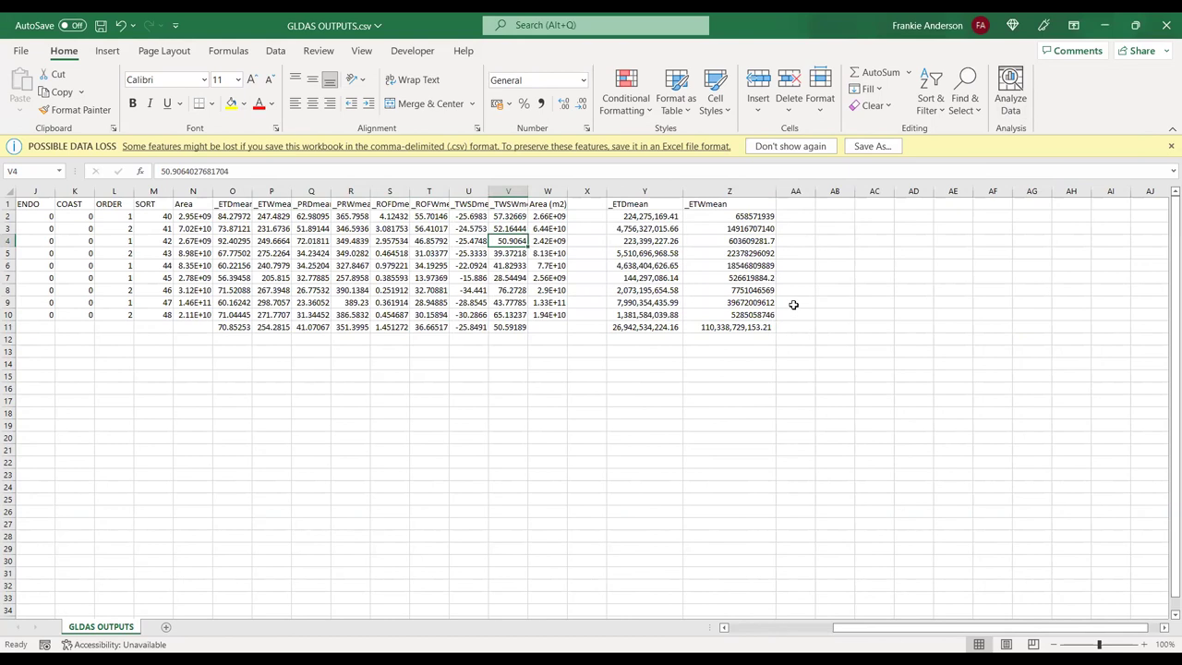
{"action": "left_click", "coordinate": [386, 218]}
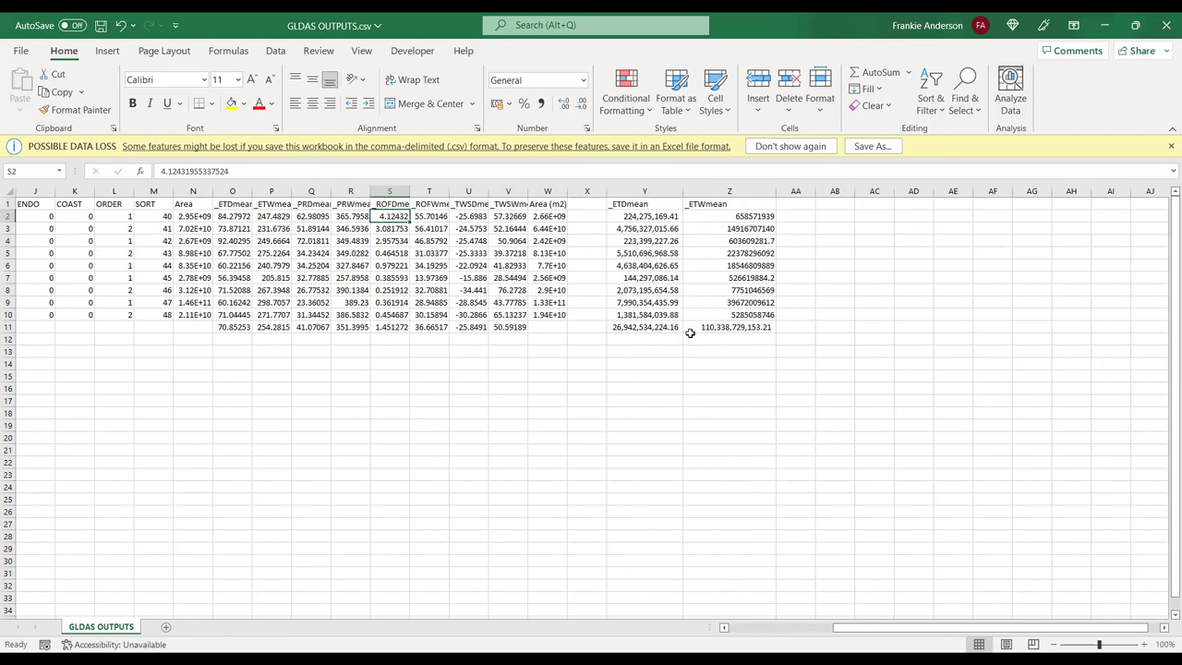
{"action": "left_click", "coordinate": [1165, 29]}
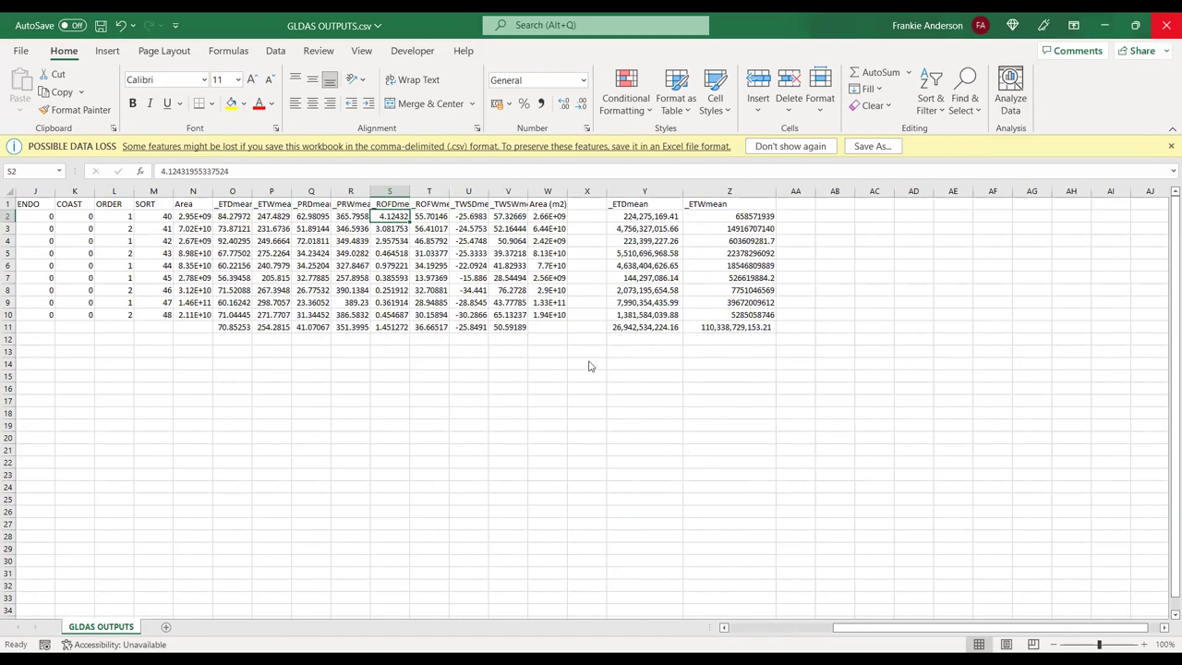
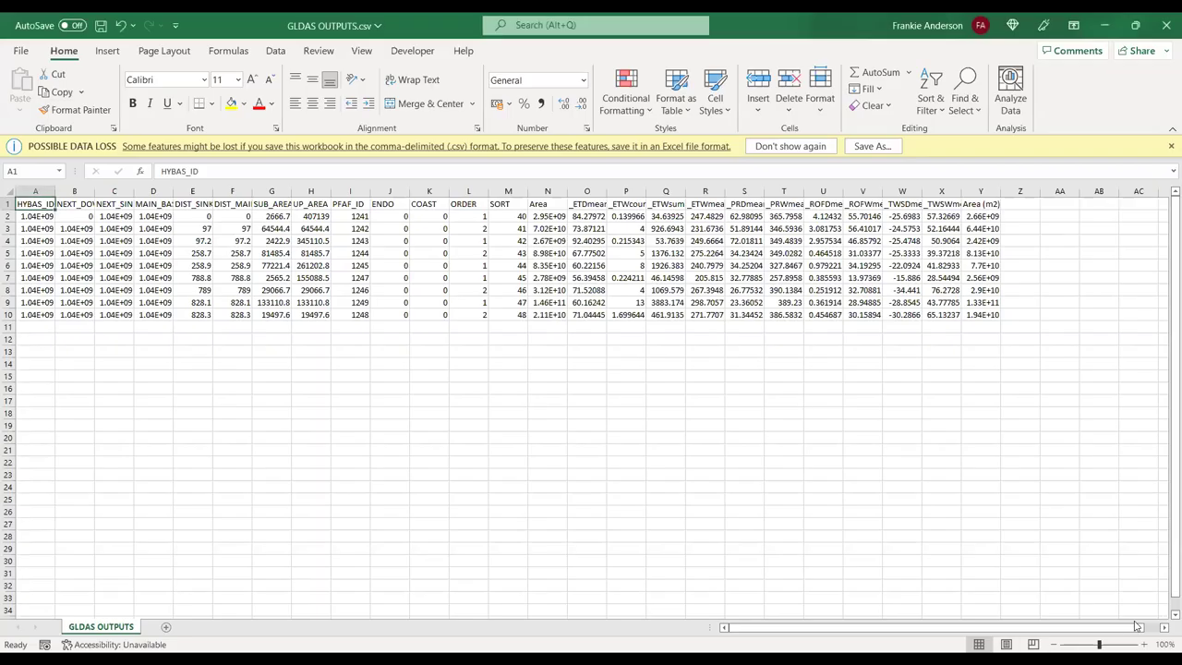
- Delete columns P and Q, the _ETW count and sum fields, from the reopened GLDAS OUTPUTS.csv
{"action": "left_click_drag", "start_coordinate": [1161, 627], "coordinate": [923, 633]}
{"action": "left_click_drag", "start_coordinate": [1163, 631], "coordinate": [1163, 630]}
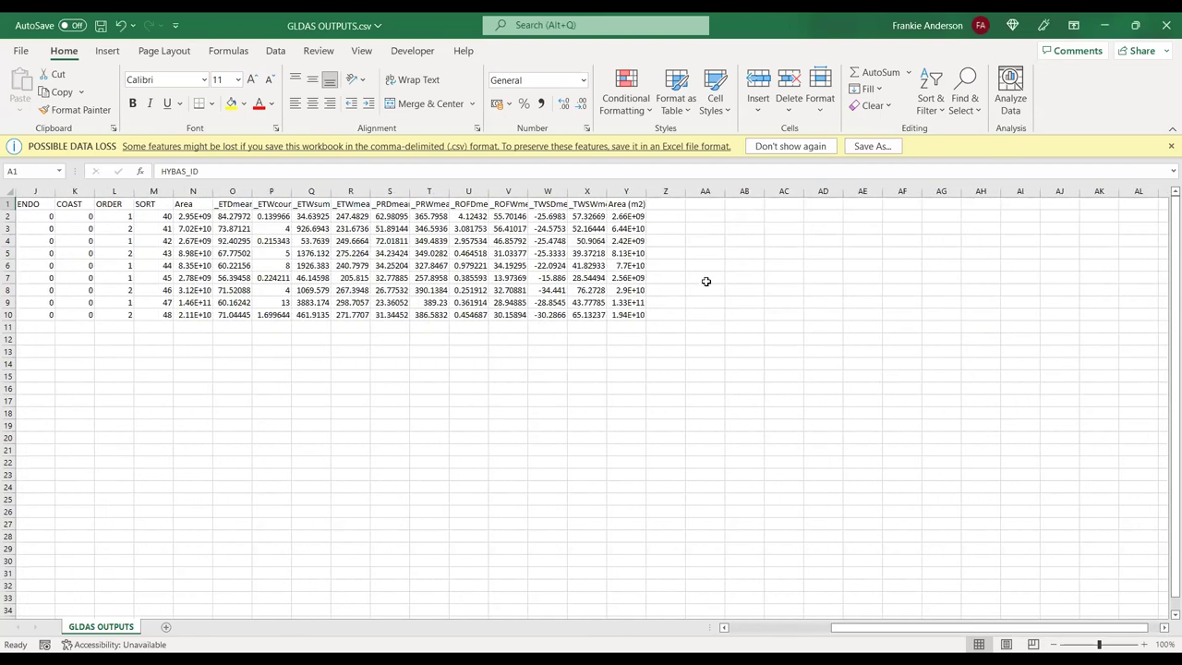
{"action": "left_click", "coordinate": [712, 205]}
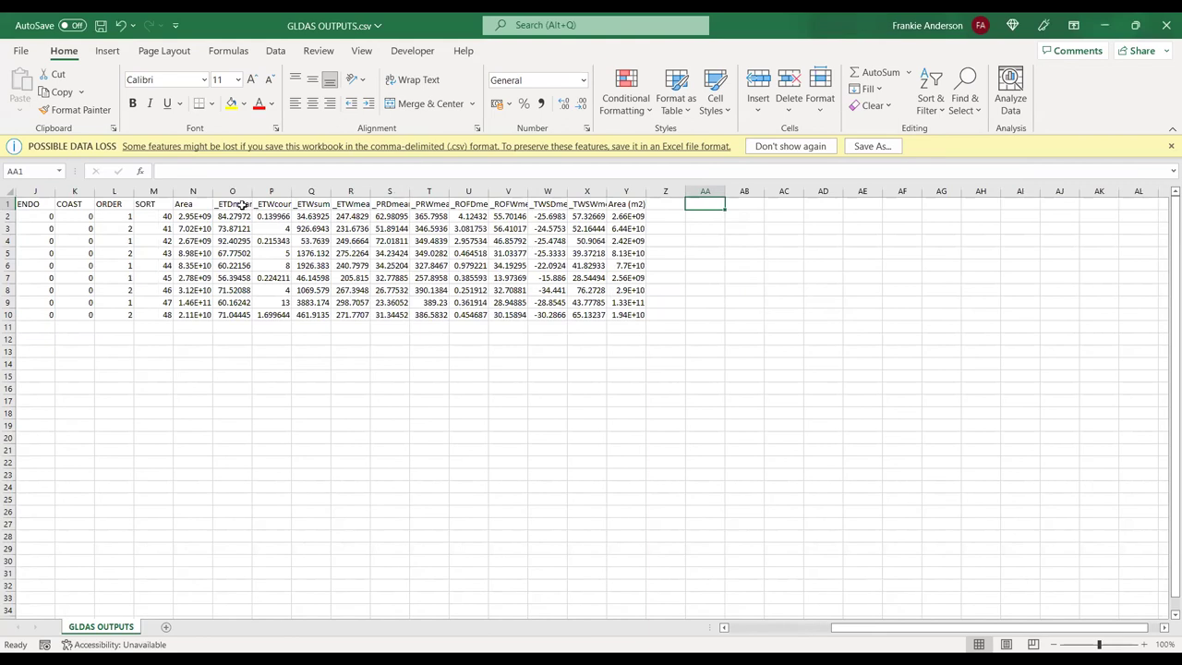
{"action": "left_click_drag", "start_coordinate": [270, 191], "coordinate": [312, 192]}
{"action": "right_click", "coordinate": [312, 192]}
{"action": "left_click", "coordinate": [352, 358]}
- Copy the eight mean headers in O1:V1, from _ETDmean to _TWSWmean, into the cells starting at Y1
{"action": "left_click_drag", "start_coordinate": [232, 204], "coordinate": [513, 204]}
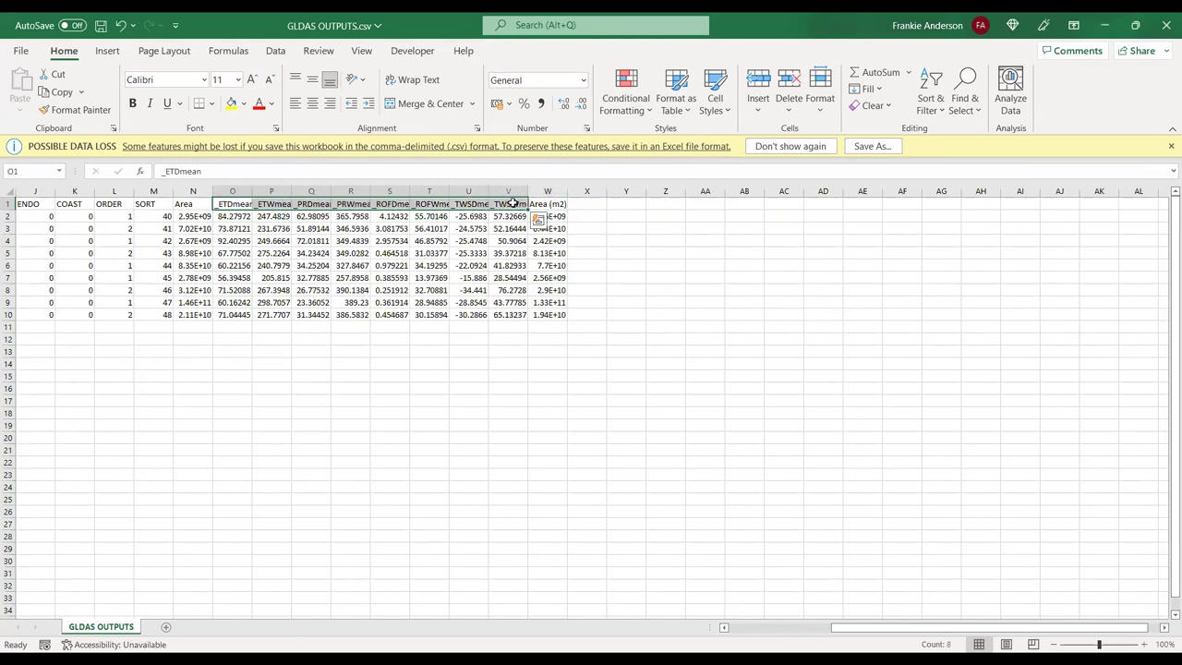
{"action": "key", "text": "ctrl+c"}
{"action": "left_click", "coordinate": [628, 204]}
{"action": "key", "text": "ctrl+v"}
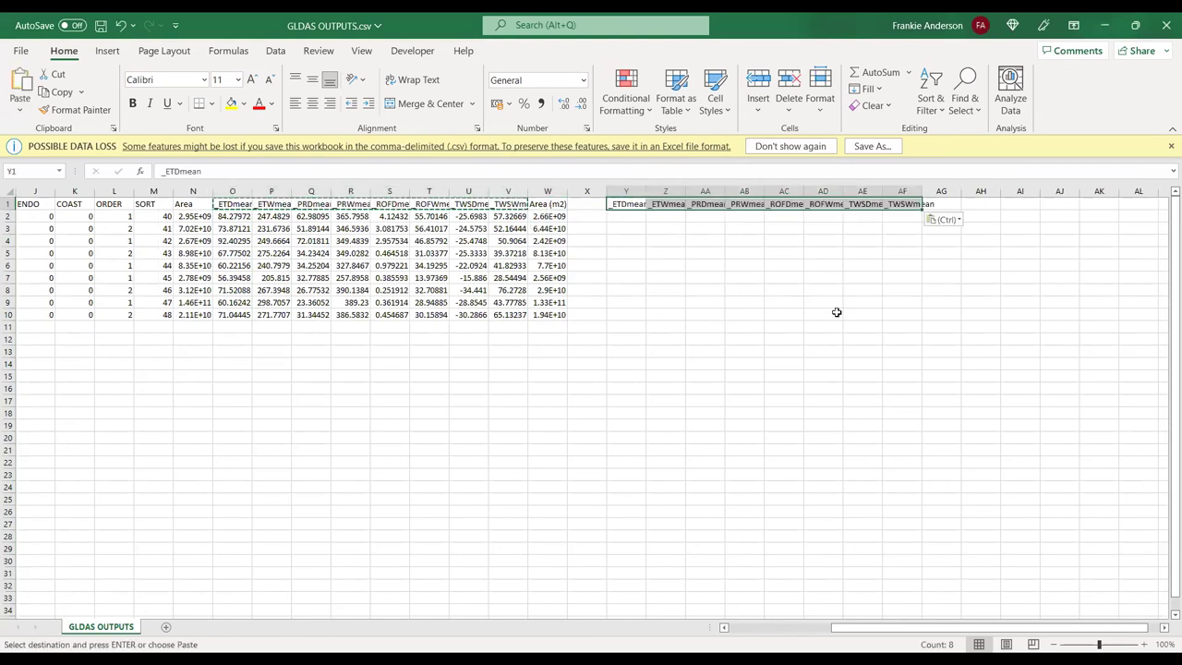
{"action": "left_click", "coordinate": [799, 287]}
- Compute the _ETDmean volume in Y2 with =O2*0.001*W2 and fill it down to Y10 for all sub-basins
{"action": "left_click", "coordinate": [618, 217]}
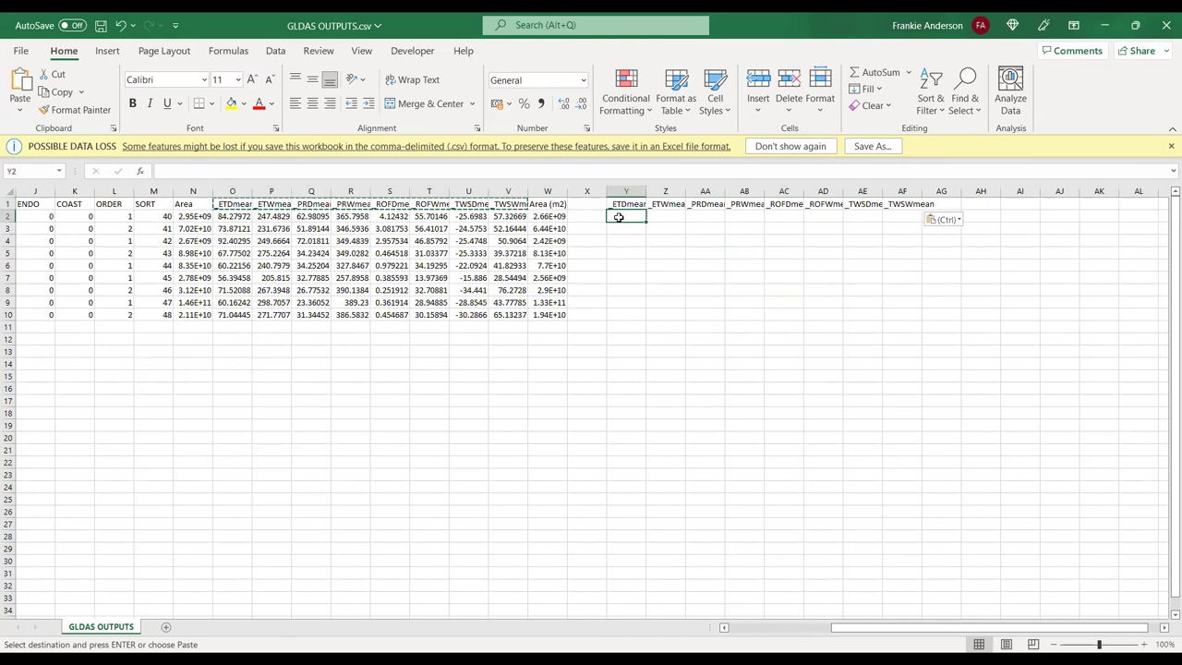
{"action": "type", "text": "="}
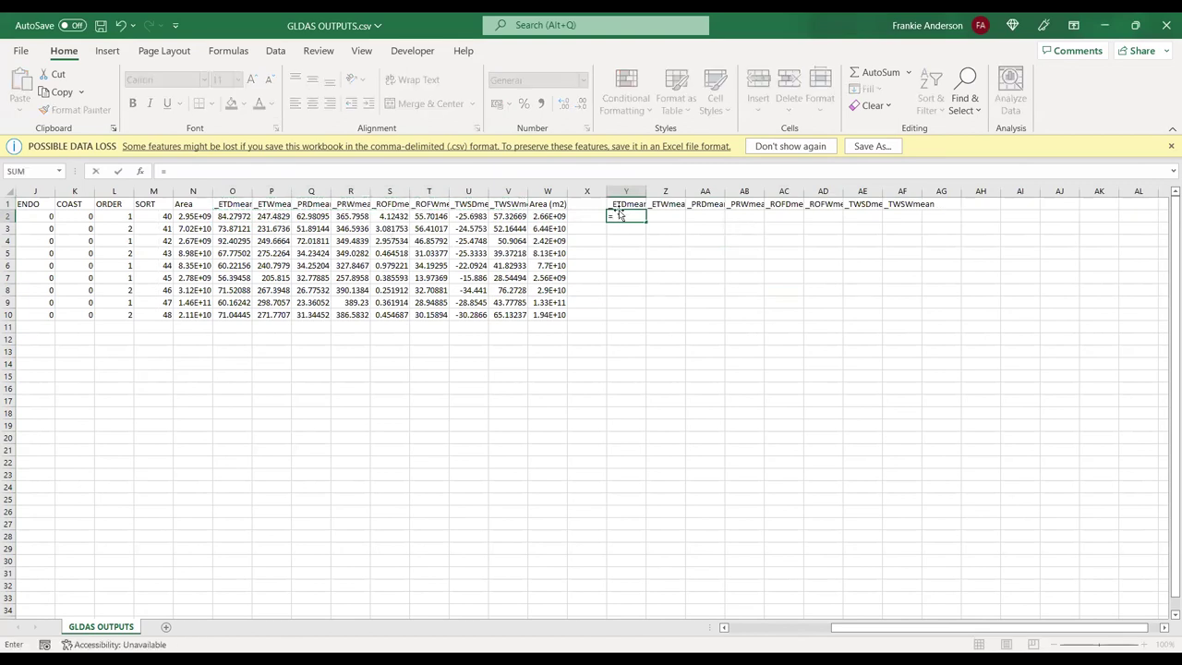
{"action": "left_click", "coordinate": [234, 217]}
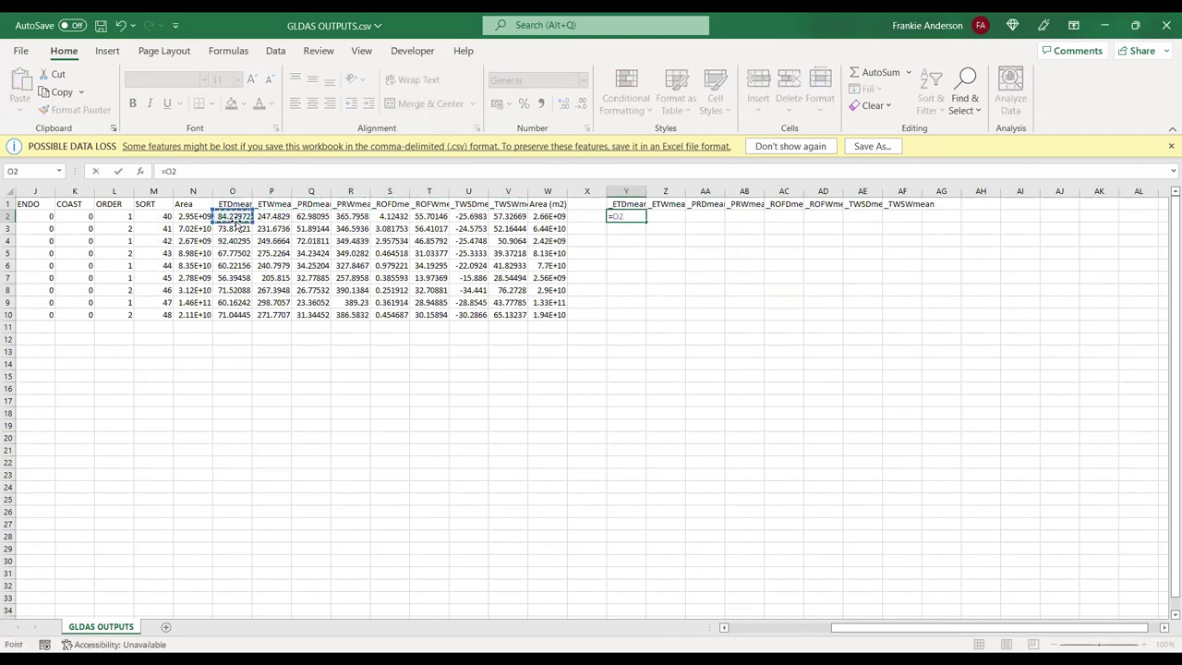
{"action": "type", "text": "*0.001*"}
{"action": "left_click", "coordinate": [549, 216]}
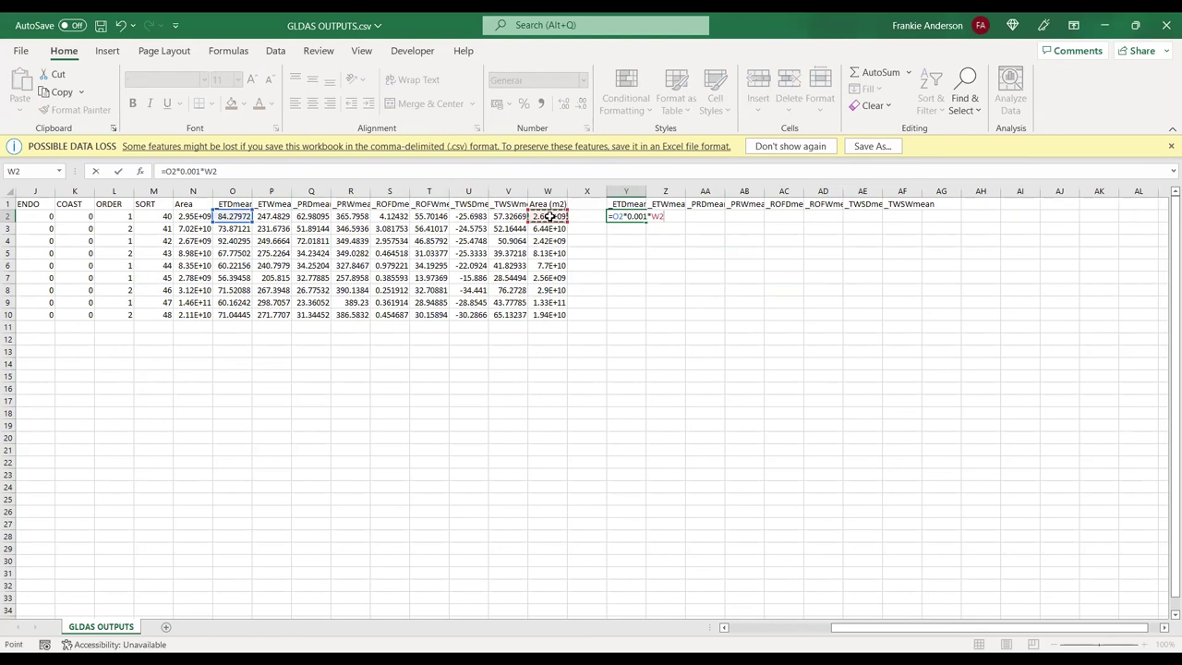
{"action": "key", "text": "Return"}
{"action": "left_click", "coordinate": [646, 218]}
{"action": "left_click_drag", "start_coordinate": [657, 222], "coordinate": [656, 323]}
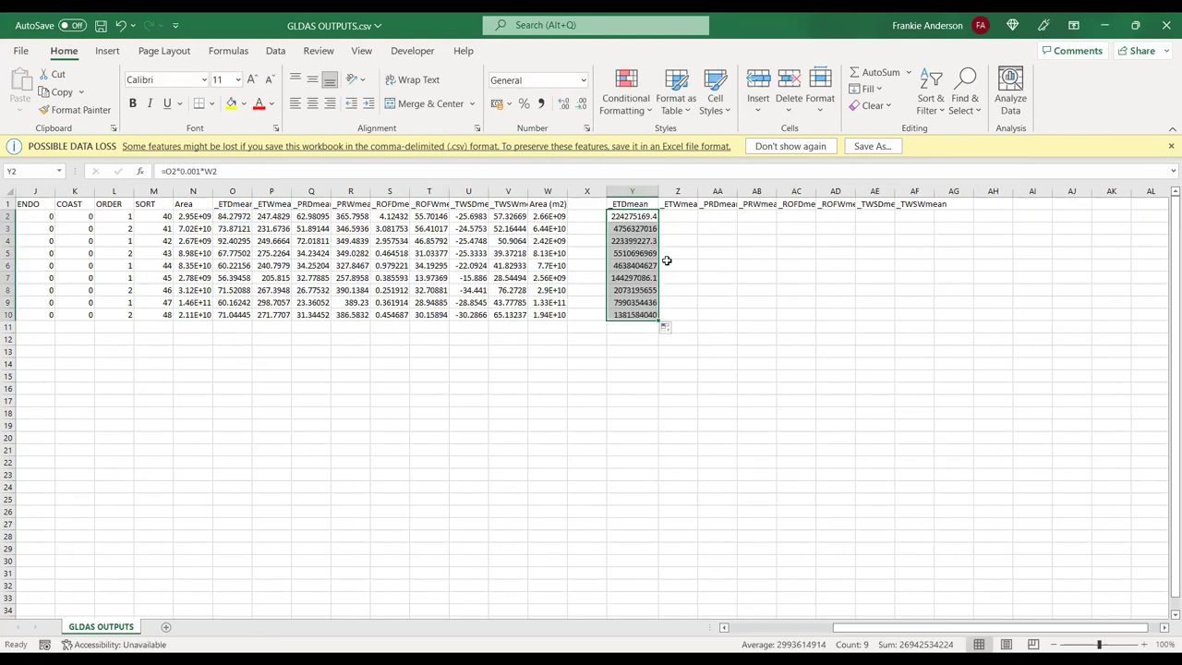
- Compute the _ETWmean volume in Z2 with =P2*0.001*W2 and fill it down to Z10
{"action": "left_click", "coordinate": [684, 216]}
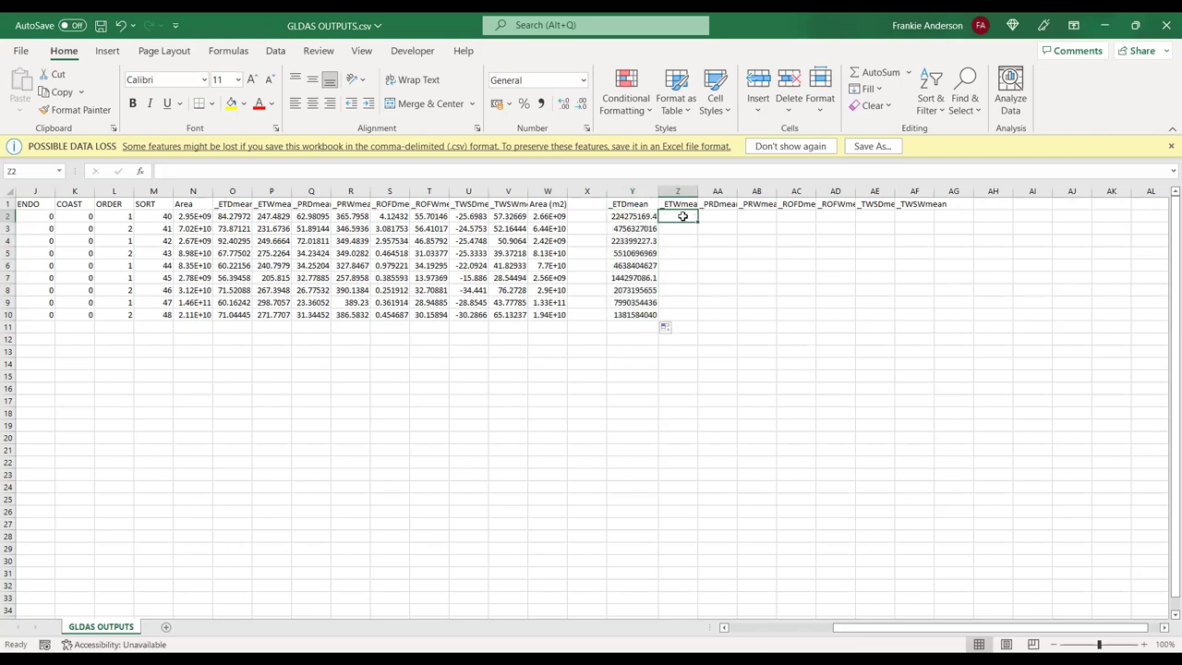
{"action": "type", "text": "="}
{"action": "left_click", "coordinate": [274, 219]}
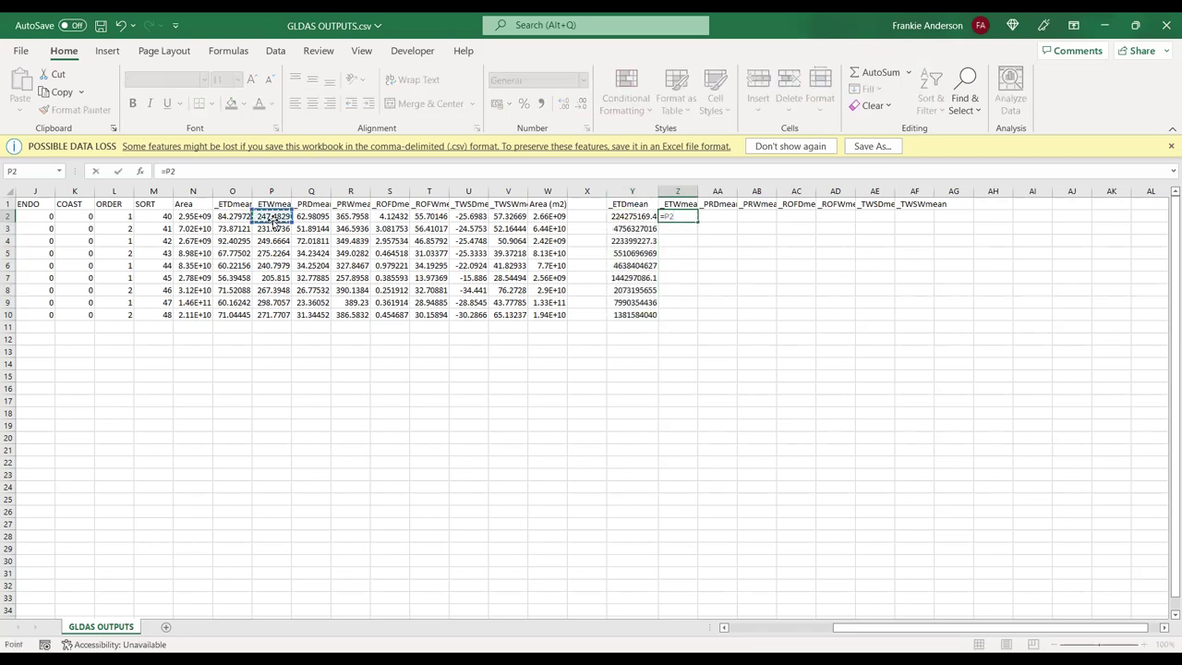
{"action": "type", "text": "*0.001*"}
{"action": "left_click", "coordinate": [551, 218]}
{"action": "key", "text": "Return"}
{"action": "left_click", "coordinate": [697, 218]}
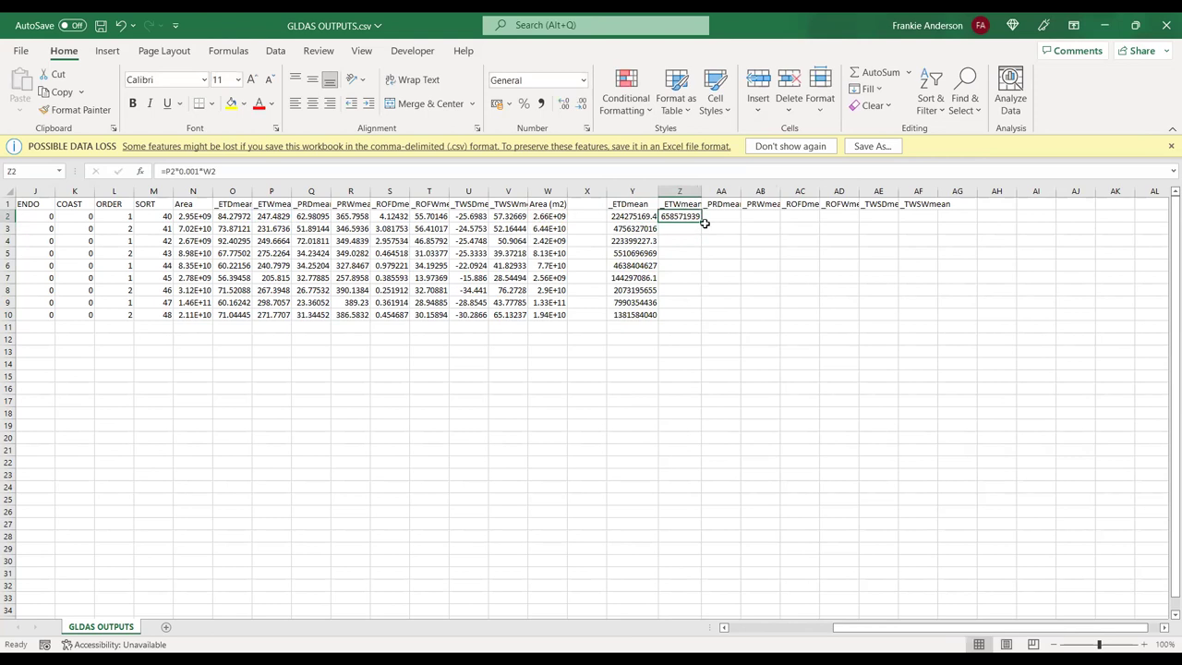
{"action": "left_click_drag", "start_coordinate": [703, 221], "coordinate": [697, 317]}
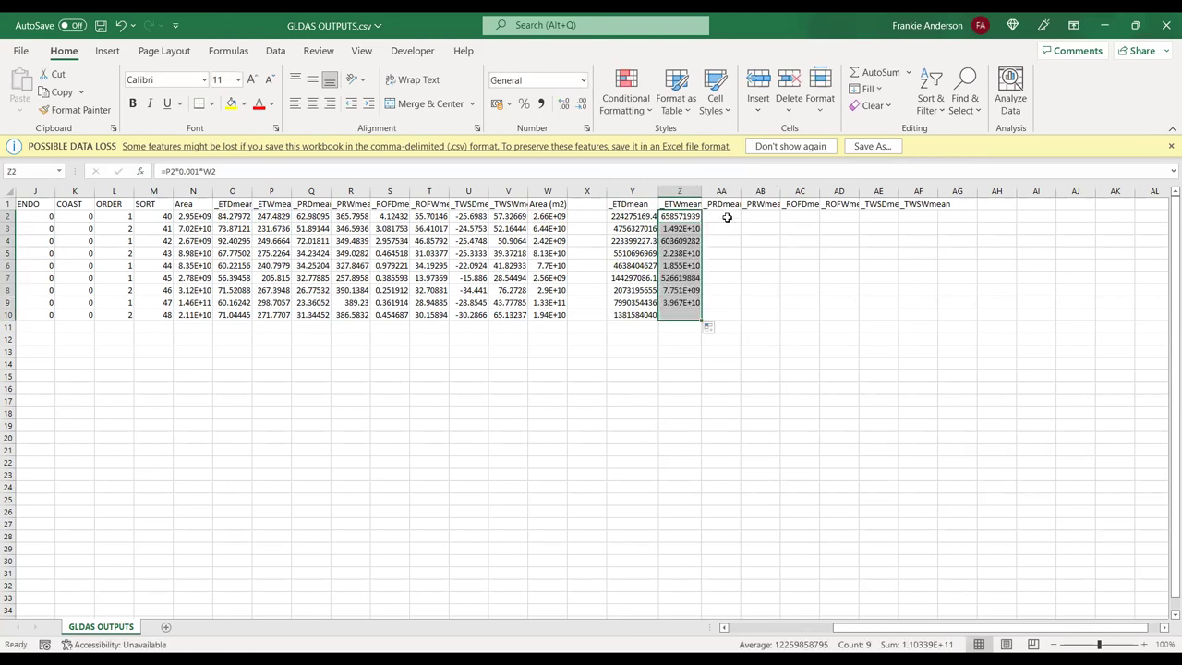
- Compute the _PRDmean volume in AA2 with =Q2*0.001*W2 and fill it down to AA10
{"action": "left_click", "coordinate": [727, 217]}
{"action": "type", "text": "="}
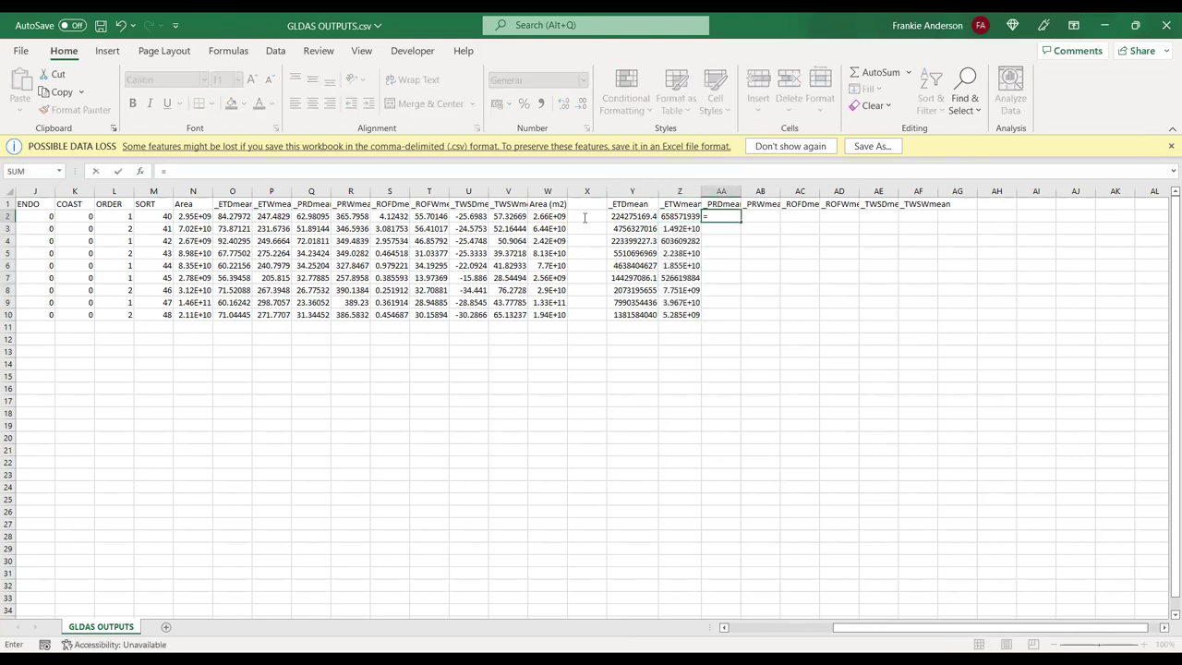
{"action": "left_click", "coordinate": [314, 218]}
{"action": "type", "text": "*0.001"}
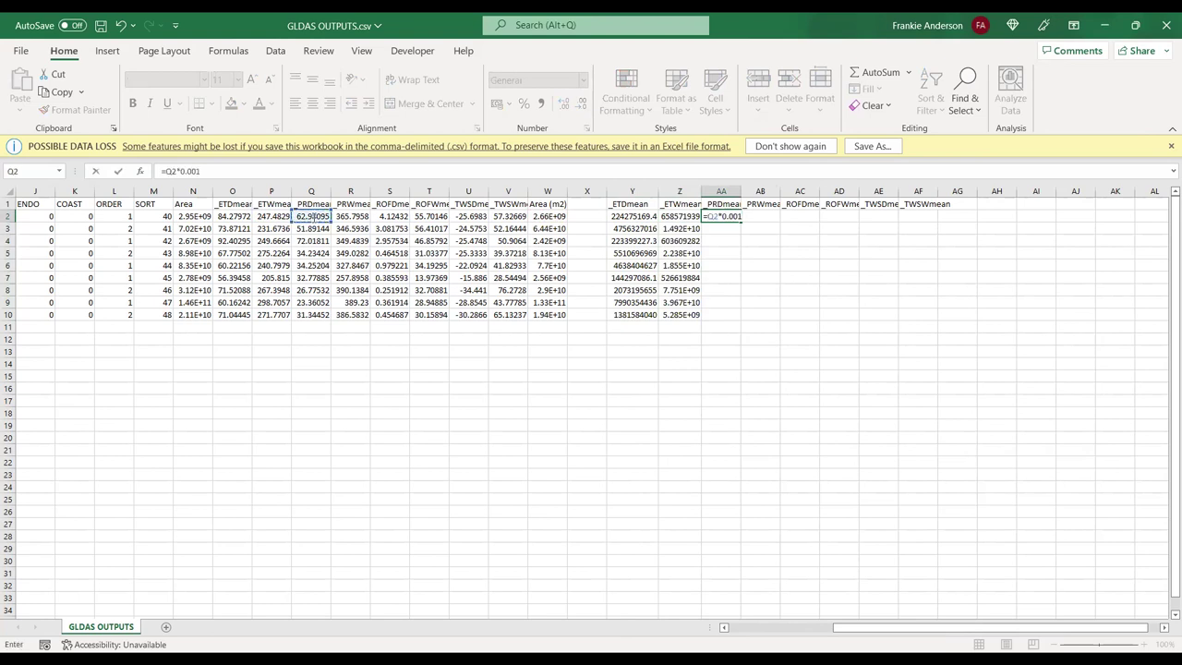
{"action": "type", "text": "*"}
{"action": "left_click", "coordinate": [554, 216]}
{"action": "key", "text": "Return"}
{"action": "left_click", "coordinate": [750, 220]}
{"action": "left_click_drag", "start_coordinate": [750, 219], "coordinate": [746, 319]}
- Compute the _PRWmean volume in AB2 with =R2*0.001*W2 and fill it down to AB10
{"action": "left_click", "coordinate": [778, 219]}
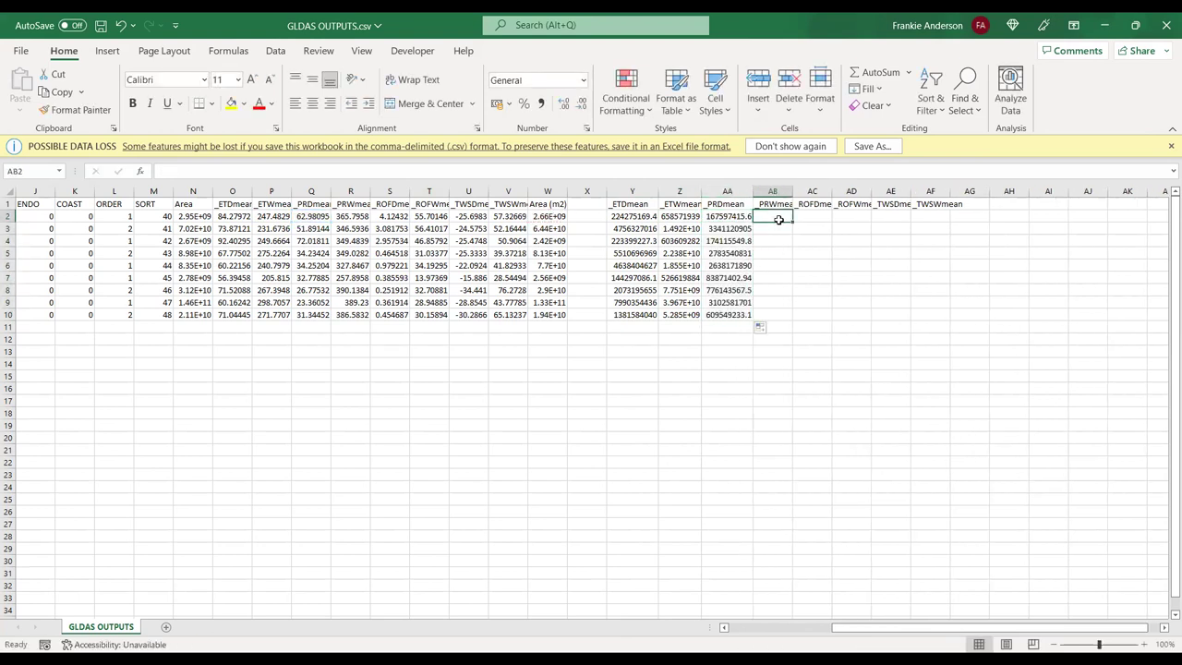
{"action": "type", "text": "="}
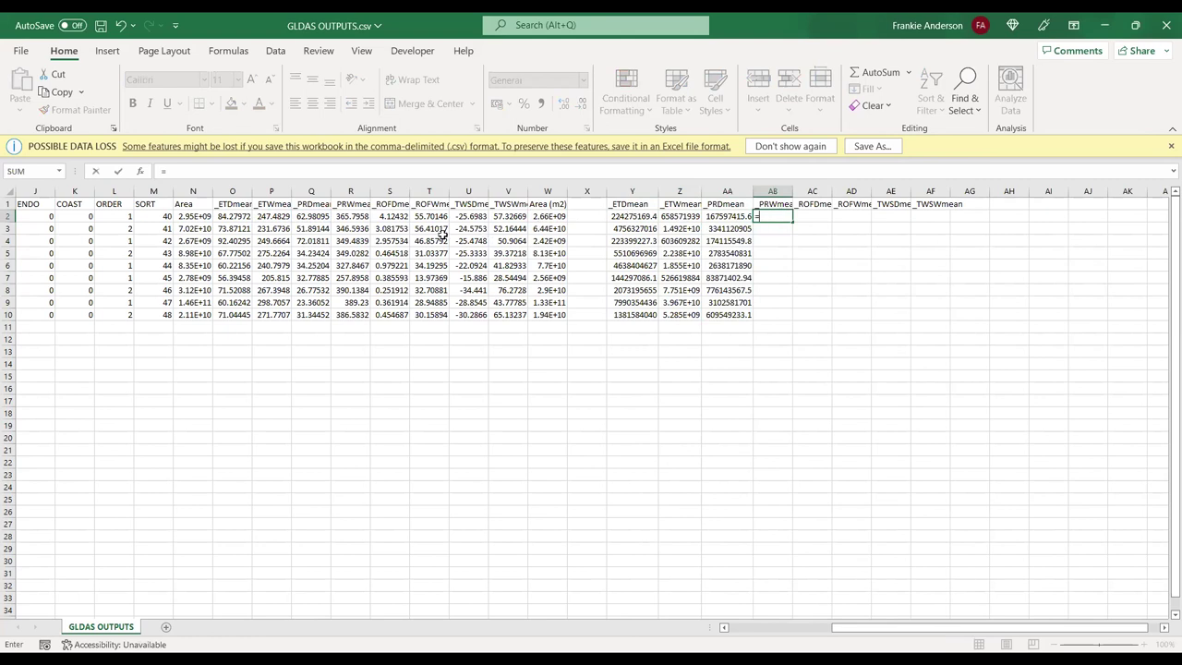
{"action": "left_click", "coordinate": [342, 216]}
{"action": "type", "text": "*"}
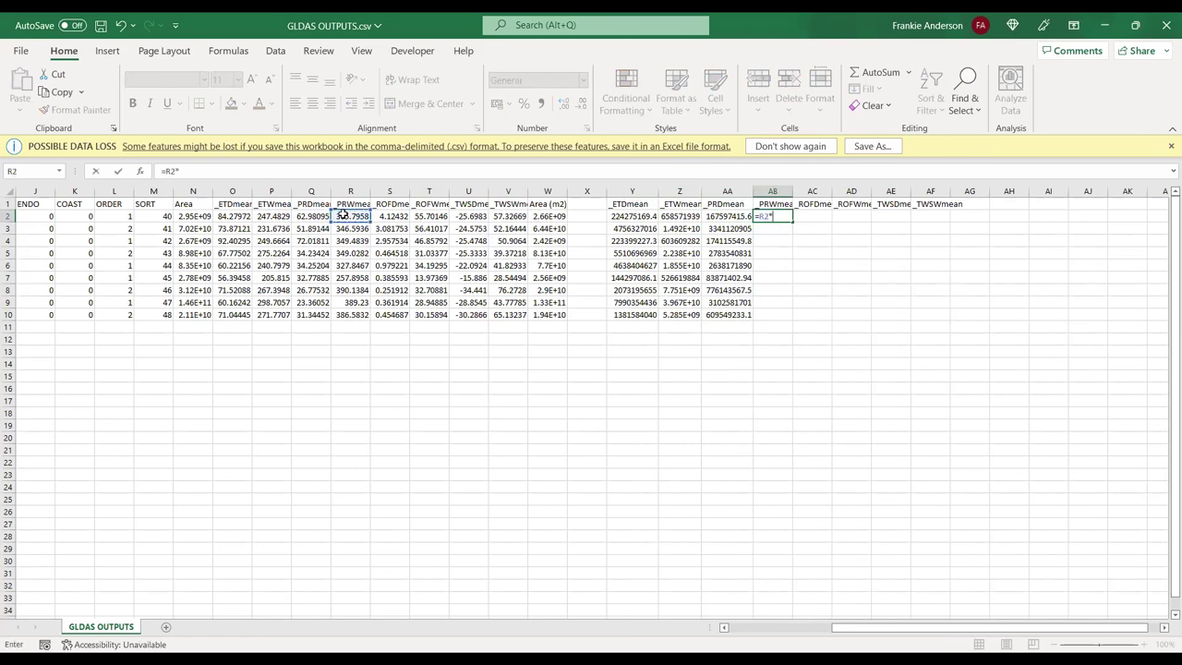
{"action": "type", "text": "0.001*"}
{"action": "left_click", "coordinate": [547, 216]}
{"action": "key", "text": "Return"}
{"action": "left_click", "coordinate": [775, 216]}
{"action": "left_click_drag", "start_coordinate": [804, 222], "coordinate": [791, 323]}
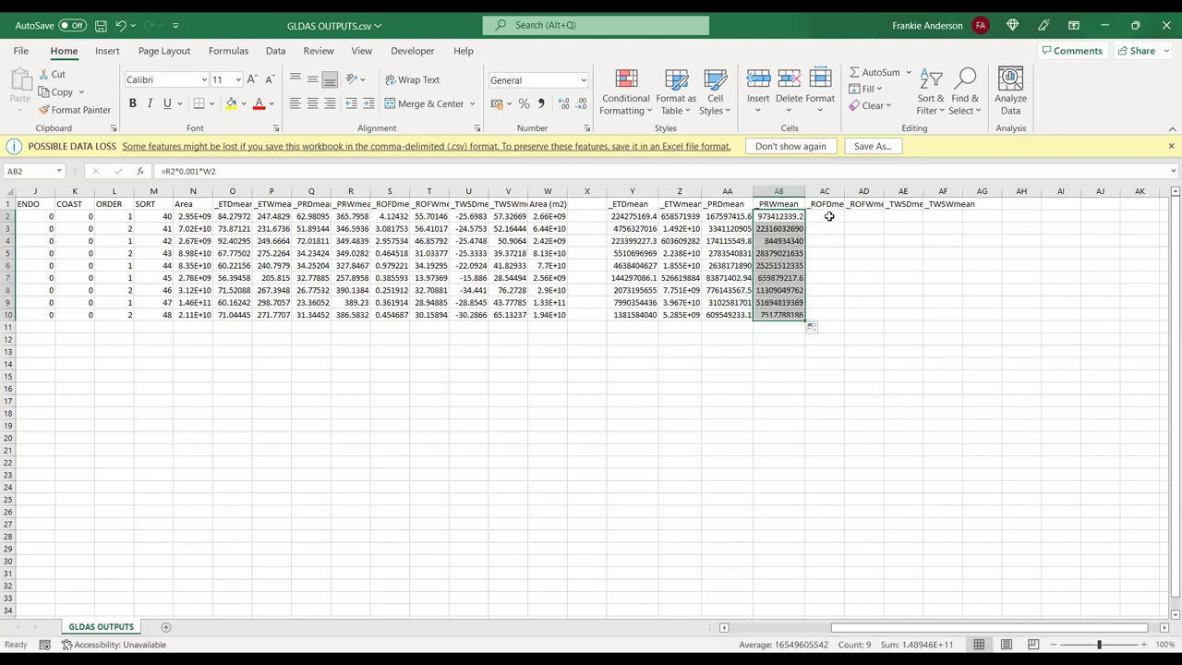
- Compute the _ROFDmean volume in AC2 with =S2*0.001*W2 and fill it down to AC10
{"action": "left_click", "coordinate": [828, 216]}
{"action": "type", "text": "="}
{"action": "left_click", "coordinate": [401, 216]}
{"action": "type", "text": "*0.001"}
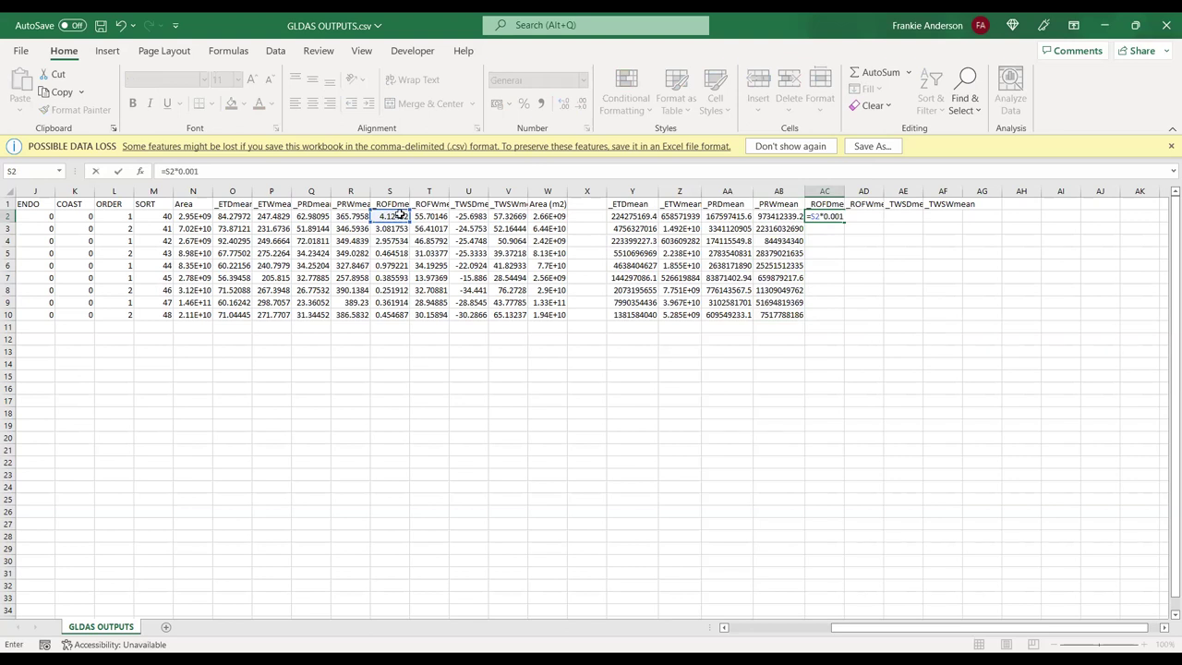
{"action": "type", "text": "*"}
{"action": "left_click", "coordinate": [554, 216]}
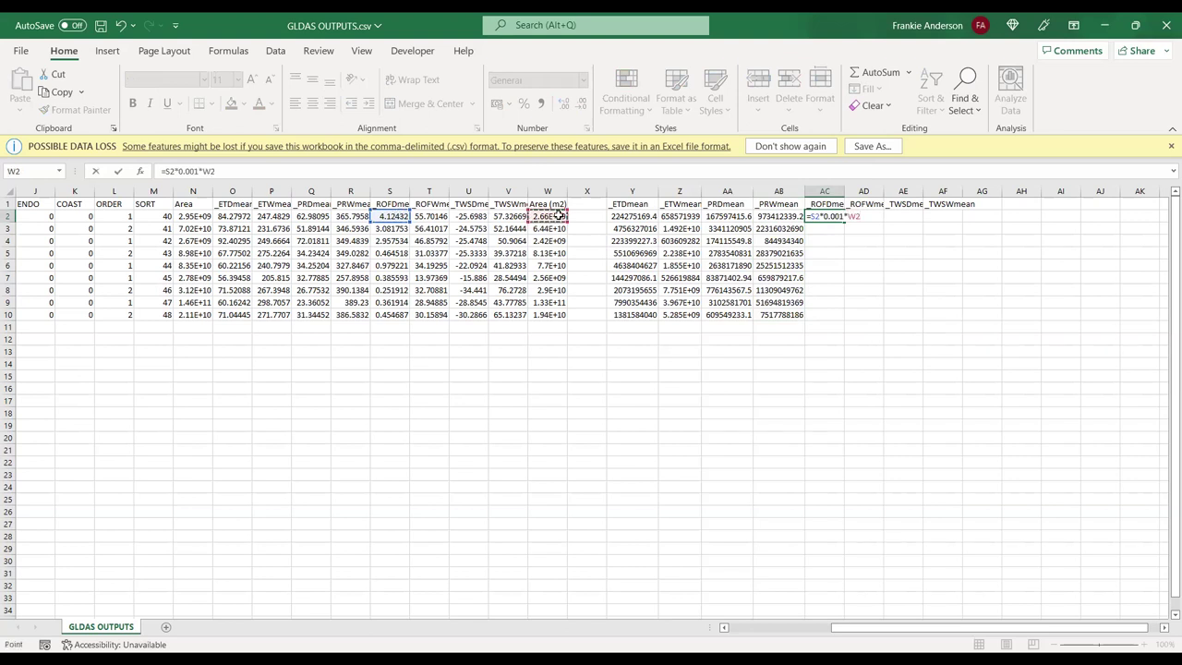
{"action": "key", "text": "Return"}
{"action": "left_click", "coordinate": [822, 218]}
{"action": "left_click_drag", "start_coordinate": [843, 221], "coordinate": [836, 322]}
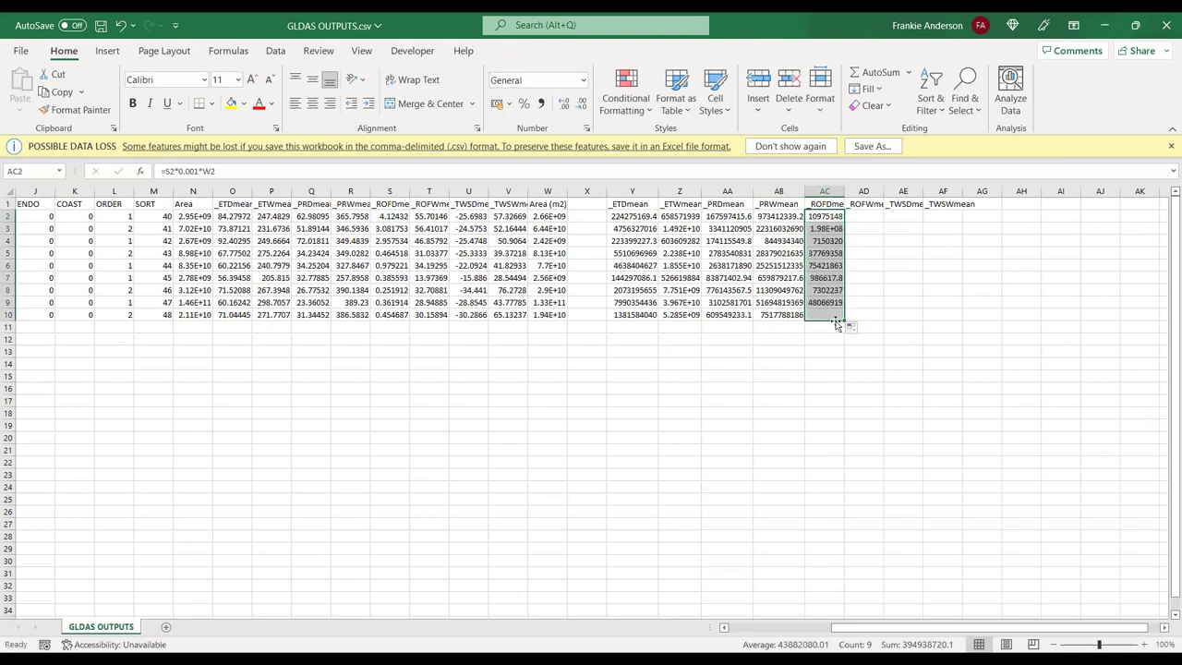
- Compute the _ROFWmean volume in AD2 with =T2*0.001*W2 and fill it down to AD10
{"action": "left_click", "coordinate": [867, 215]}
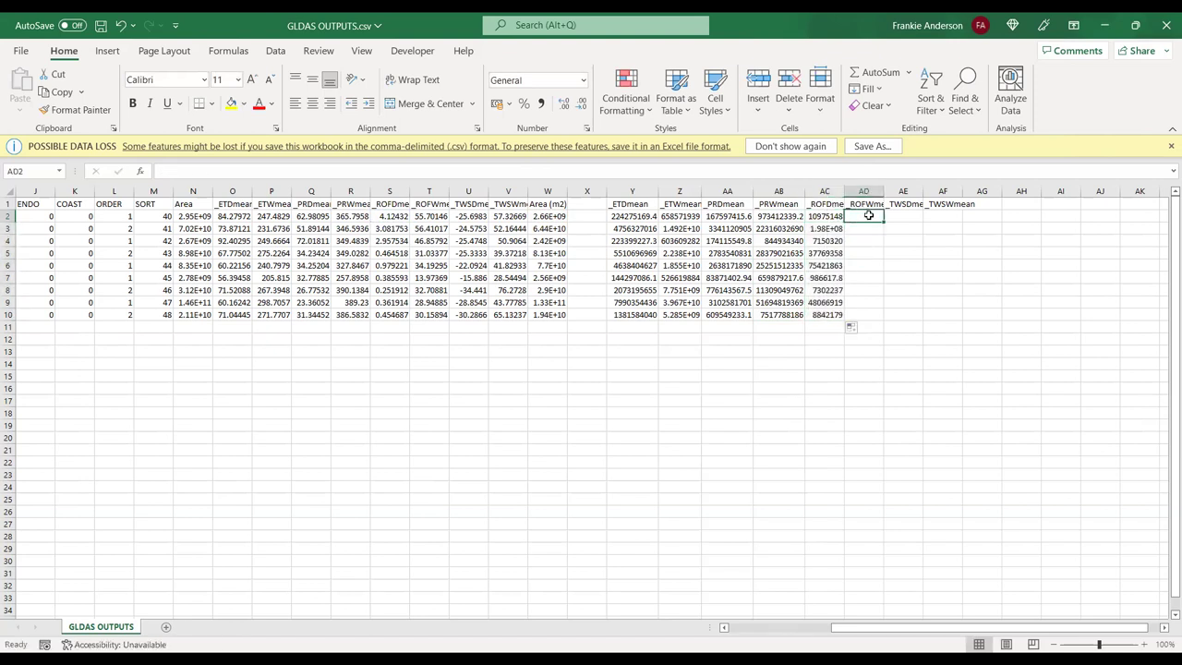
{"action": "type", "text": "="}
{"action": "left_click", "coordinate": [434, 216]}
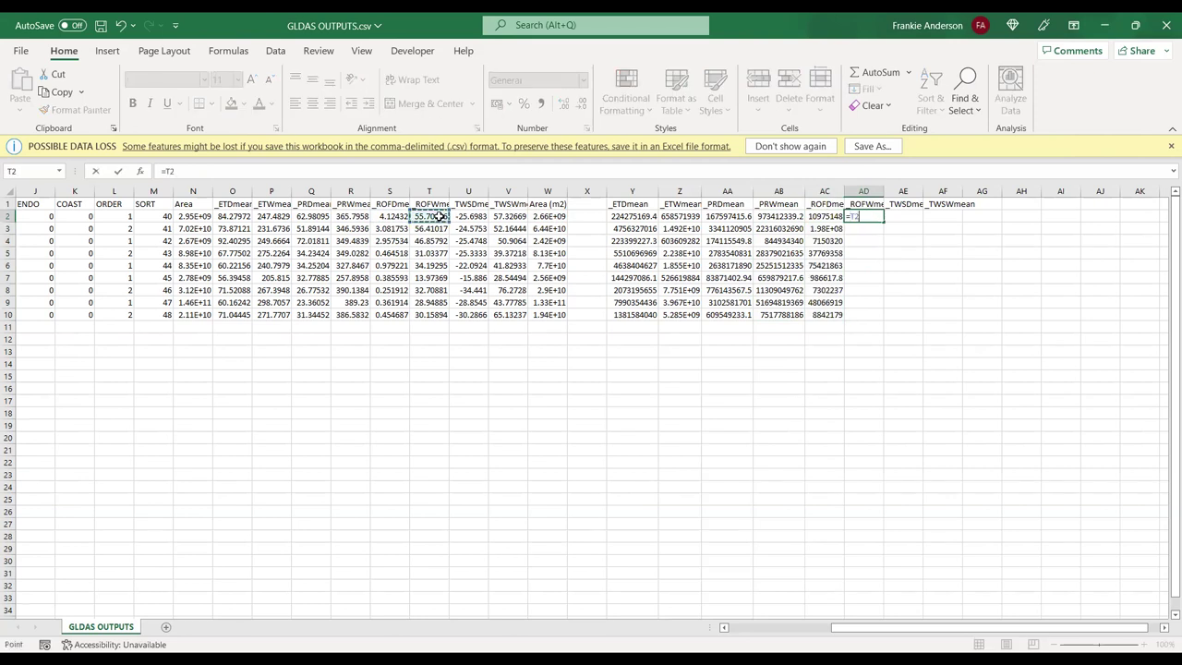
{"action": "type", "text": "*0.001*"}
{"action": "left_click", "coordinate": [556, 216]}
{"action": "key", "text": "Return"}
{"action": "left_click", "coordinate": [878, 219]}
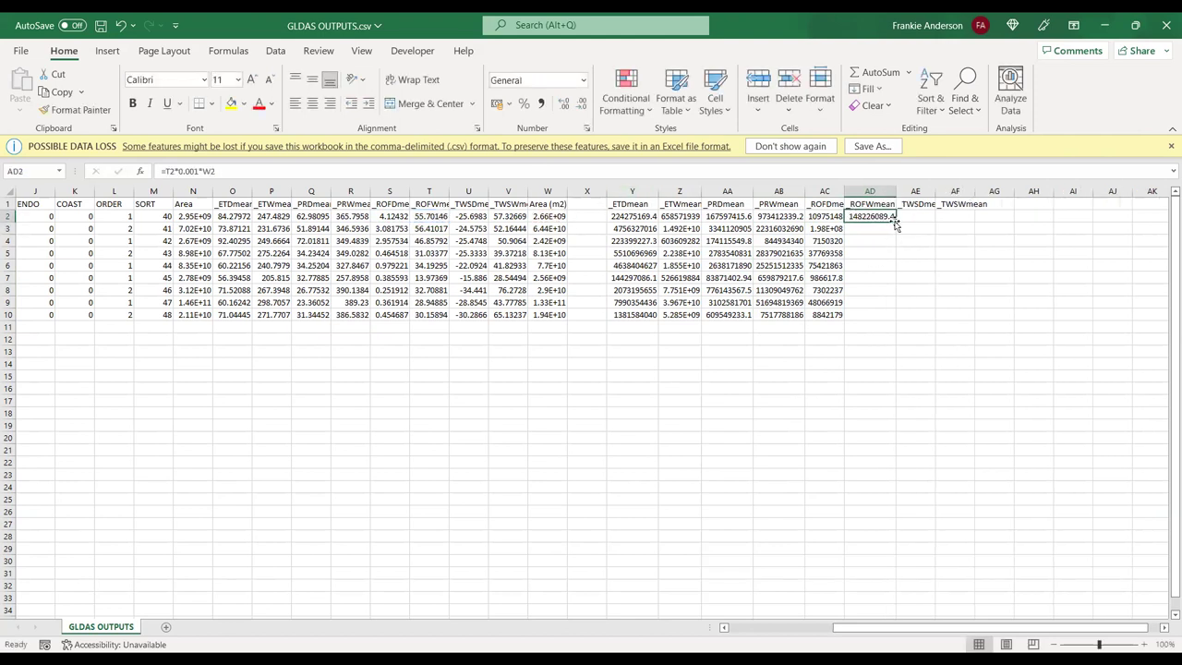
{"action": "left_click_drag", "start_coordinate": [895, 224], "coordinate": [893, 319]}
- Fill the _TWSDmean volume column from AE2 to AE10 with the formula =V2*0.001*W2
{"action": "left_click", "coordinate": [921, 215]}
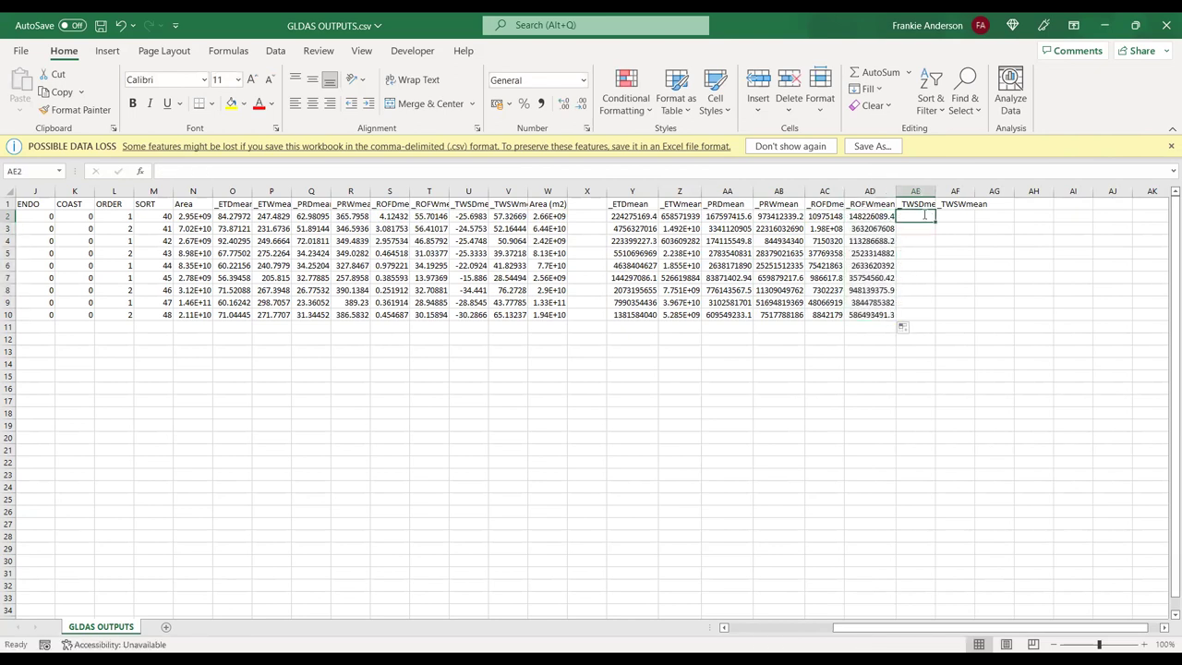
{"action": "type", "text": "="}
{"action": "left_click", "coordinate": [510, 220]}
{"action": "type", "text": "*0.001*"}
{"action": "left_click", "coordinate": [550, 216]}
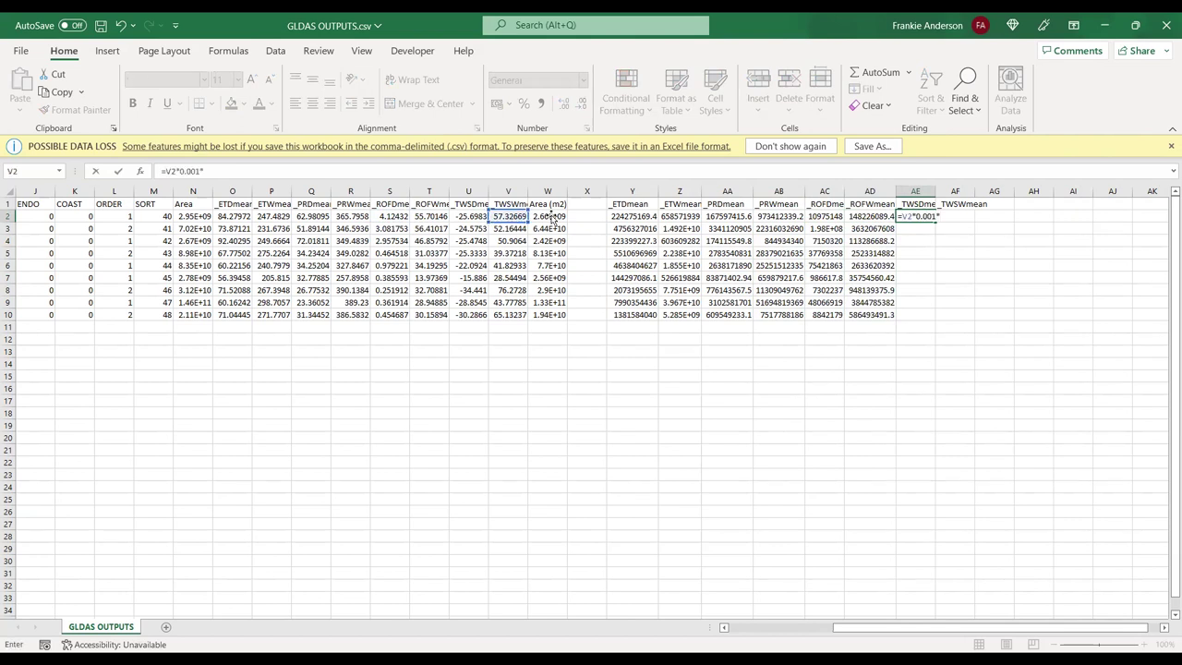
{"action": "key", "text": "Return"}
{"action": "left_click", "coordinate": [931, 215]}
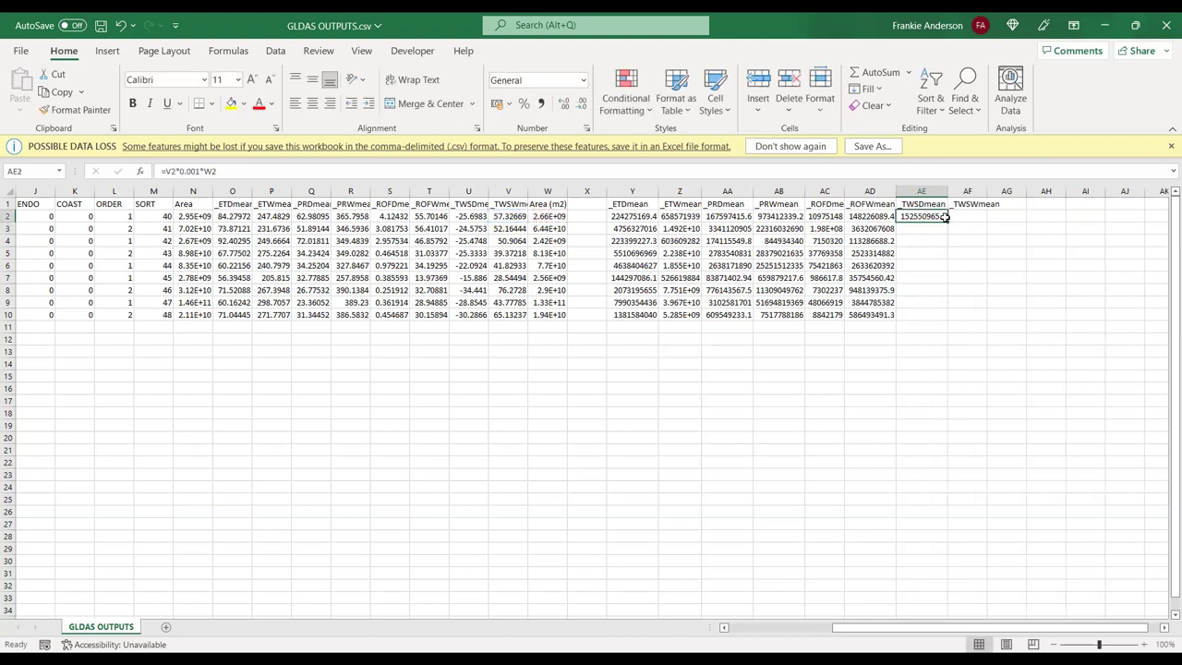
{"action": "left_click_drag", "start_coordinate": [947, 222], "coordinate": [928, 314]}
- Compute the _TWSWmean volume in AF2 with =V2*0.001*W2 and fill it down to AF10
{"action": "left_click", "coordinate": [967, 214]}
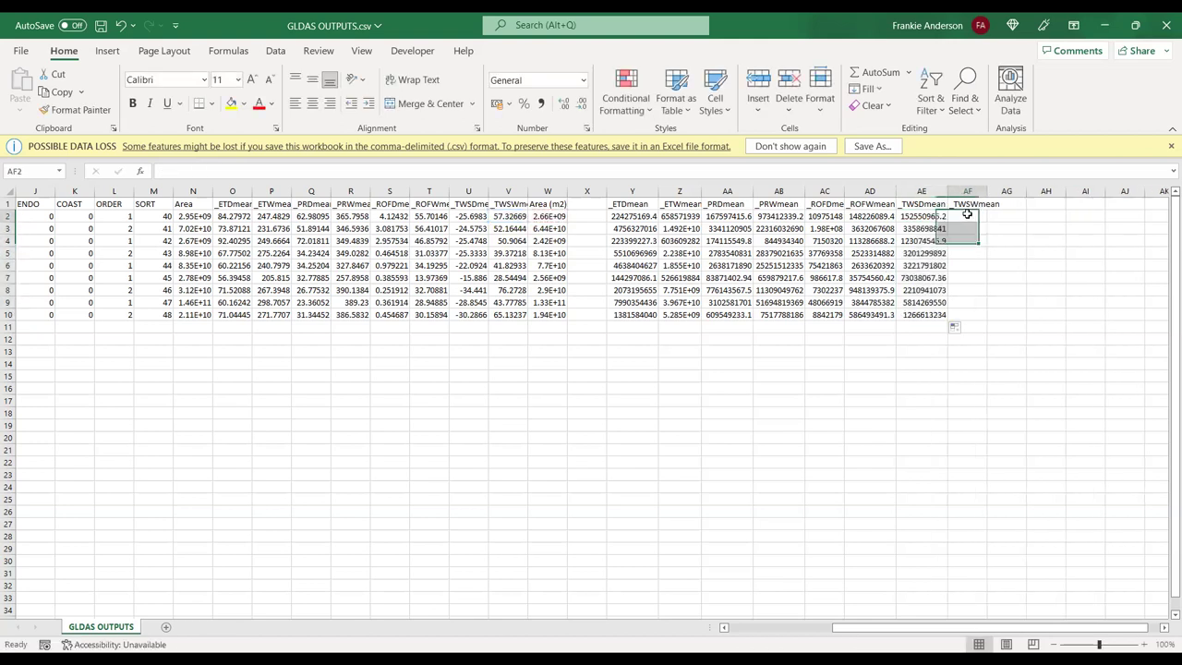
{"action": "type", "text": "="}
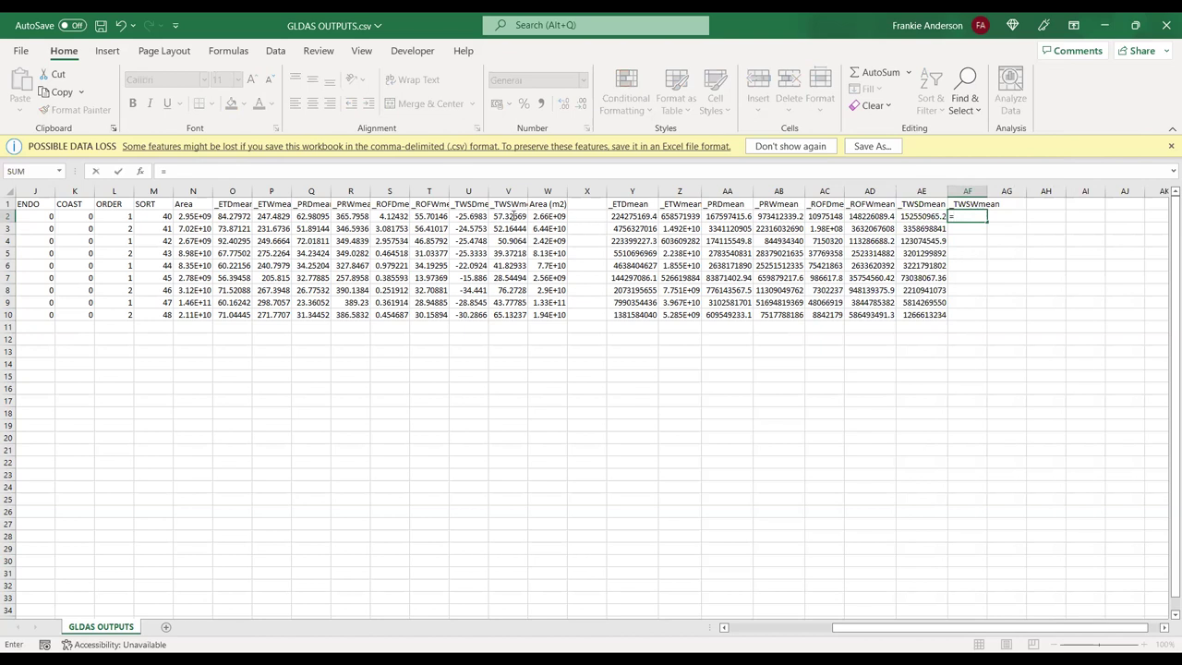
{"action": "left_click", "coordinate": [510, 215]}
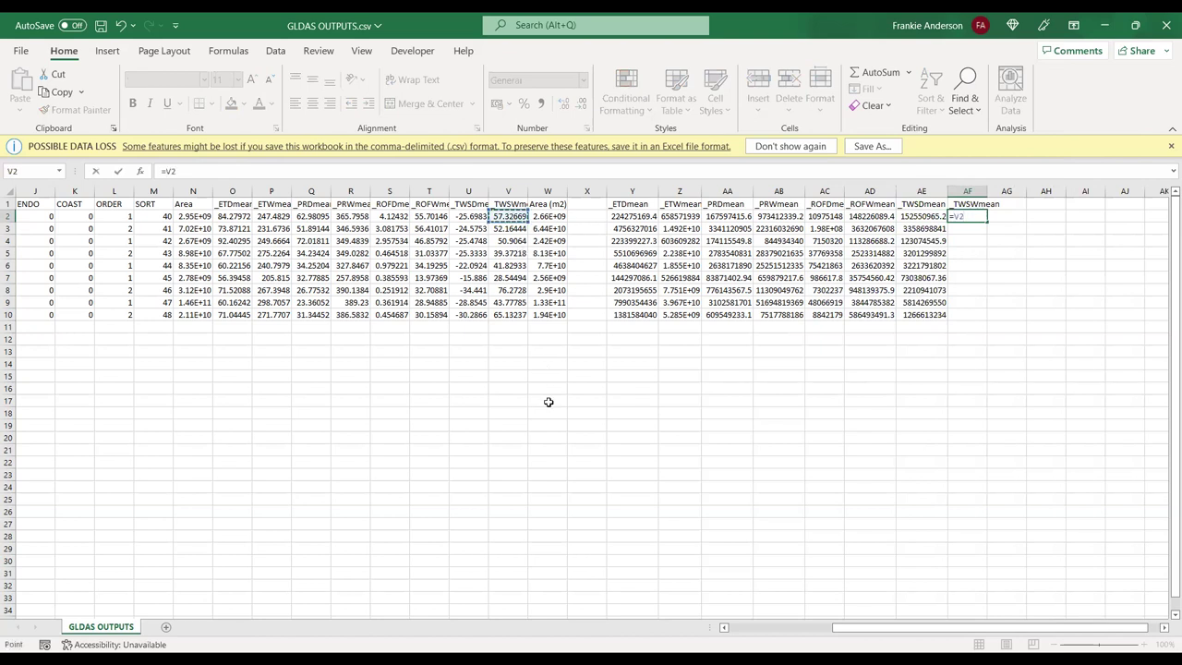
{"action": "type", "text": "*0.001*"}
{"action": "left_click", "coordinate": [547, 216]}
{"action": "key", "text": "Return"}
{"action": "left_click", "coordinate": [973, 216]}
{"action": "left_click_drag", "start_coordinate": [997, 223], "coordinate": [986, 315]}
- Format all computed volumes in Y2:AF10 with the comma number style
{"action": "left_click_drag", "start_coordinate": [627, 216], "coordinate": [986, 316]}
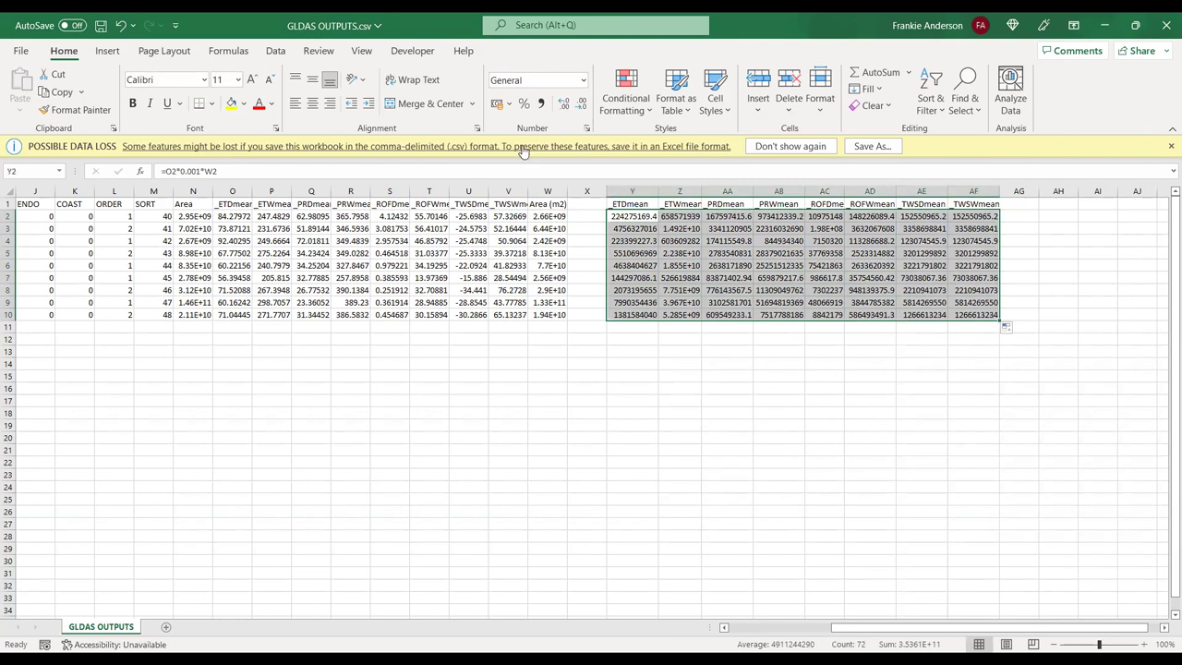
{"action": "left_click", "coordinate": [542, 103]}
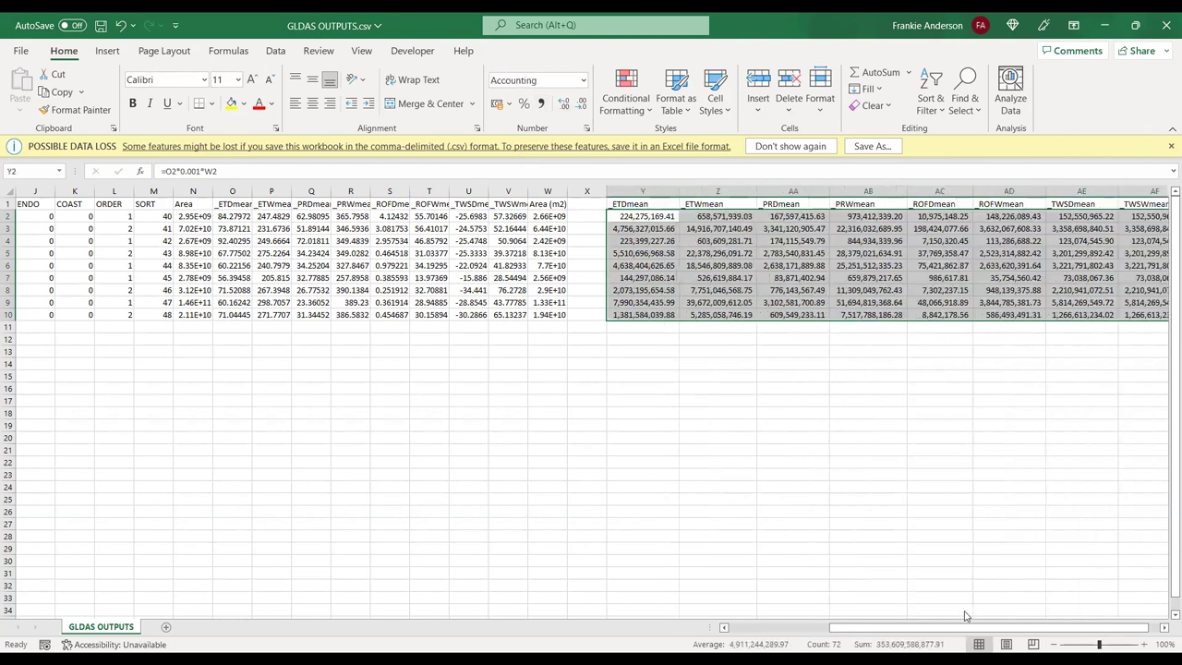
{"action": "left_click", "coordinate": [1163, 629]}
{"action": "left_click", "coordinate": [1163, 629]}
- Total the _ETDmean volumes in Y11 with =SUM(Y2:Y10) and fill the sum across to AF11
{"action": "left_click", "coordinate": [585, 330]}
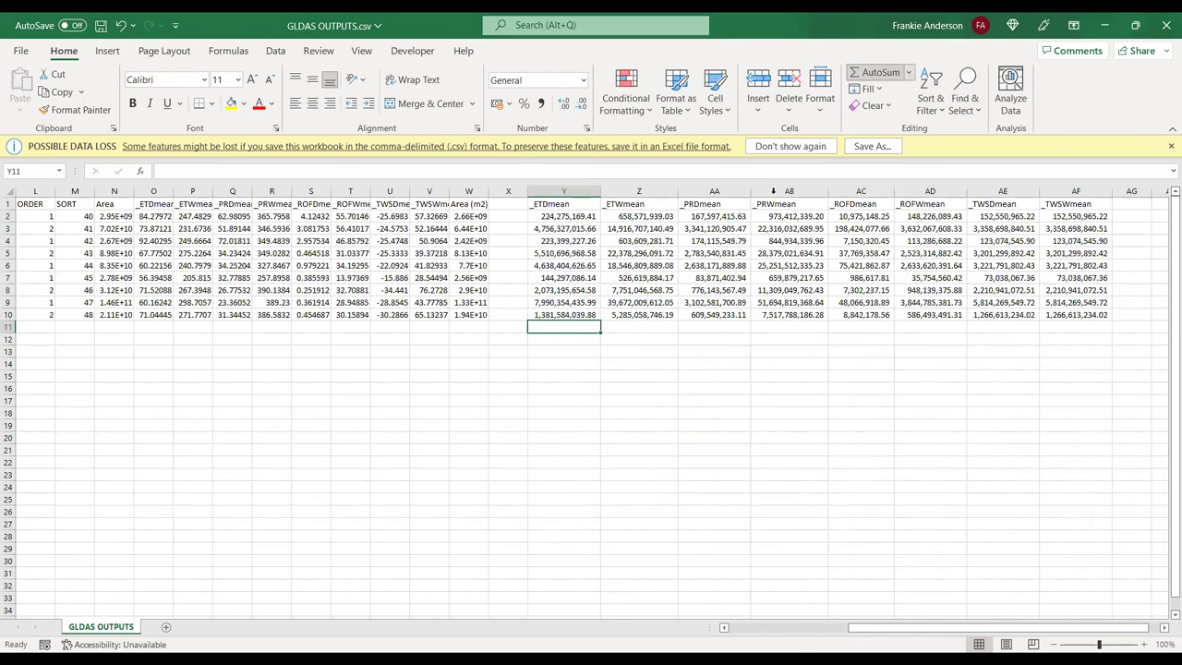
{"action": "key", "text": "ctrl+Return"}
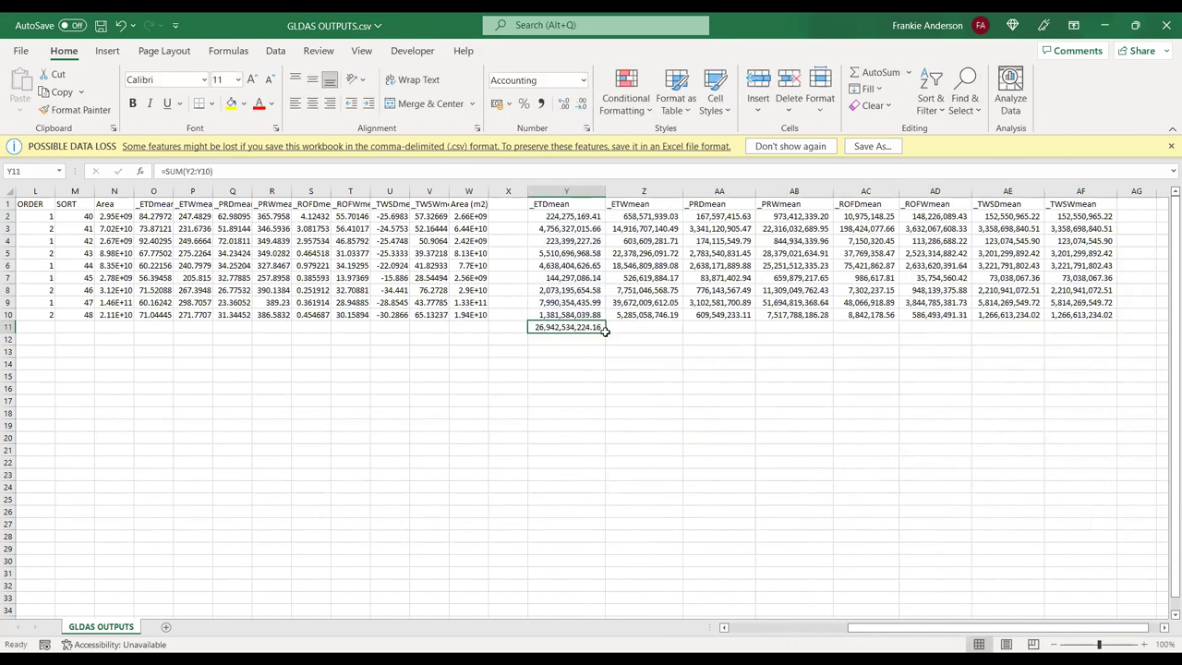
{"action": "left_click_drag", "start_coordinate": [605, 335], "coordinate": [1115, 329]}
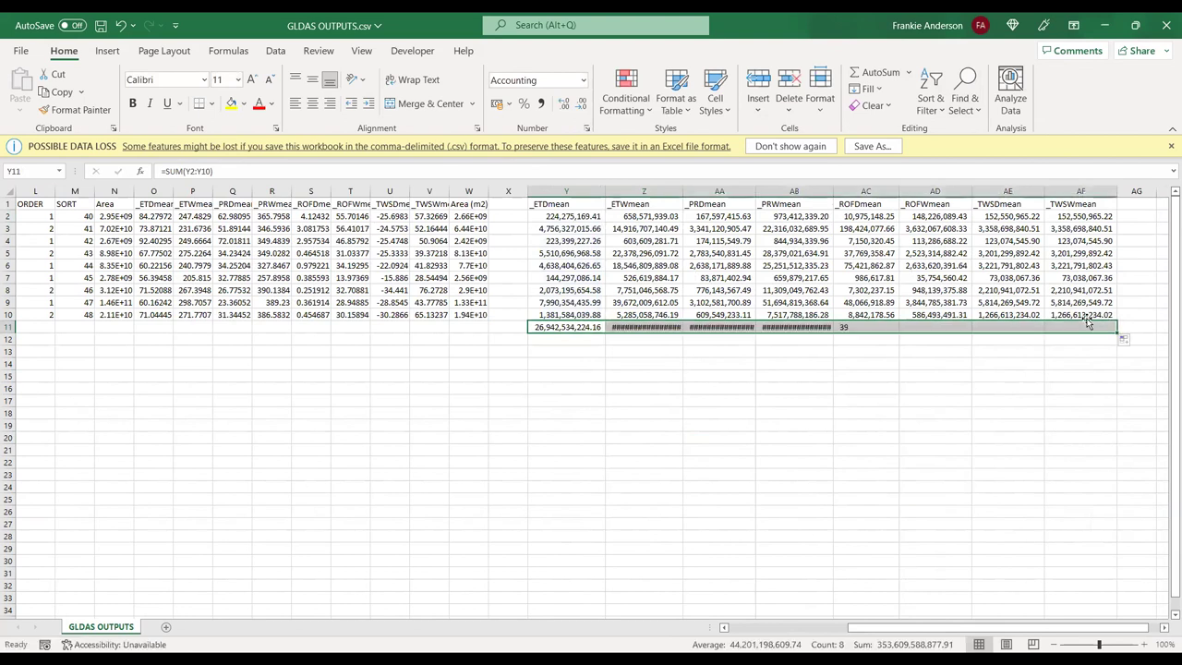
- Autofit the widths of columns Y through AF to their contents
{"action": "left_click", "coordinate": [566, 191]}
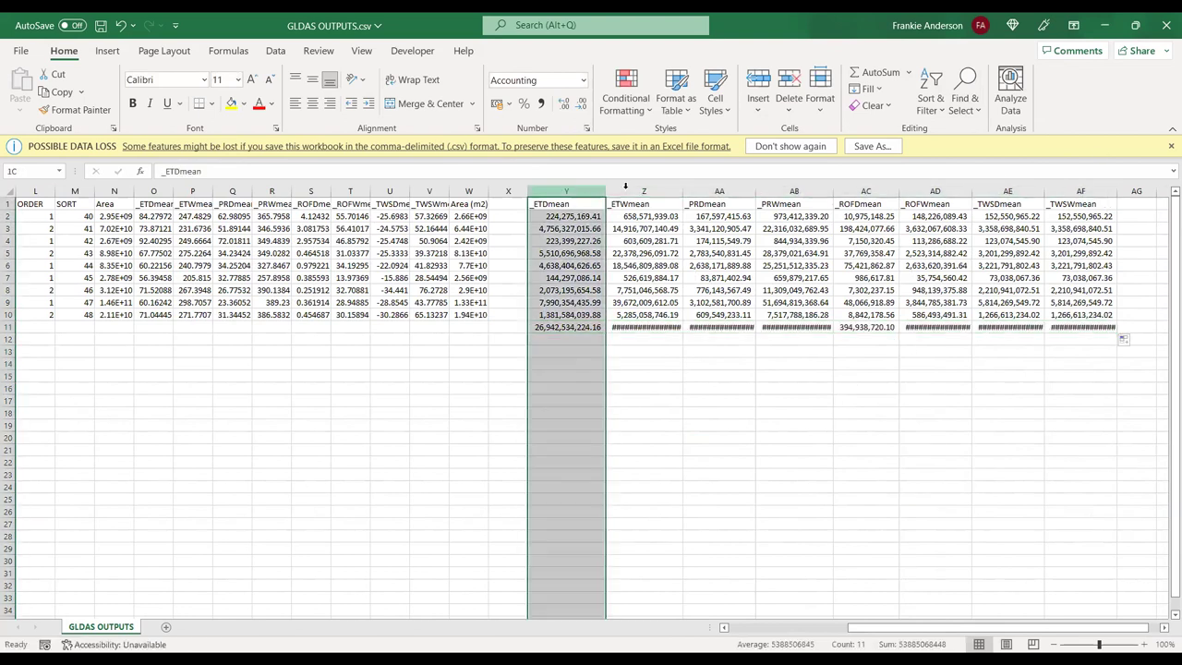
{"action": "left_click", "coordinate": [1067, 183], "text": "shift"}
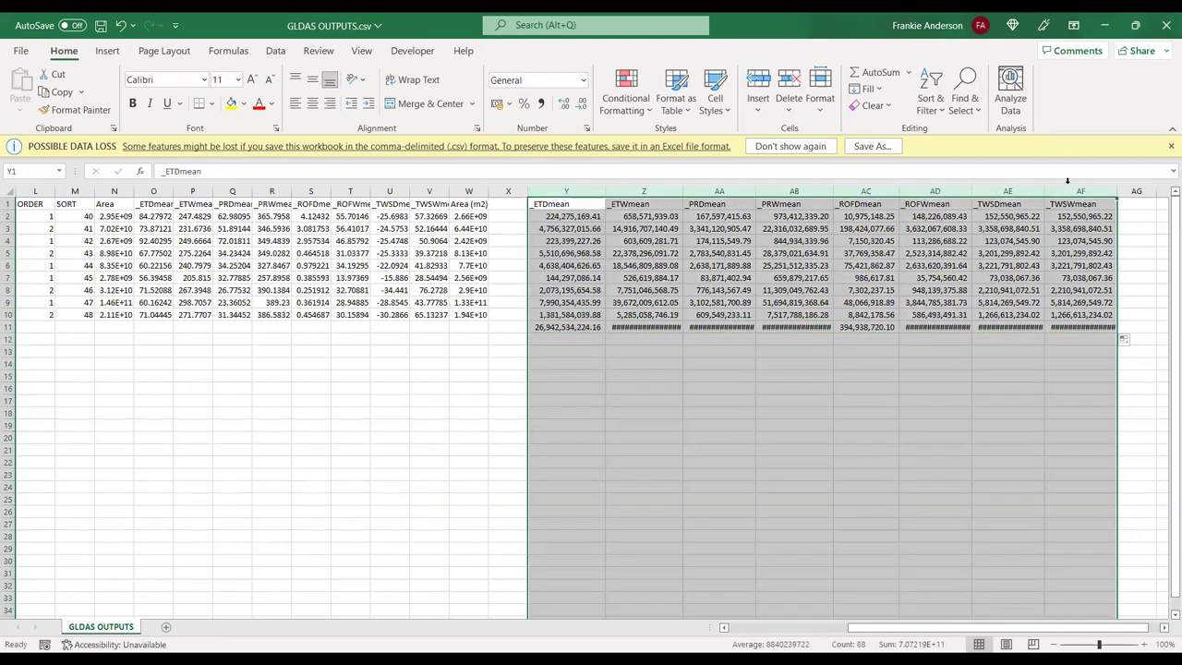
{"action": "double_click", "coordinate": [1044, 191]}
- Highlight the totals in Y11:AF11 with a yellow fill
{"action": "left_click_drag", "start_coordinate": [1108, 324], "coordinate": [527, 328]}
{"action": "left_click", "coordinate": [231, 102]}
{"action": "left_click", "coordinate": [598, 427]}
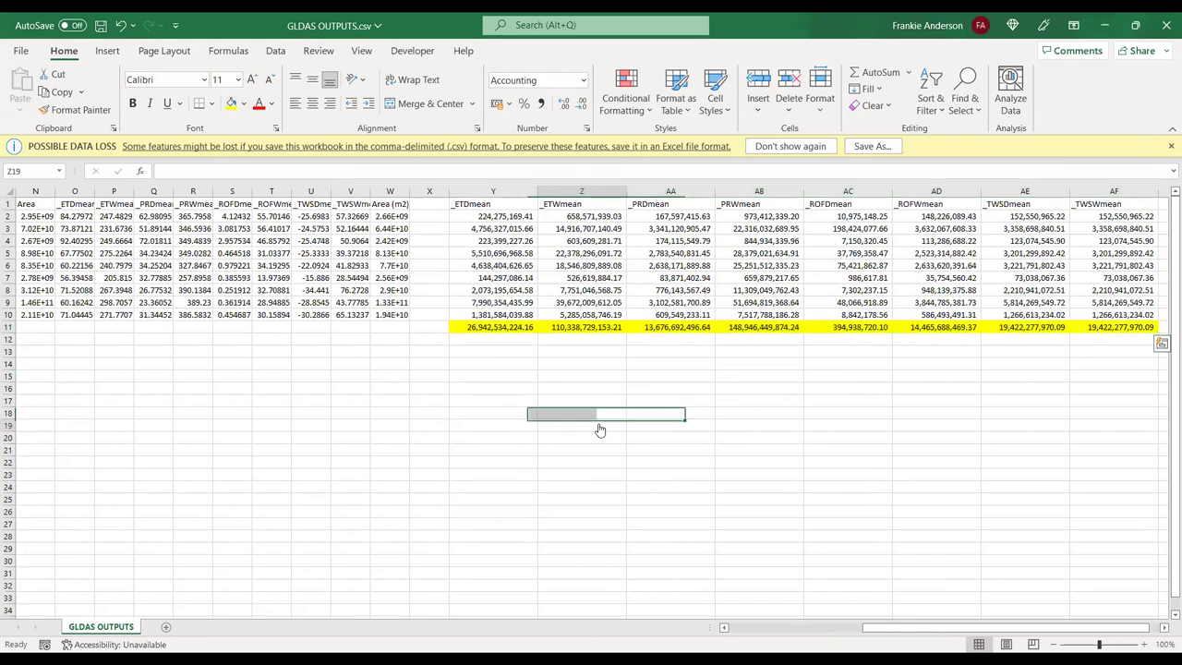
- Label the unit of the totals row by entering m3 in AG11
{"action": "left_click", "coordinate": [1164, 627]}
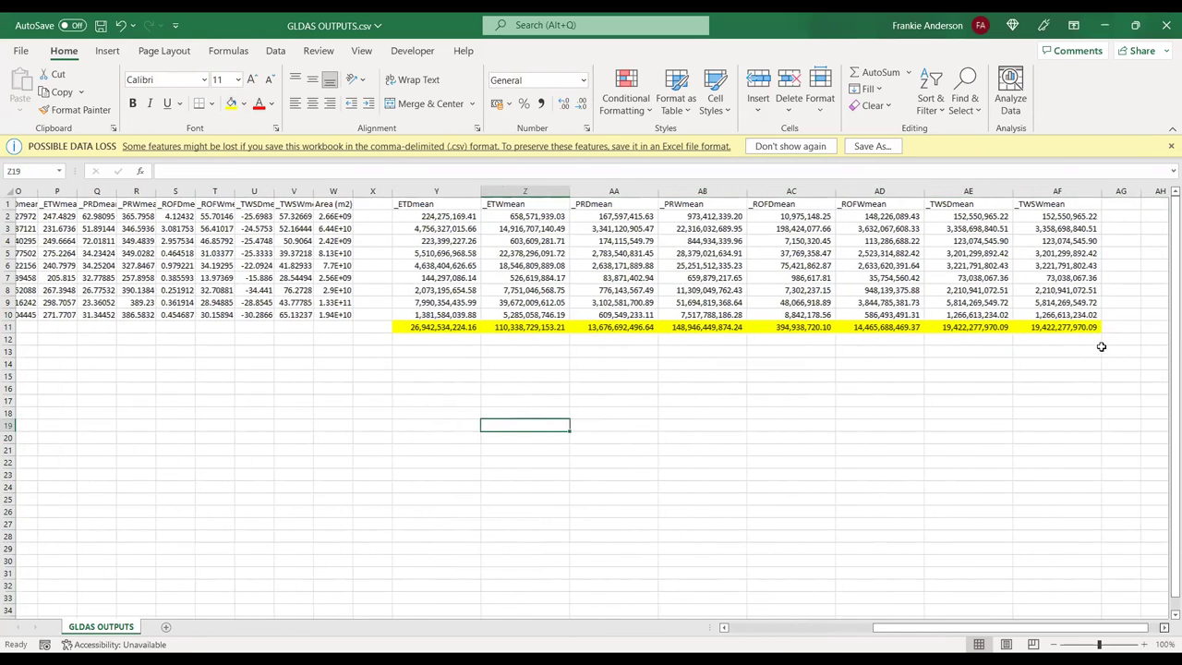
{"action": "left_click", "coordinate": [1100, 328]}
{"action": "type", "text": "m3"}
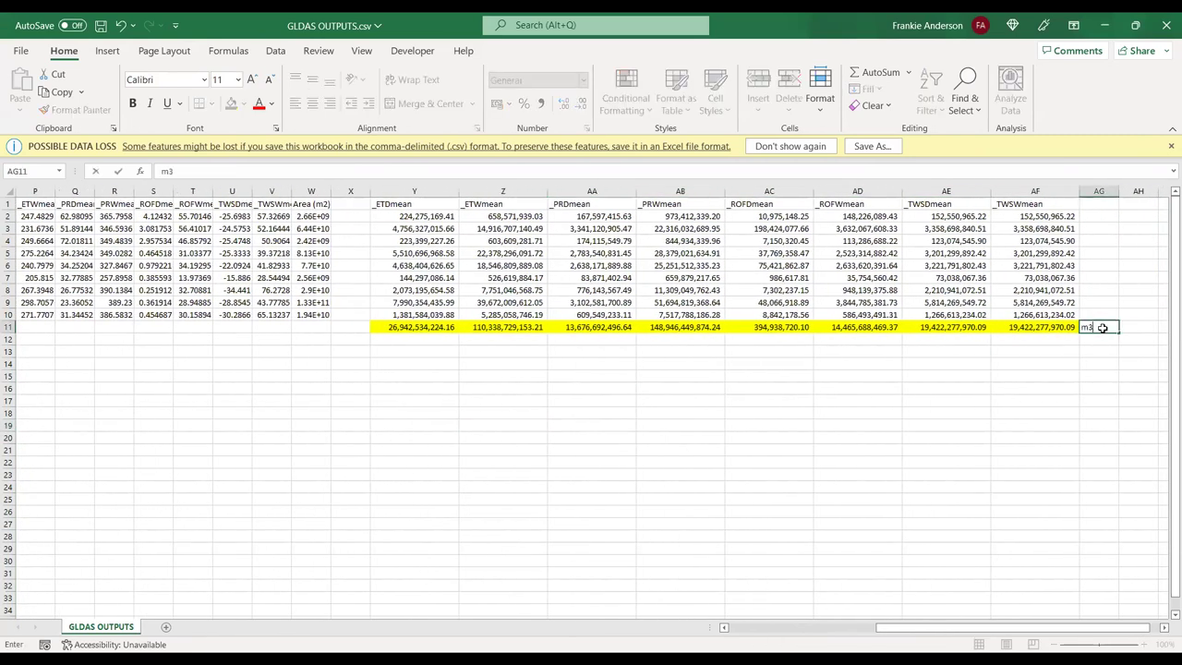
{"action": "left_click", "coordinate": [1013, 383]}
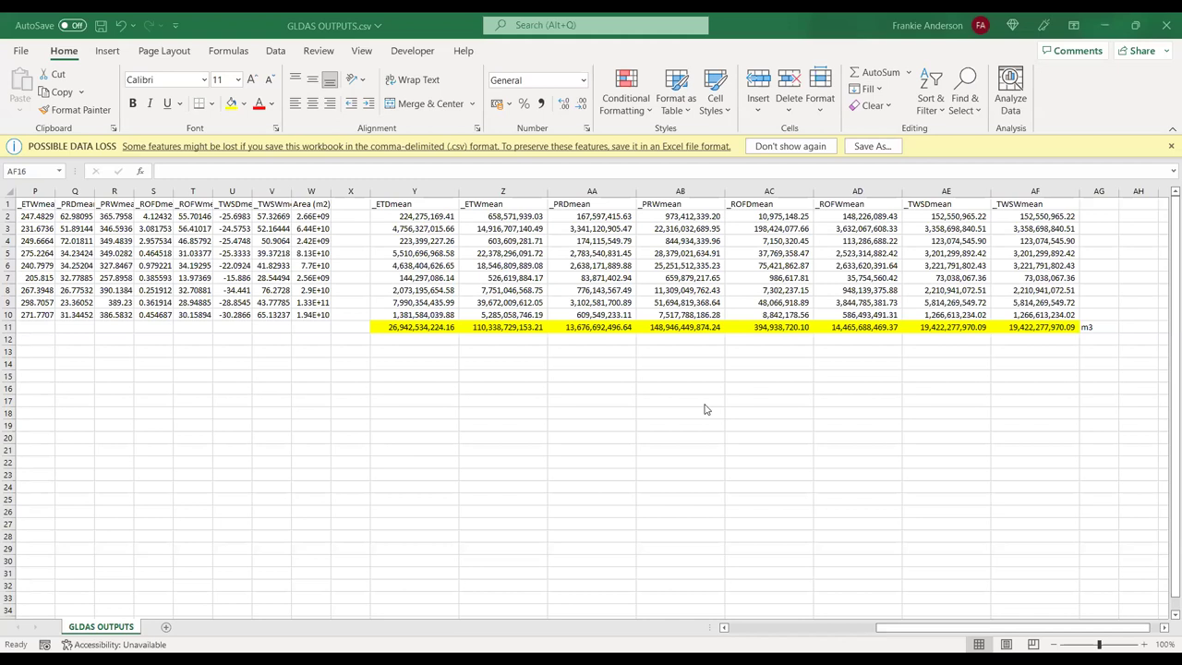
{"action": "left_click", "coordinate": [523, 341]}
{"action": "left_click_drag", "start_coordinate": [589, 376], "coordinate": [631, 388]}
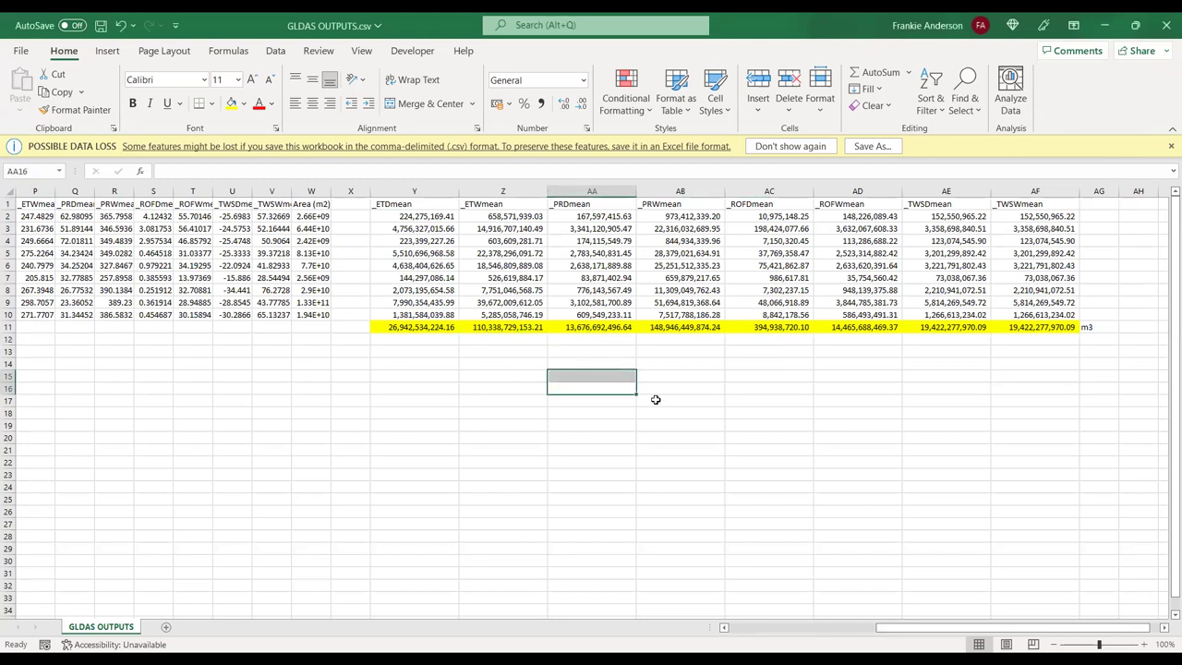
{"action": "left_click", "coordinate": [670, 411]}
{"action": "left_click", "coordinate": [773, 382]}
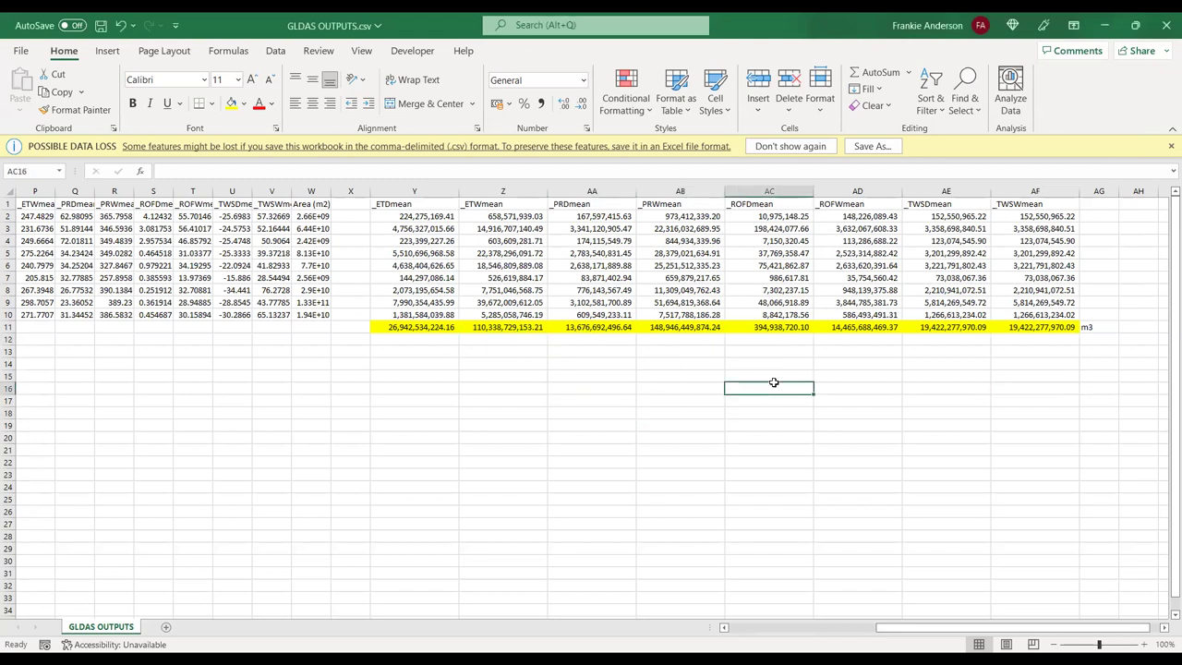
{"action": "left_click", "coordinate": [563, 346]}
{"action": "left_click_drag", "start_coordinate": [400, 329], "coordinate": [1006, 325]}
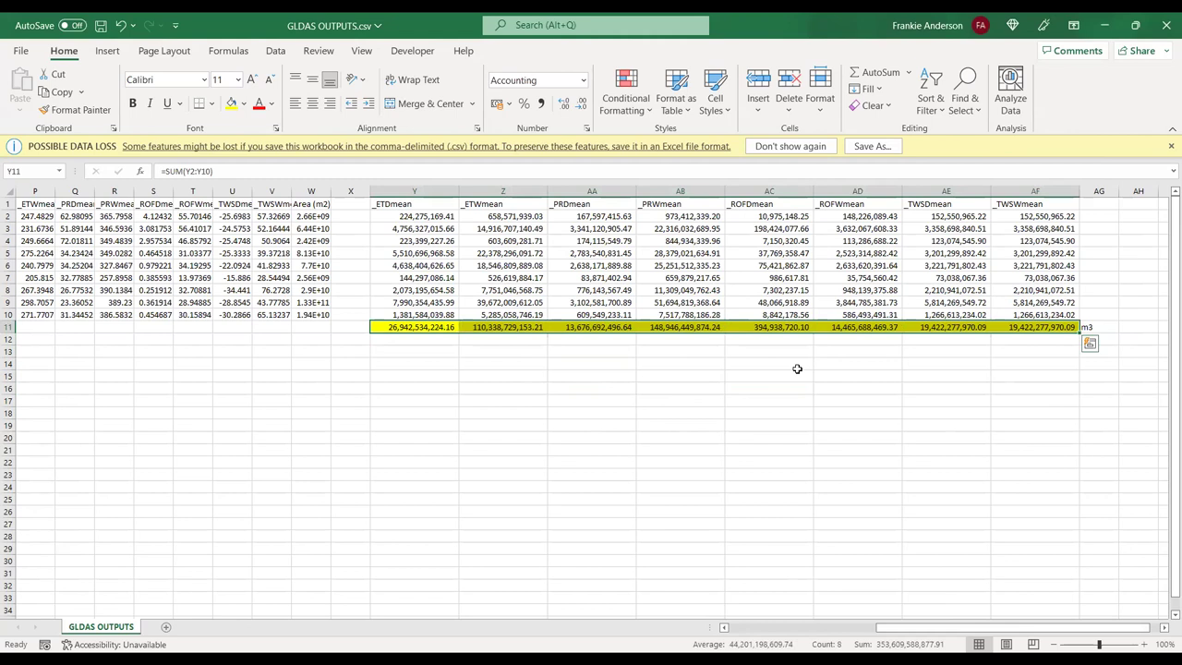
{"action": "left_click", "coordinate": [753, 384]}
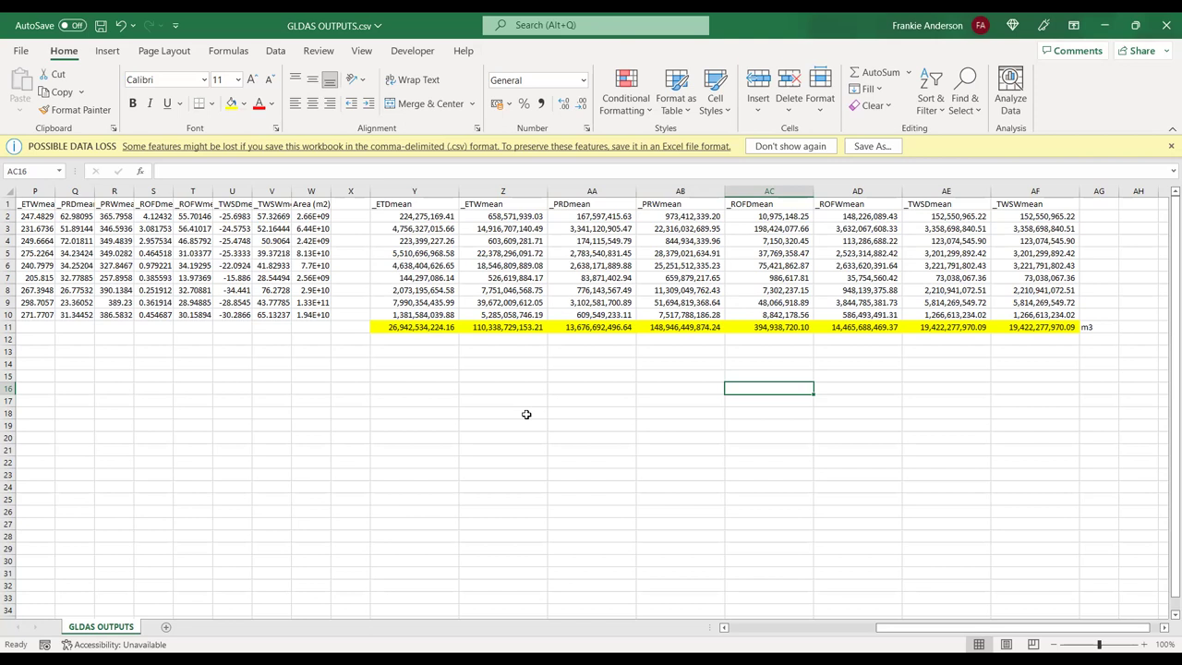
{"action": "left_click", "coordinate": [505, 355]}
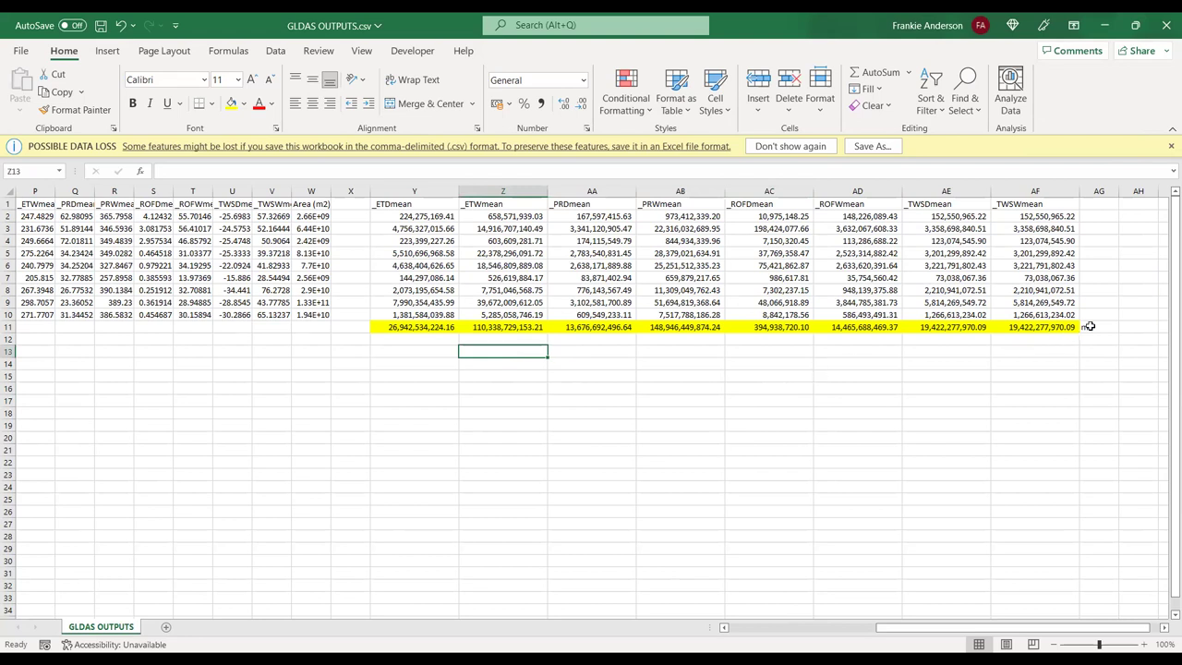
{"action": "left_click_drag", "start_coordinate": [1077, 327], "coordinate": [415, 328]}
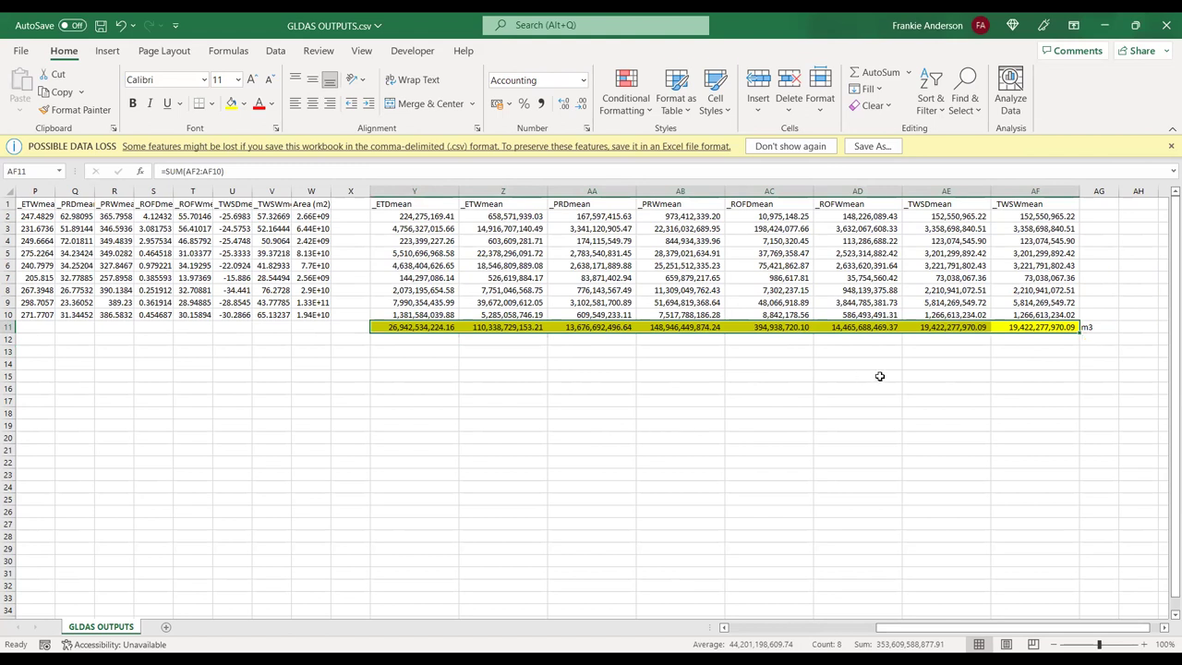
- Convert the Y11 total to billion cubic metres in Y12 with =Y11*10^-9 and fill the formula across to AF12
{"action": "mouse_move", "coordinate": [1043, 323]}
{"action": "left_click", "coordinate": [400, 338]}
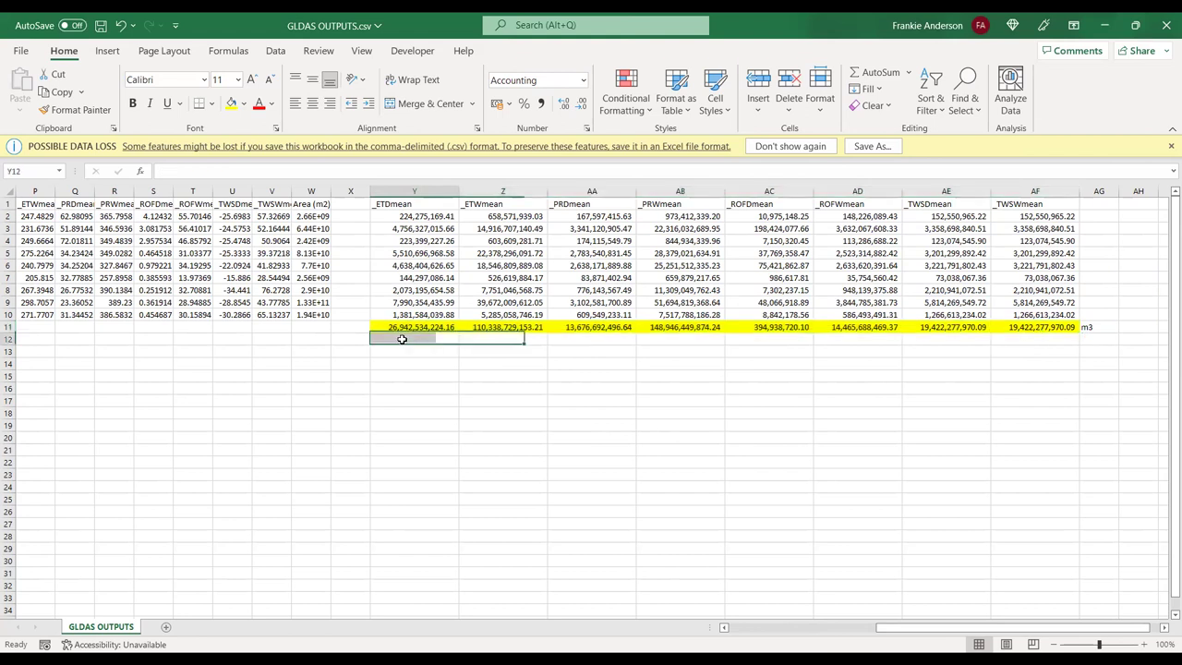
{"action": "type", "text": "="}
{"action": "left_click", "coordinate": [392, 327]}
{"action": "type", "text": "*"}
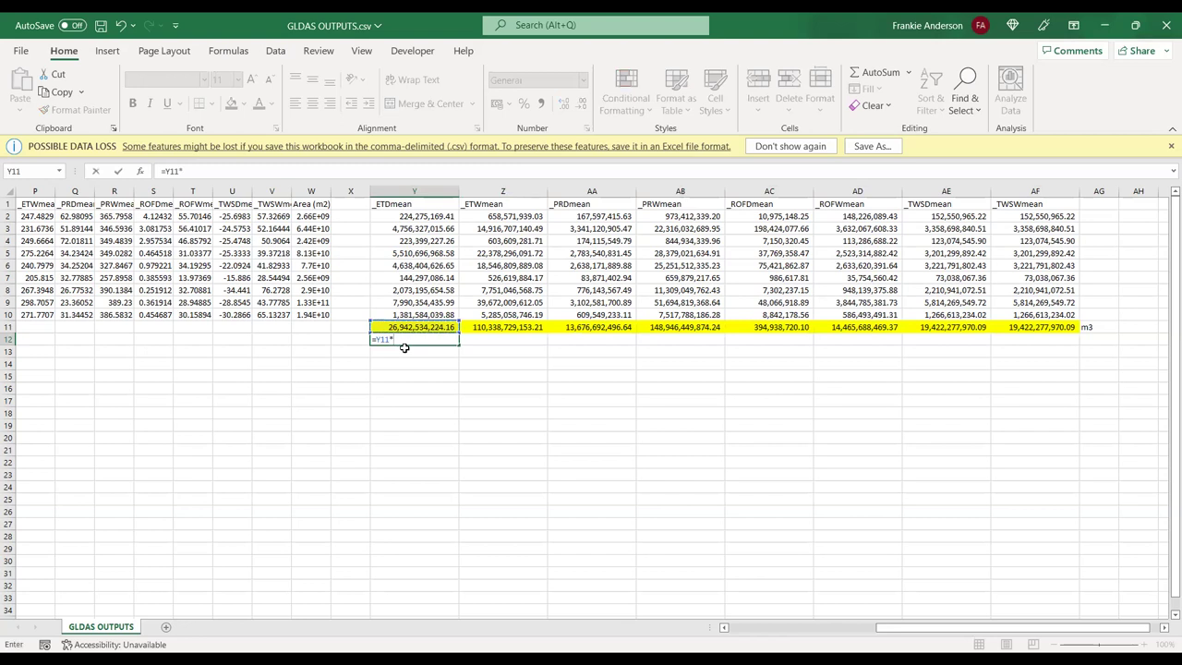
{"action": "type", "text": "10^-9"}
{"action": "key", "text": "Return"}
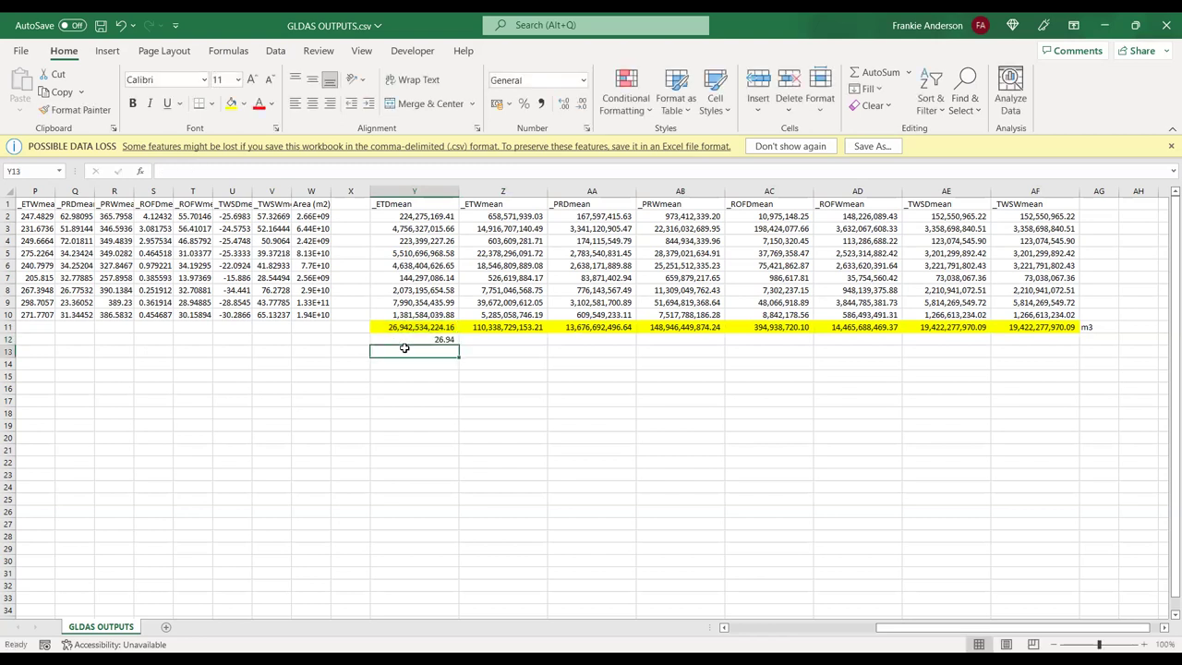
{"action": "left_click", "coordinate": [412, 340]}
{"action": "left_click_drag", "start_coordinate": [459, 344], "coordinate": [1071, 338]}
- Label the unit of the converted totals row by entering BCM in AG12
{"action": "left_click", "coordinate": [1090, 339]}
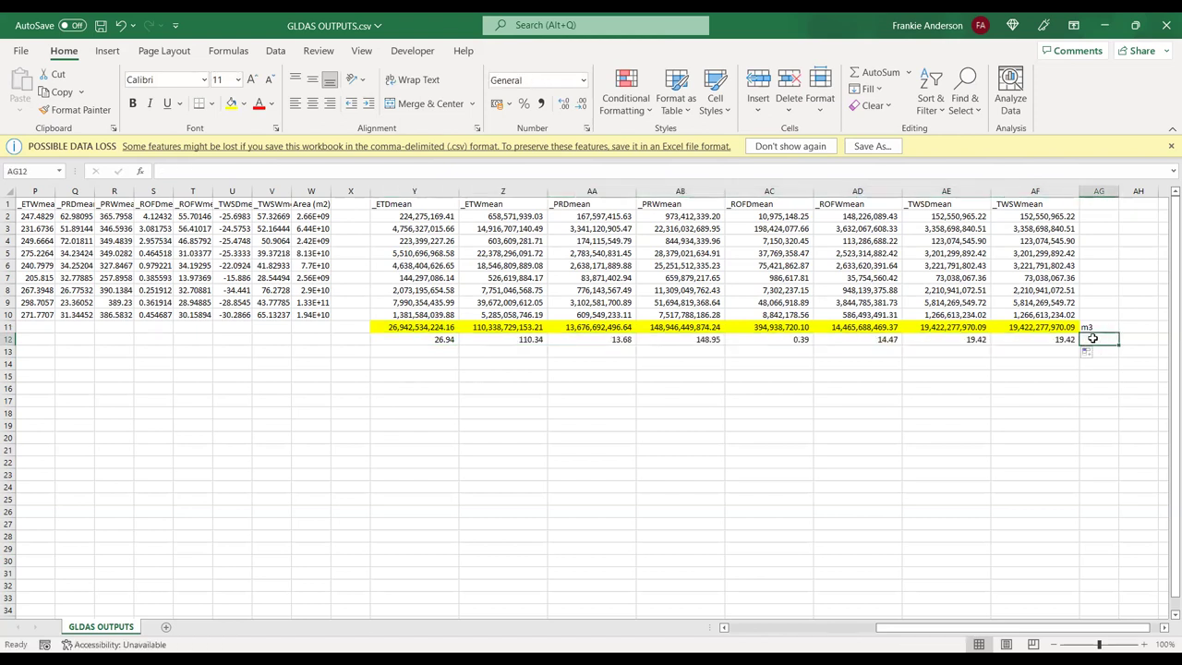
{"action": "type", "text": "BCM"}
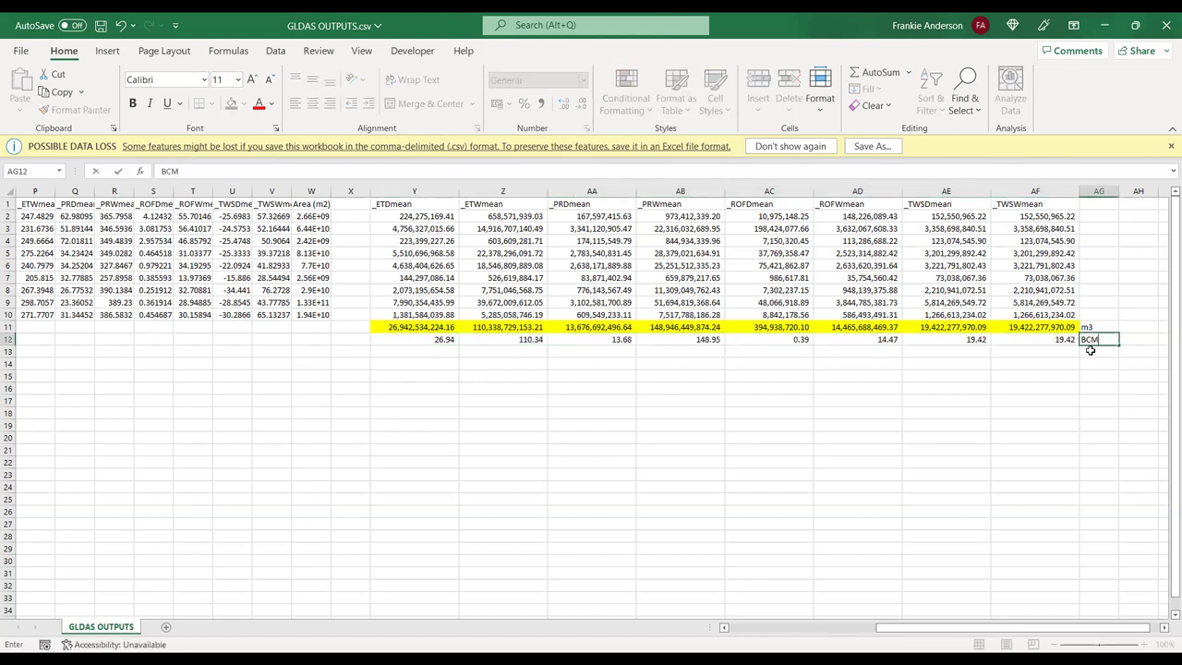
{"action": "left_click", "coordinate": [1023, 400]}
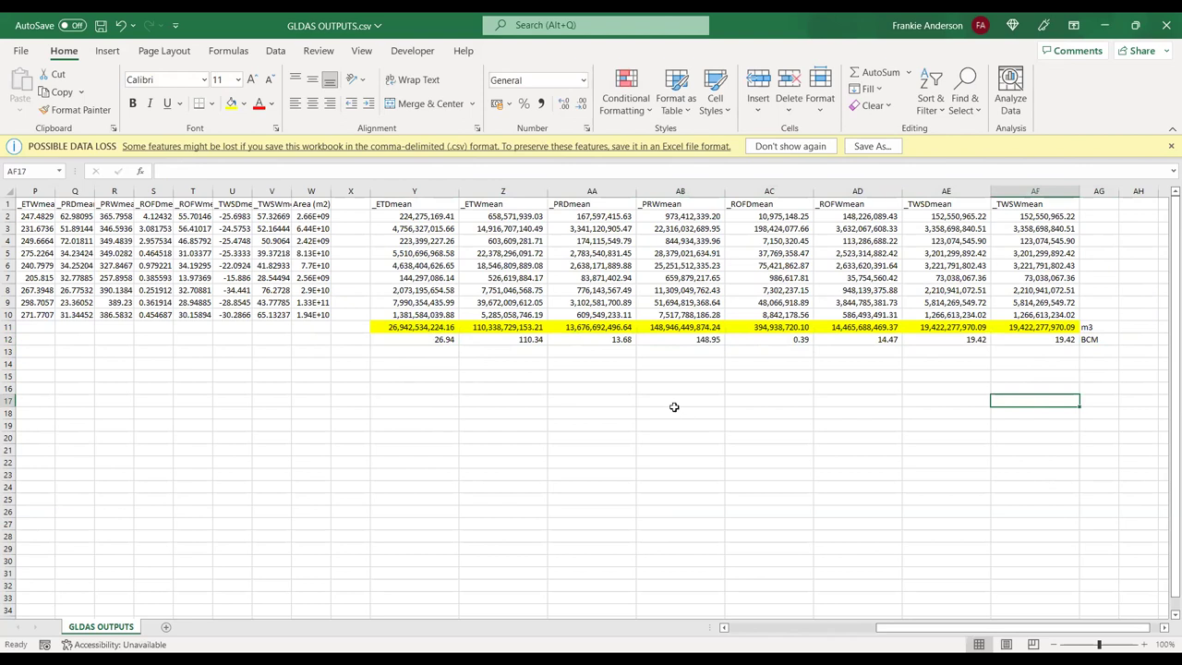
- Highlight the converted totals in Y12:AF12 with a green fill
{"action": "left_click_drag", "start_coordinate": [452, 347], "coordinate": [1049, 338]}
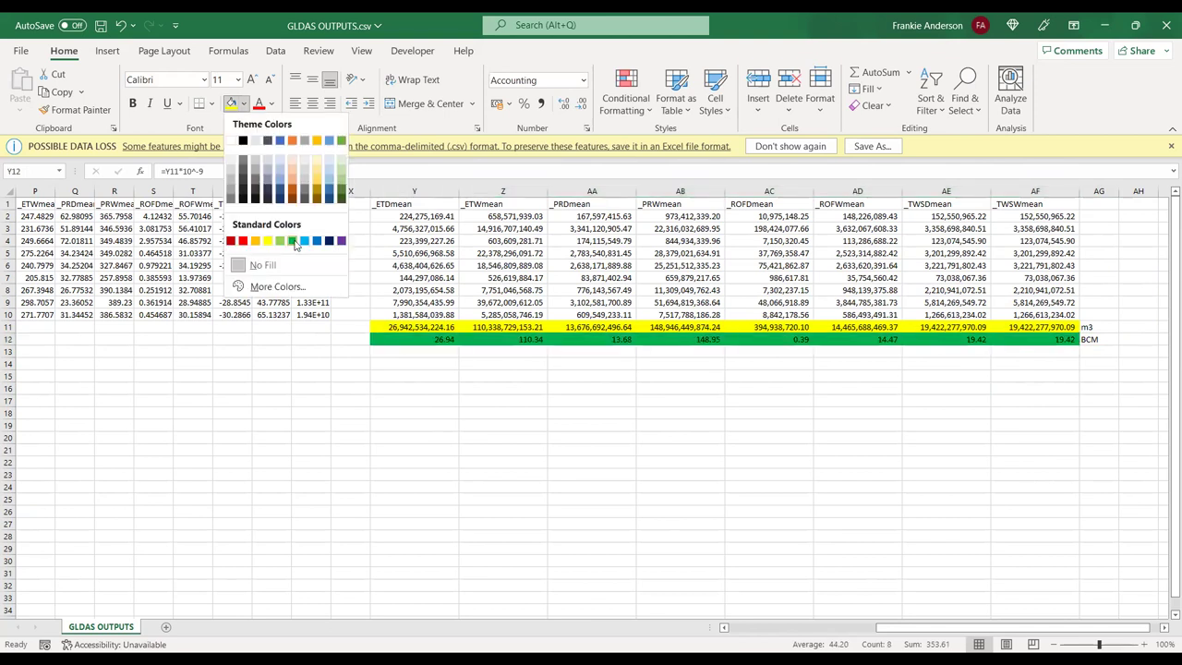
{"action": "left_click", "coordinate": [509, 409]}
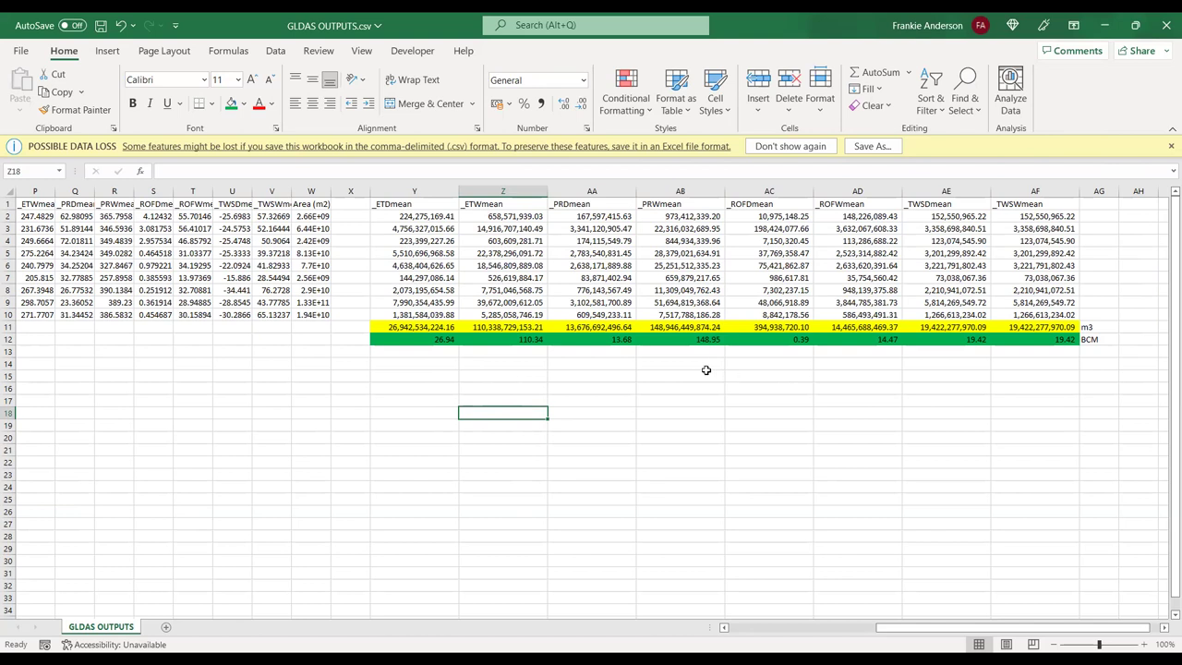
- Examine the BCM totals in row 12 against their dry- and wet-season precipitation, runoff, evapotranspiration and water storage columns
{"action": "left_click", "coordinate": [592, 191]}
{"action": "left_click", "coordinate": [669, 192]}
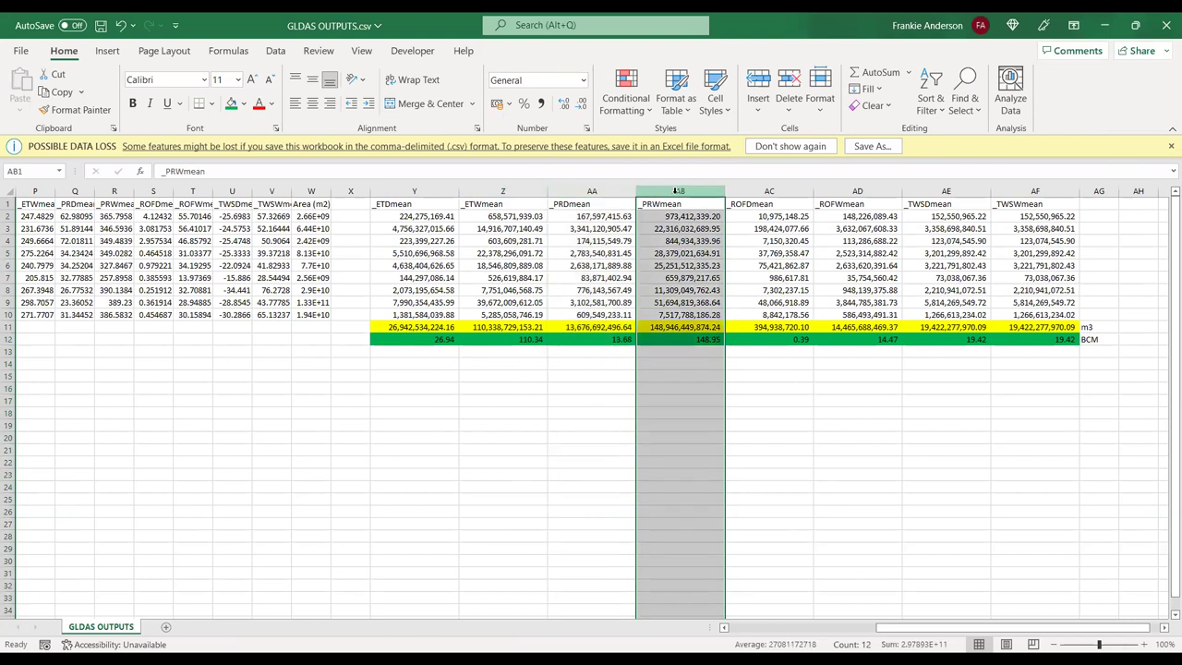
{"action": "left_click", "coordinate": [766, 191]}
{"action": "left_click", "coordinate": [935, 396]}
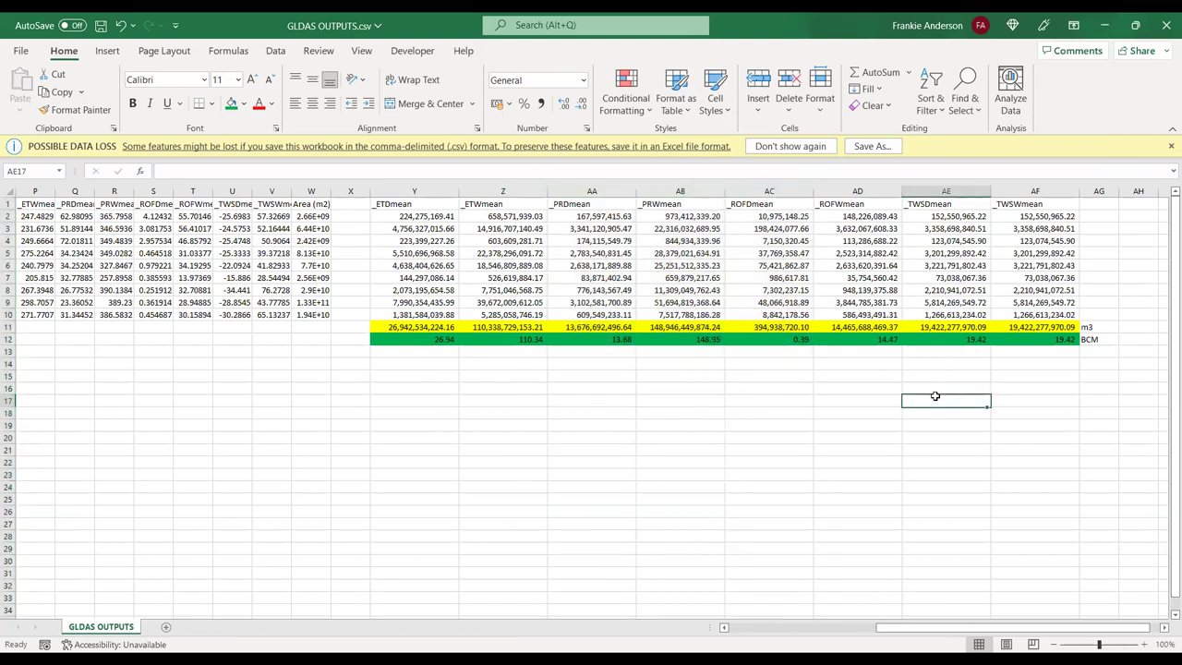
{"action": "left_click_drag", "start_coordinate": [1049, 338], "coordinate": [932, 339]}
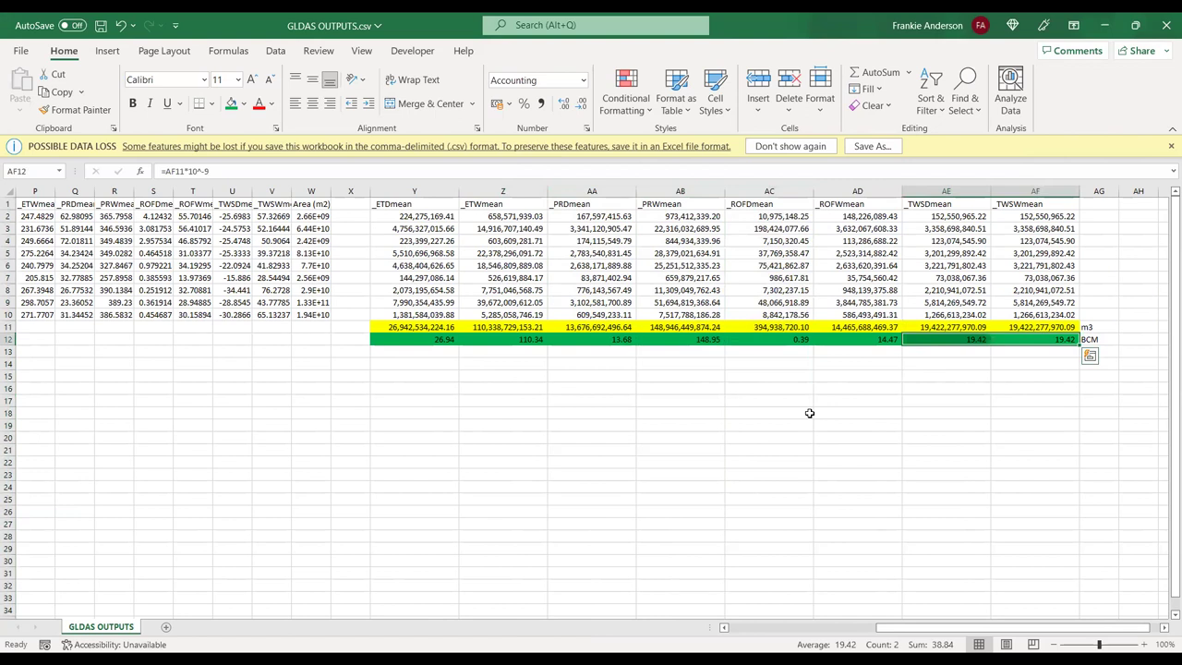
{"action": "left_click", "coordinate": [868, 360]}
{"action": "left_click", "coordinate": [681, 204]}
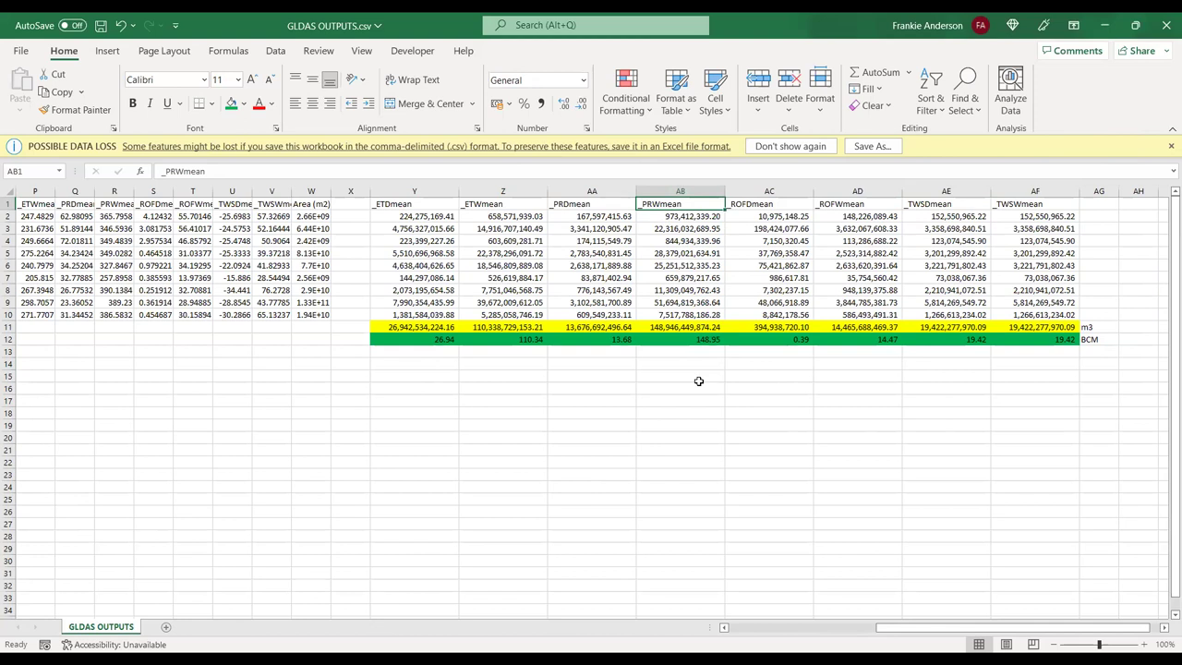
{"action": "left_click", "coordinate": [582, 208]}
{"action": "left_click", "coordinate": [618, 339]}
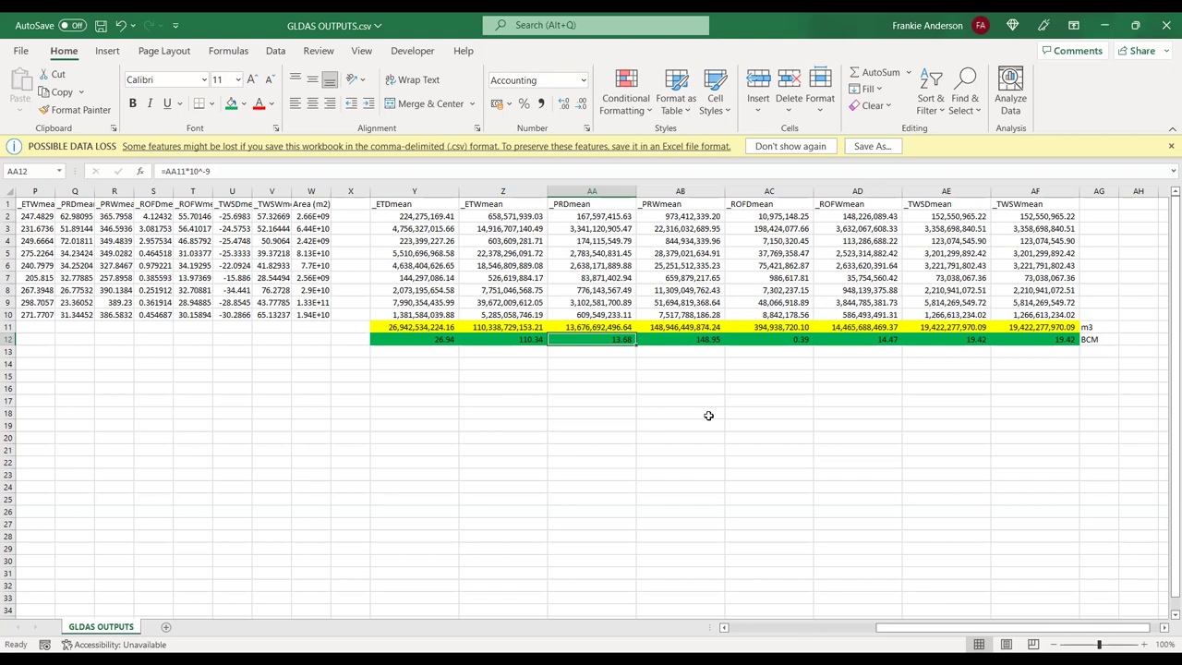
{"action": "left_click", "coordinate": [708, 415]}
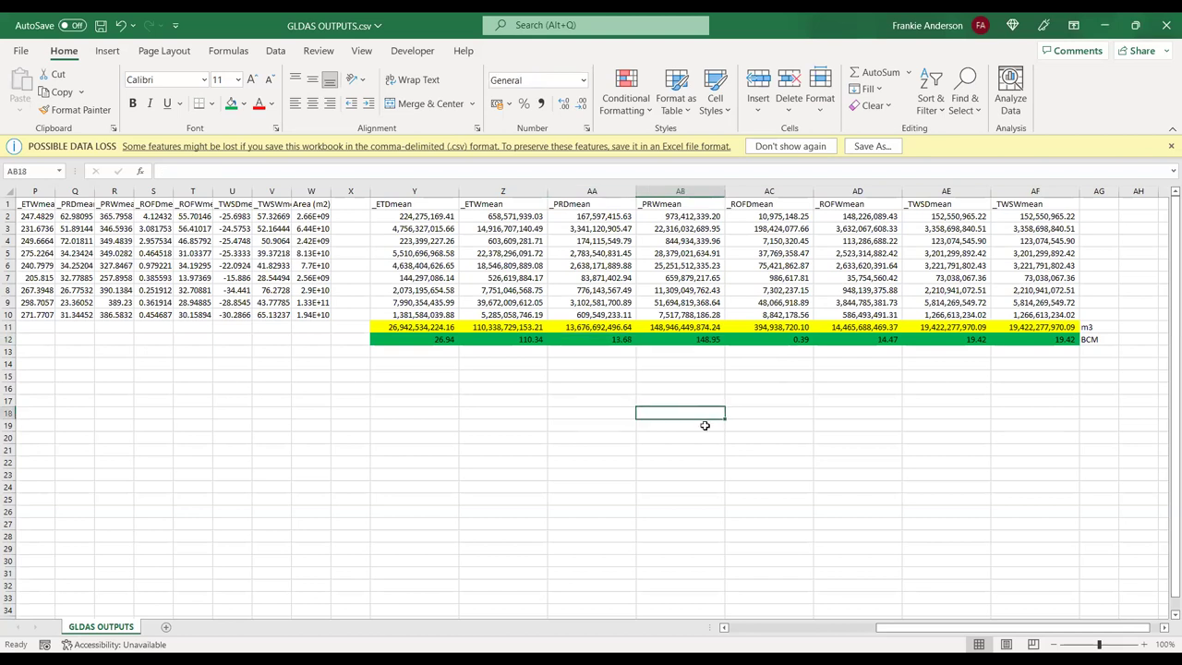
{"action": "left_click_drag", "start_coordinate": [445, 339], "coordinate": [1040, 339]}
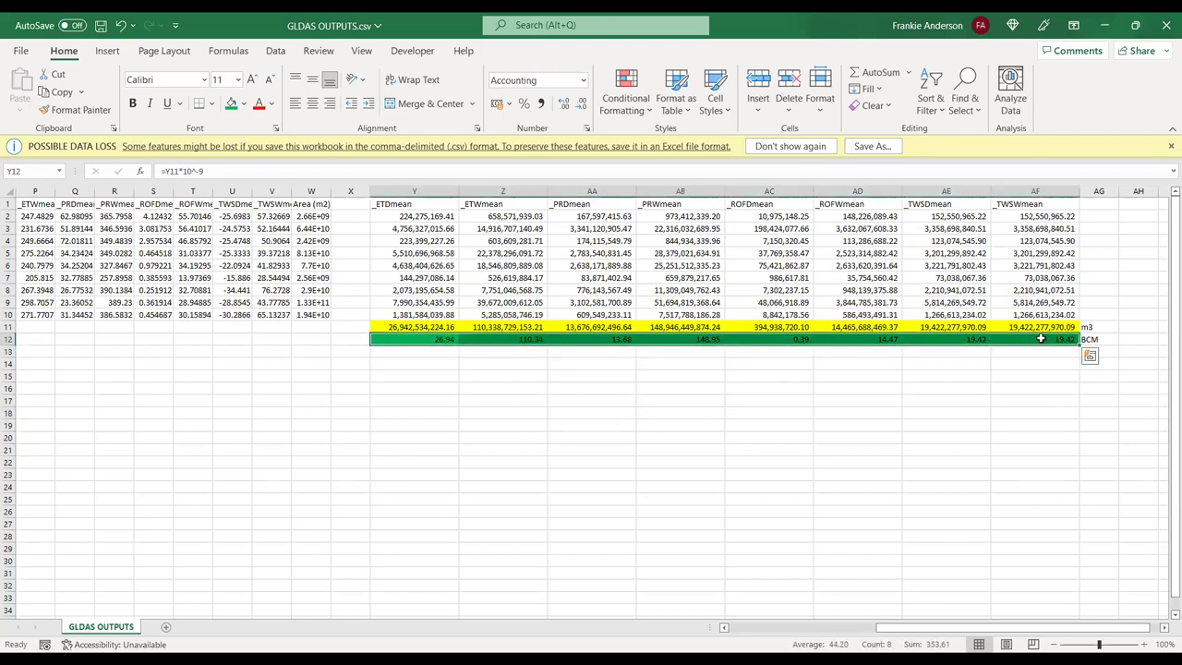
{"action": "left_click", "coordinate": [1040, 355]}
{"action": "left_click", "coordinate": [1032, 397]}
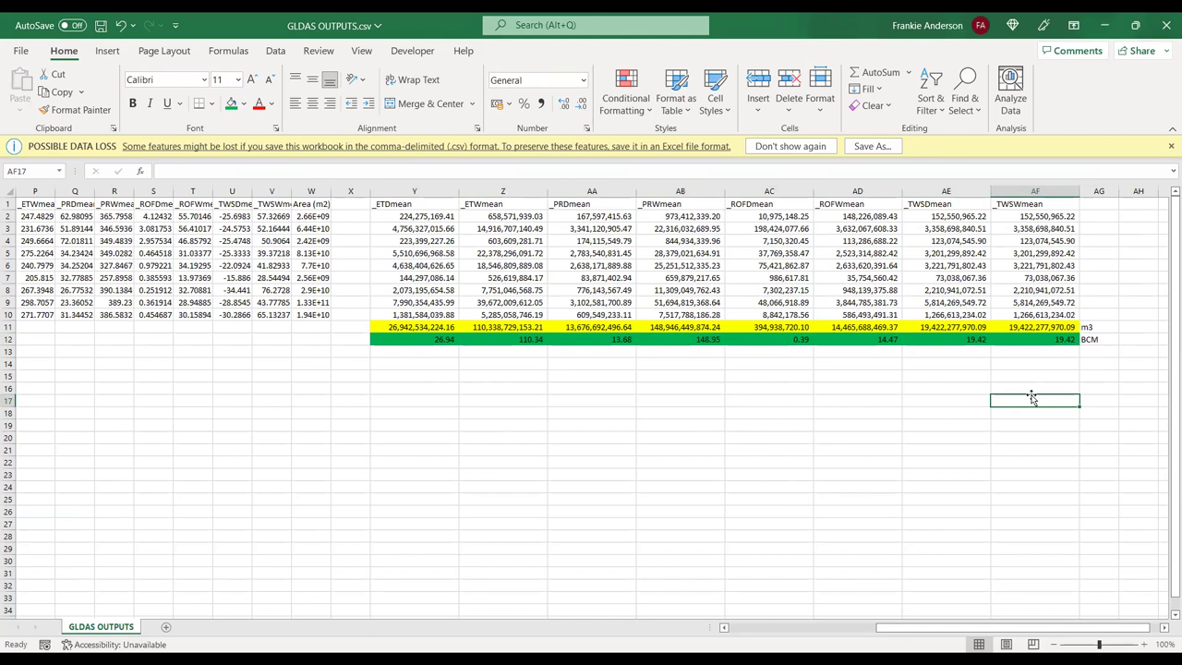
{"action": "left_click", "coordinate": [764, 385]}
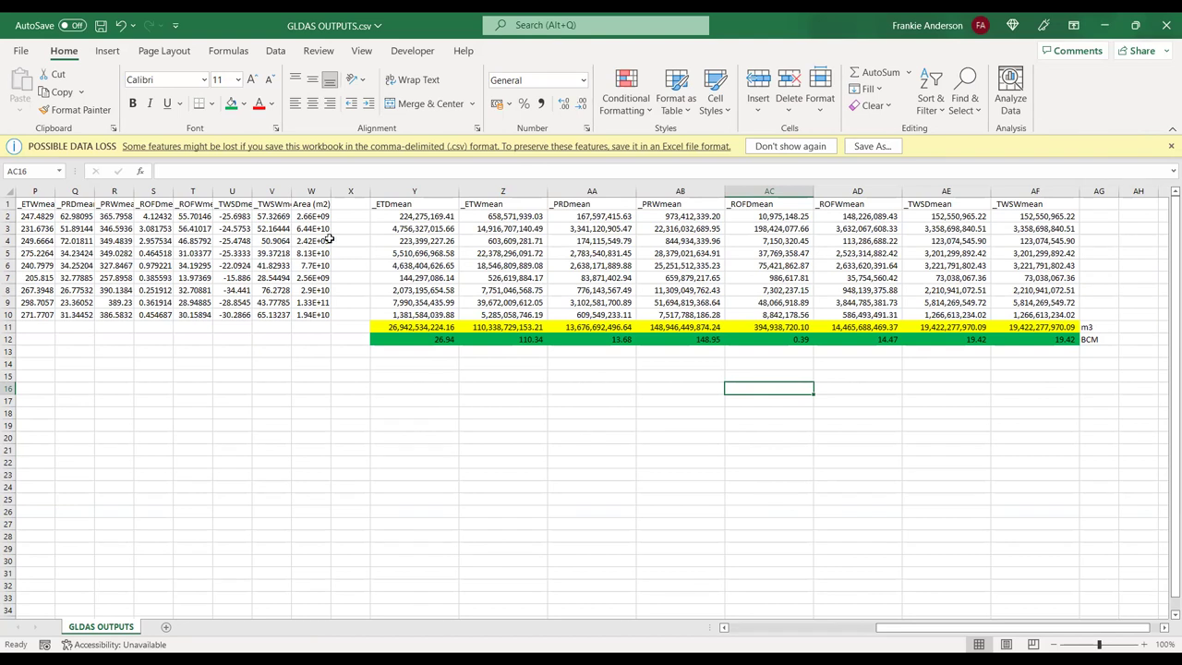
{"action": "left_click", "coordinate": [409, 203]}
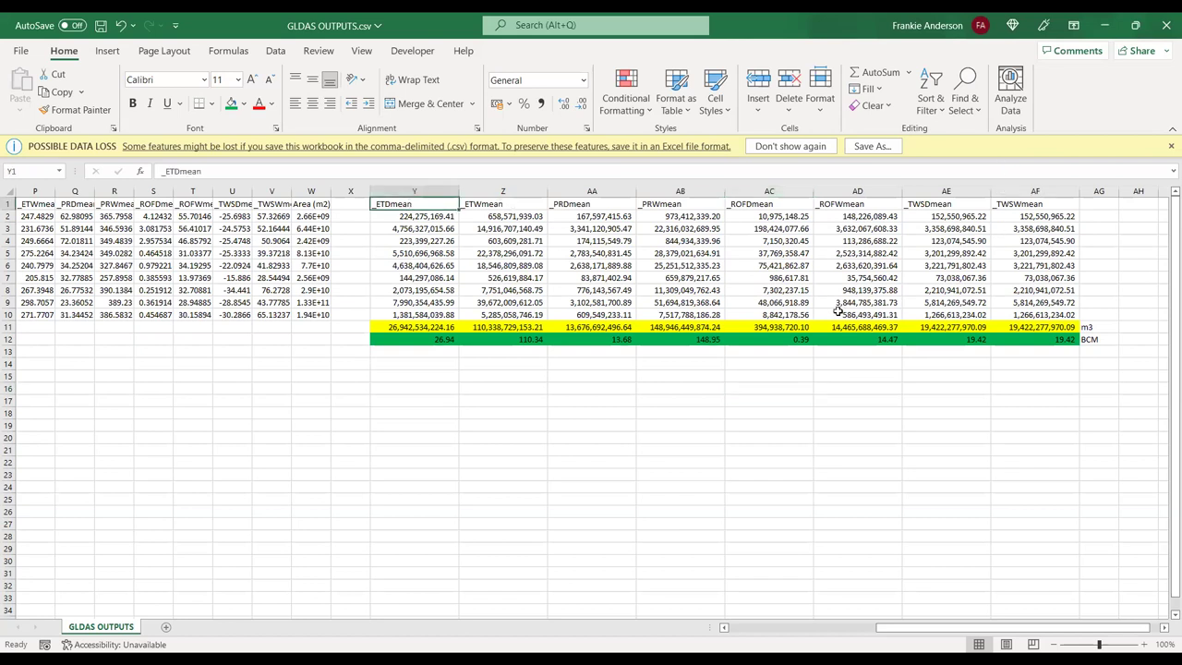
{"action": "mouse_move", "coordinate": [1057, 340]}
{"action": "left_mouse_down"}
{"action": "mouse_move", "coordinate": [443, 347]}
{"action": "mouse_move", "coordinate": [1055, 350]}
{"action": "left_mouse_up"}
{"action": "left_click", "coordinate": [1057, 351]}
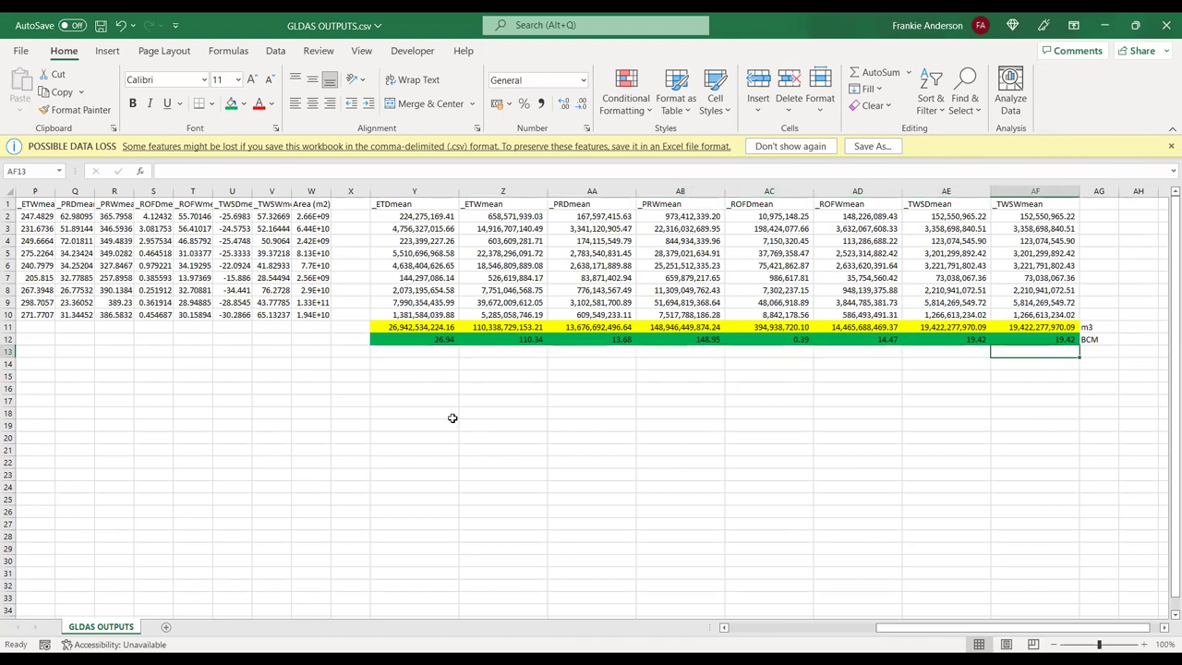
{"action": "left_click", "coordinate": [440, 363]}
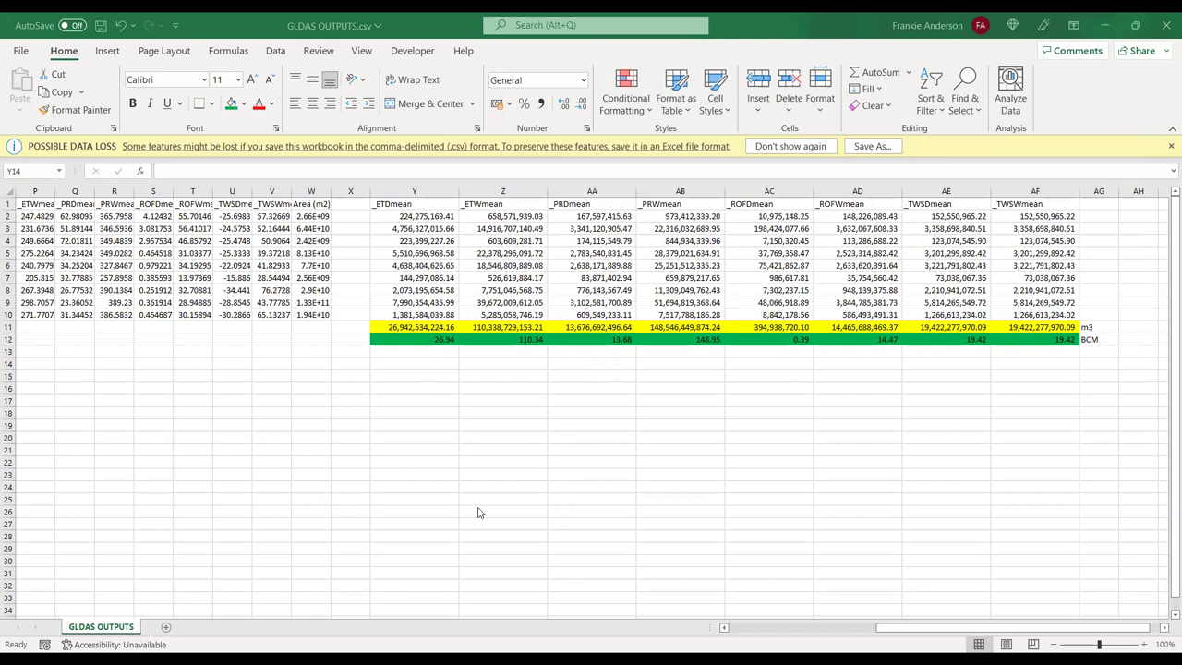
{"action": "left_click", "coordinate": [501, 368]}
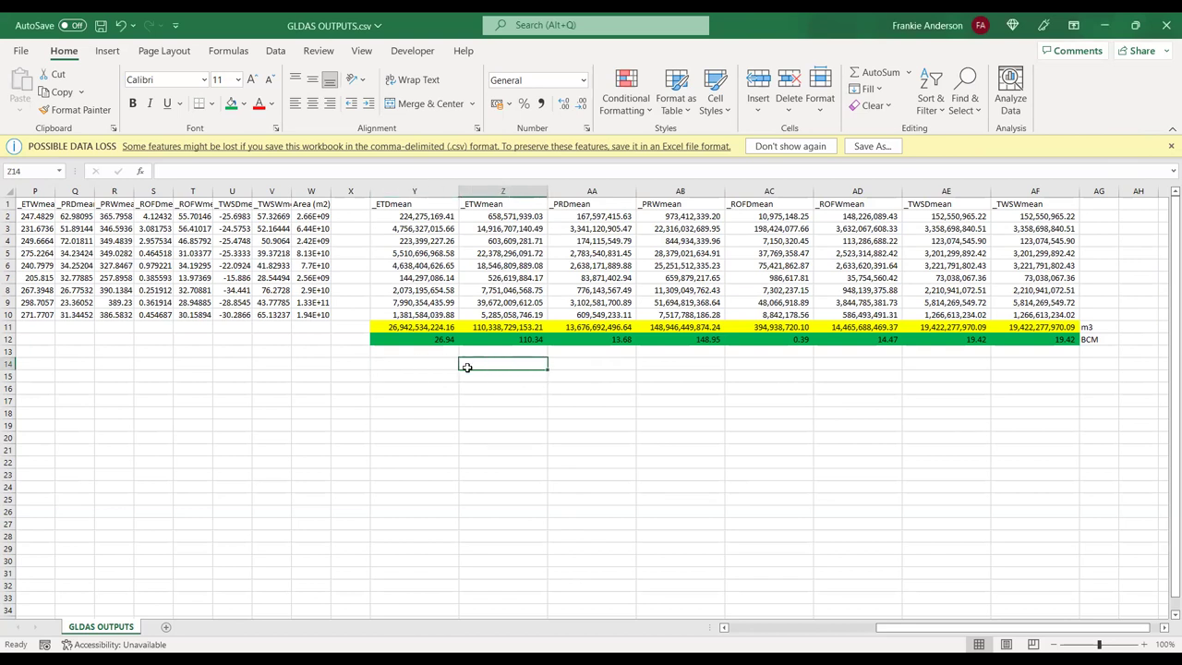